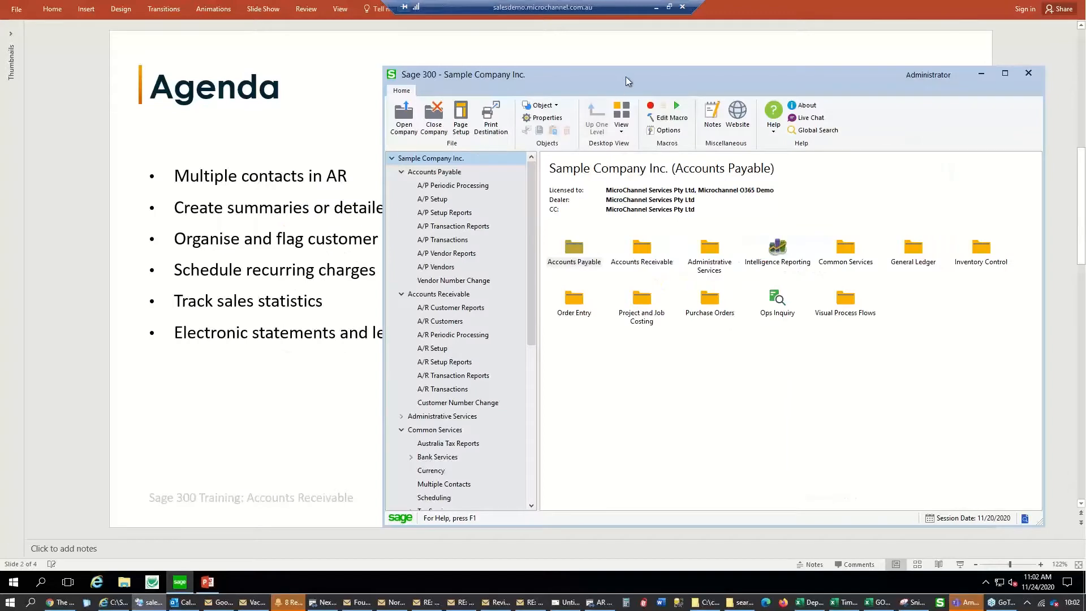
Maximize the Sage 300 window and show the Common Services > Multiple Contacts folder
drag(626, 77, 393, 55)
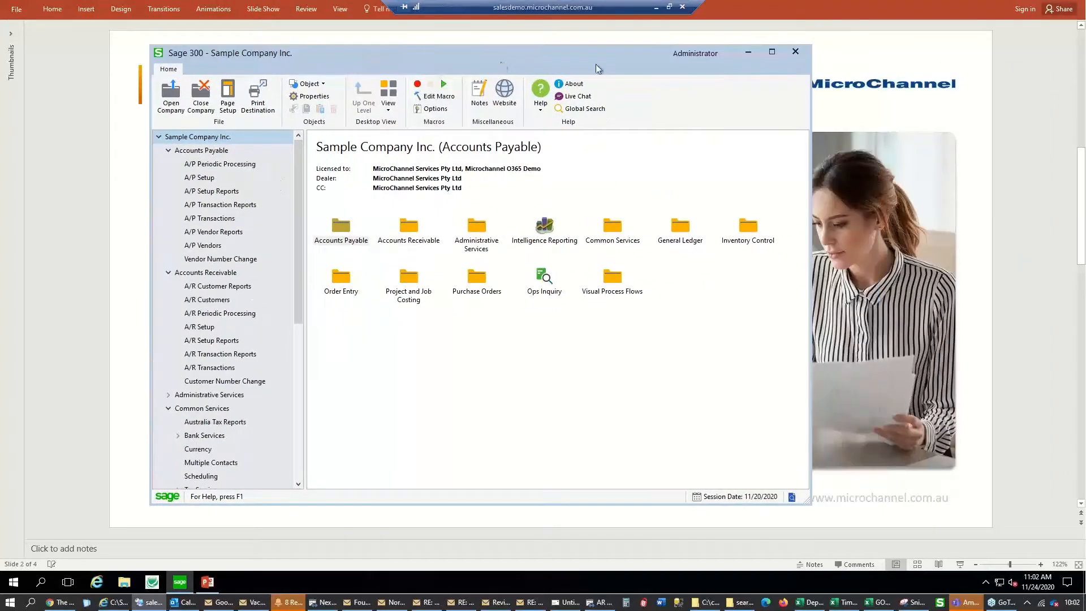
click(773, 51)
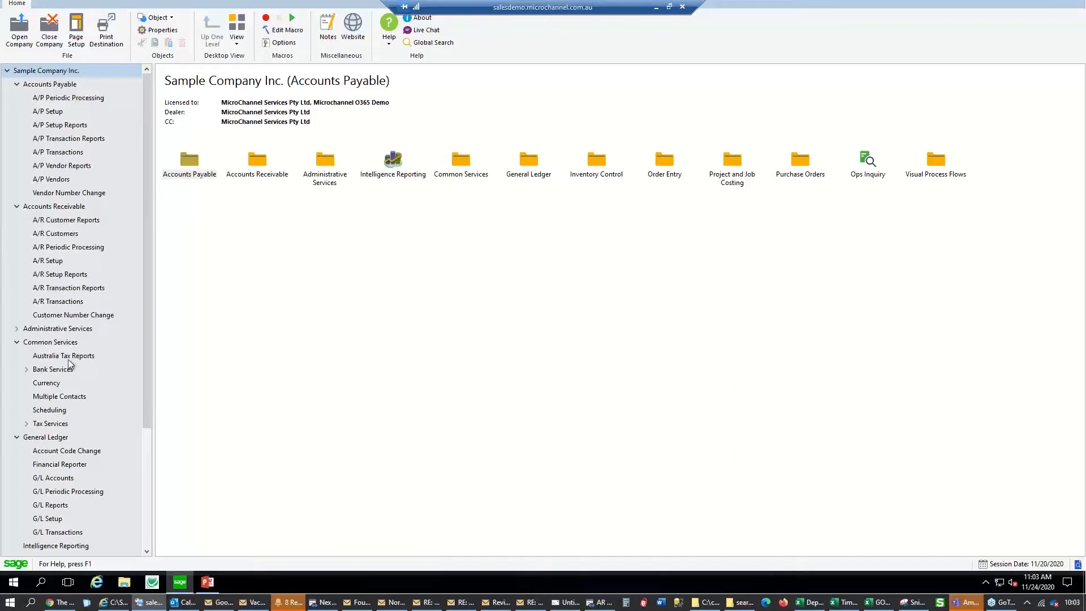
click(75, 396)
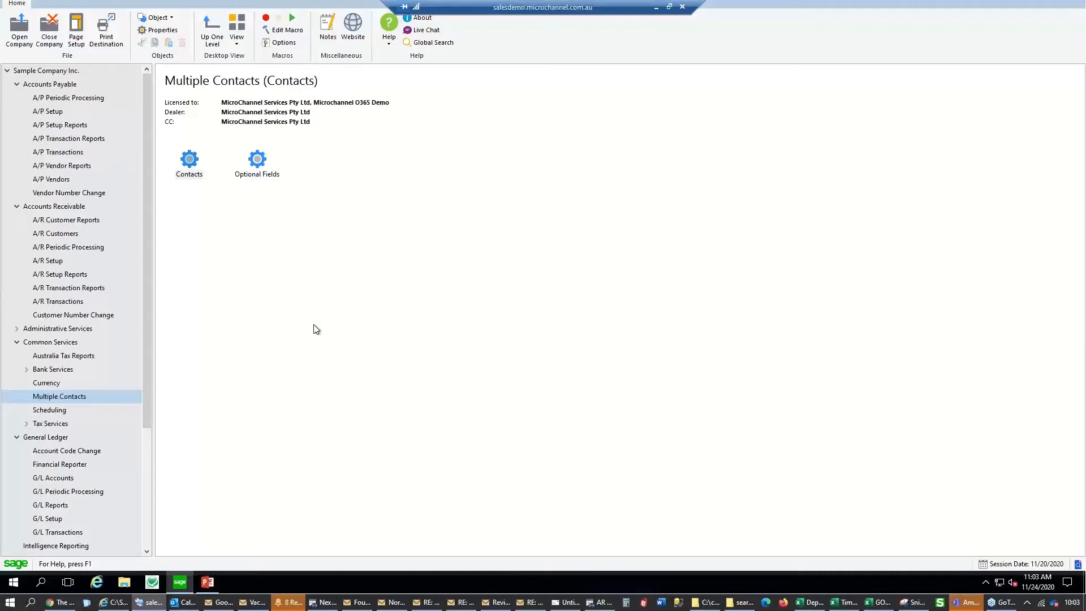
double_click(203, 175)
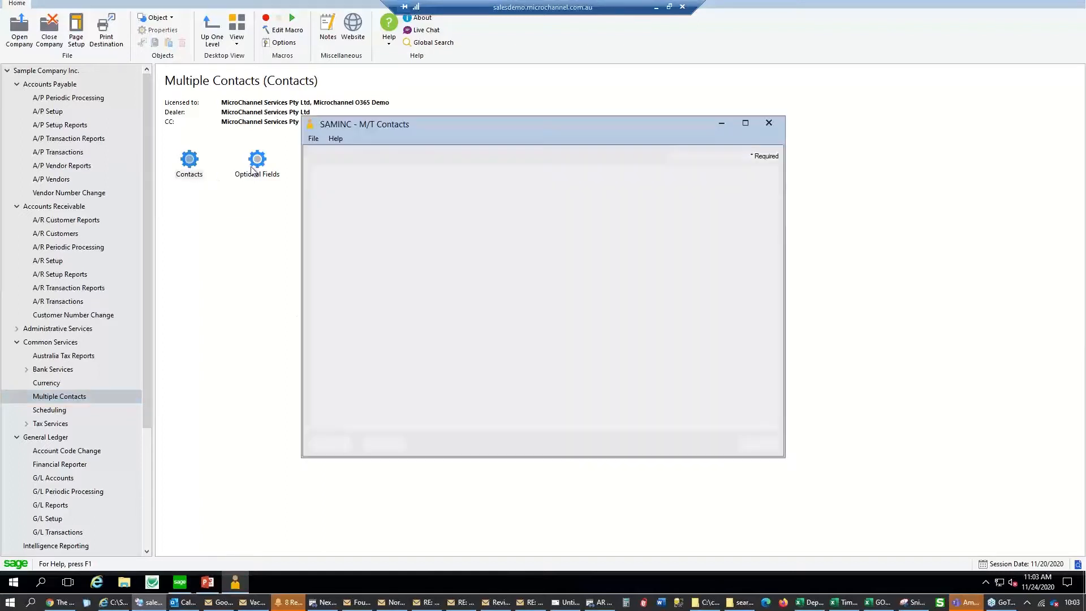
double_click(251, 168)
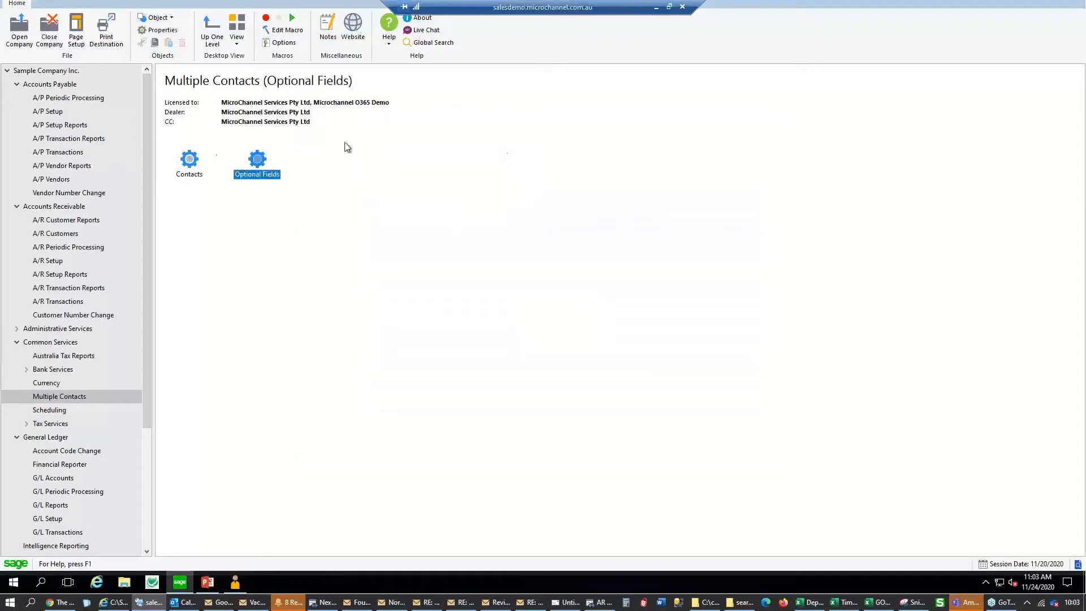
double_click(195, 160)
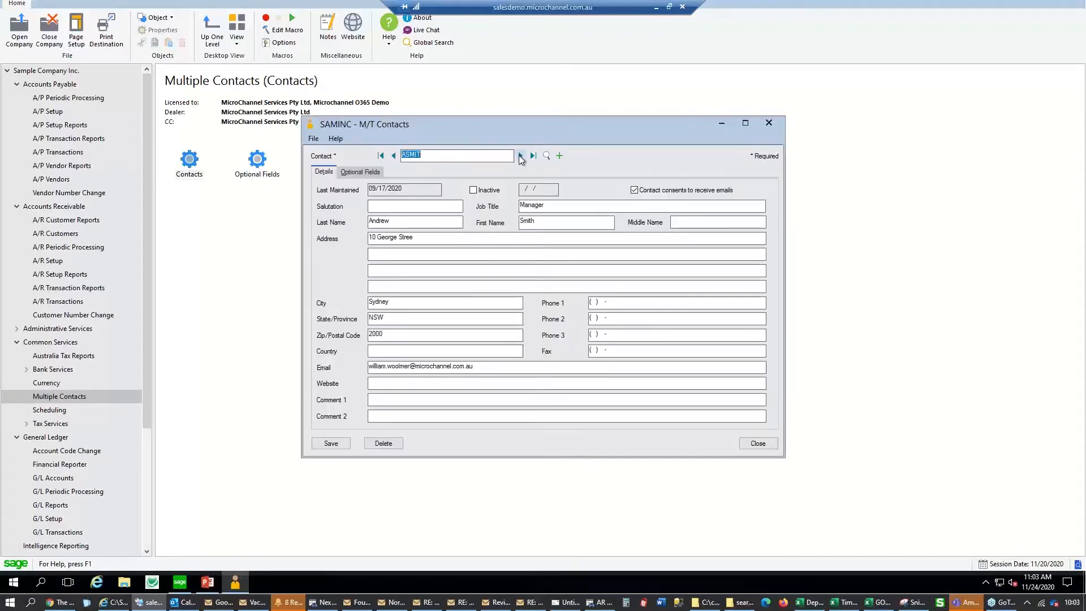
click(479, 156)
drag(479, 366, 366, 367)
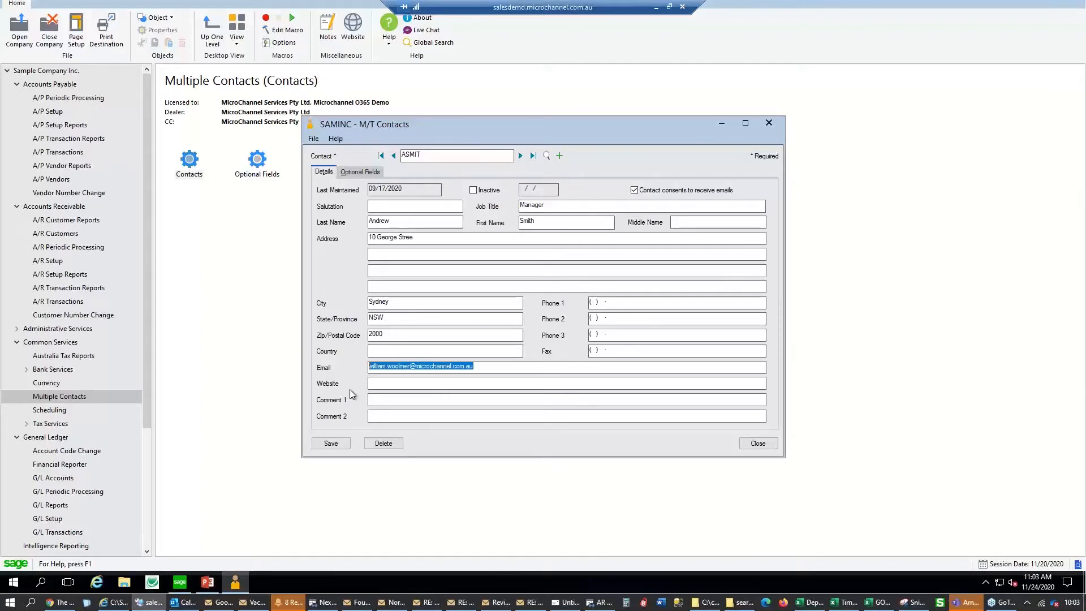
click(684, 204)
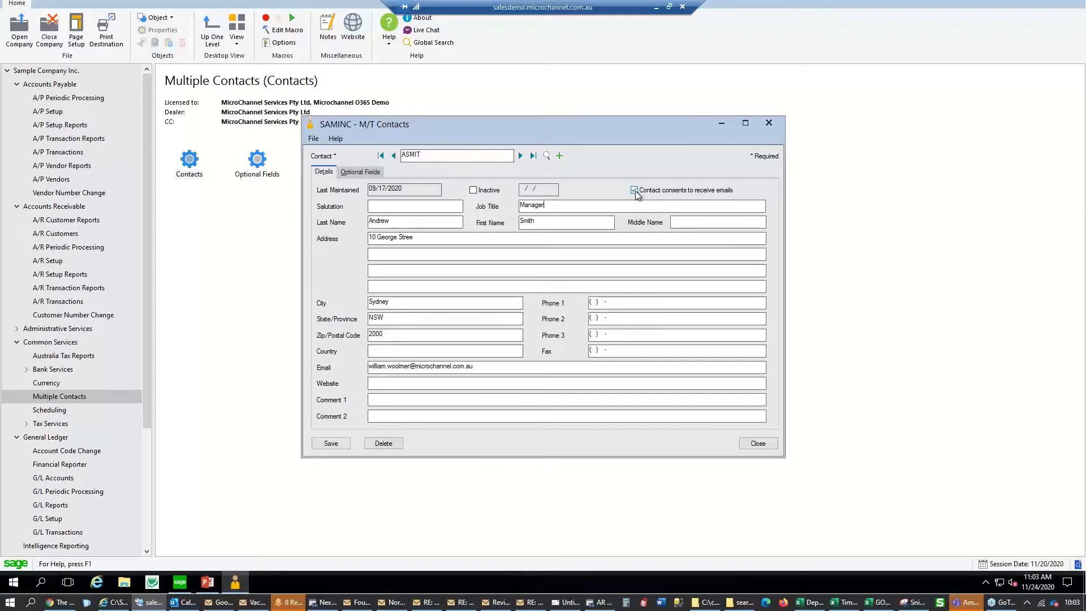
click(356, 172)
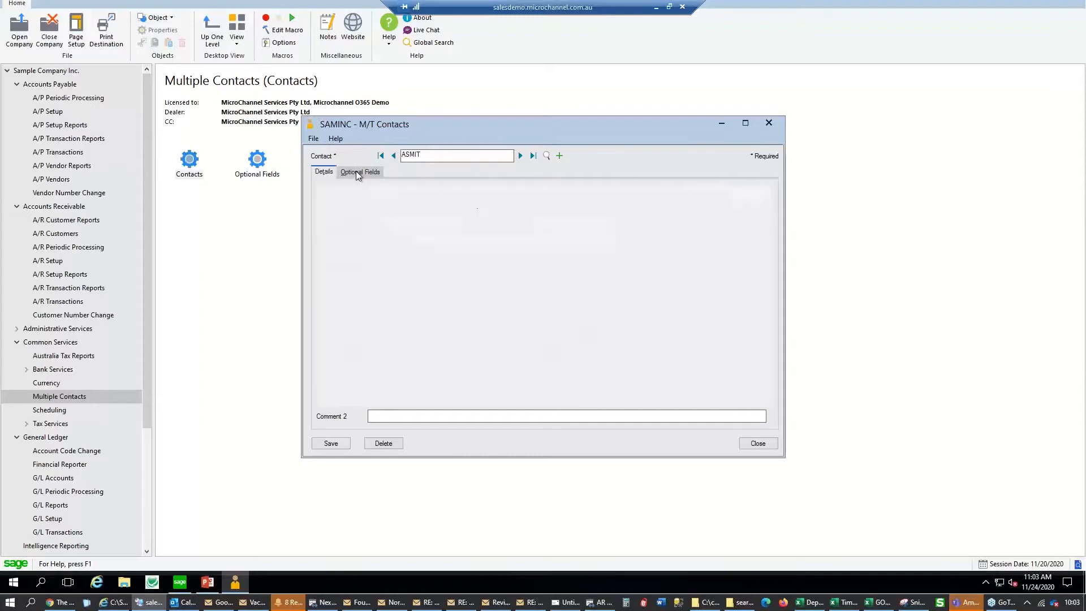
click(323, 172)
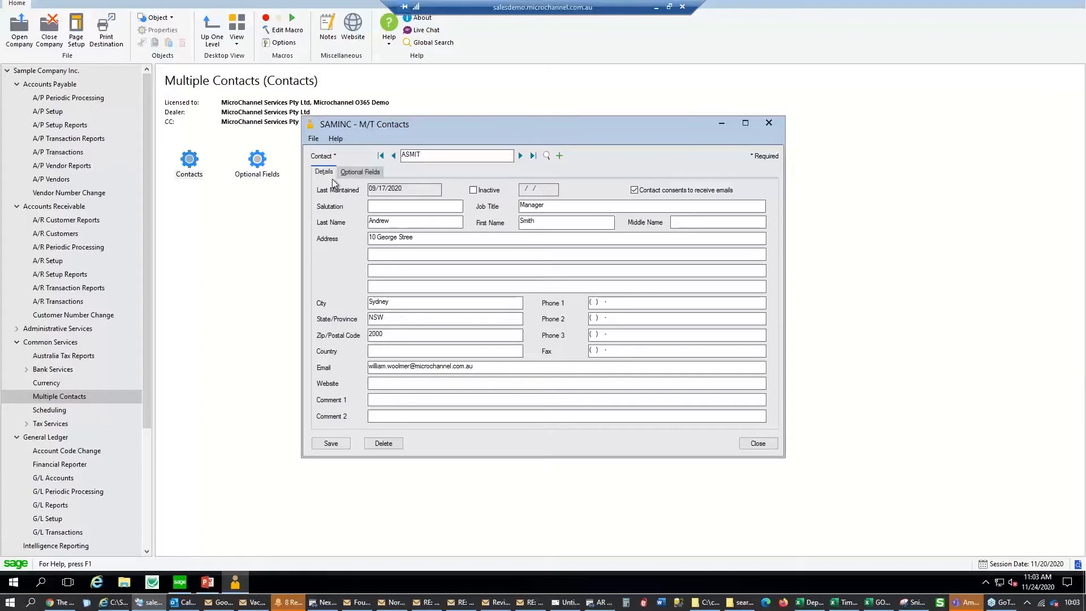
click(372, 173)
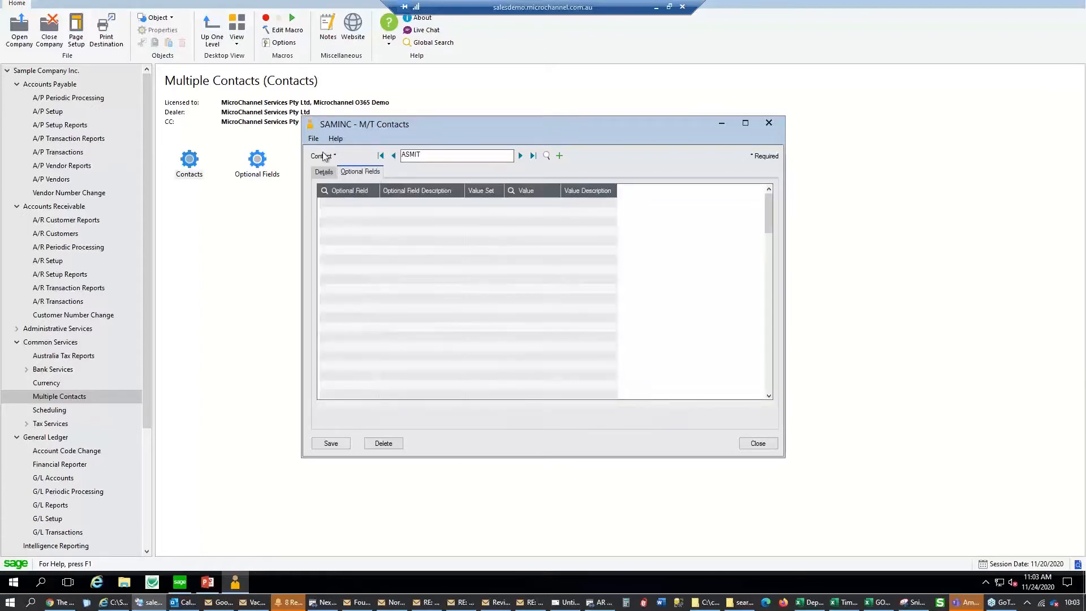
click(325, 172)
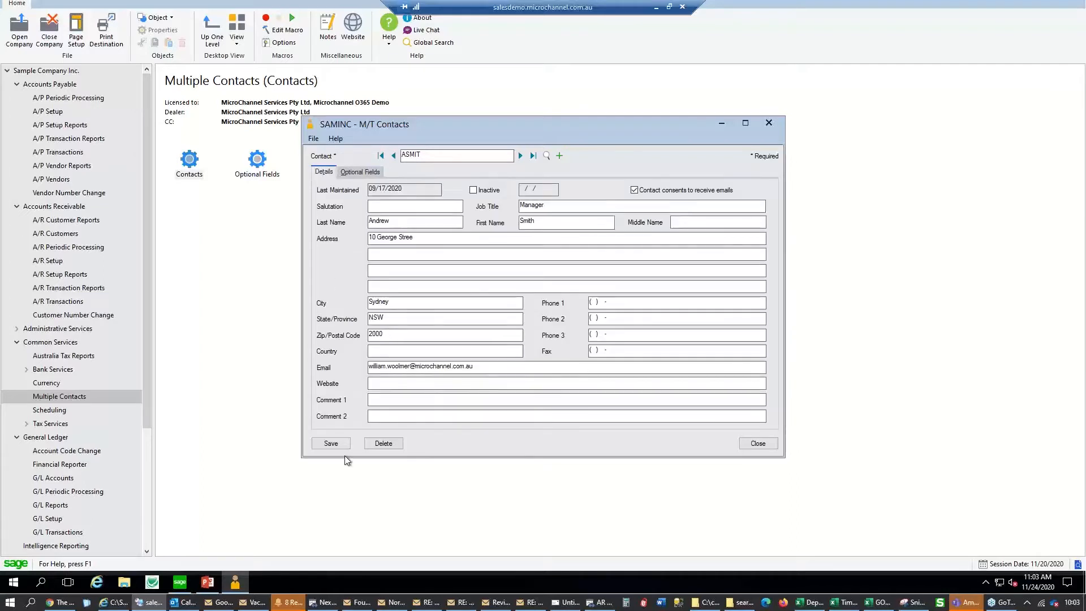
click(547, 156)
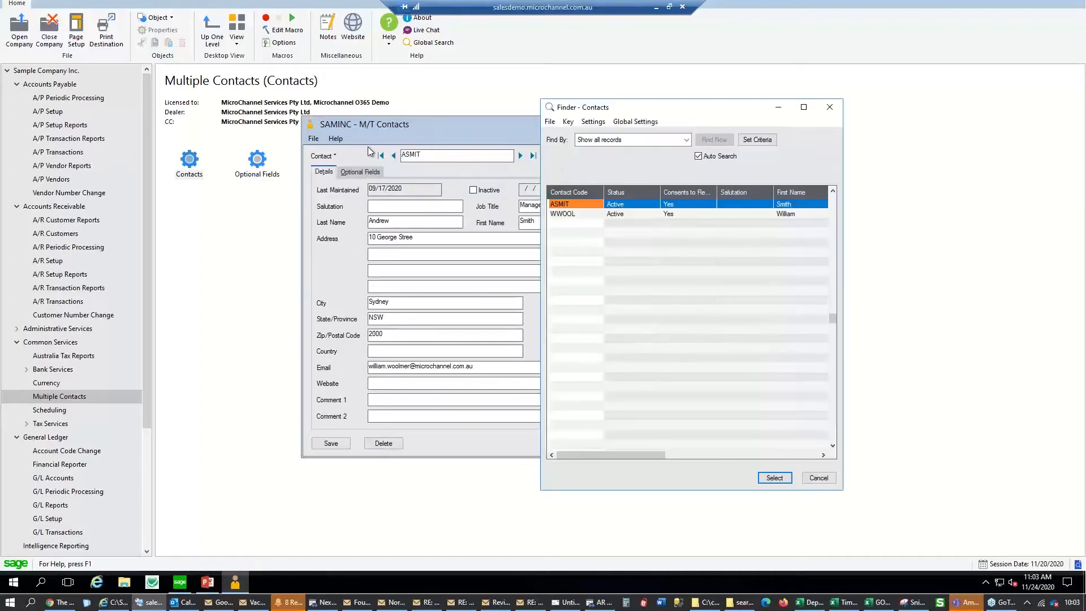
click(830, 108)
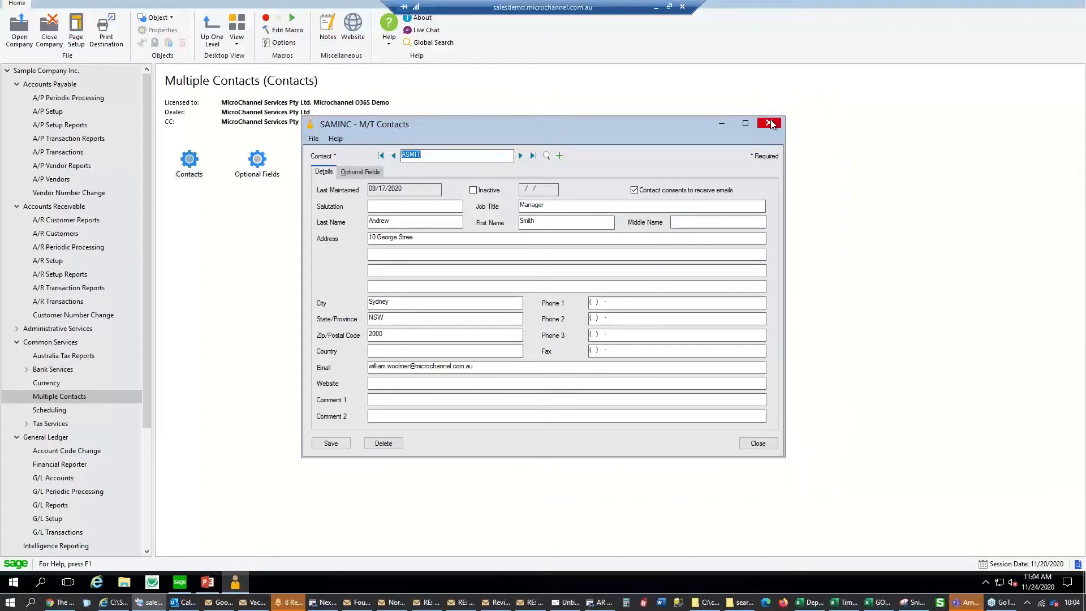
click(771, 124)
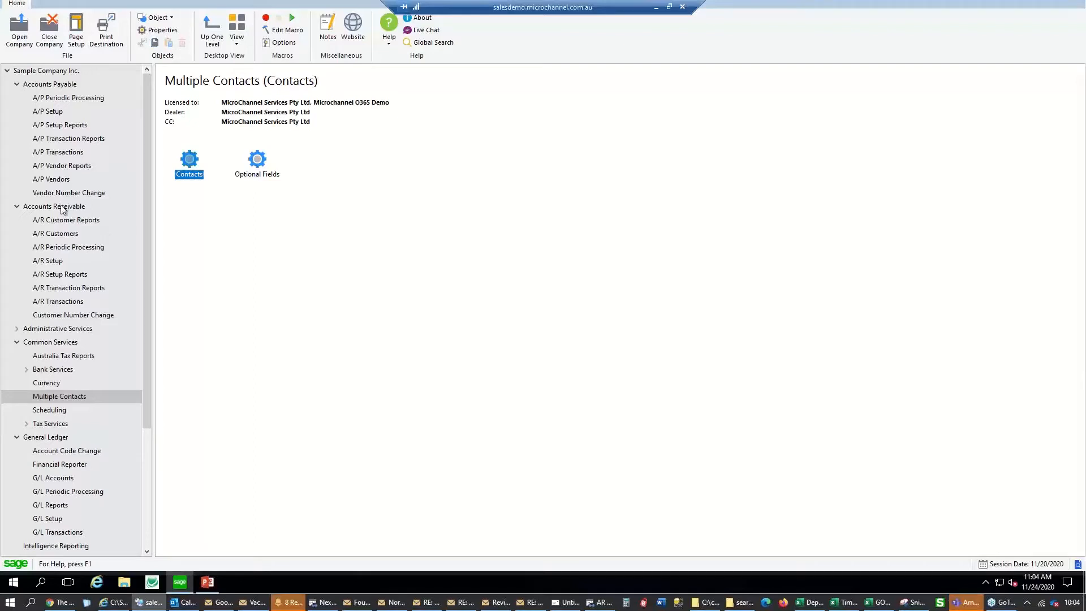
Open A/R Customers and step to the Bargain Mart - Oakland record's Contact tab
click(65, 234)
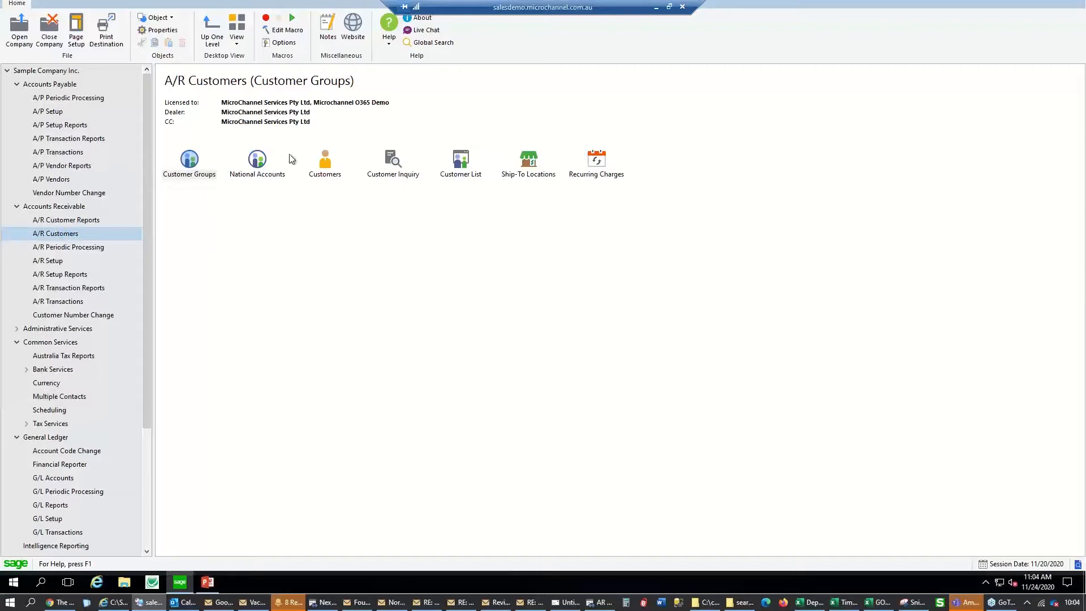
double_click(321, 166)
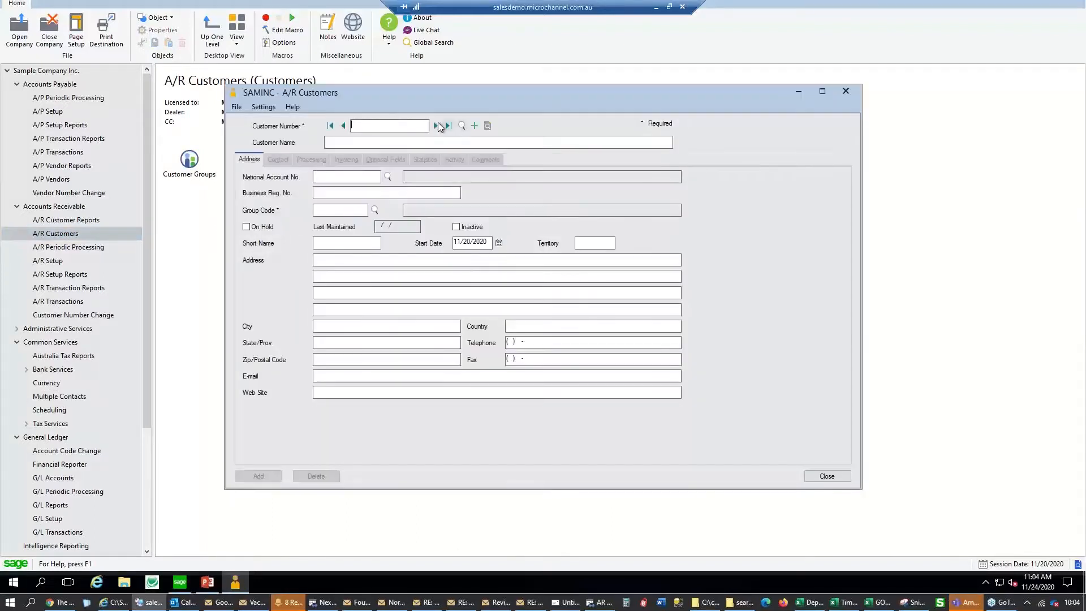
click(436, 126)
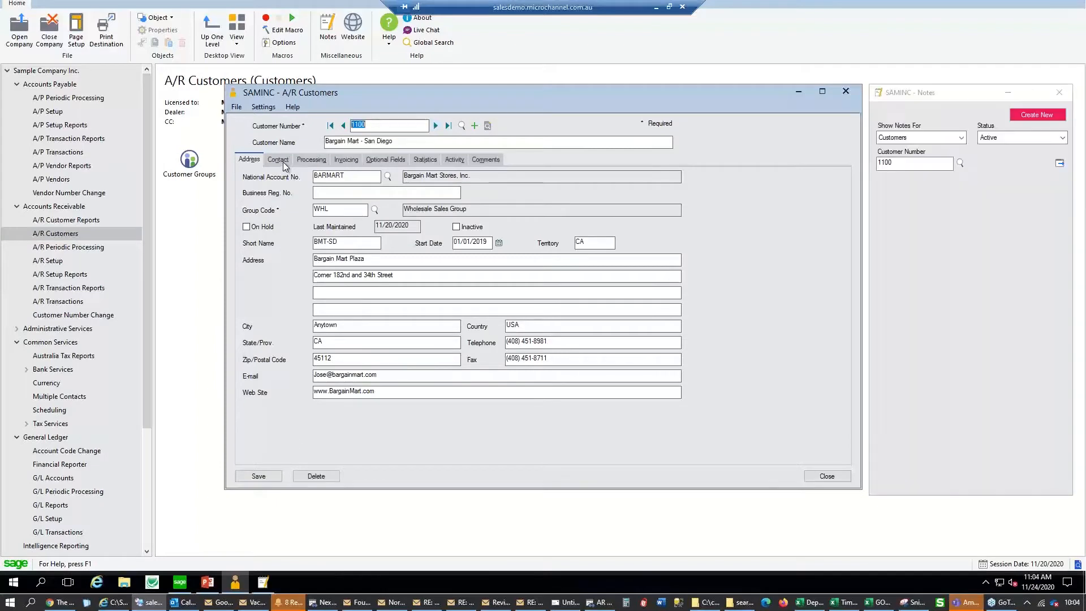
click(283, 162)
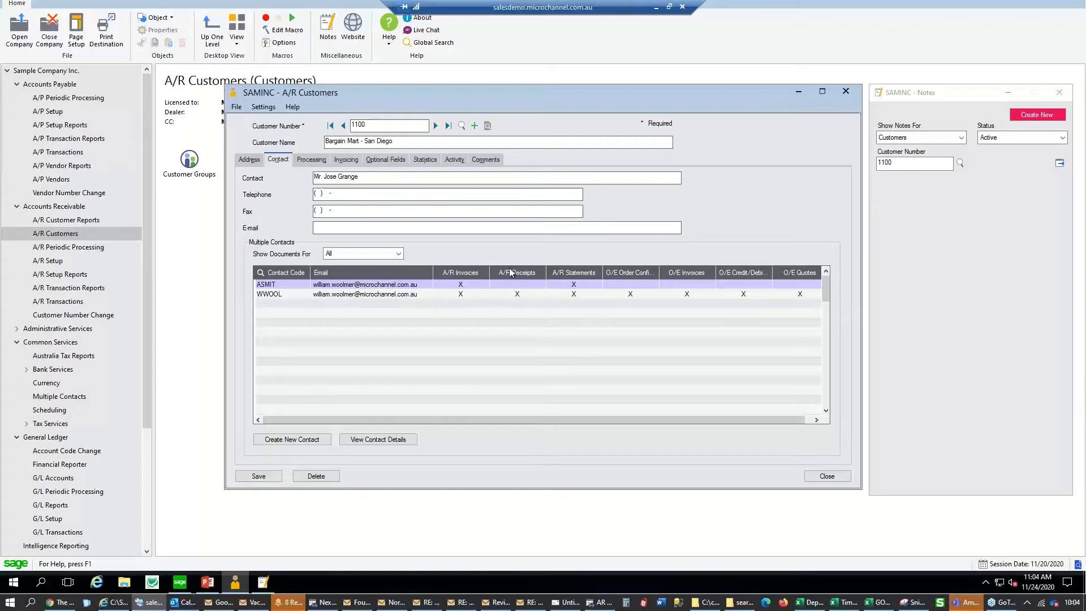
click(436, 125)
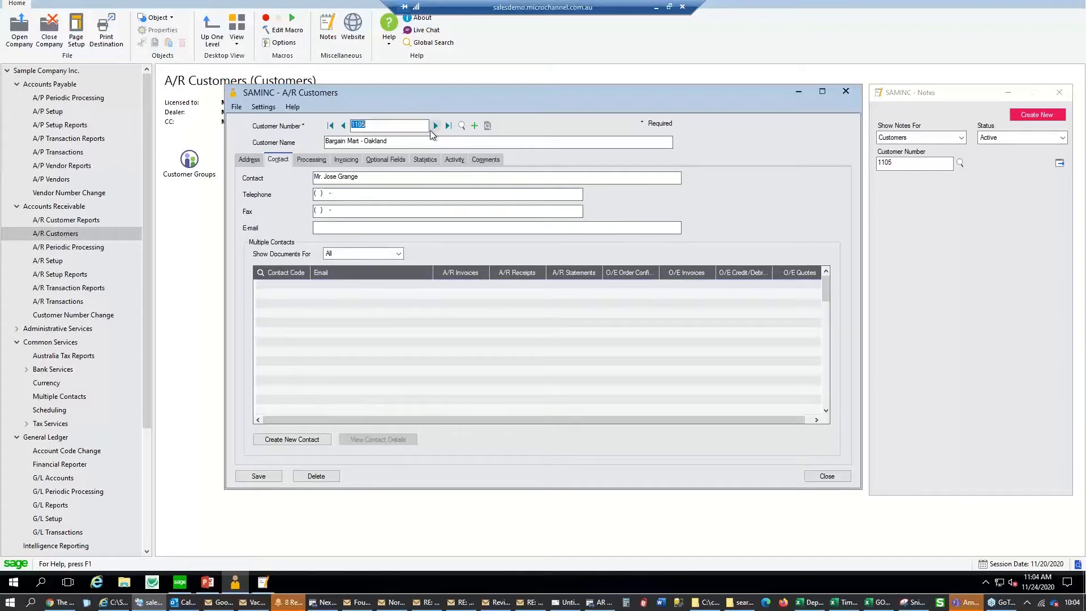
Link the first listed contact to customer 1105 and flag it for A/R Invoices
click(291, 277)
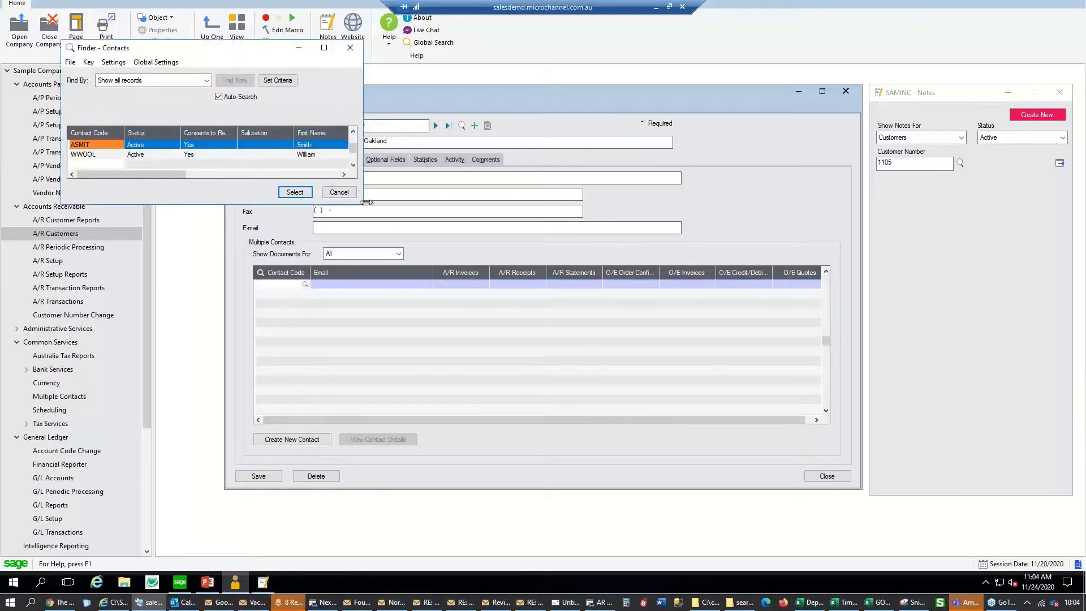
drag(363, 199, 692, 198)
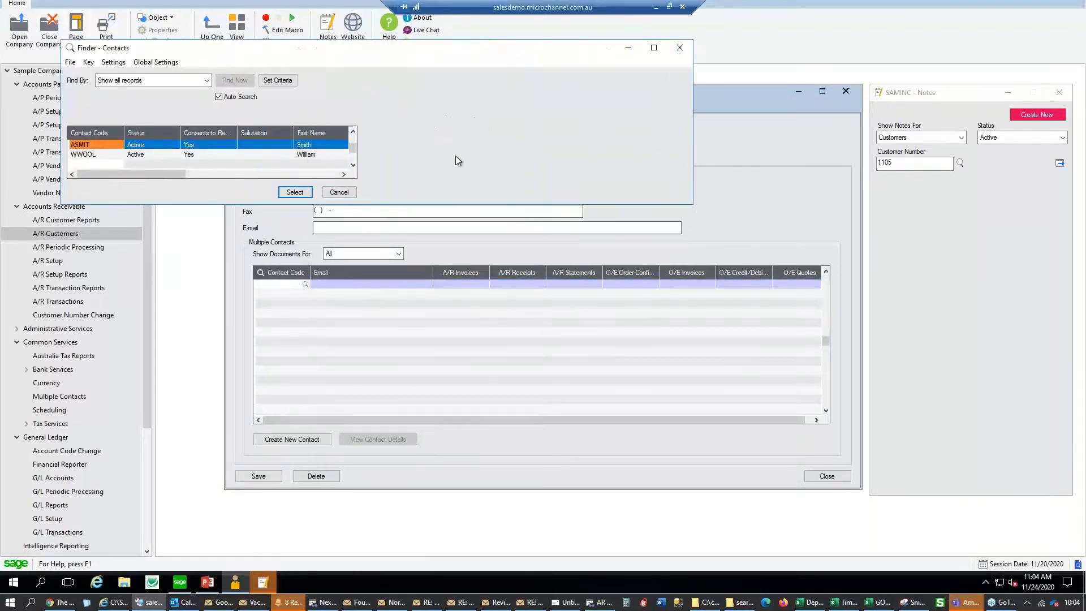
double_click(315, 146)
click(423, 284)
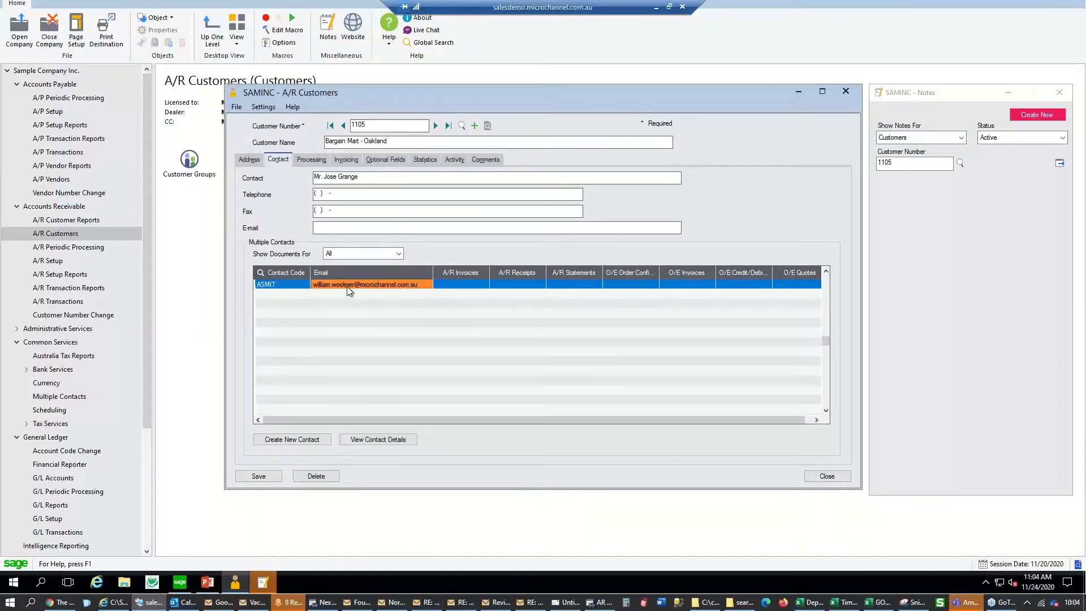
click(484, 285)
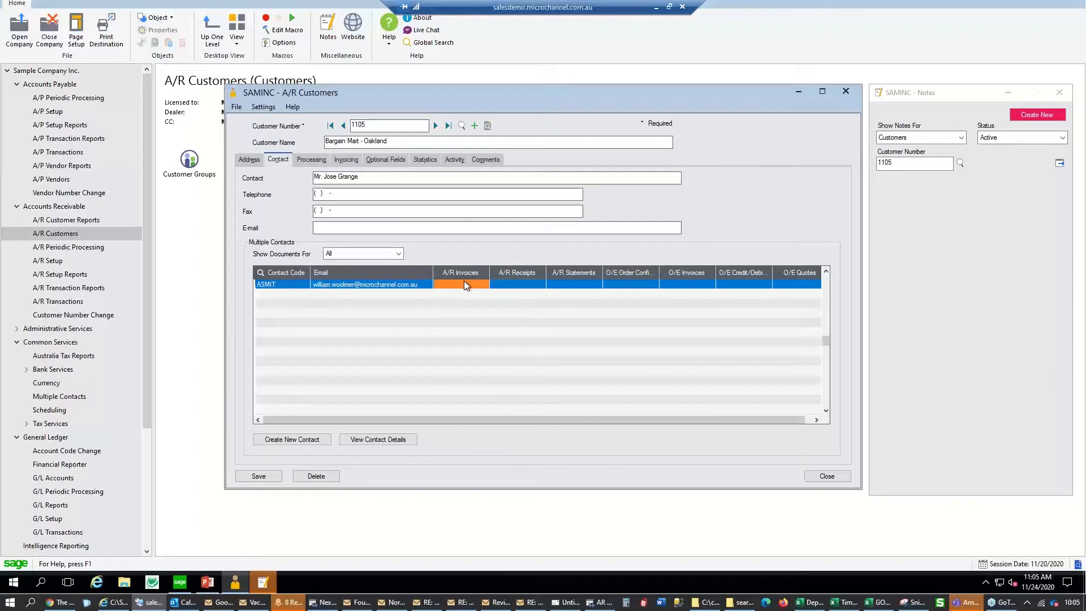
click(575, 285)
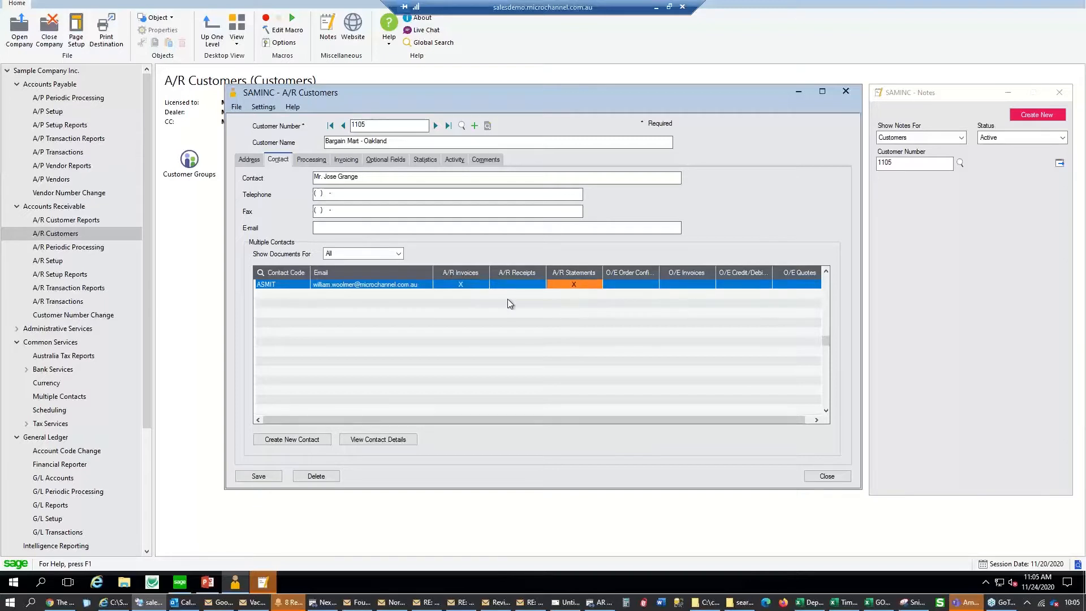
Link a second contact flagged for O/E Quotes, O/E credit/debit notes and O/E Invoices
click(309, 295)
click(305, 294)
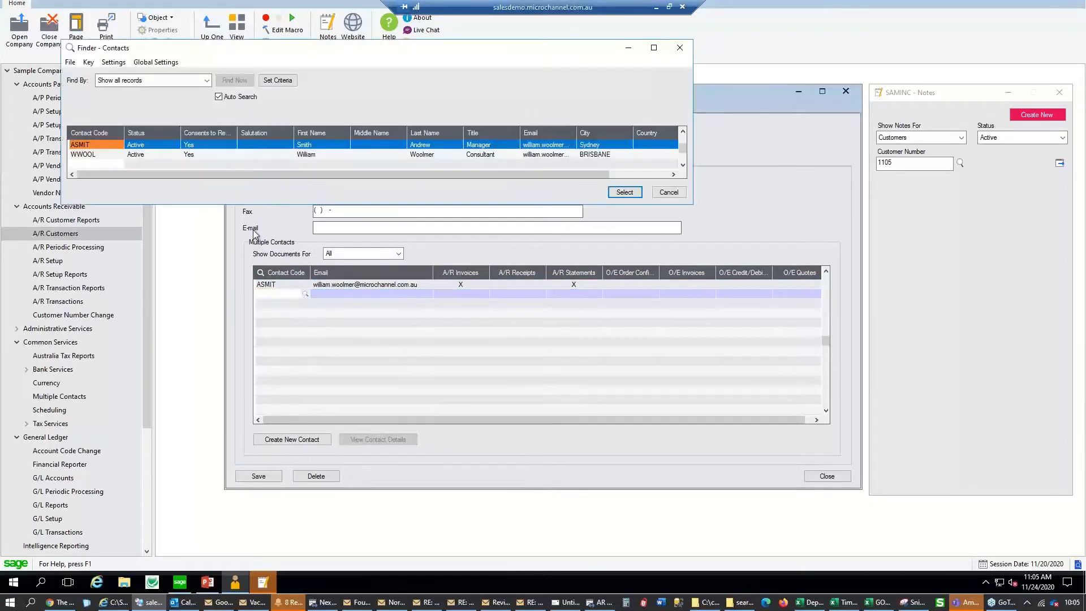
double_click(180, 156)
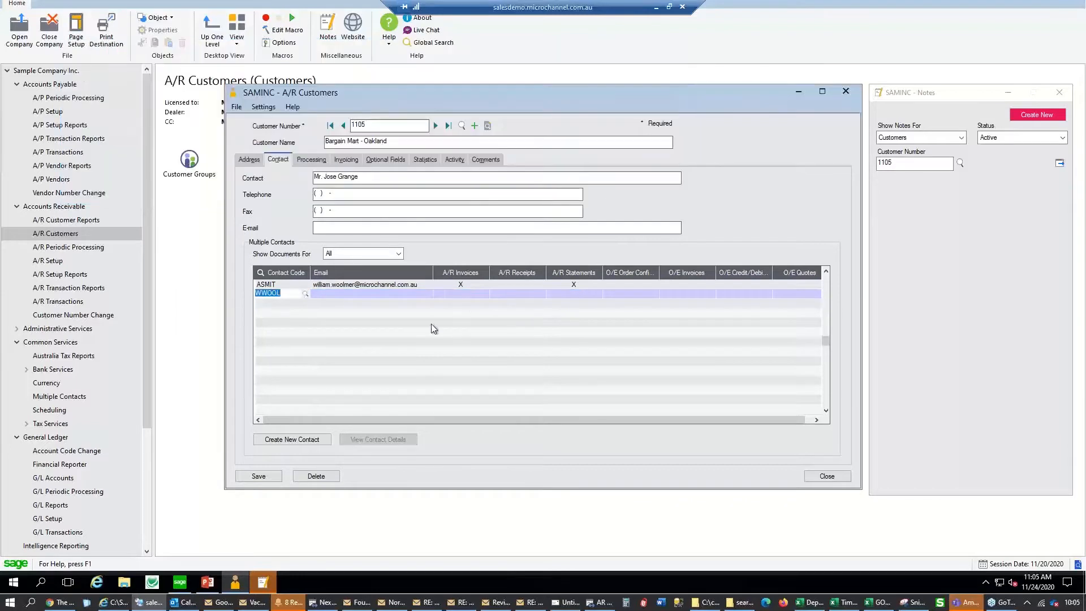
click(468, 295)
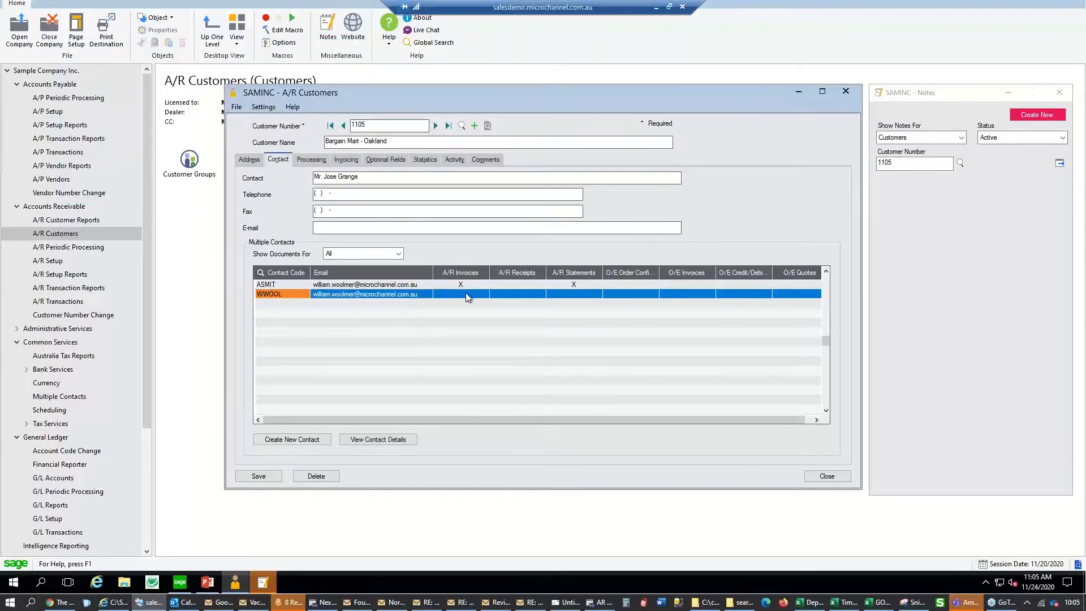
click(786, 295)
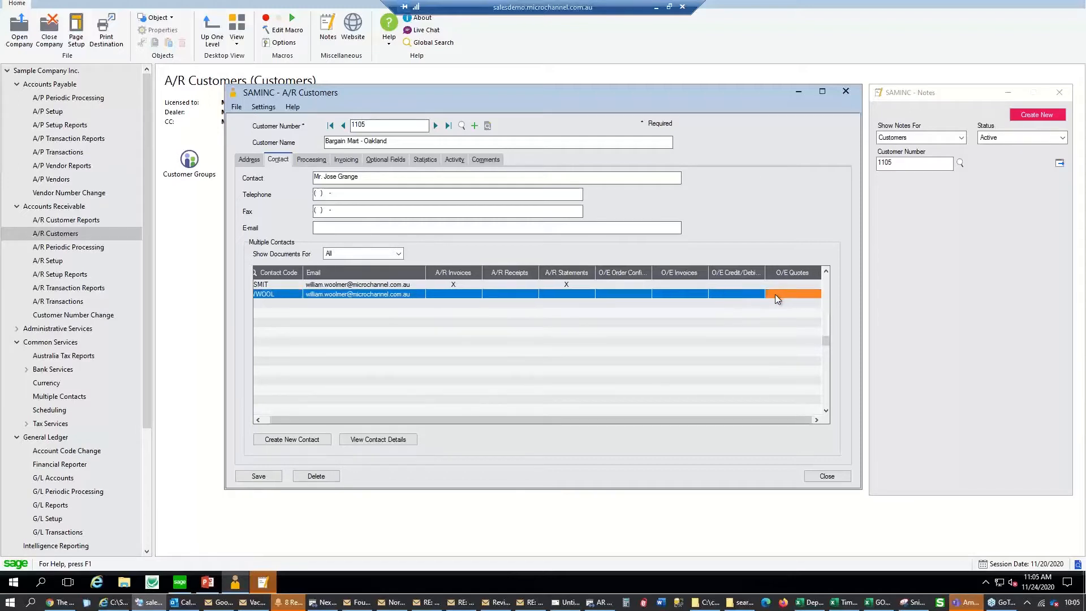
click(739, 295)
click(683, 294)
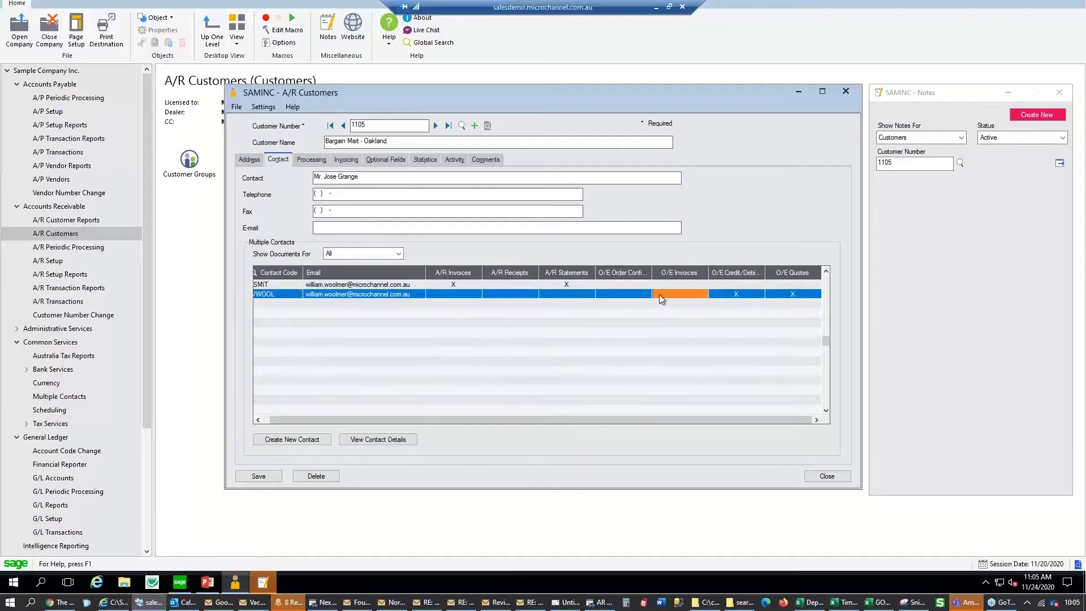
click(628, 295)
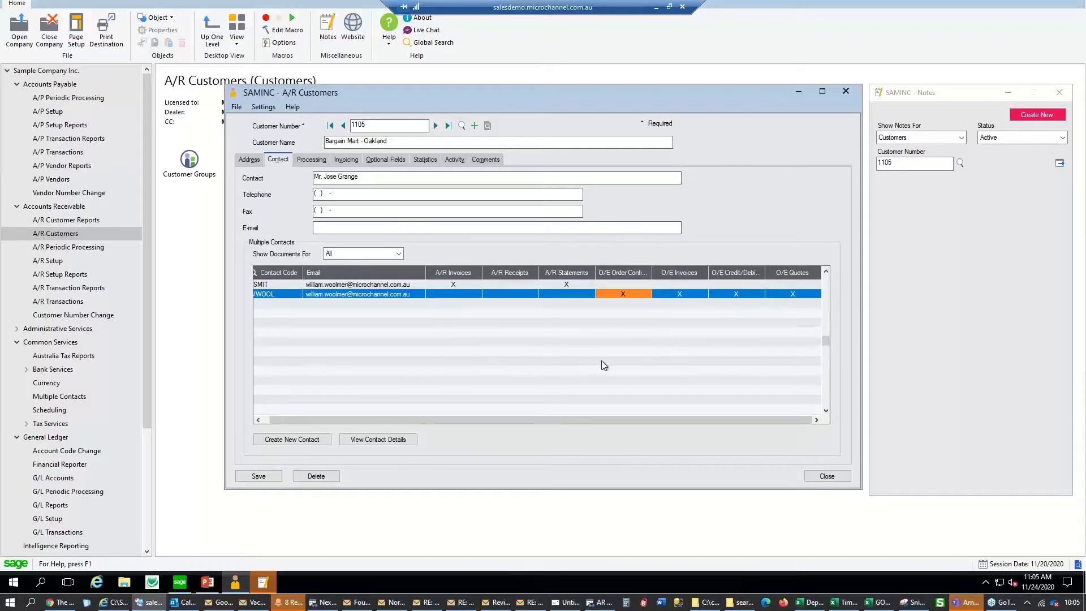
drag(419, 421, 369, 422)
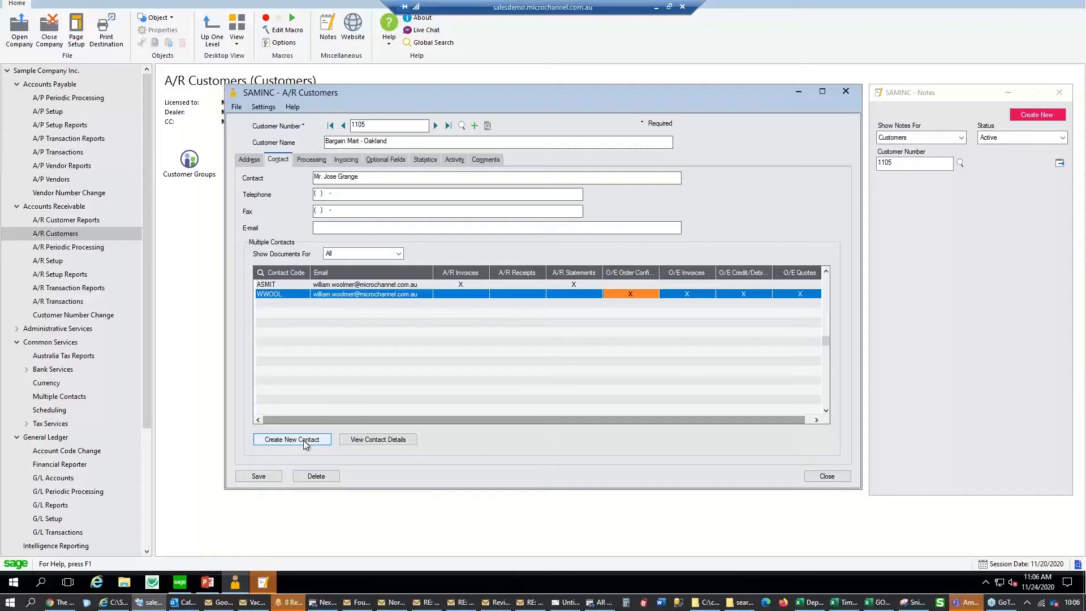
Create contact code X with a last name, e-mail and email consent, and add it
click(305, 442)
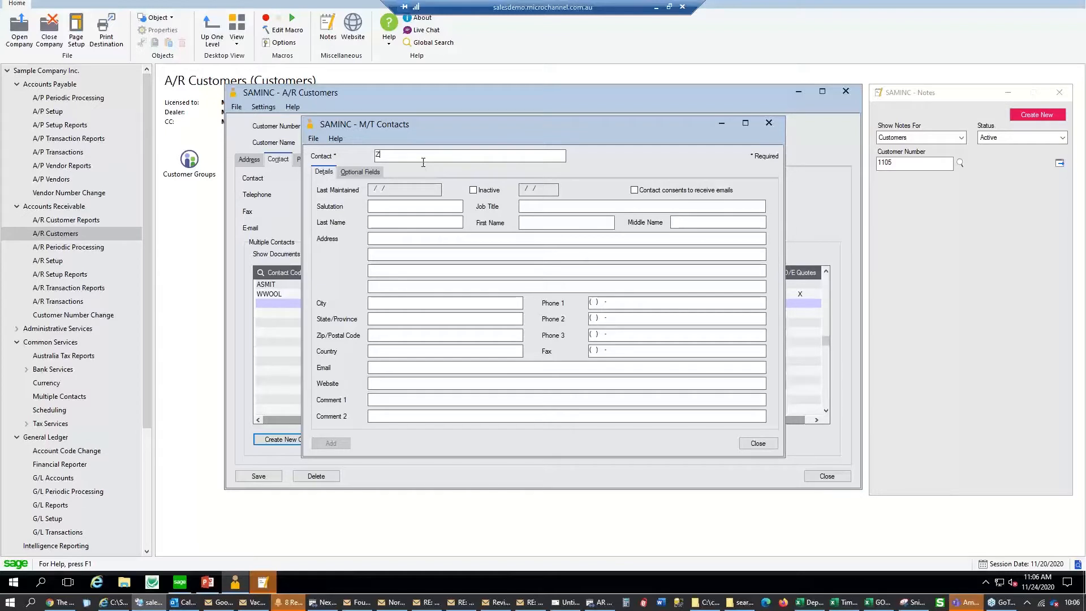
text(X)
click(416, 223)
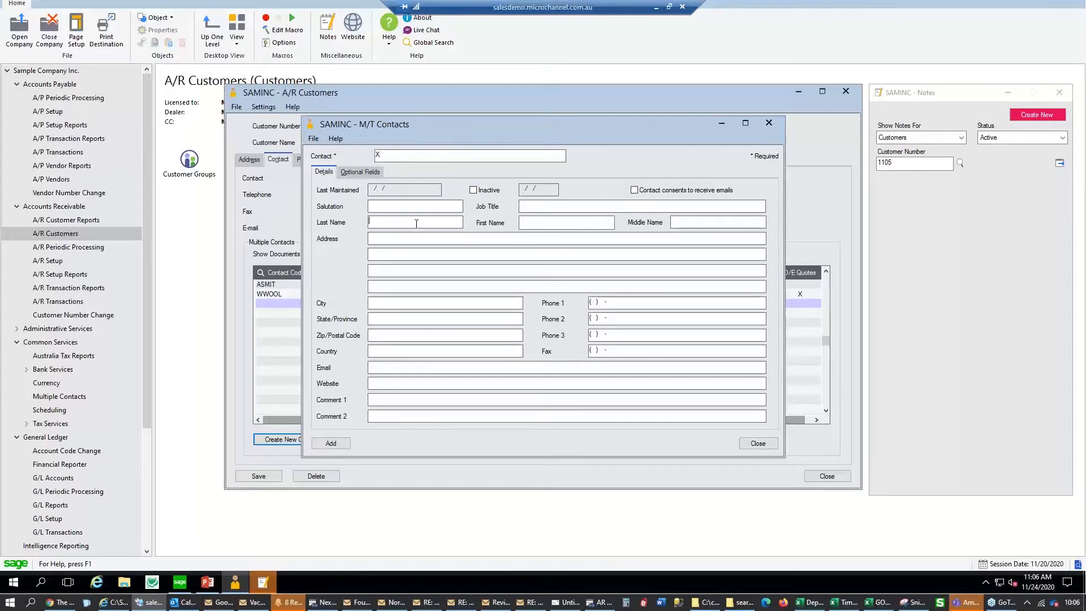
text(Jill)
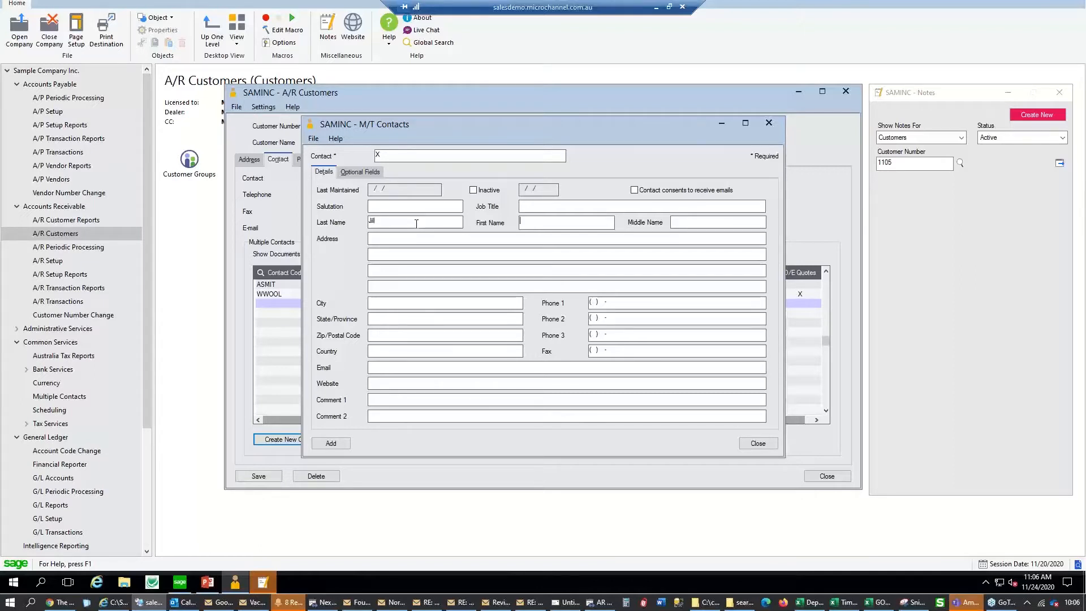
text(Jill)
key(shift+Tab)
text(Smith)
text(kjfkjf)
text(@kjhfskjd)
text(.com)
click(647, 191)
click(333, 447)
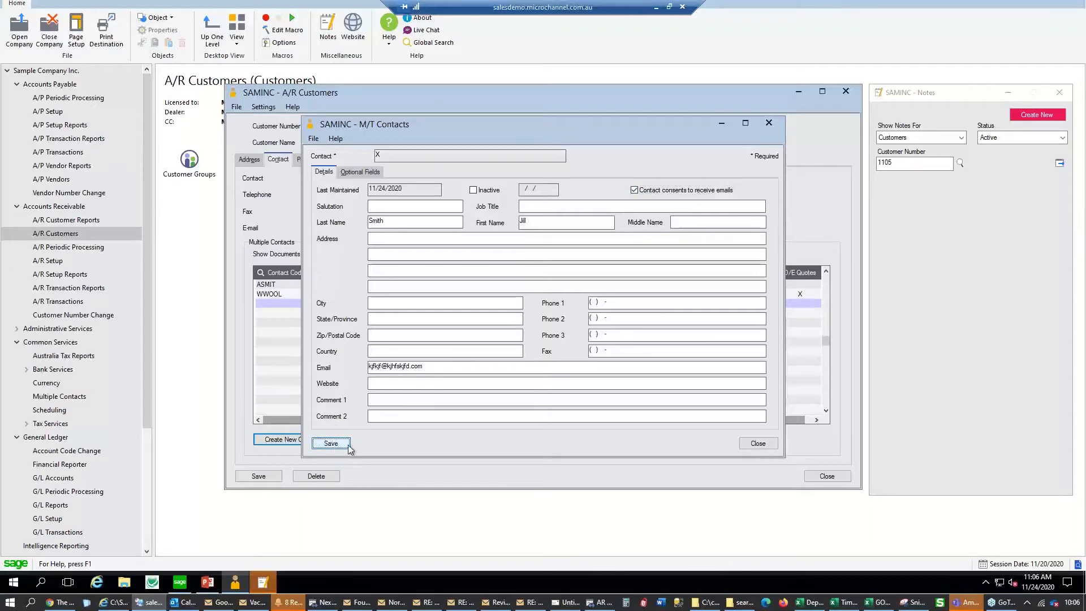
click(757, 444)
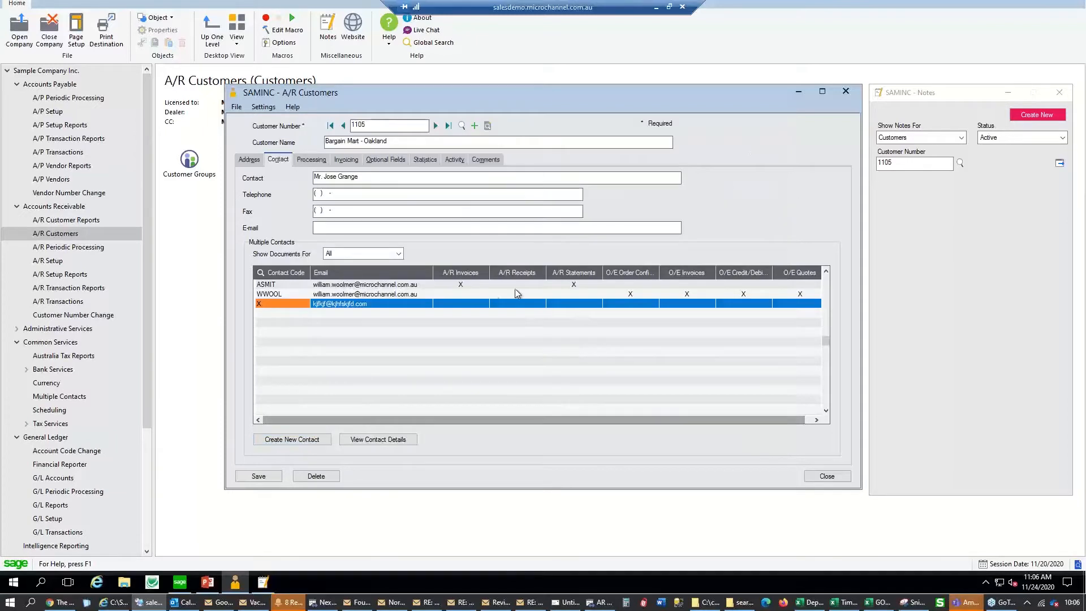
Move the A/R Statements flag from WWOOL to contact X, then view Processing settings
click(574, 294)
click(575, 304)
click(576, 297)
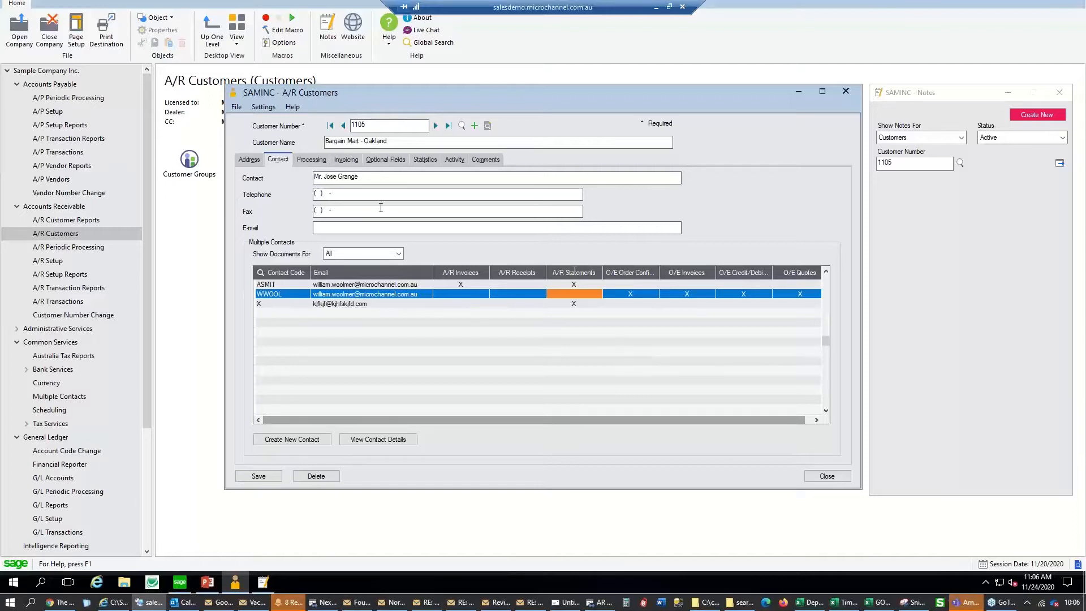
click(456, 234)
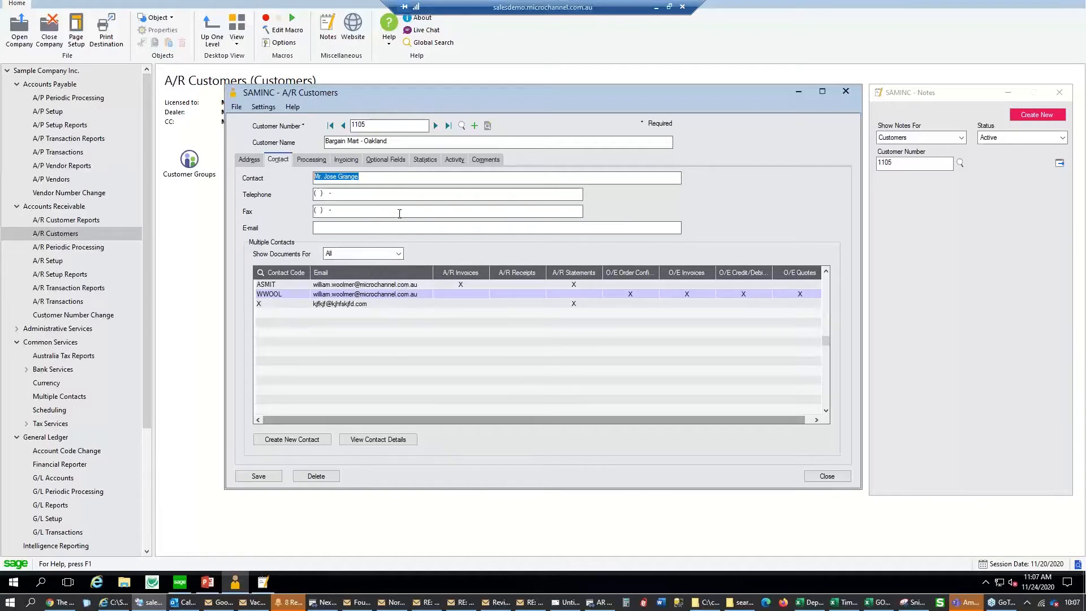
click(311, 161)
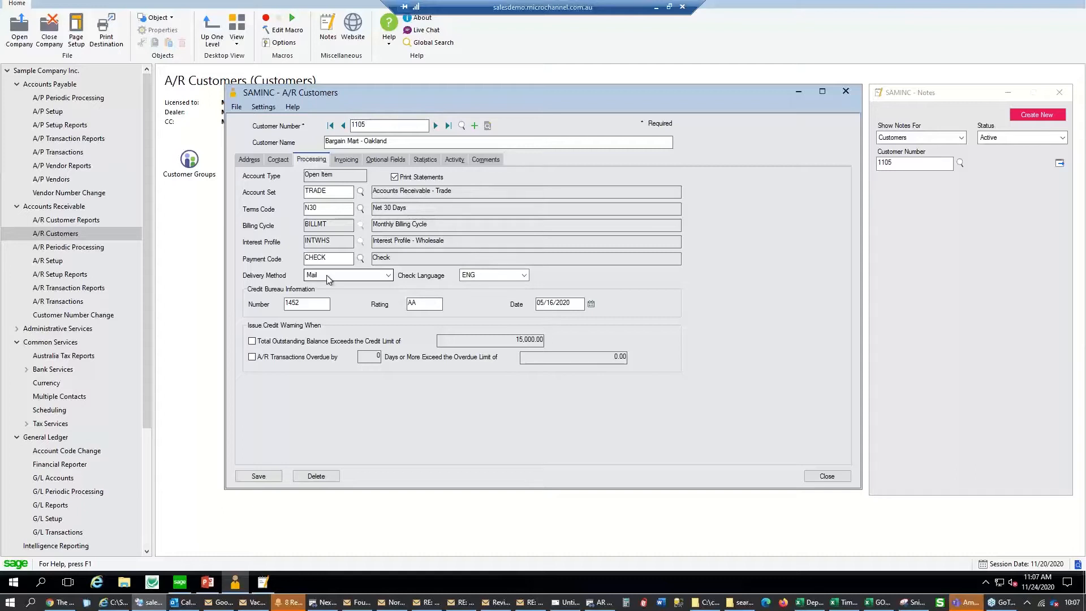
Review the delivery method choices, keeping Mail, and check the customer's address e-mail
click(328, 276)
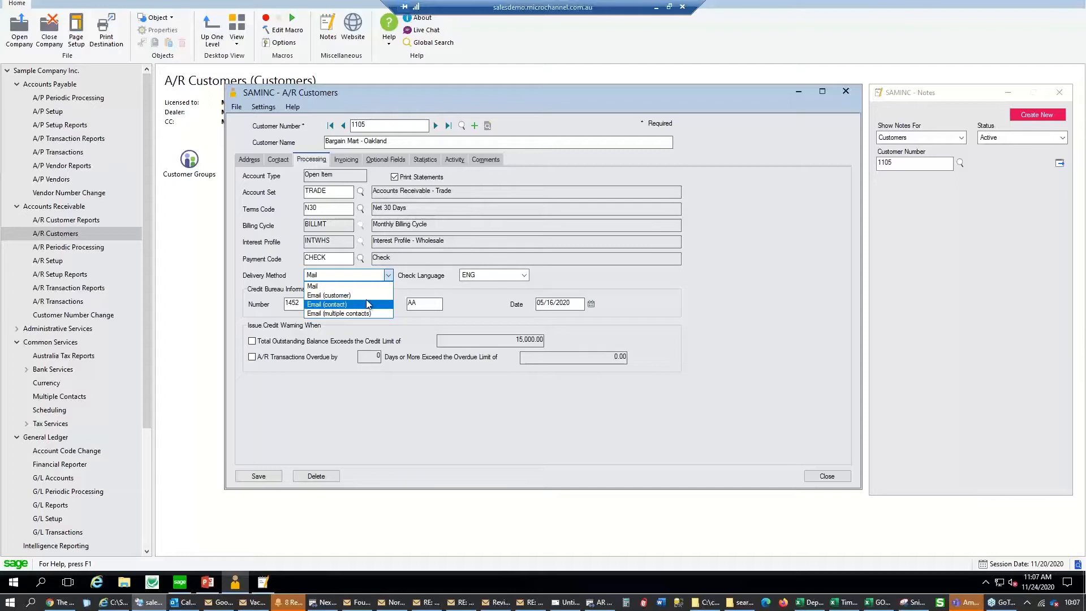
key(Up)
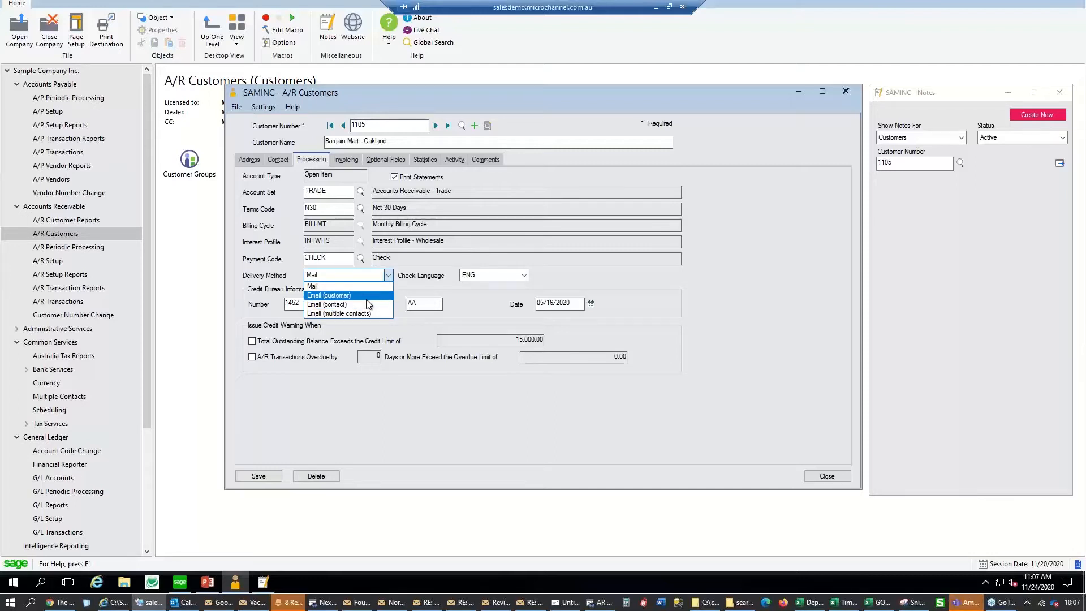
click(242, 164)
click(244, 162)
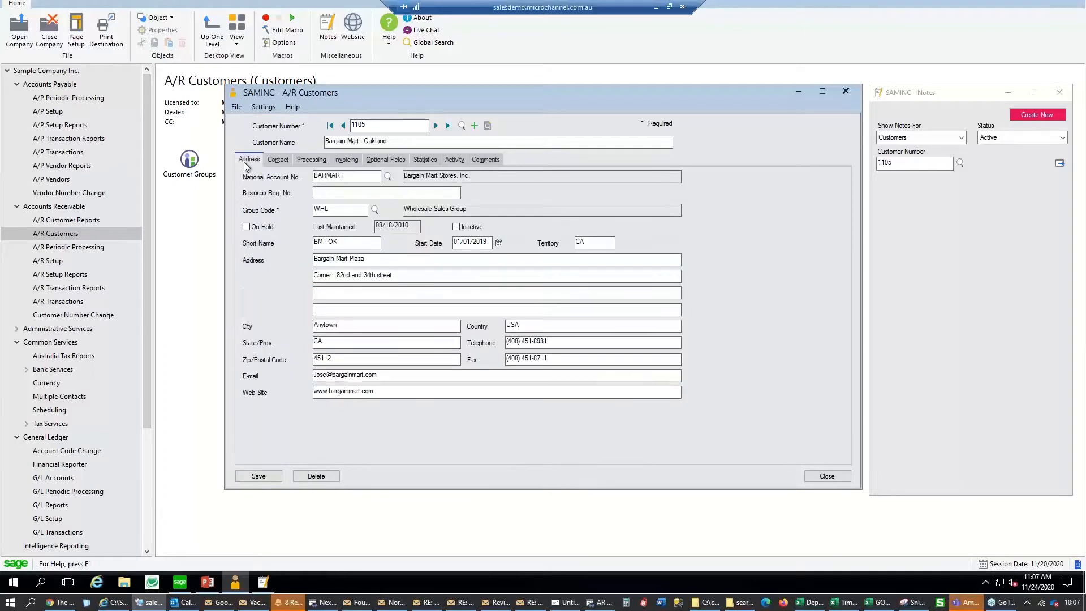
click(394, 376)
double_click(394, 377)
Enter a contact e-mail address on customer 1105's Contact tab
click(276, 160)
drag(360, 177, 314, 177)
click(343, 229)
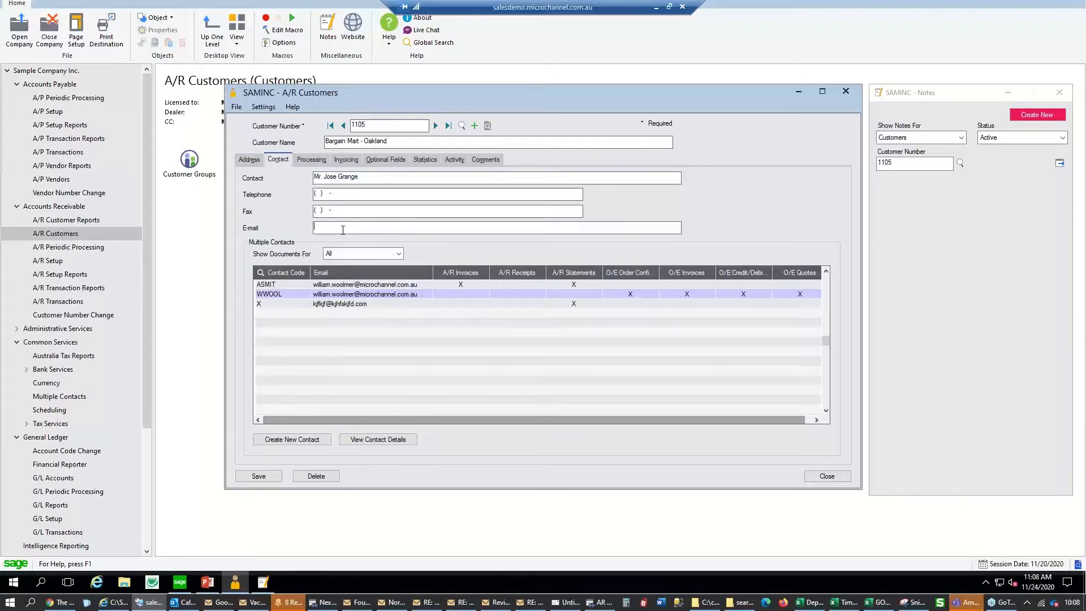
text(jgdahgsj@hgsjfdgf.com)
Change the Delivery Method from Mail to Email (multiple contacts)
click(311, 159)
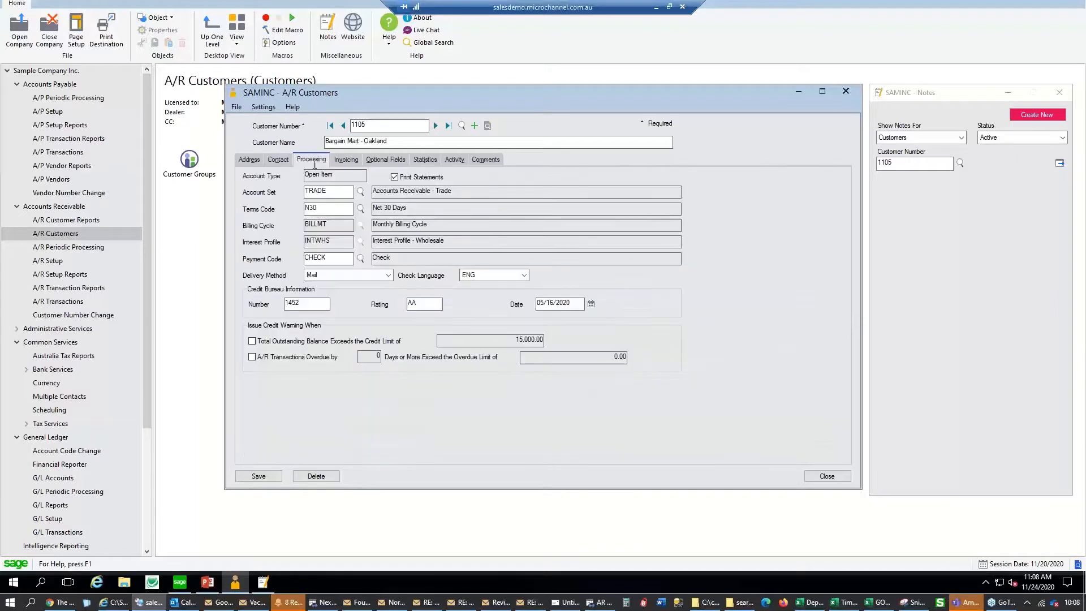
click(346, 276)
click(350, 305)
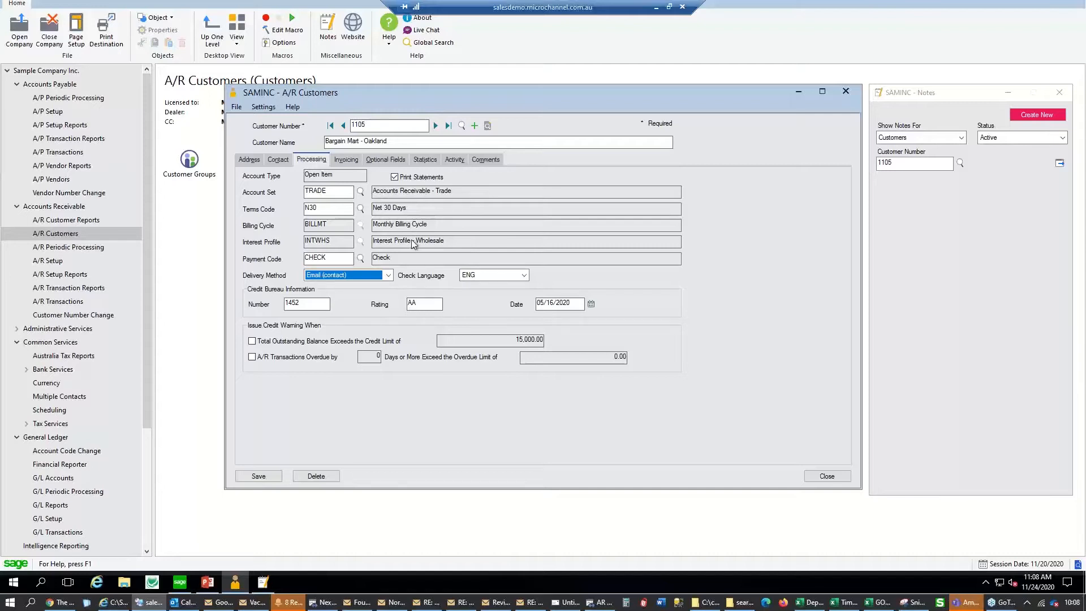
click(389, 275)
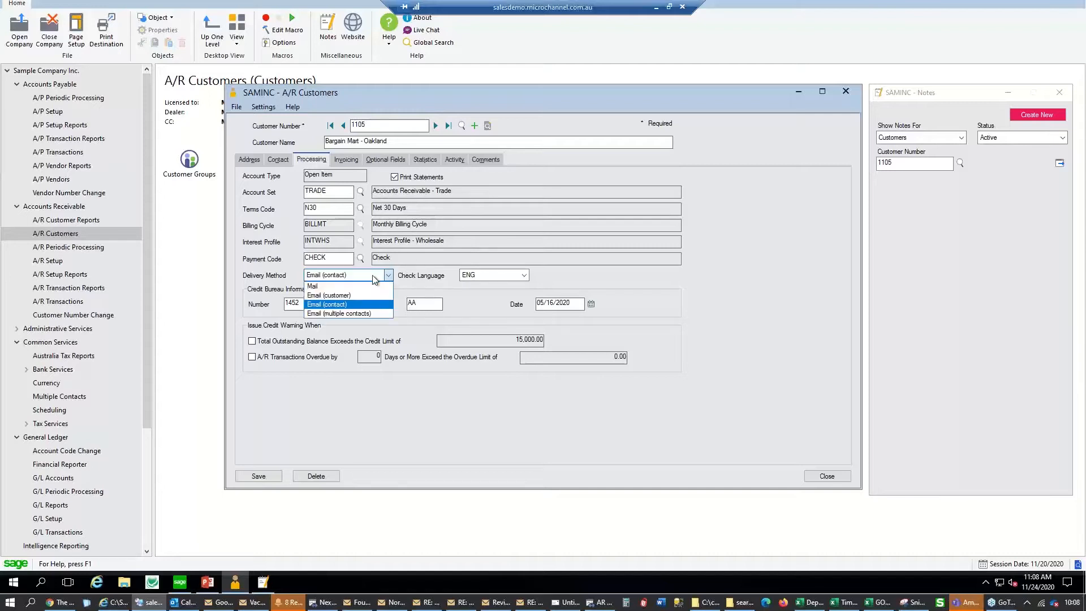
click(350, 313)
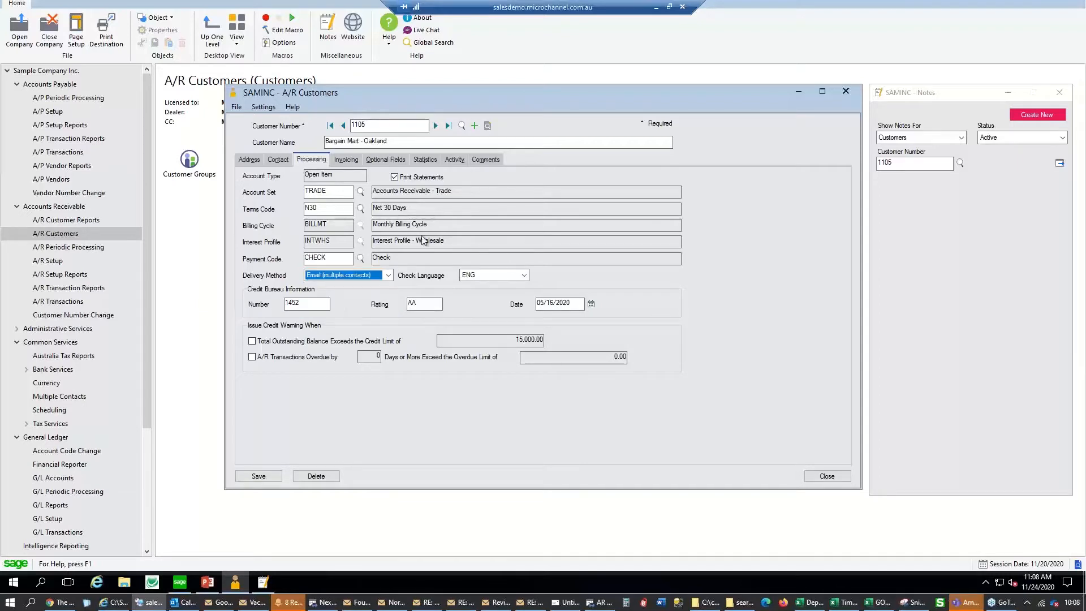
click(279, 160)
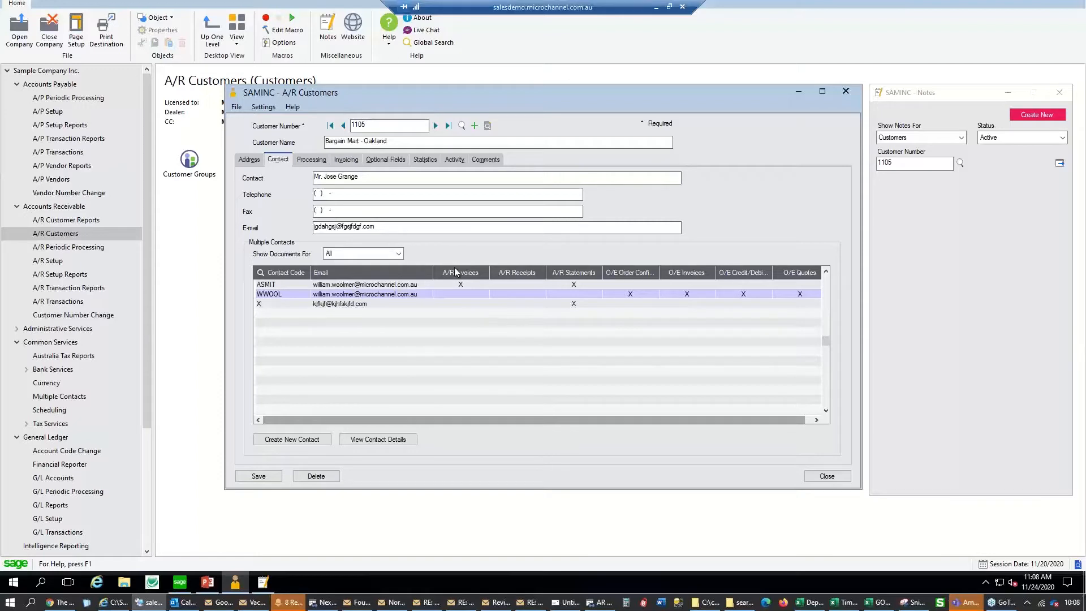
click(311, 160)
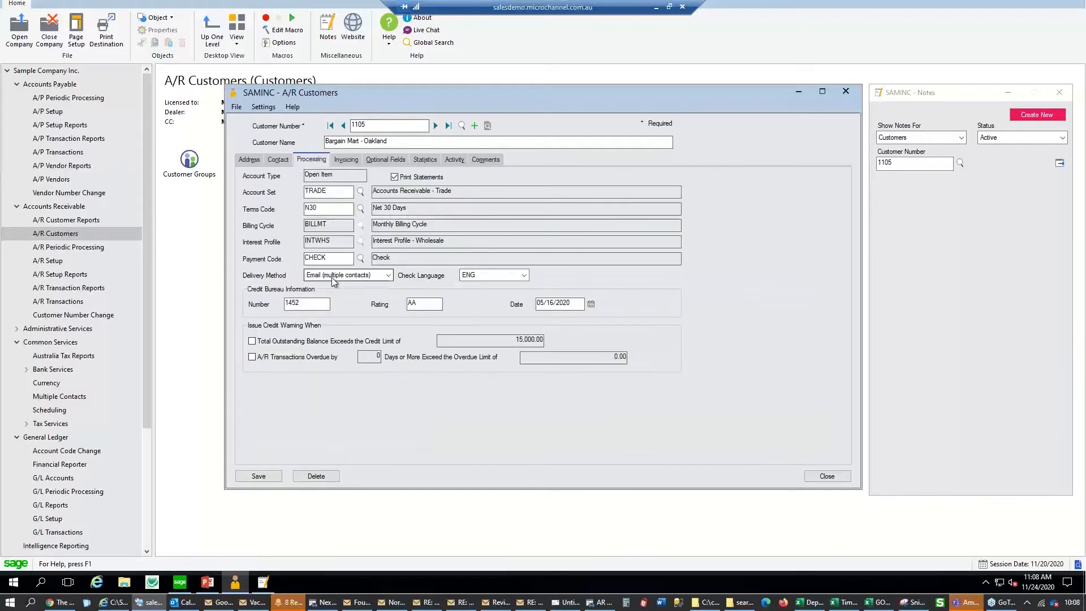
click(286, 162)
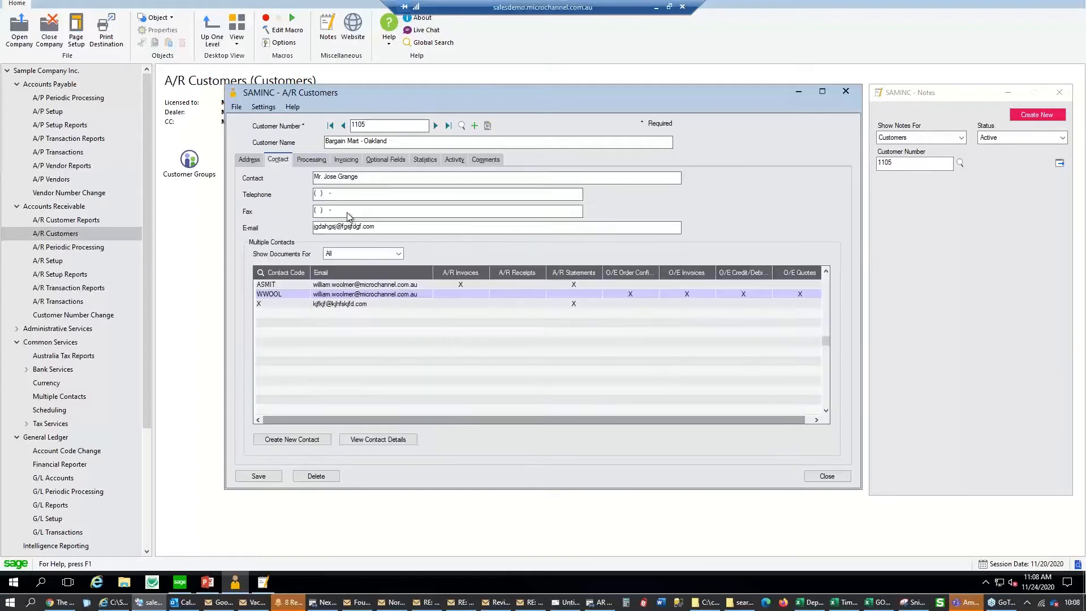
click(459, 284)
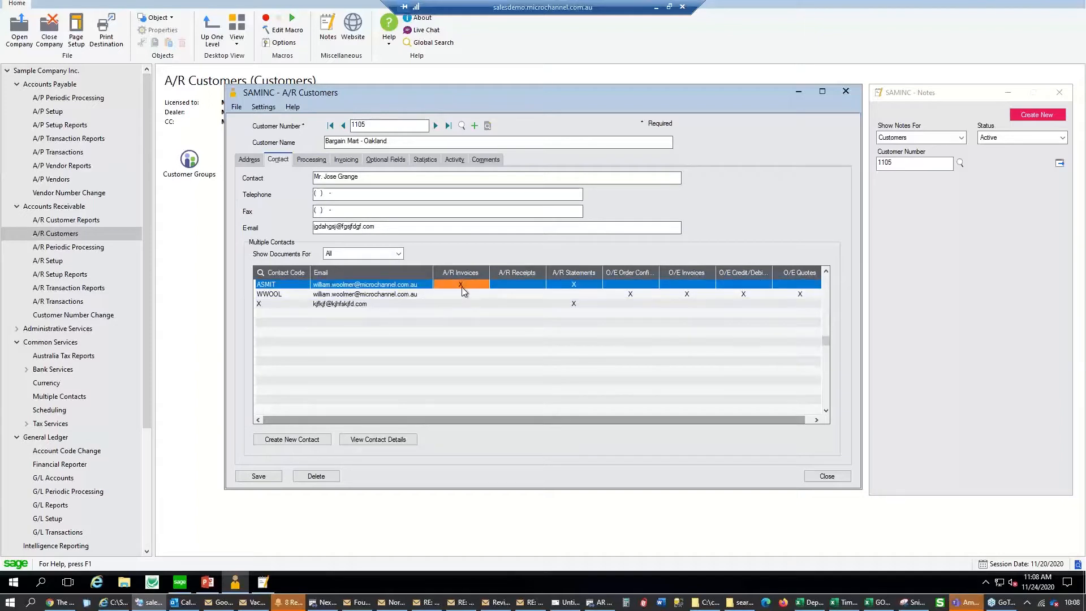
click(582, 285)
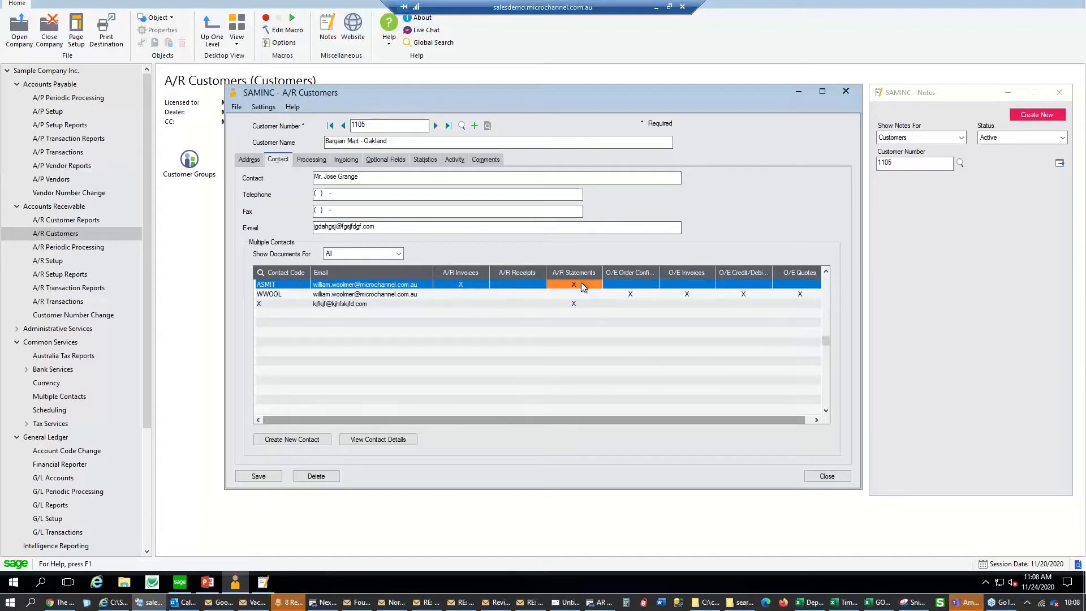
click(577, 304)
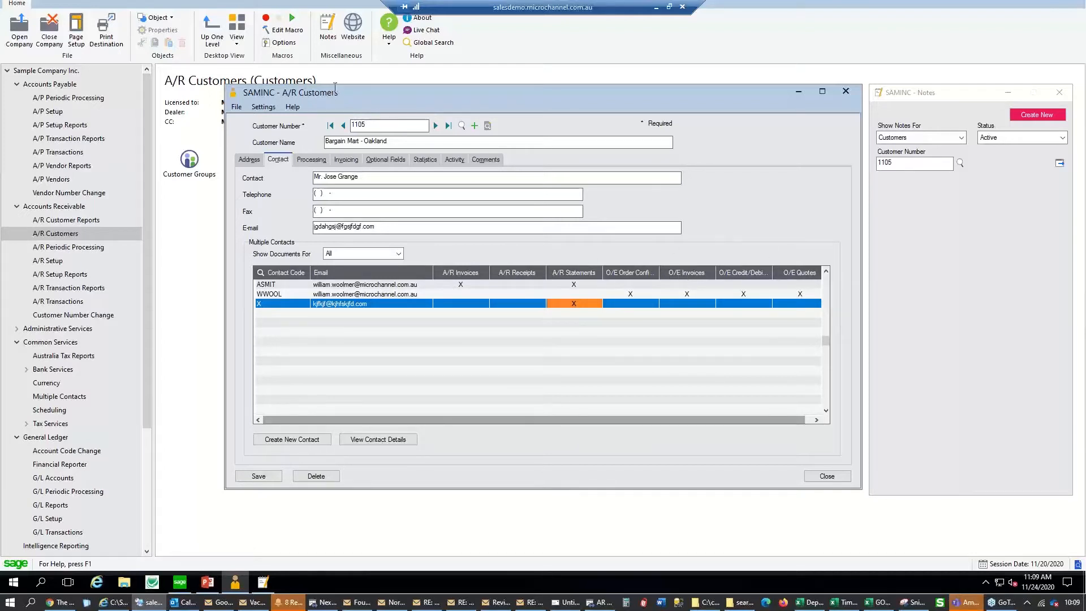
click(318, 162)
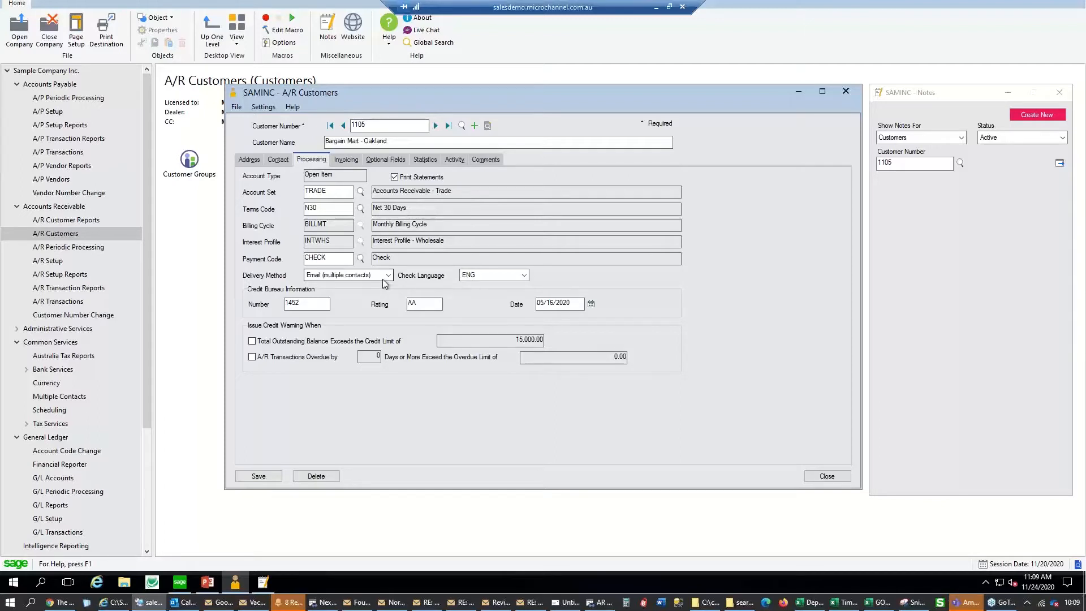
Save customer 1105 and return to the Accounts Receivable folder
click(258, 476)
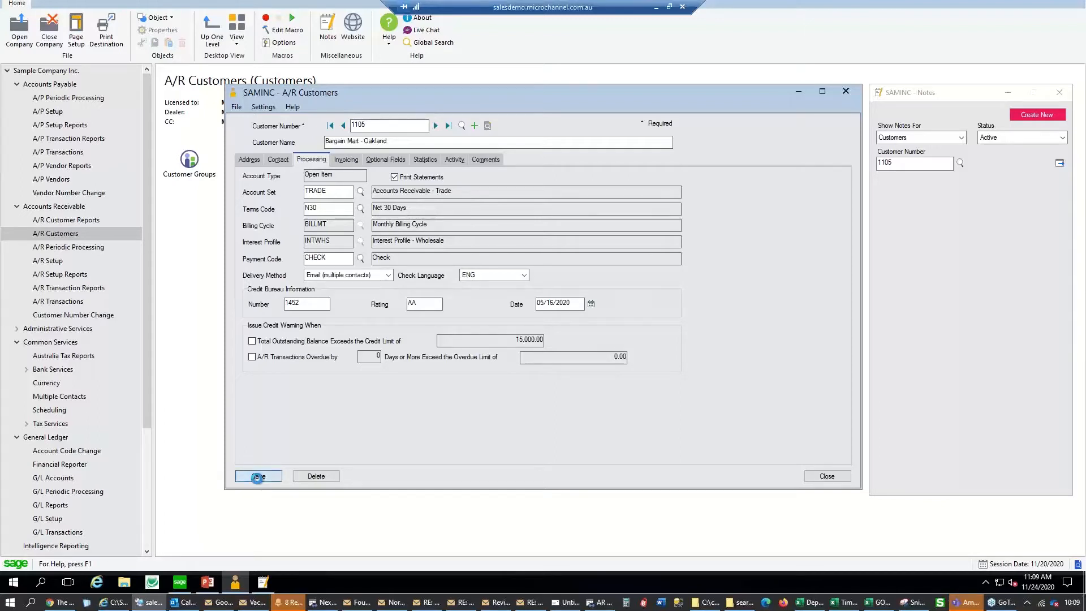
drag(383, 126, 295, 130)
click(76, 206)
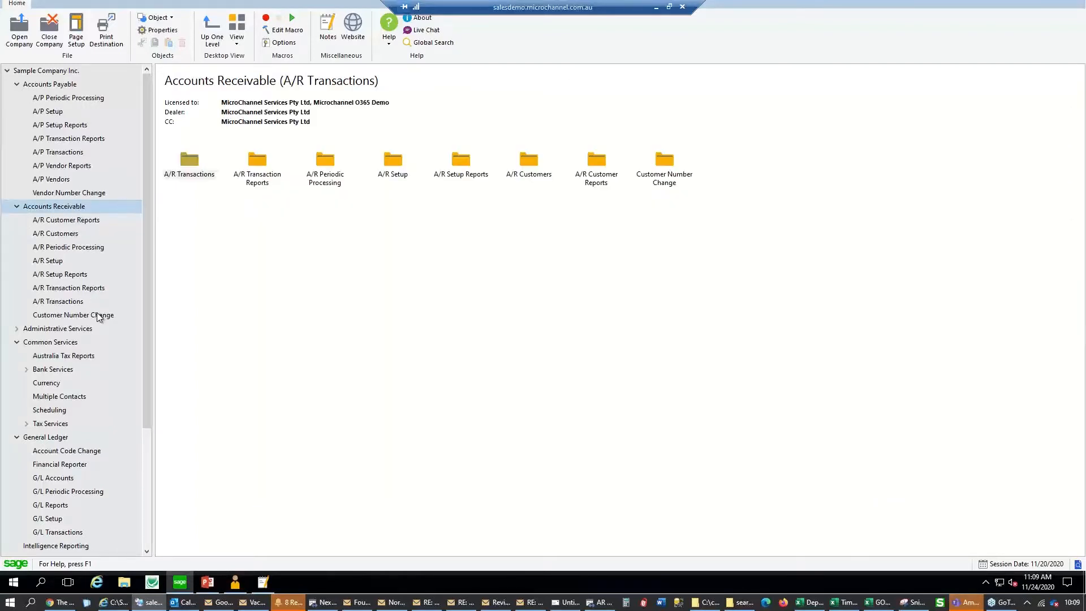
Open A/R Statements/Letters/Labels and set the statement Delivery Method to Customer
click(90, 222)
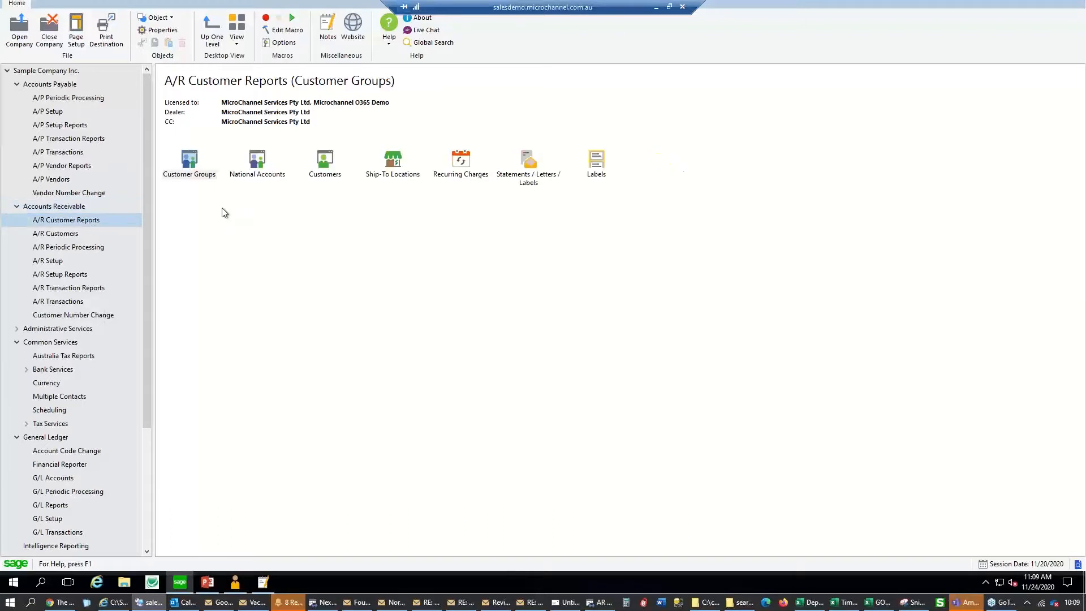
click(524, 180)
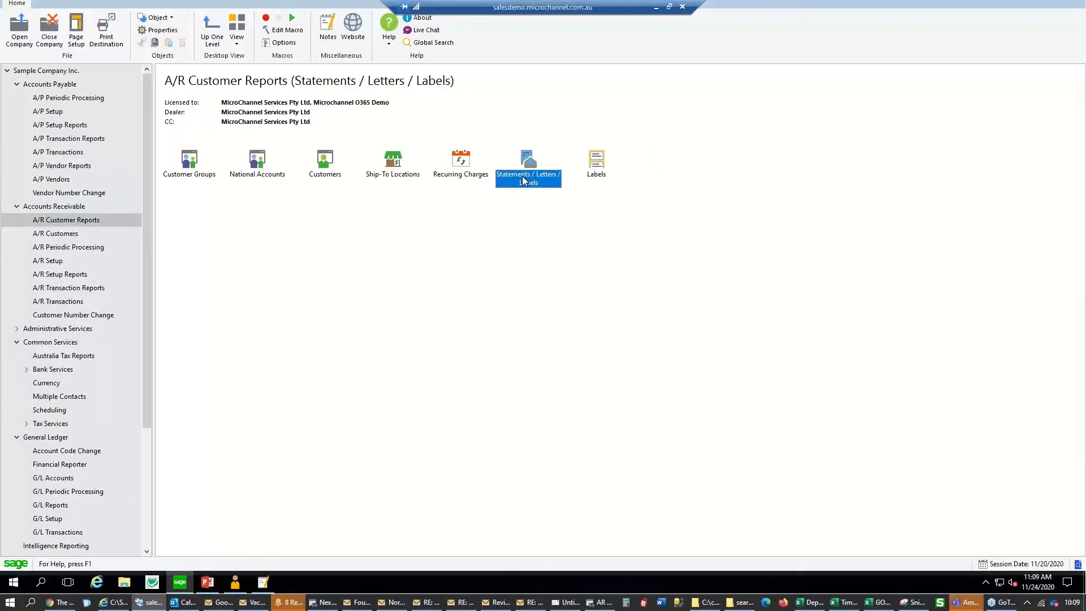
double_click(524, 181)
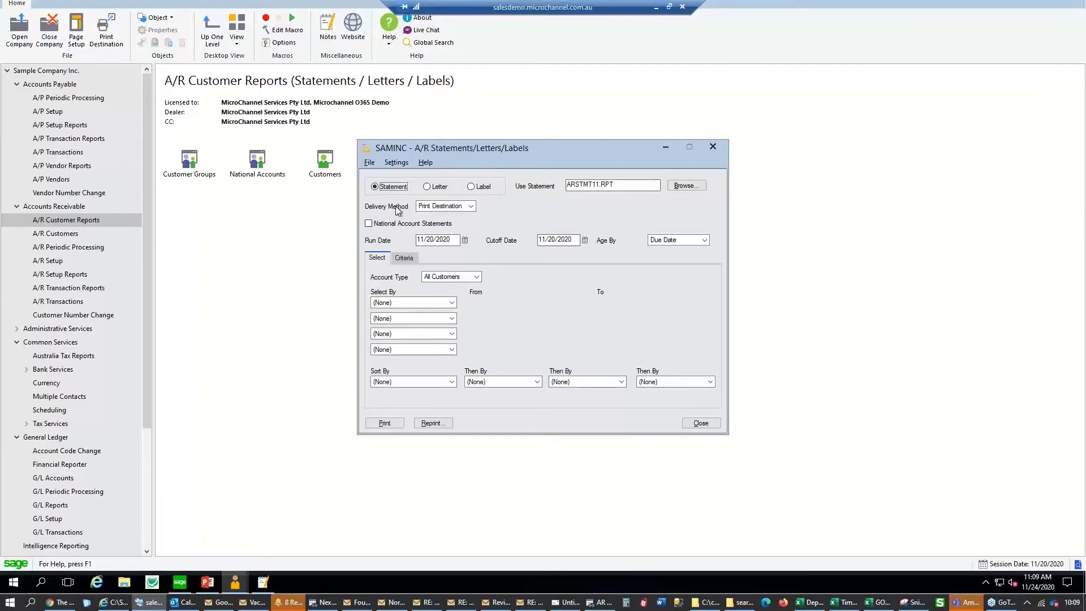
click(446, 207)
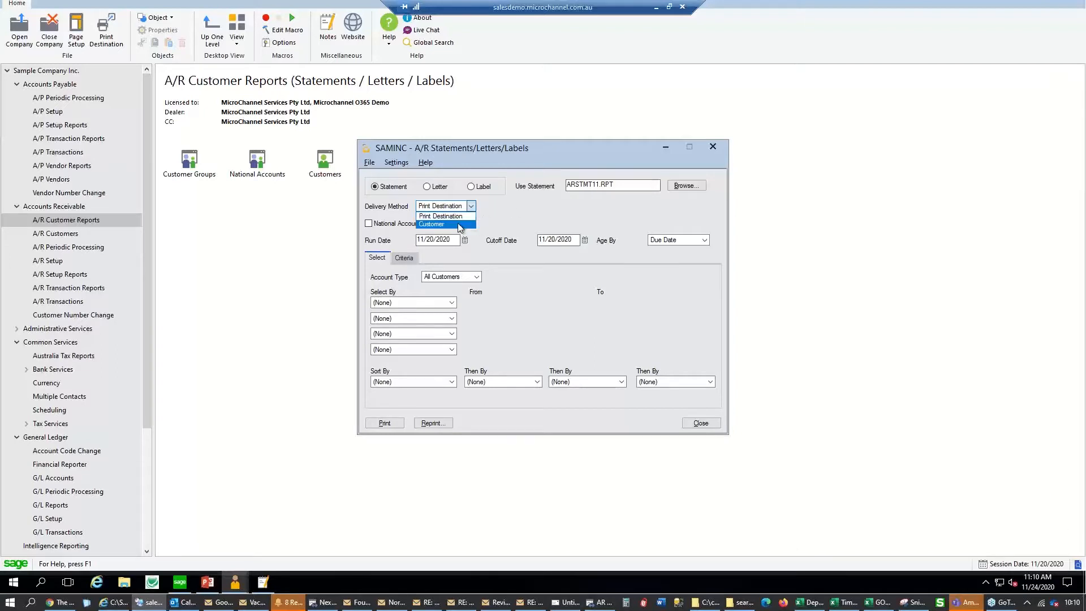
click(442, 225)
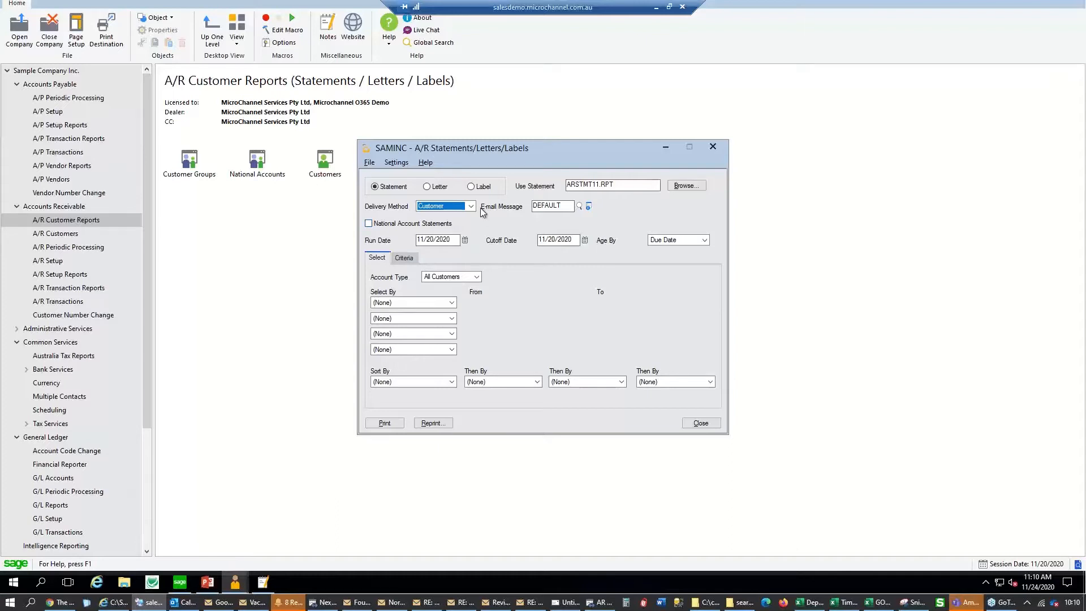
Inspect the DEFAULT e-mail message body, then close it and the Statements/Letters/Labels window
click(580, 206)
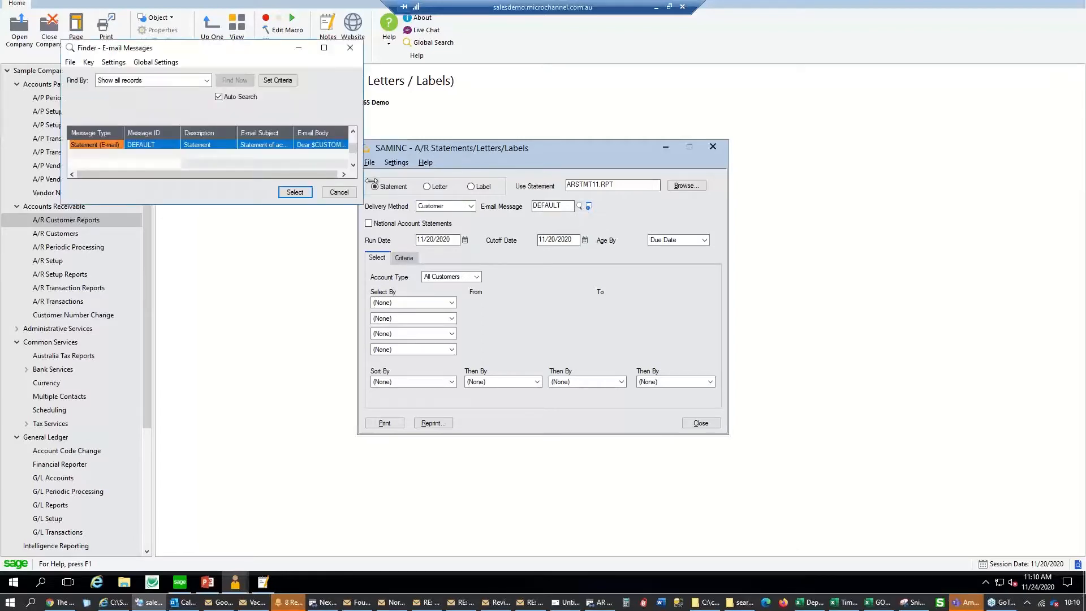
click(339, 192)
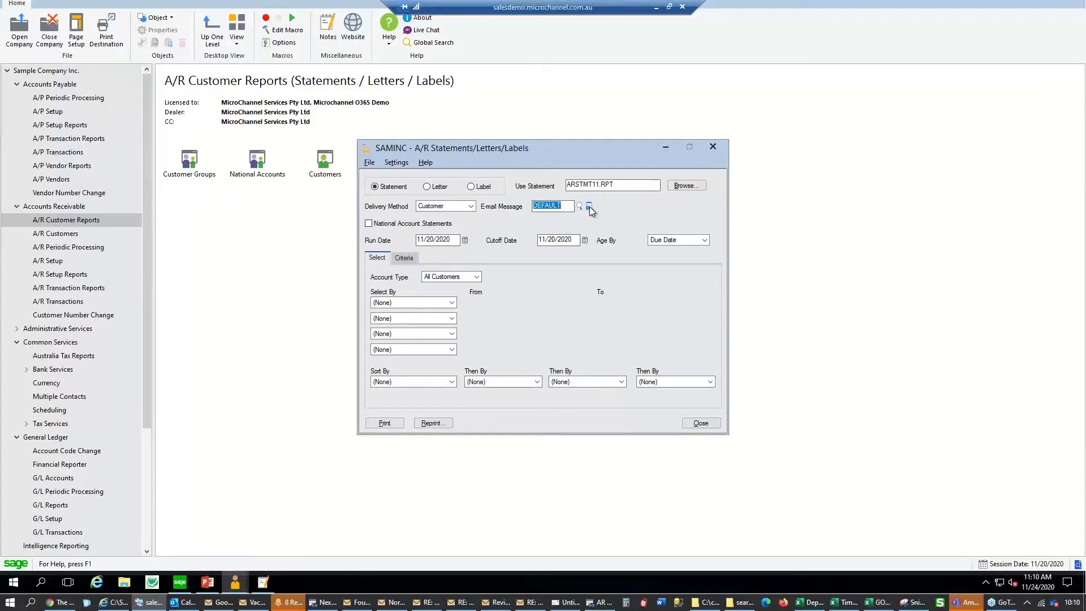
click(589, 207)
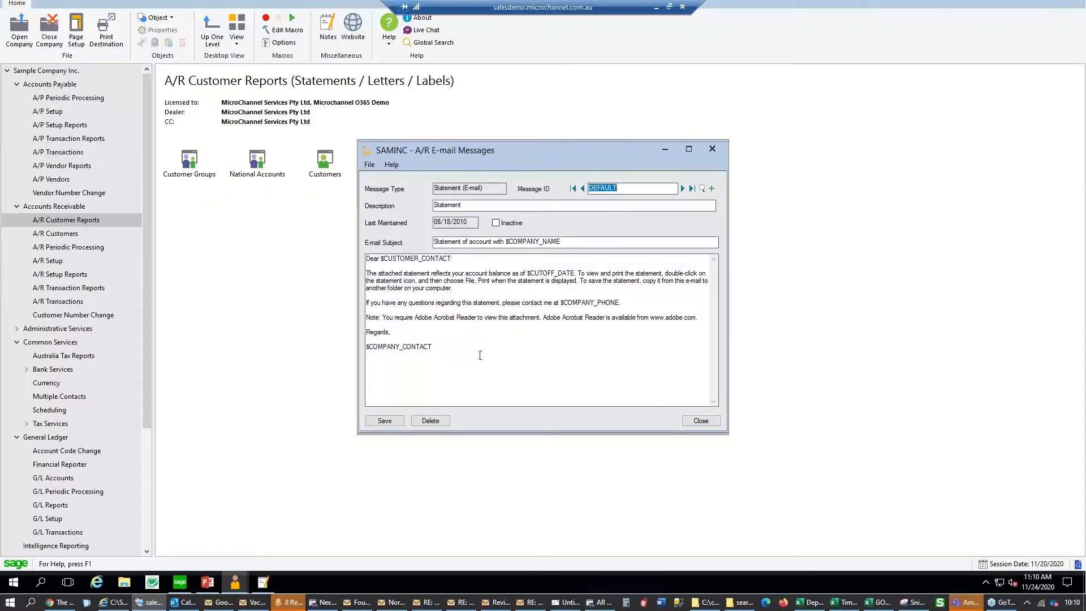
double_click(452, 345)
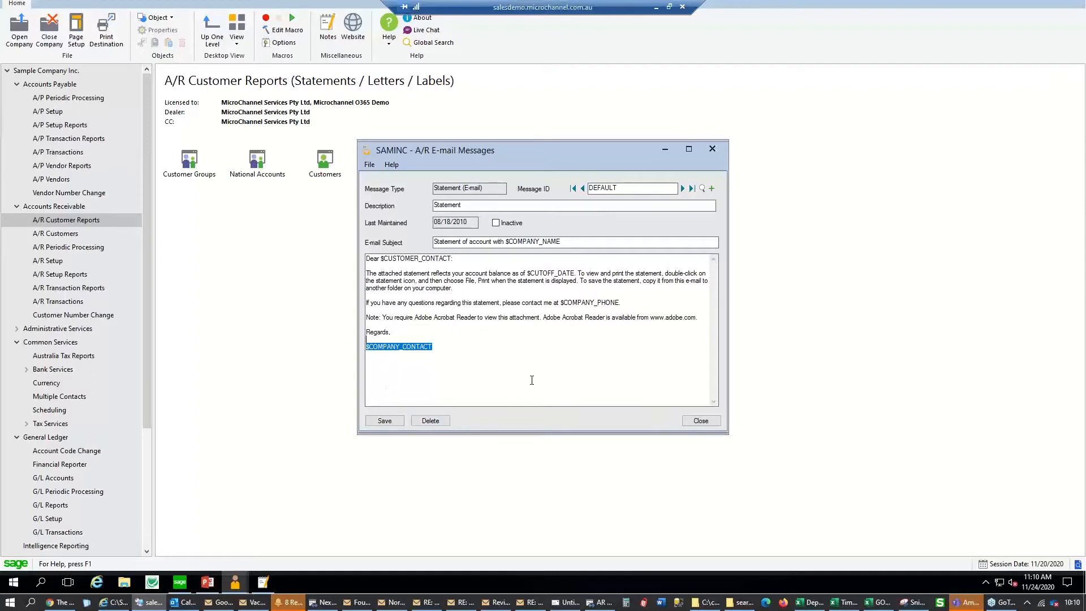
click(703, 190)
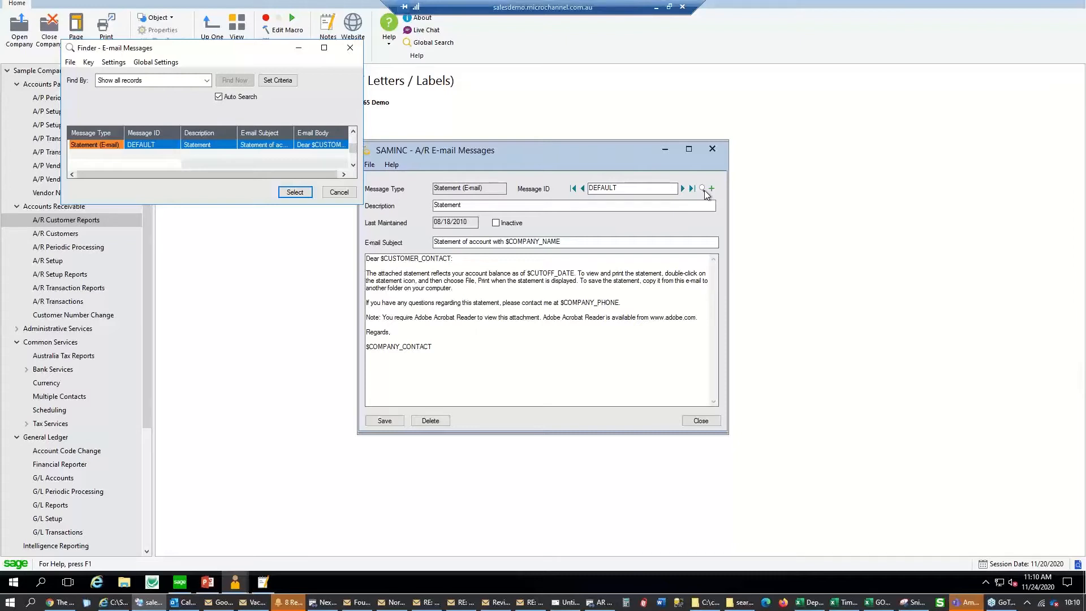
click(350, 48)
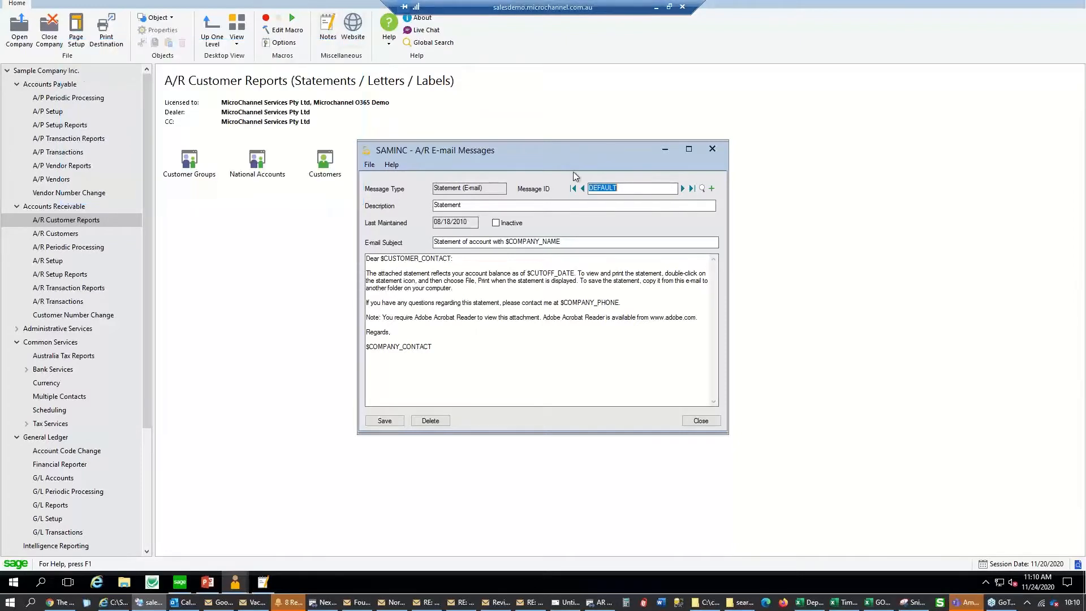
click(649, 189)
drag(510, 359, 366, 273)
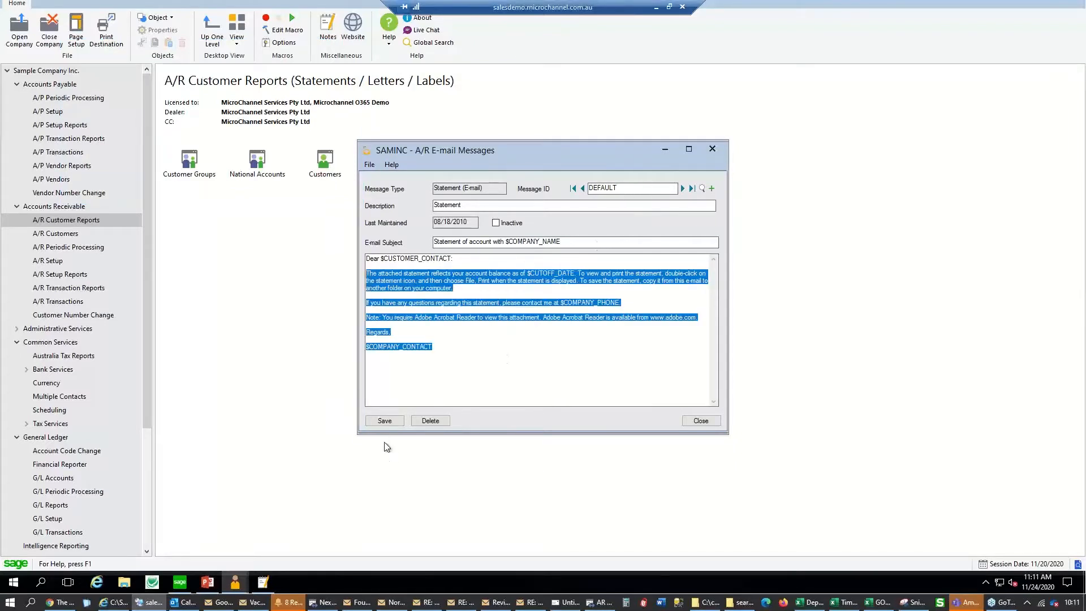
click(700, 420)
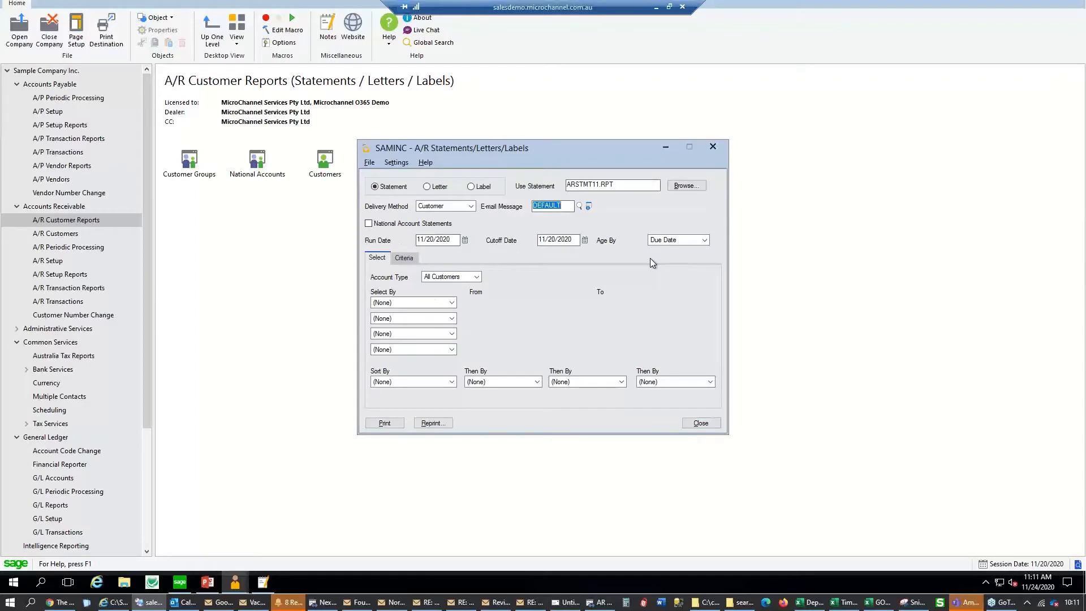
click(710, 148)
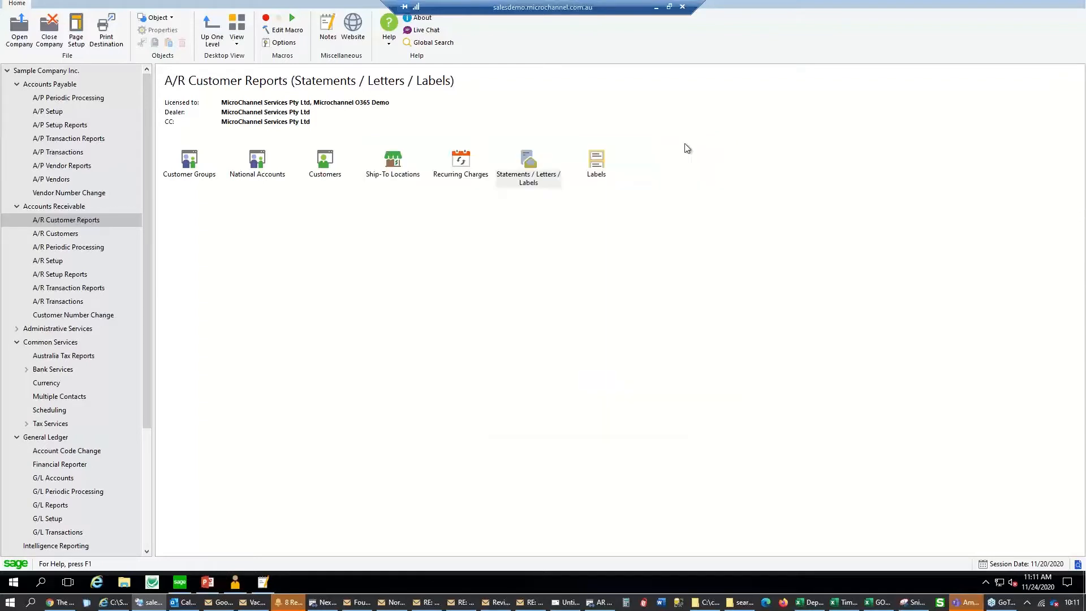
Set A/R Invoices delivery to Customer, close without printing, and show Multiple Contacts
click(95, 290)
double_click(460, 164)
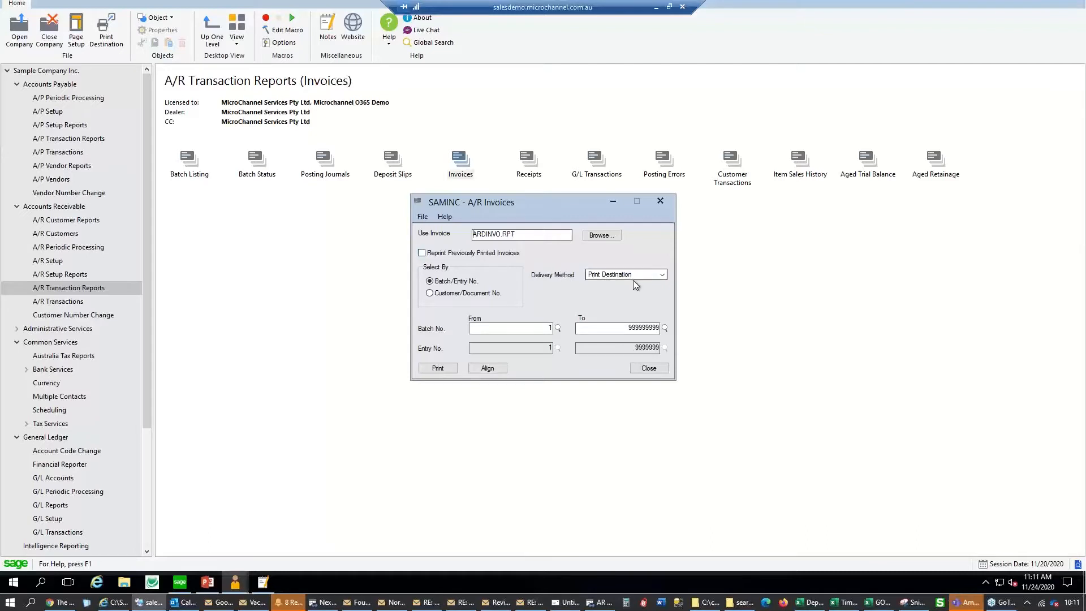
click(611, 276)
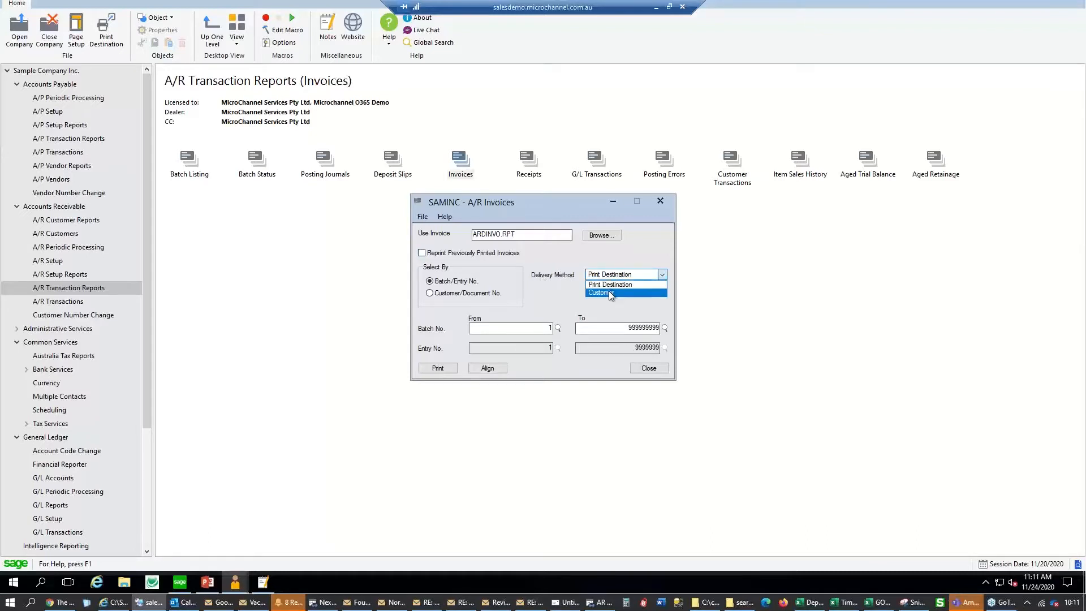
click(611, 292)
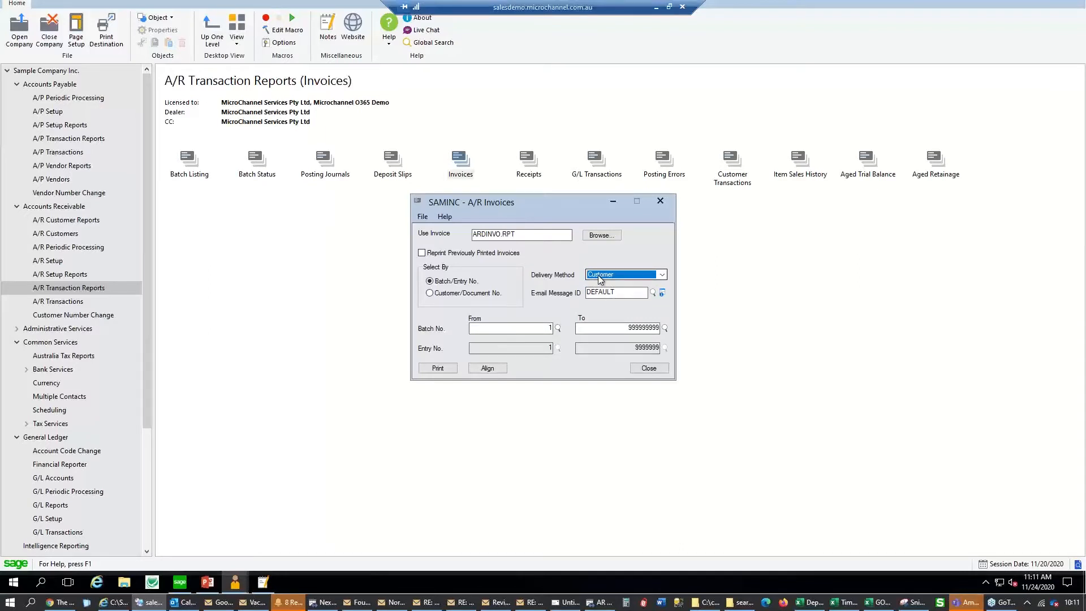
click(660, 201)
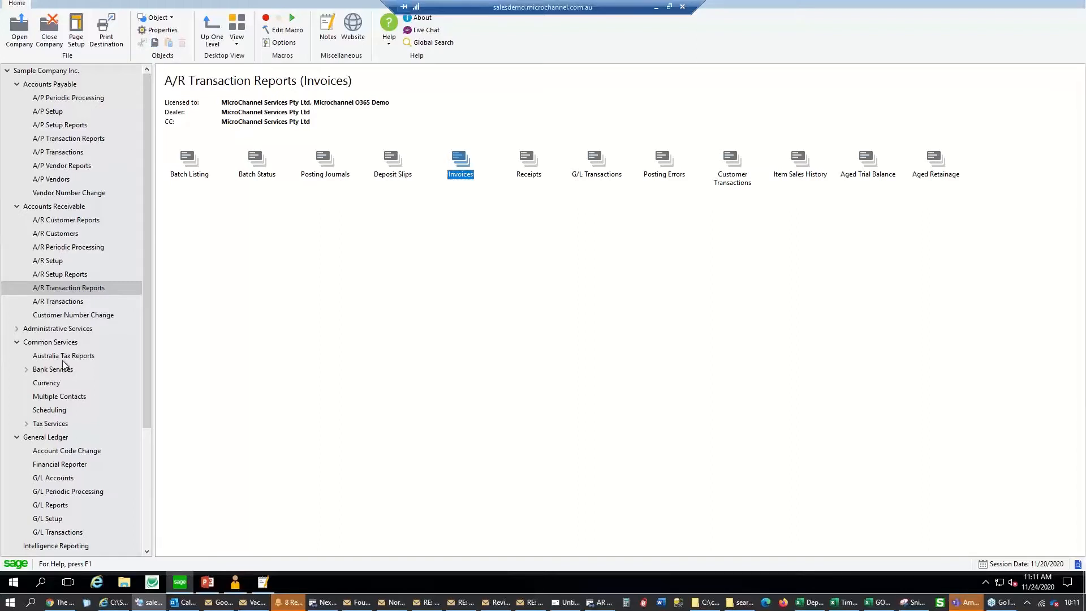
click(67, 398)
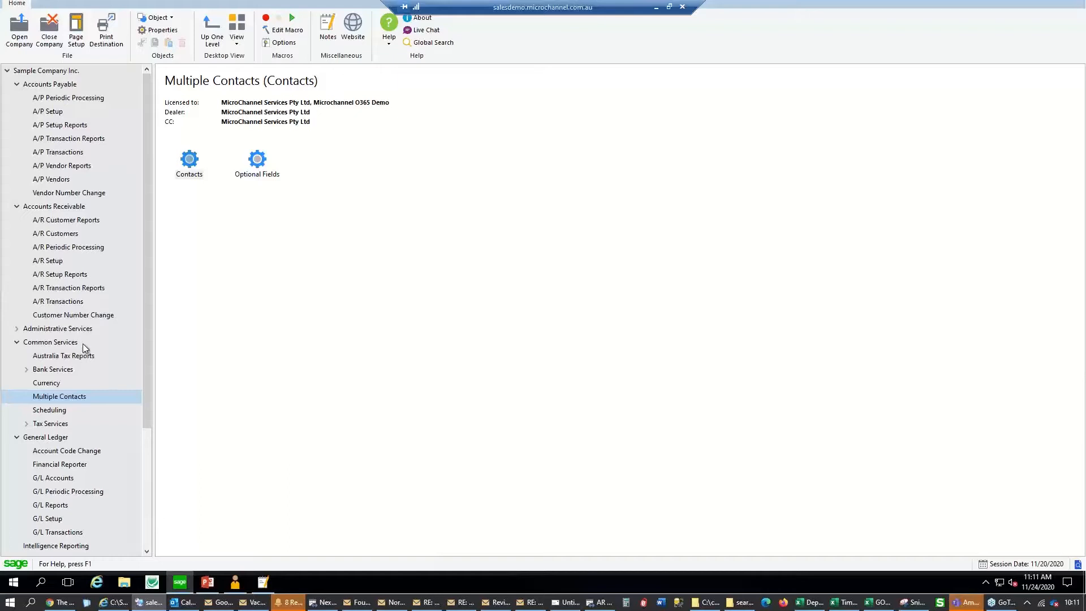
double_click(186, 171)
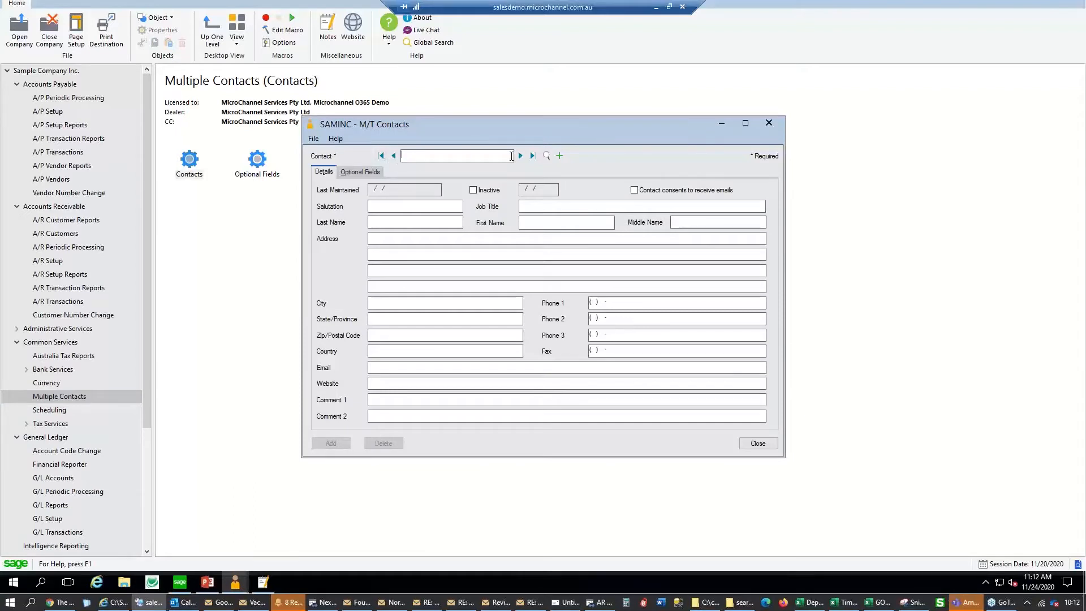
click(521, 156)
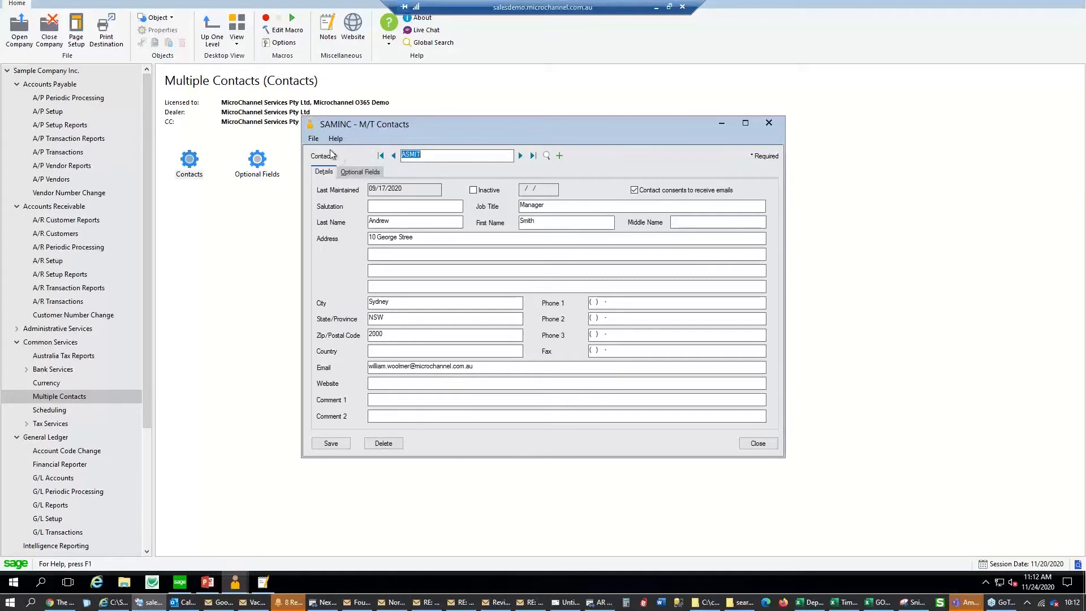
click(313, 139)
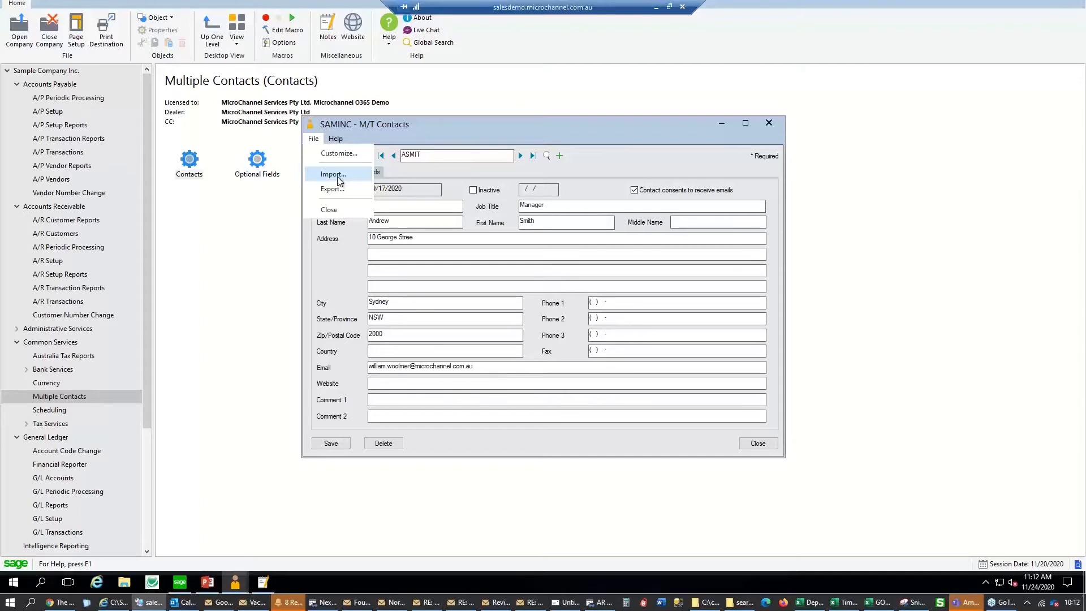
click(764, 123)
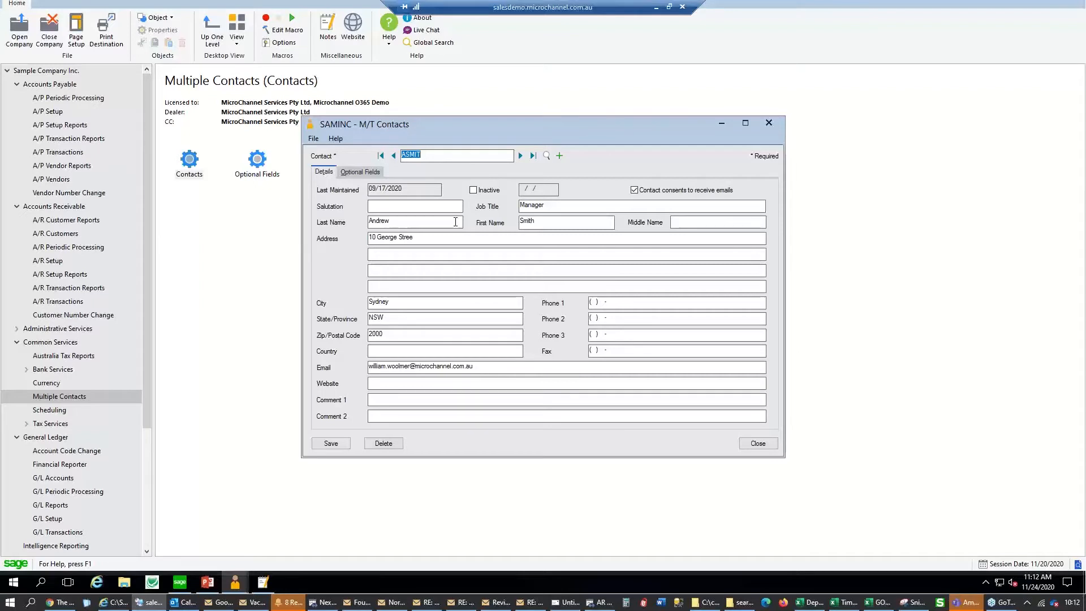
click(768, 123)
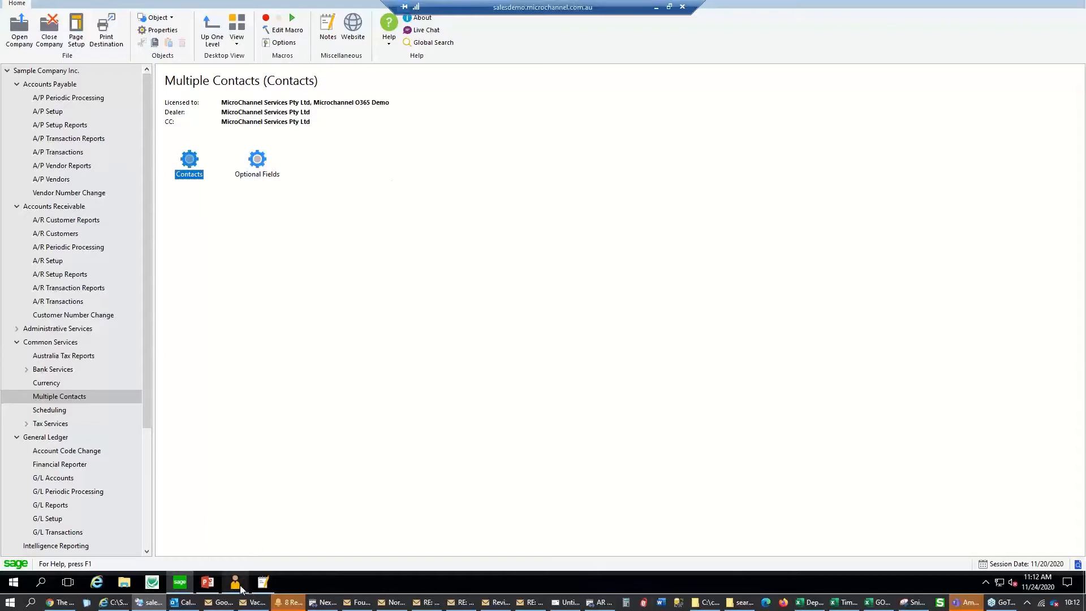
click(209, 582)
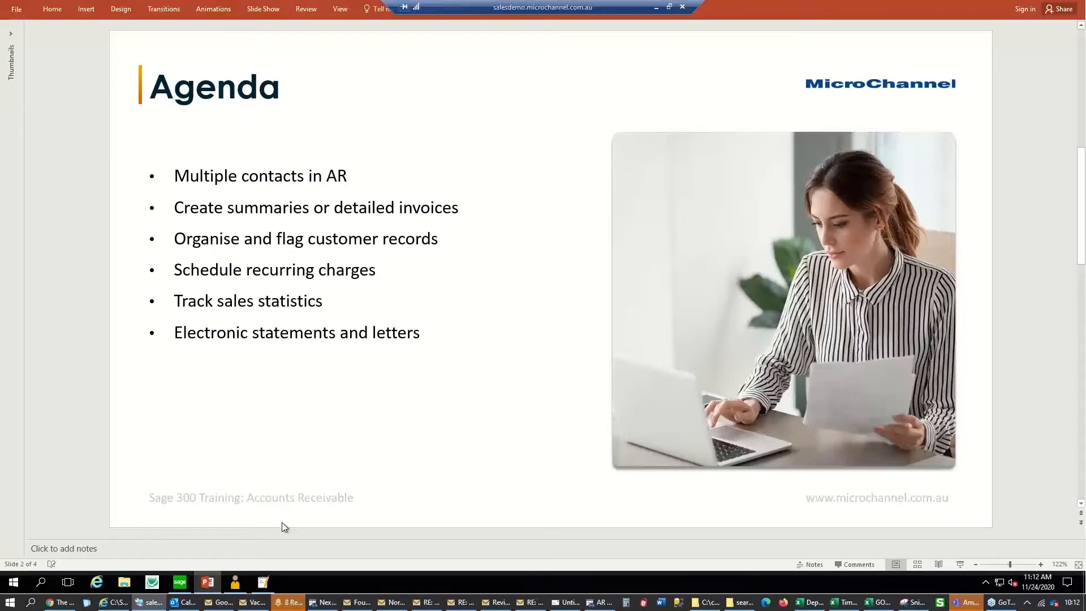
key(alt+Tab)
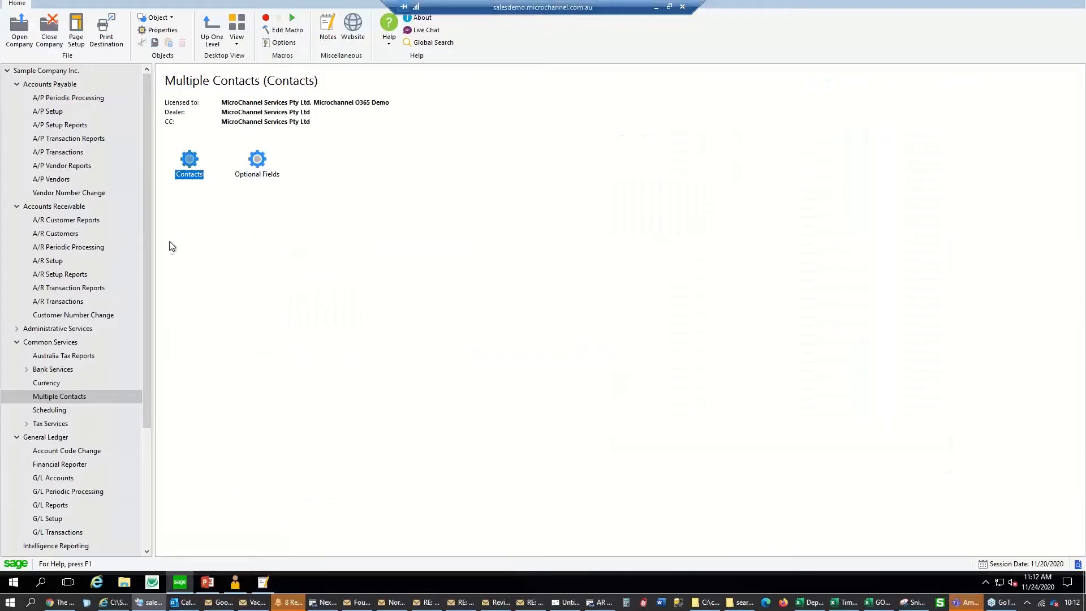
Go from Accounts Receivable in the navigation tree into the A/R Transactions folder
click(43, 208)
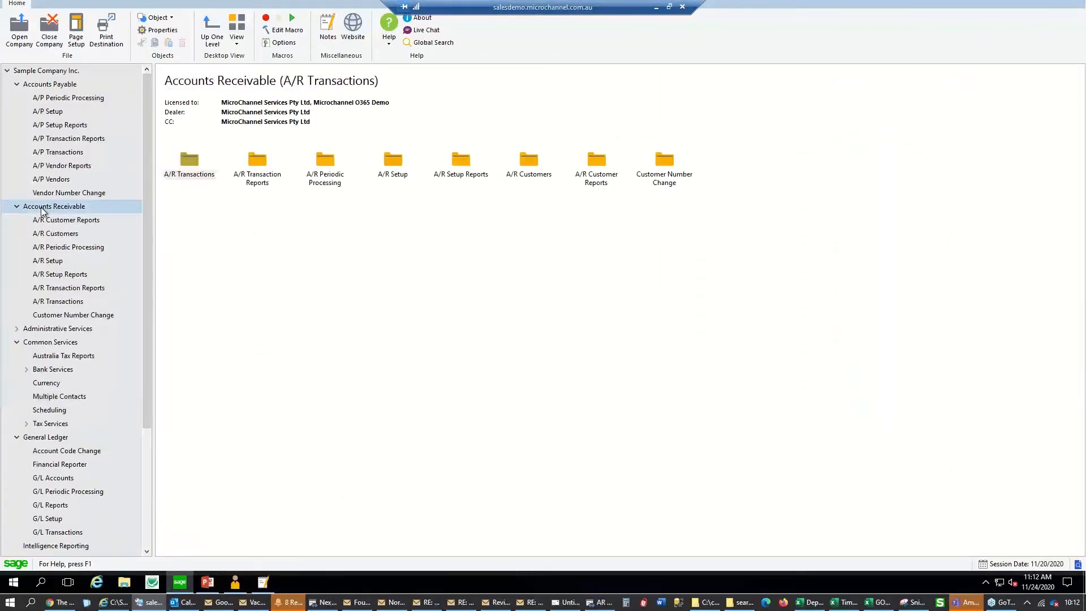
click(16, 342)
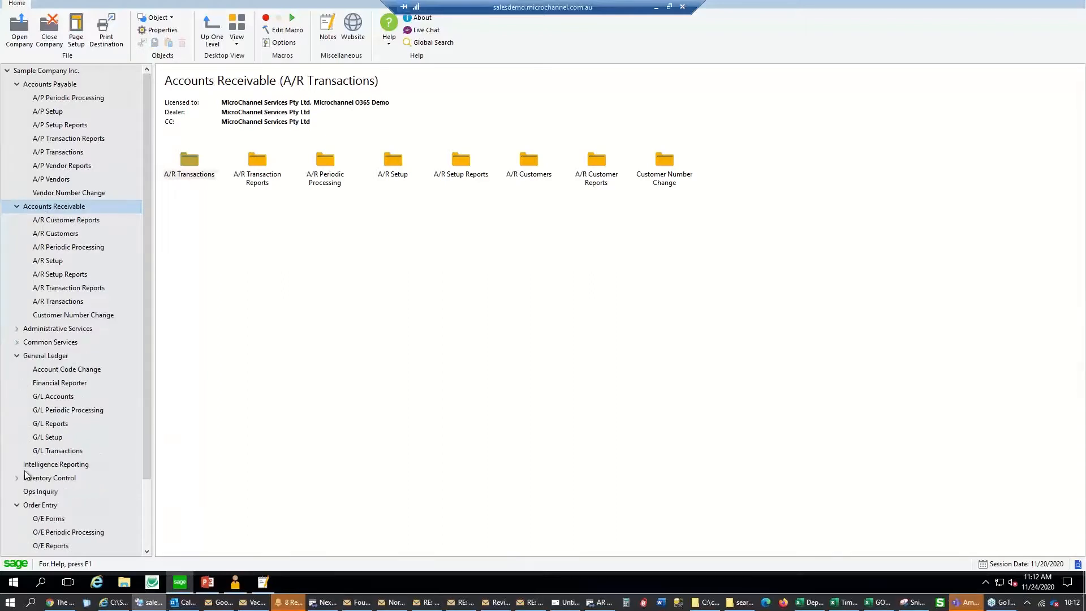
click(43, 506)
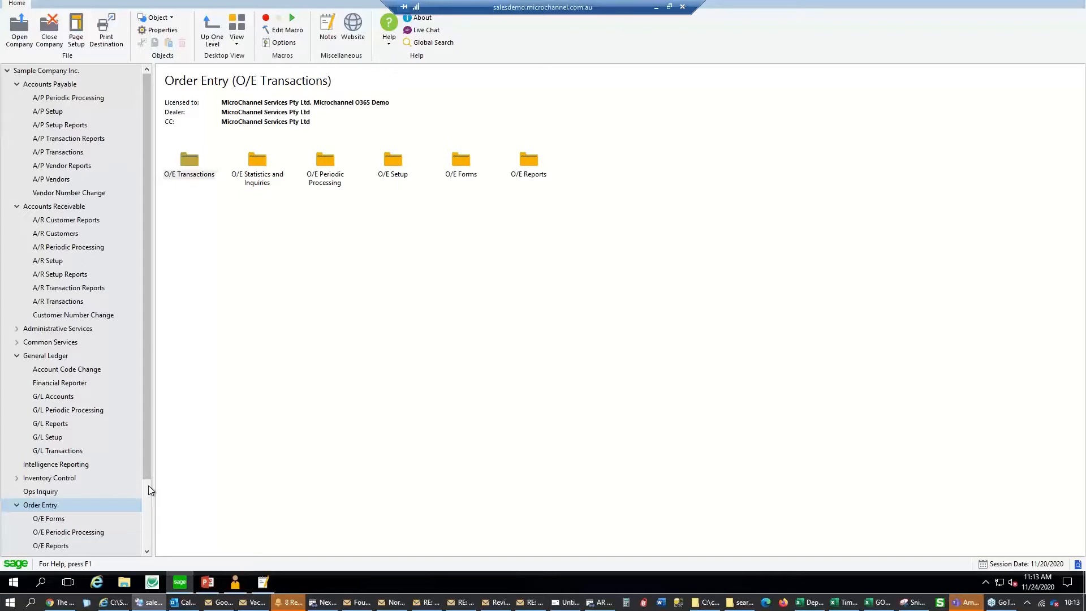
click(53, 207)
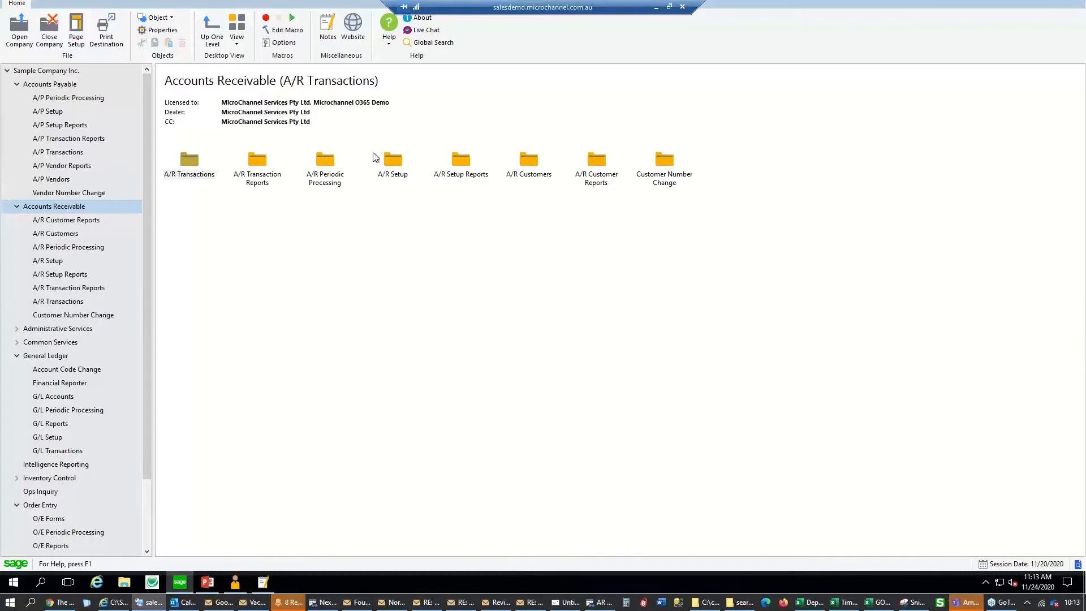
double_click(199, 174)
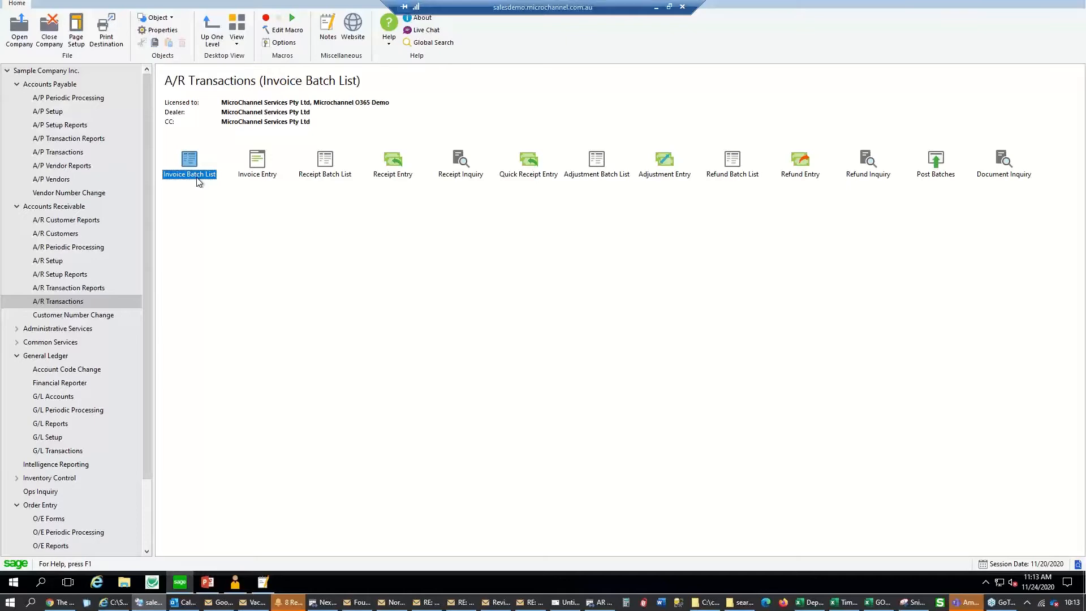
Open the A/R Invoice Batch List and start a new batch in A/R Invoice Entry
double_click(198, 180)
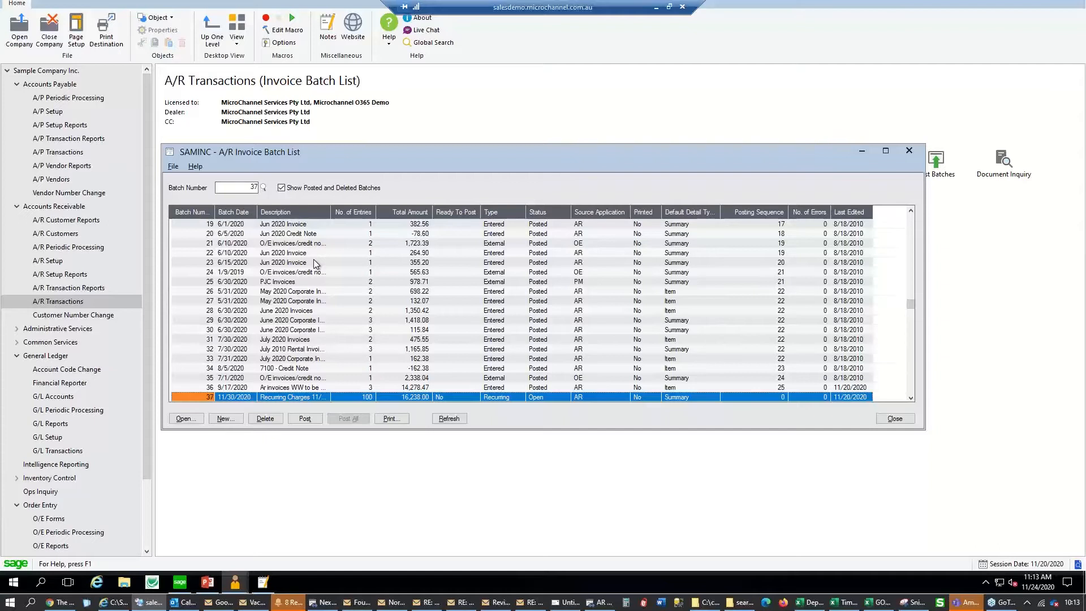
click(191, 419)
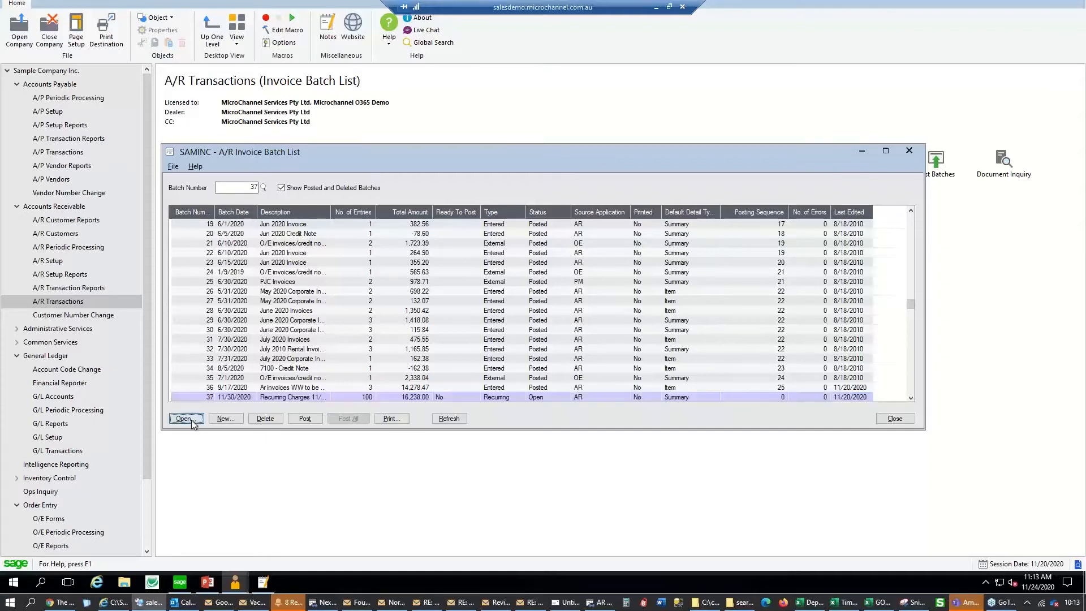
click(213, 420)
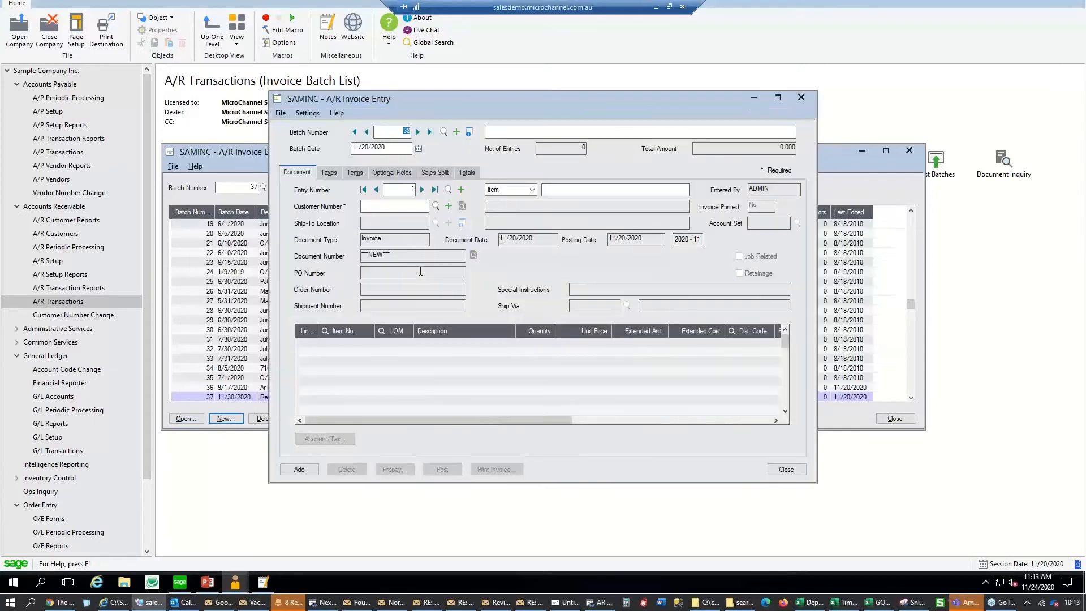
Describe the new batch as 'WW rental batch Oct 2020' and date it 10/31/2020
click(509, 132)
text(WW rental batch May 2020)
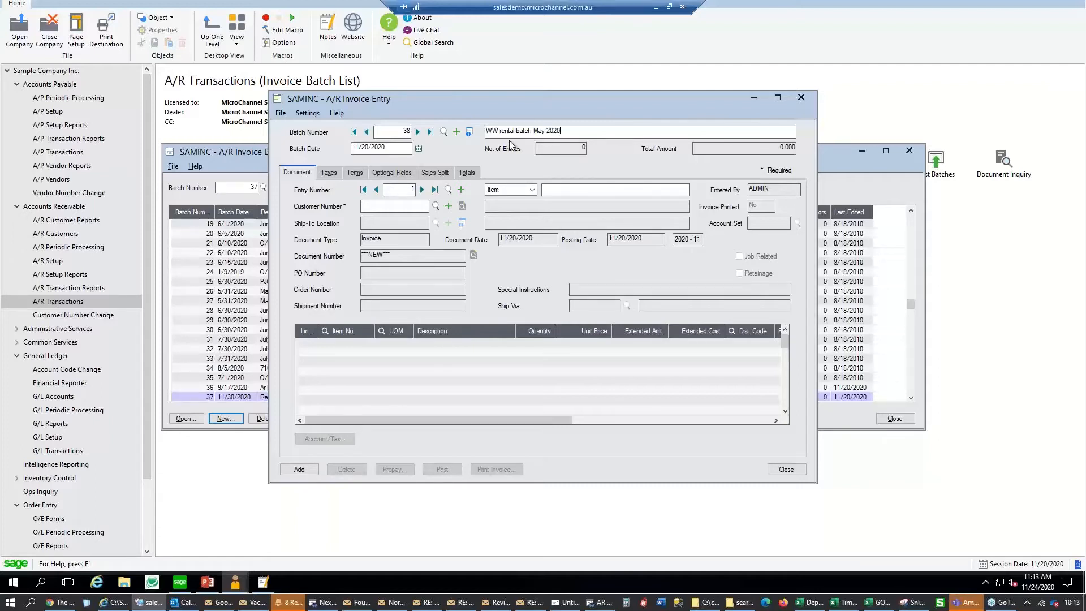
key(Tab)
click(385, 148)
double_click(537, 133)
text(Oct)
click(368, 147)
click(419, 149)
click(412, 184)
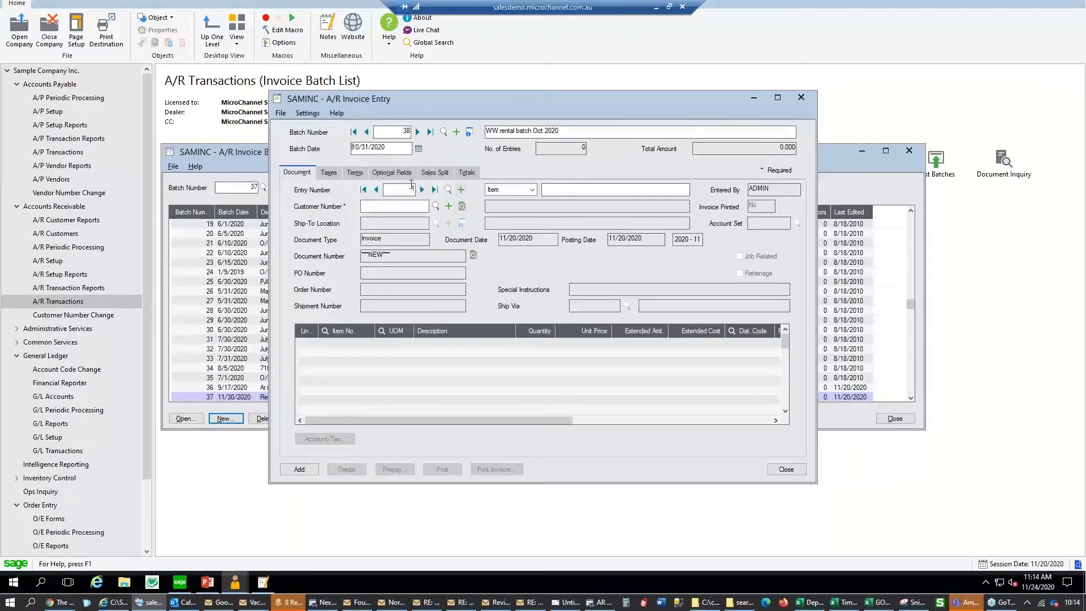
Choose customer 1100 Bargain Mart - San Diego, set entry type Summary, describe it 'Oct Reny'
click(435, 206)
double_click(210, 144)
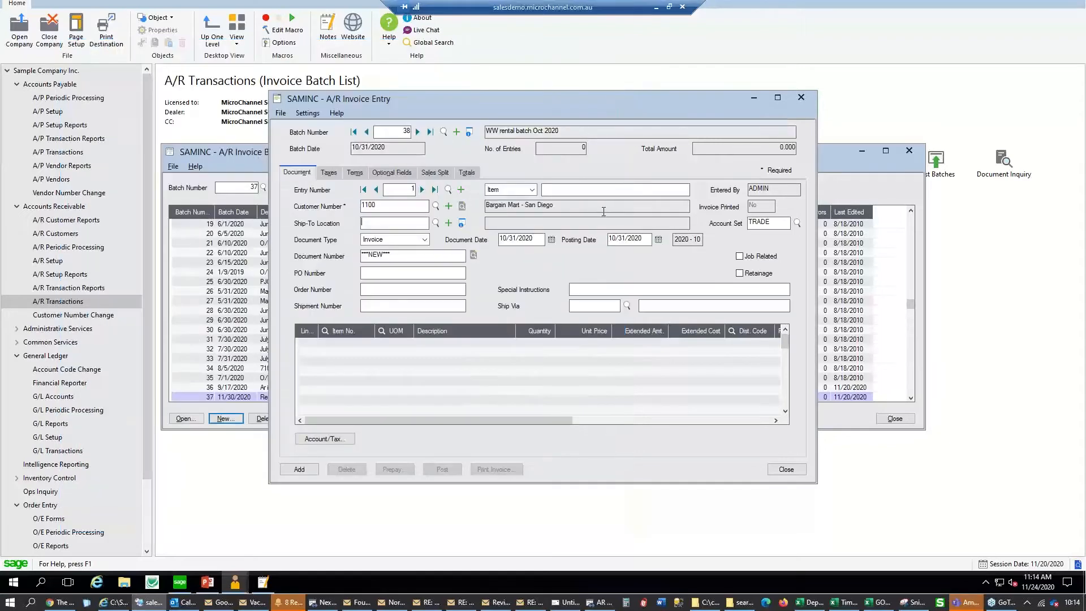
click(530, 191)
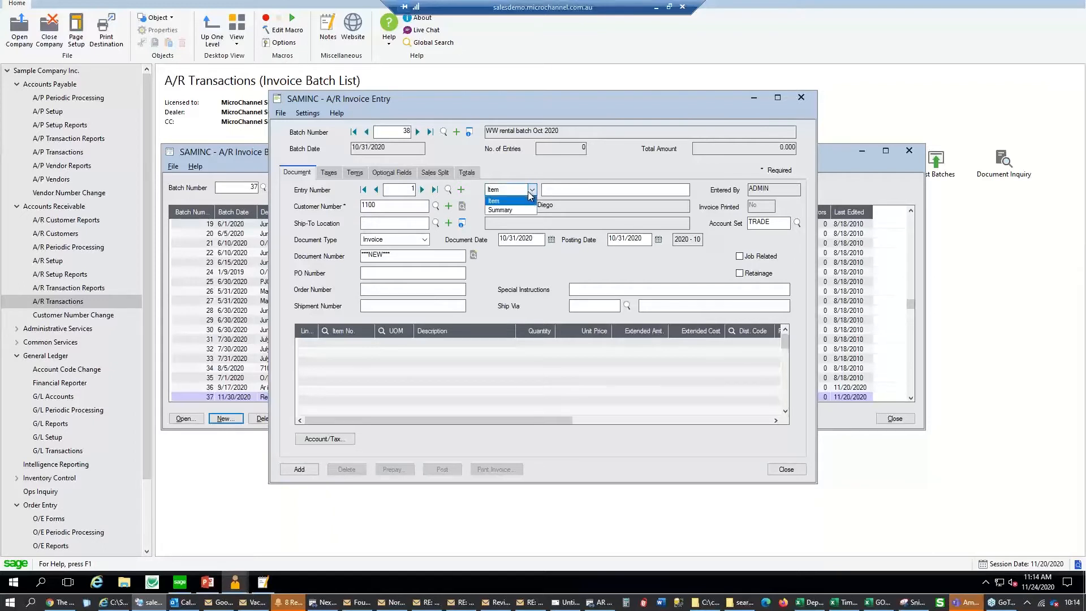
click(526, 212)
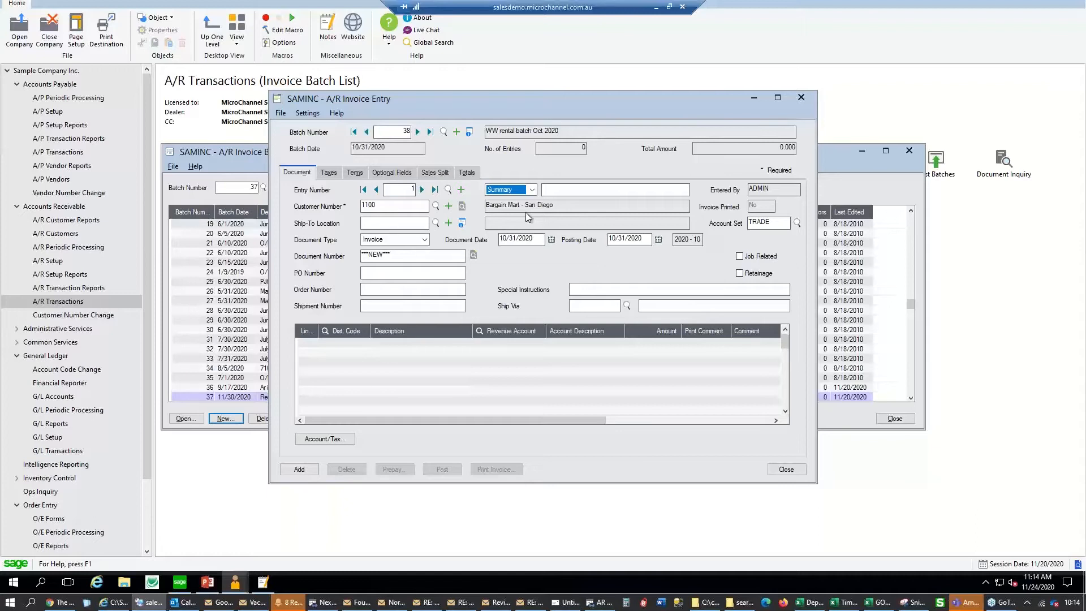
click(581, 189)
text(Oct Reny)
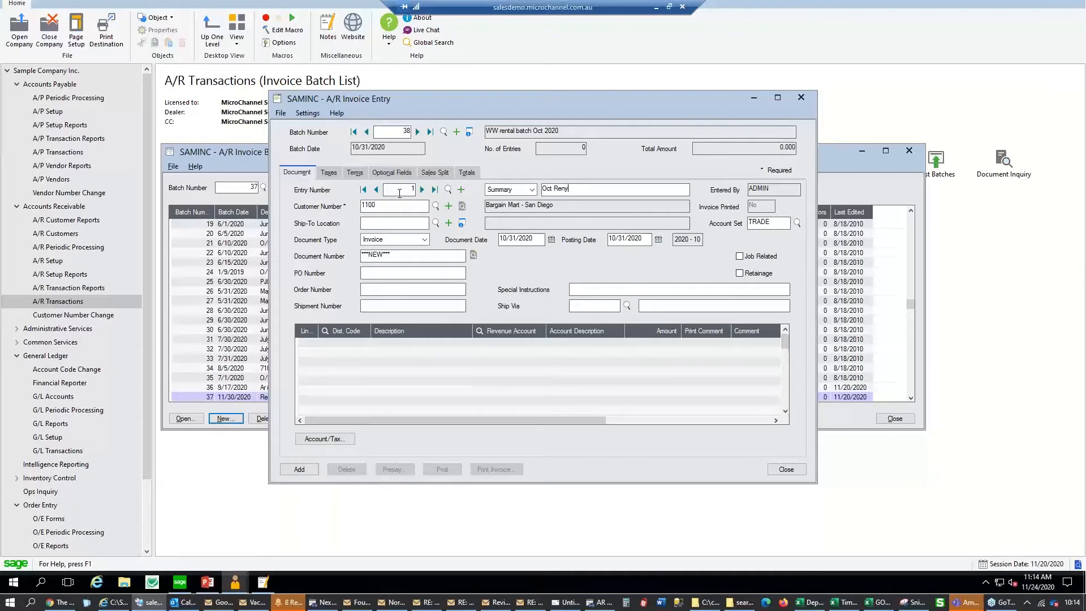
Check the empty ship-to list, keep document type Invoice, and enter PO number CUSTPO3214
click(391, 222)
click(437, 223)
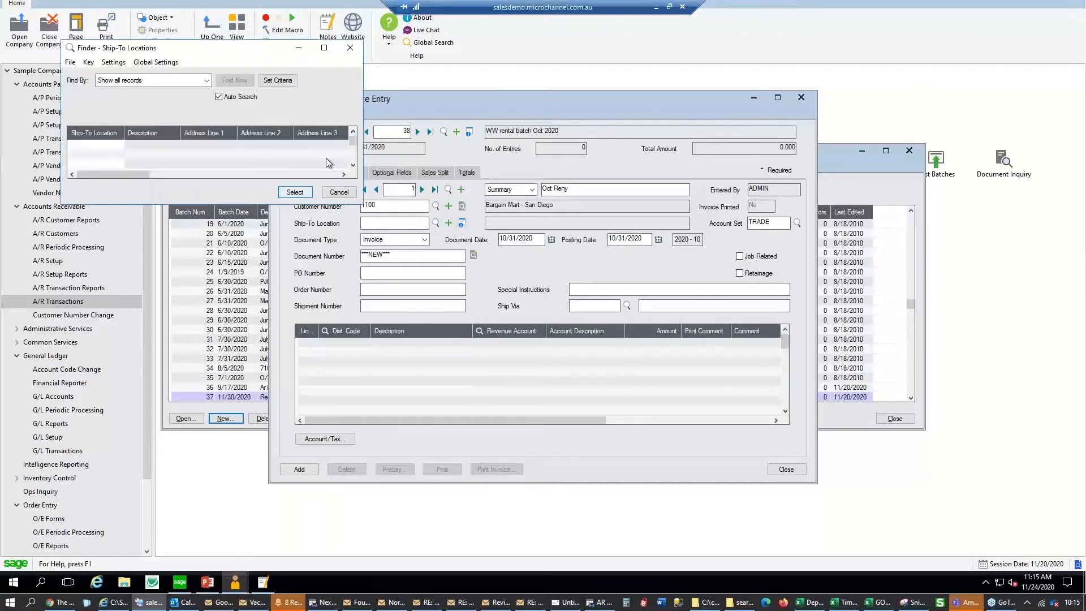
click(353, 196)
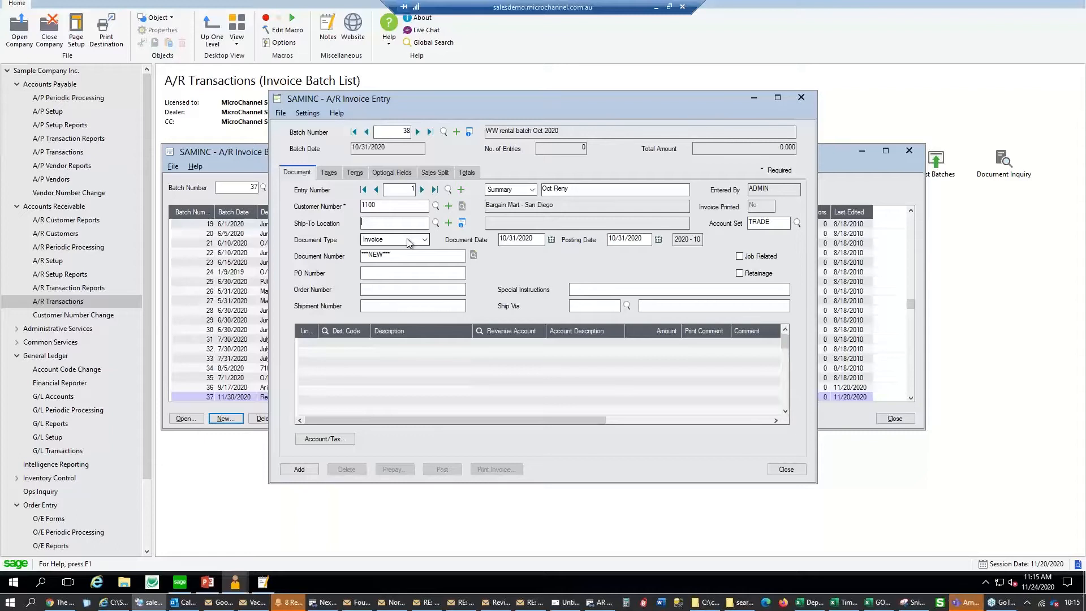
click(408, 240)
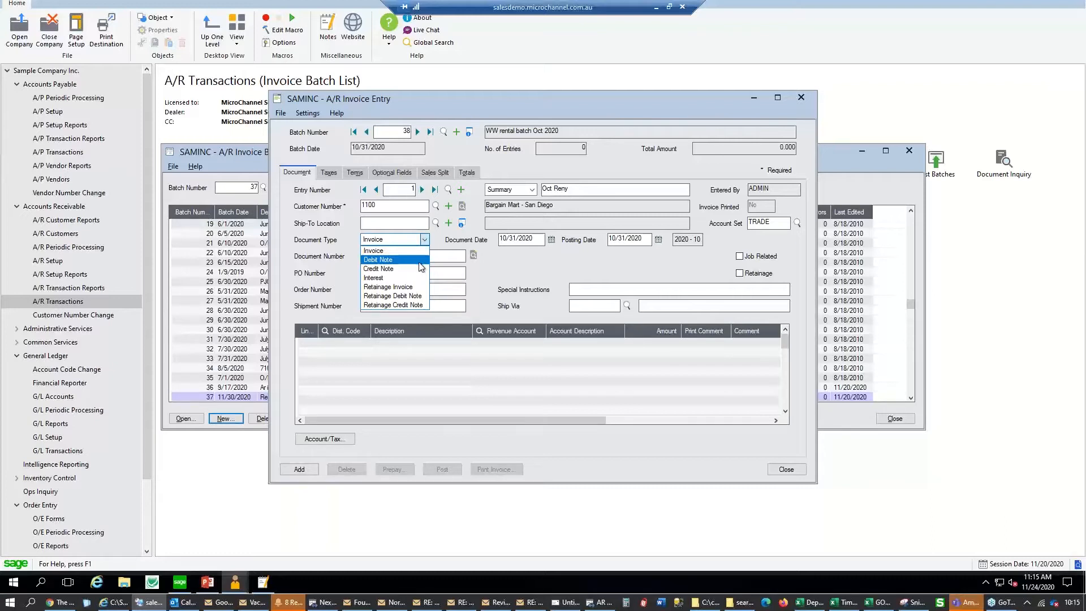
click(412, 252)
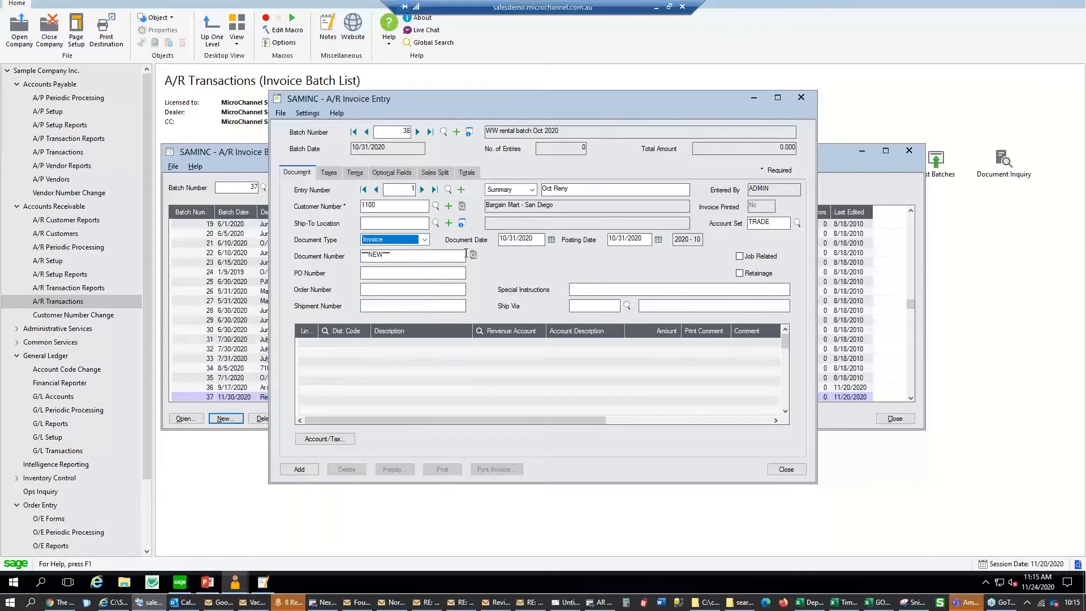
click(442, 273)
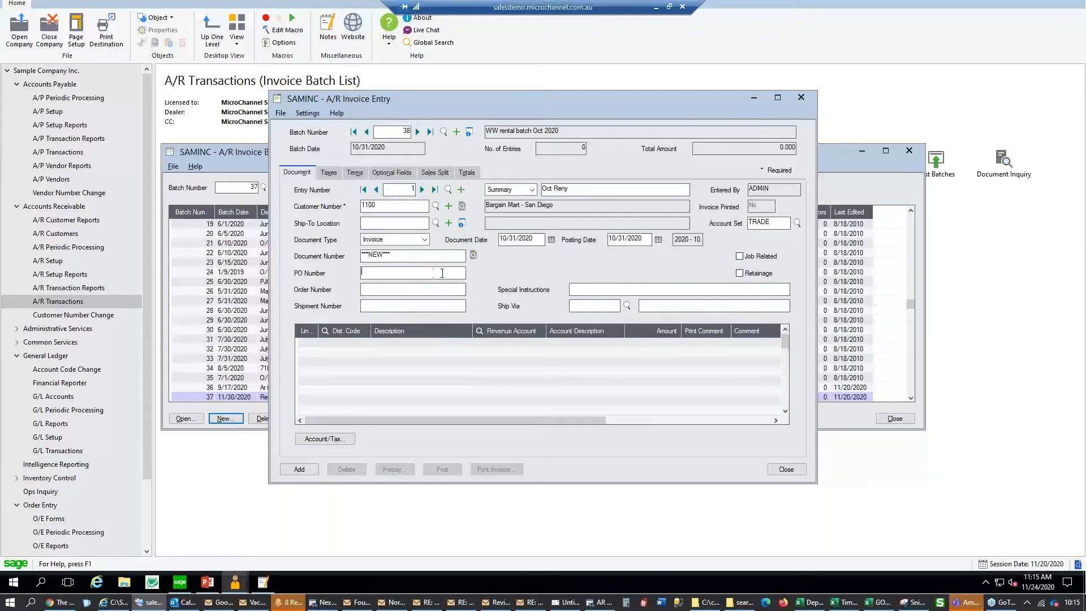
text(CUSTPO3214)
click(429, 307)
Add invoice line 1 with distribution code LABOR
click(348, 340)
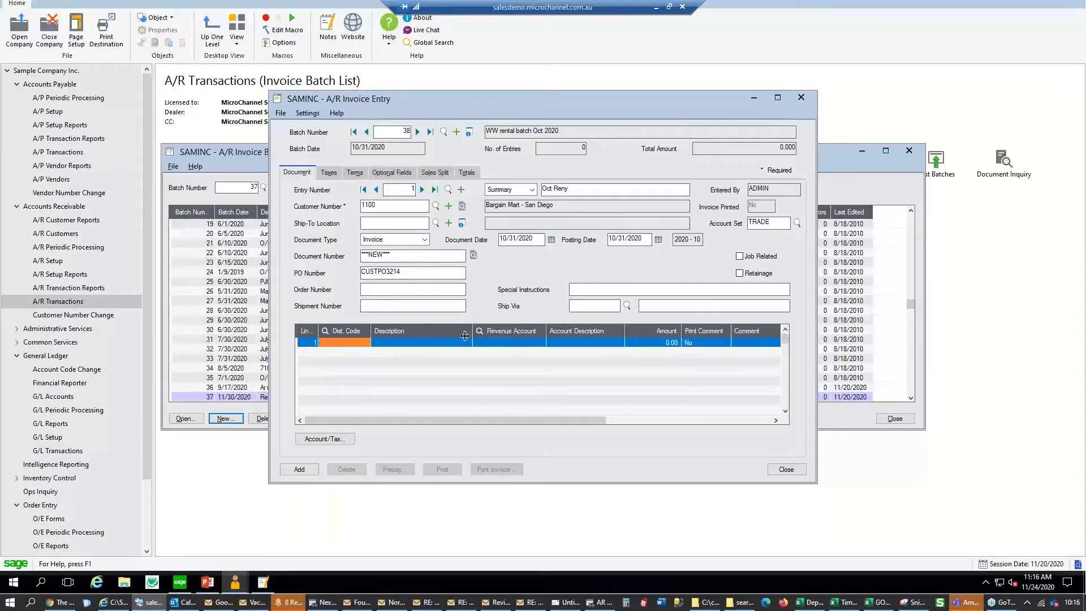
click(360, 334)
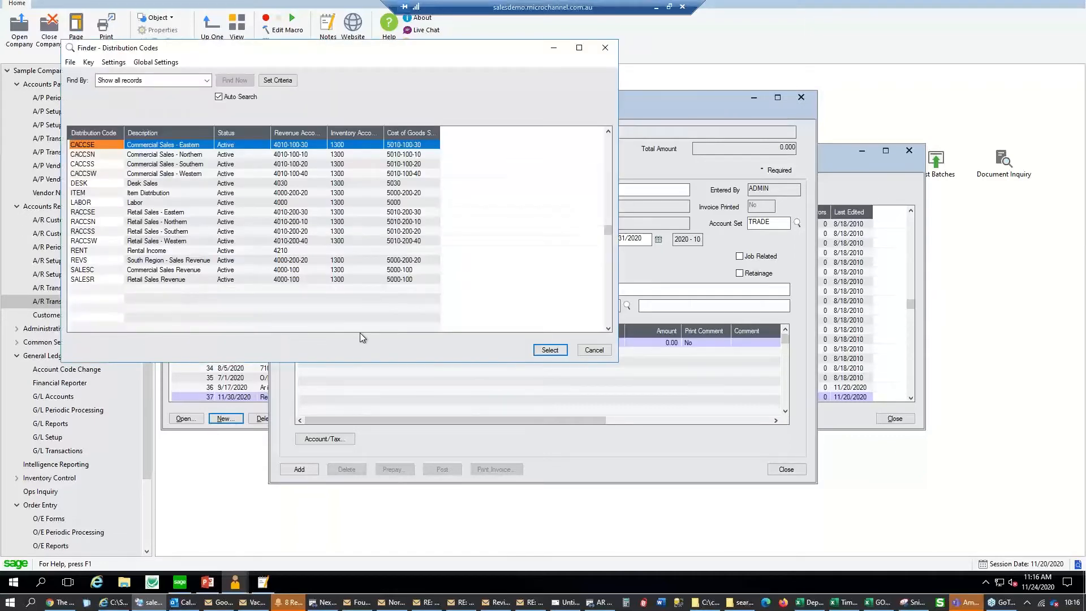
click(313, 205)
double_click(313, 205)
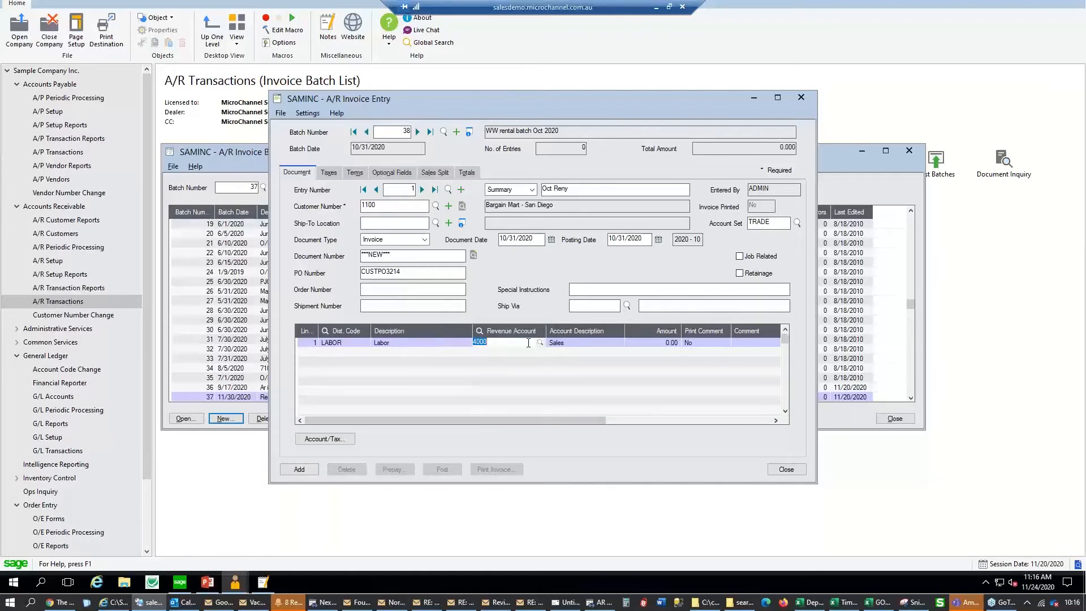
Keep revenue account 4000 on line 1, enter amount 1,000.00, and set its comment to print
click(476, 343)
drag(473, 332, 423, 332)
click(464, 341)
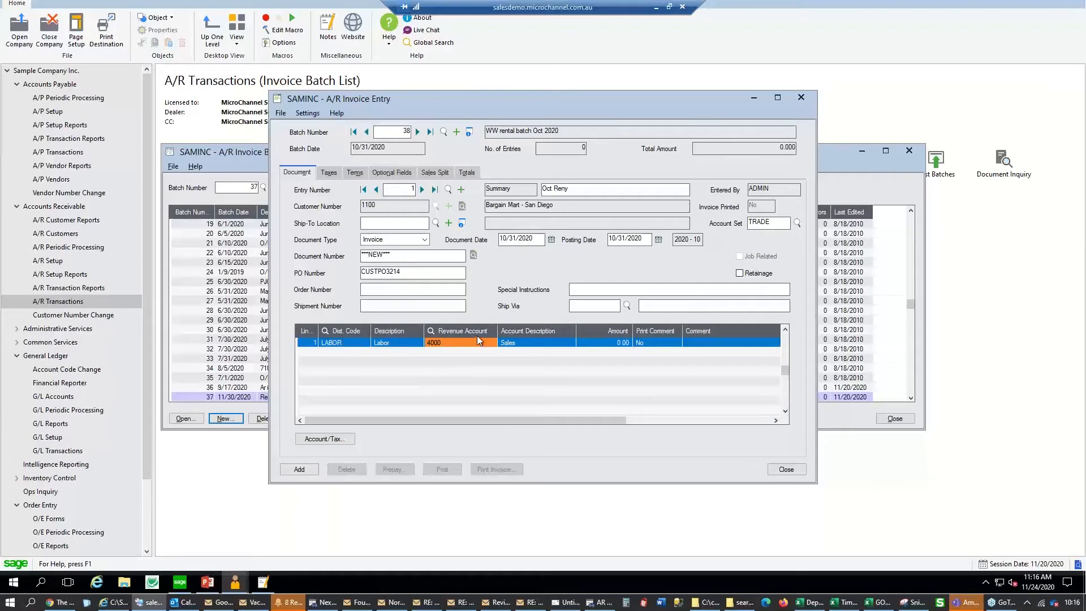
click(486, 336)
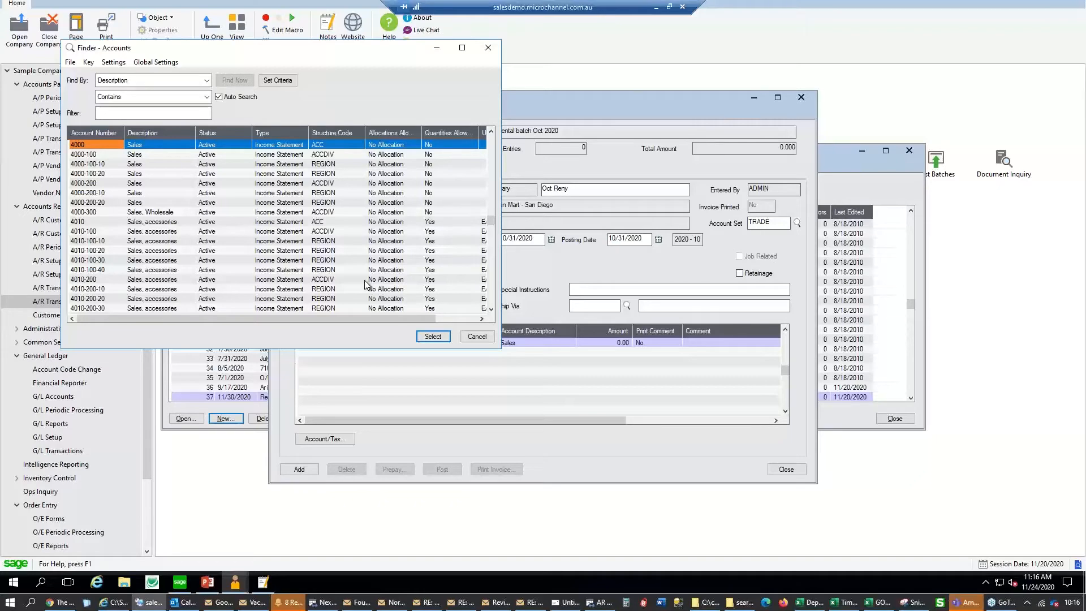
click(477, 339)
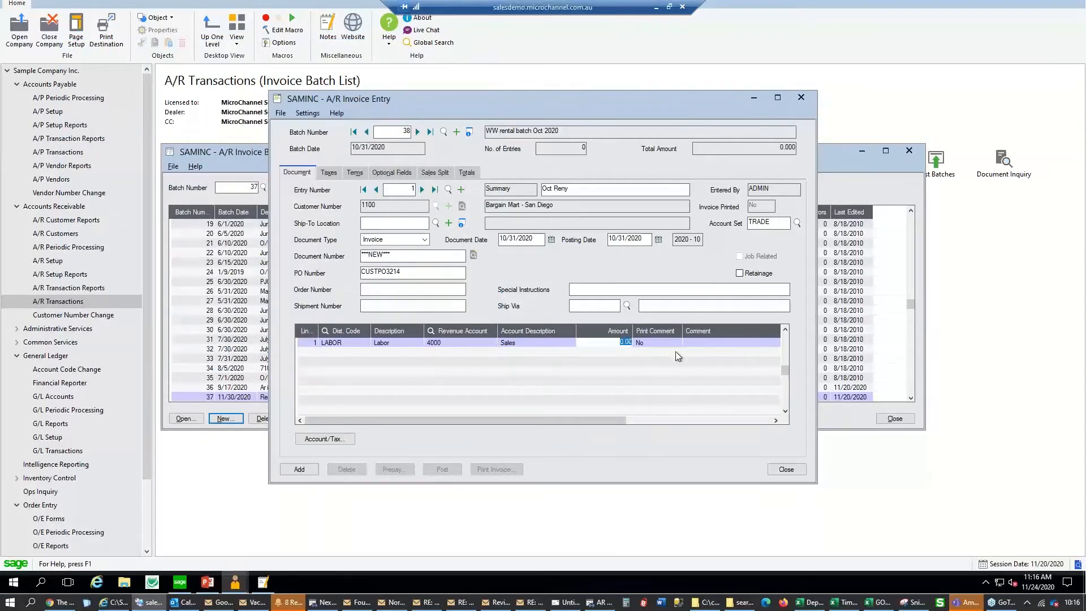
text(1000)
key(Tab)
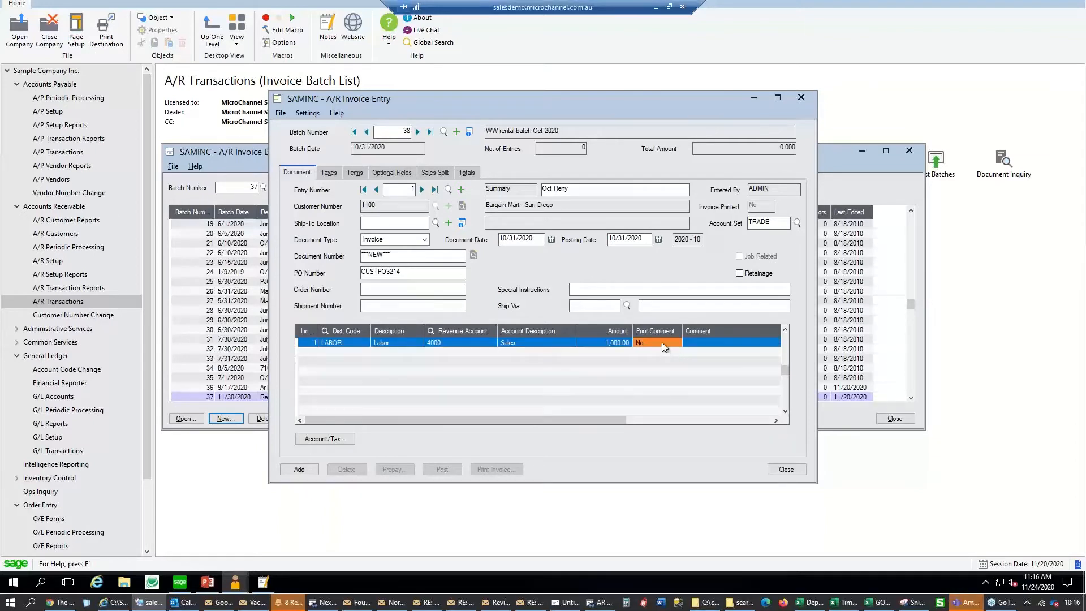
click(661, 342)
drag(425, 331, 469, 335)
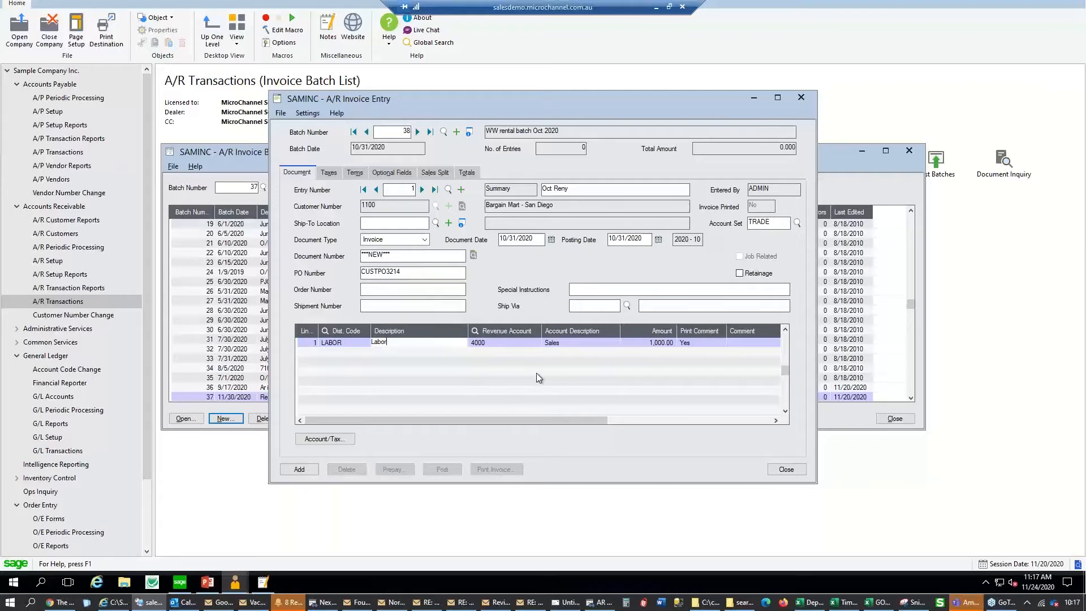
Change line 1's description to 'Rent for Oct 2020 for blah street'
key(BackSpace)
key(BackSpace)
key(BackSpace)
key(BackSpace)
key(BackSpace)
text(Rent for Oct 2020 for blah street)
drag(590, 419, 671, 370)
Type a placeholder comment on line 1, keep it printing, and insert a second line
click(576, 343)
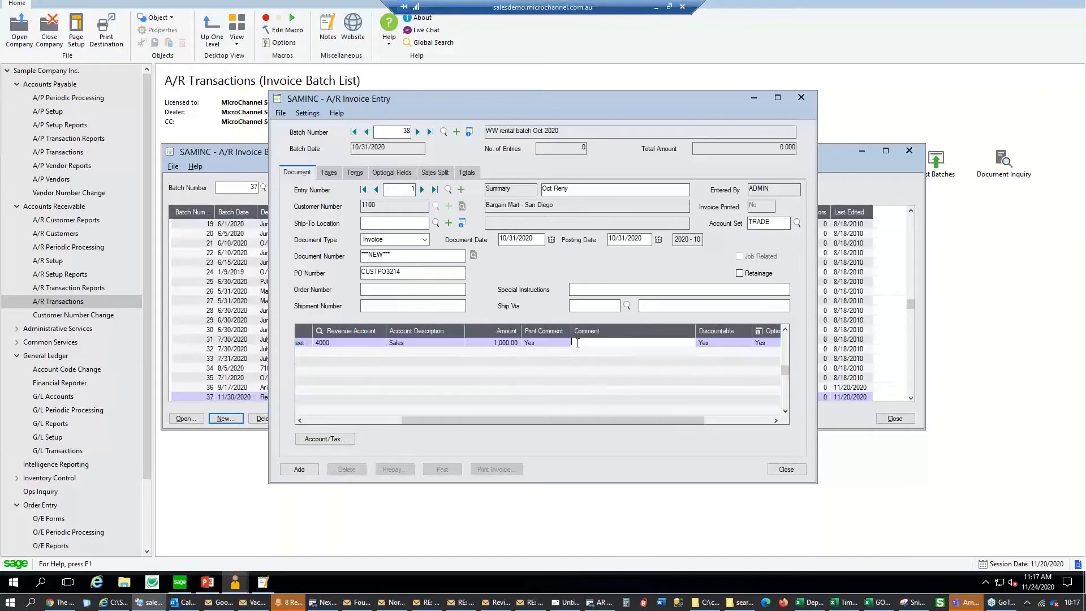
text(hjg lsgfljsgfdjhds khfd kj f kjhkf)
text( hsh fhkjfdskjfhkjds hfdhfskhkfdshlkjfdshskj)
text(fdhlkshlkjhskjfdhlsfdhlkjsfdfdf fsdf)
double_click(532, 344)
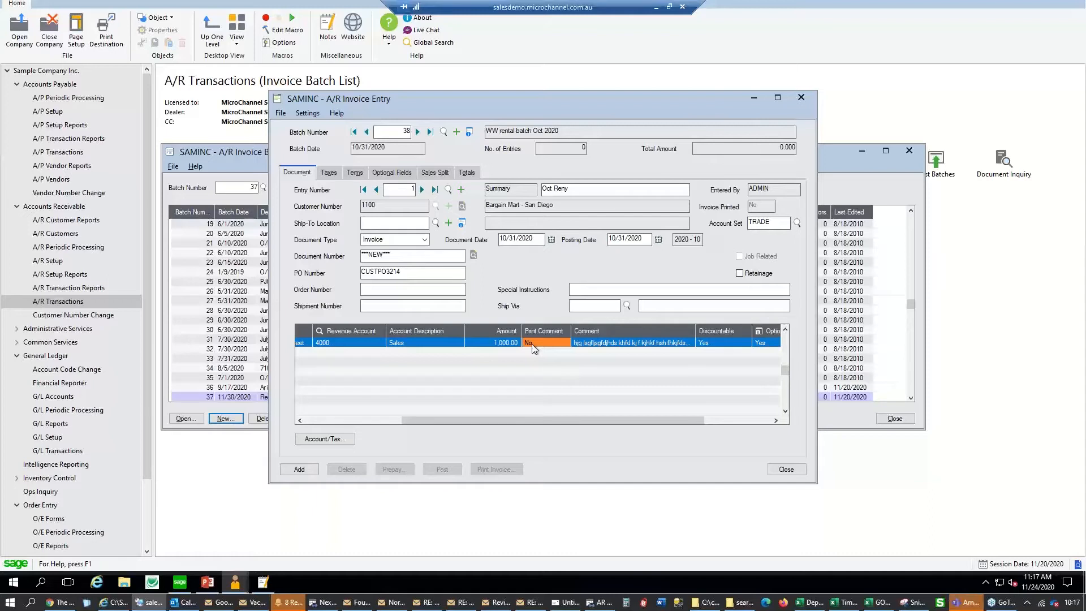
double_click(531, 344)
drag(598, 421, 668, 423)
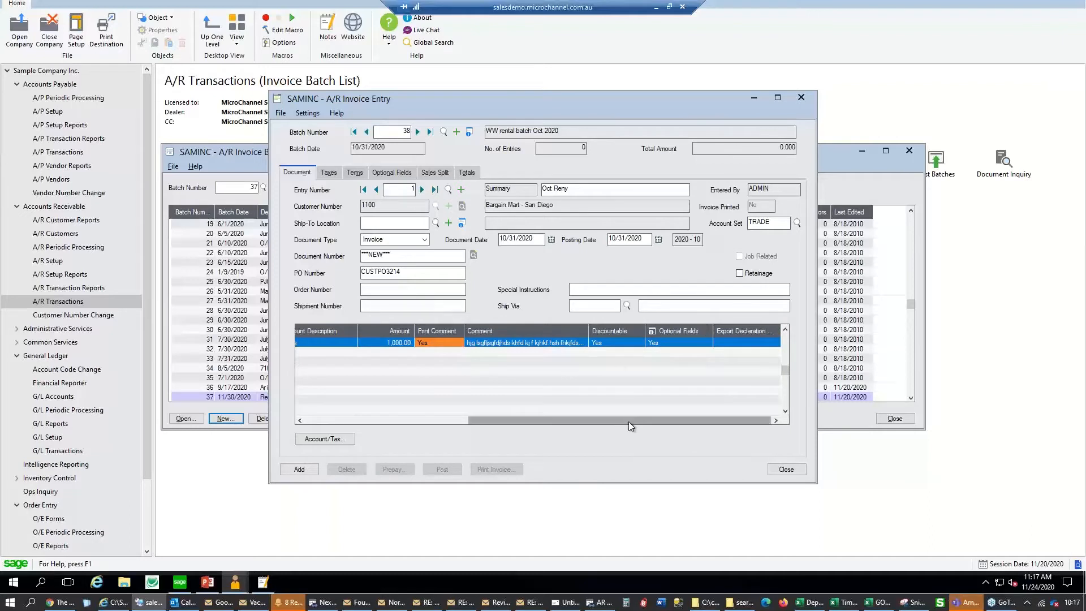
drag(630, 422, 377, 400)
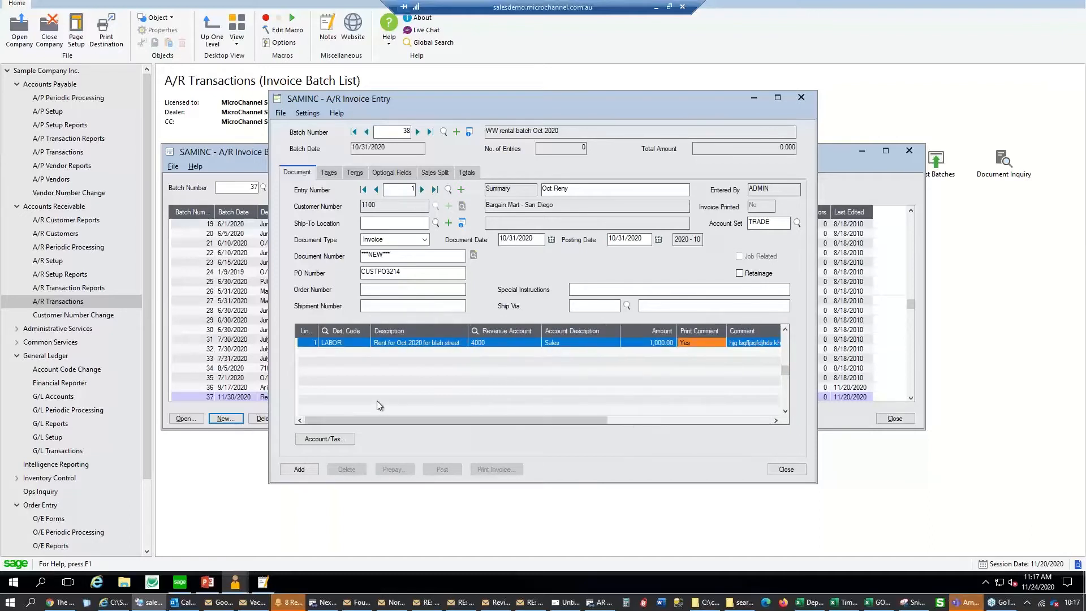
click(480, 343)
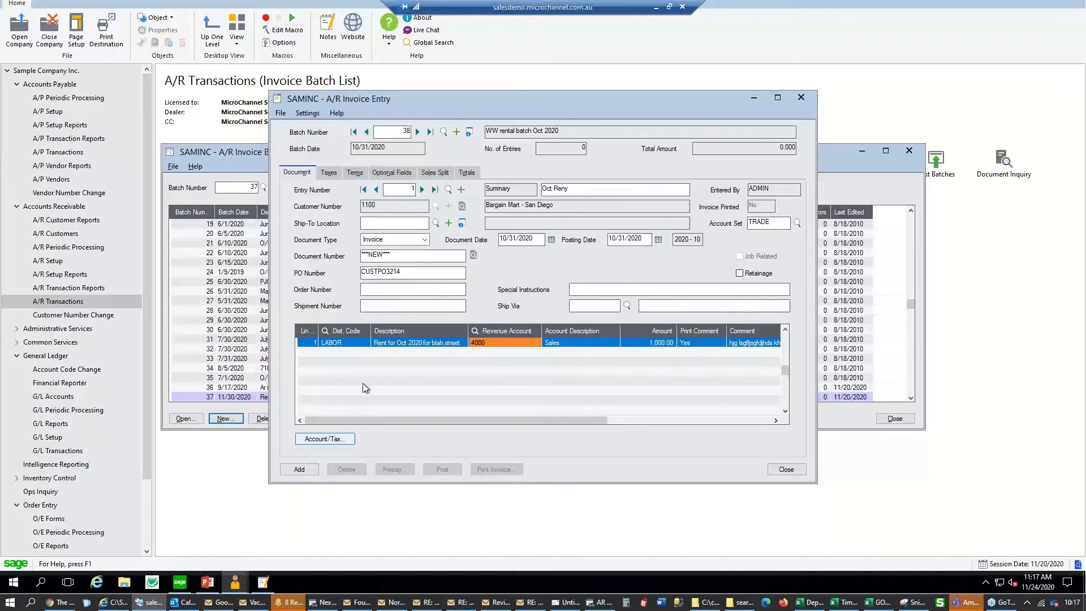
key(Insert)
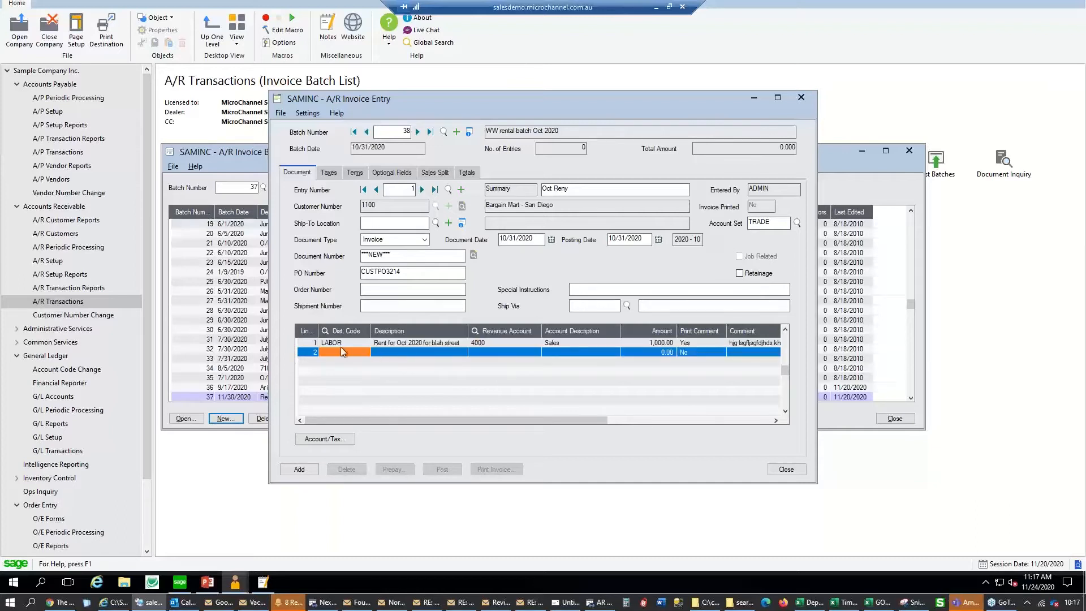
Give line 2 distribution code LABOR and revenue account 4000-100-10
text(LABOR)
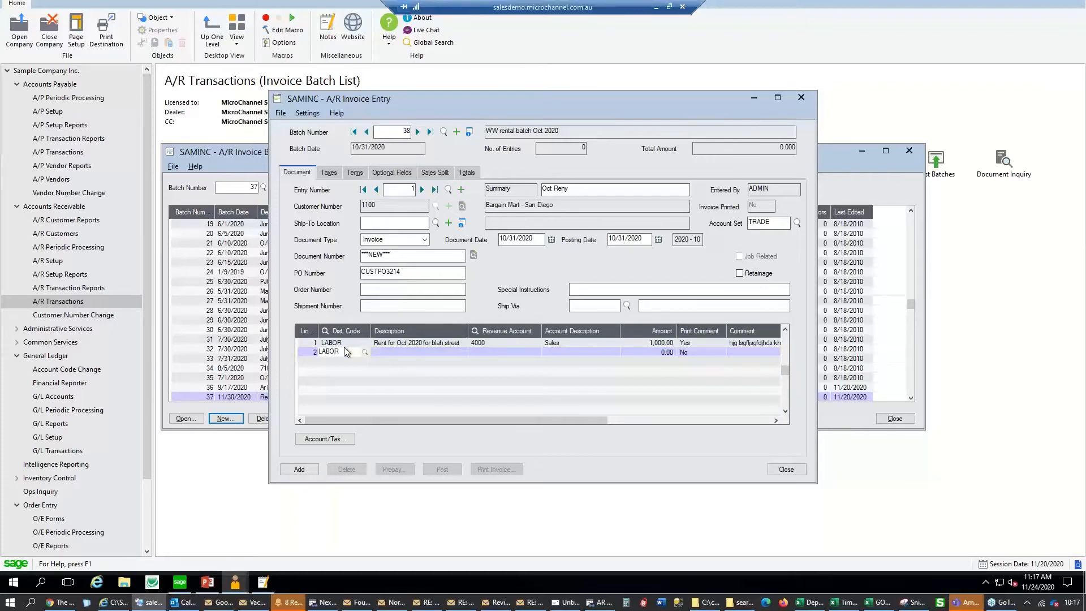
key(Tab)
click(493, 352)
click(535, 353)
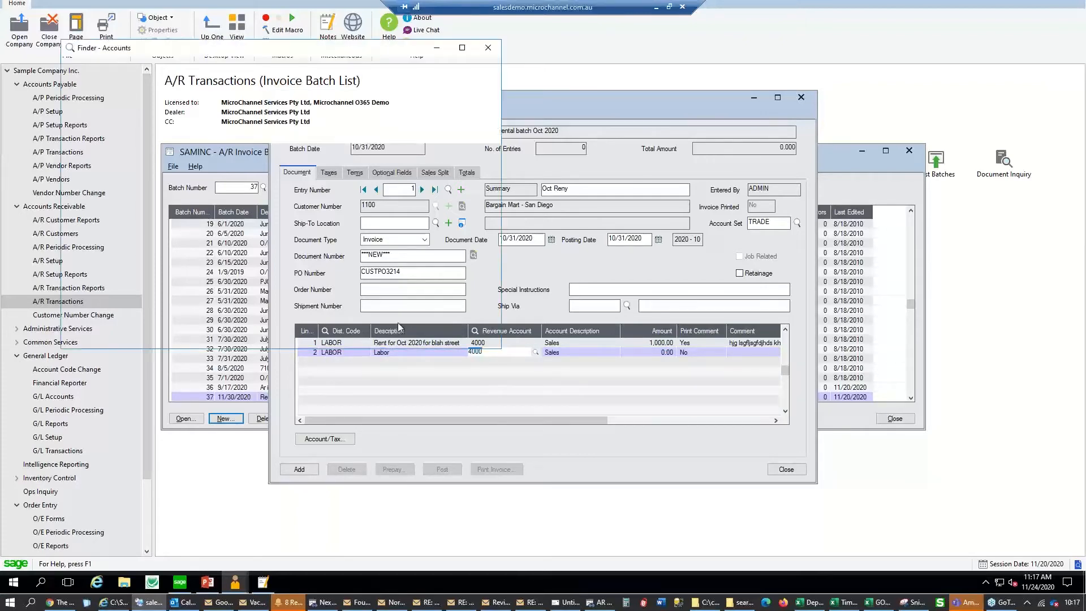
click(135, 164)
double_click(136, 164)
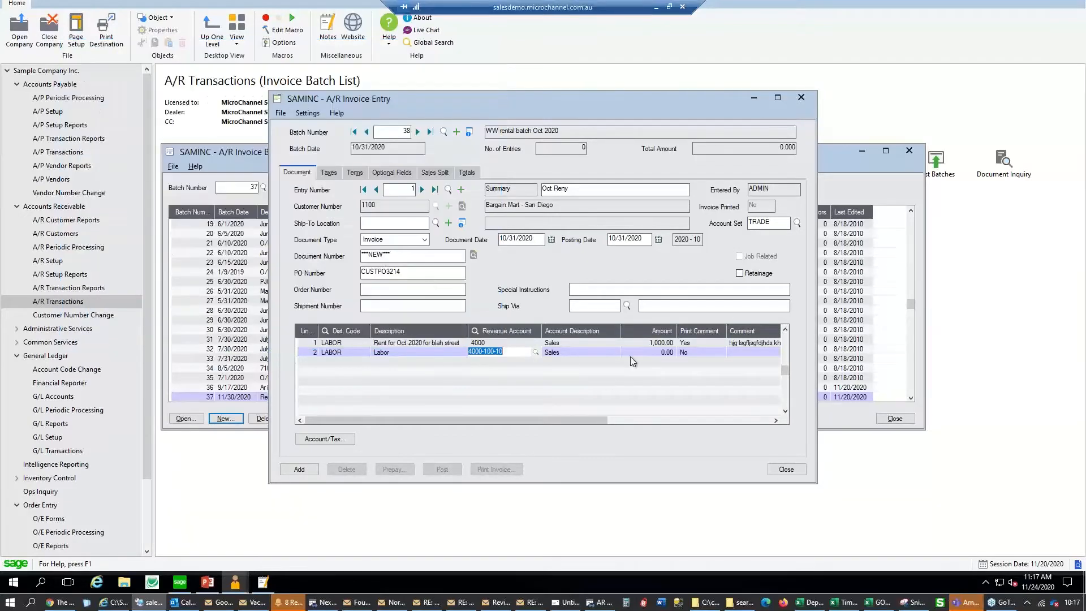
click(660, 355)
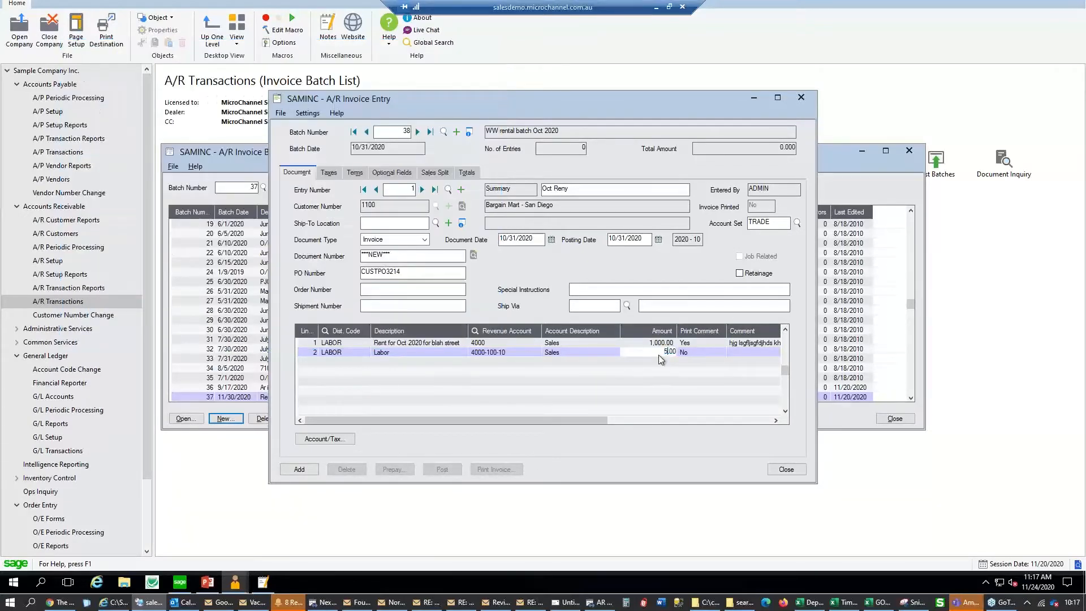
Describe line 2 as 'Corner office rent' and save the invoice entry to the batch
click(433, 352)
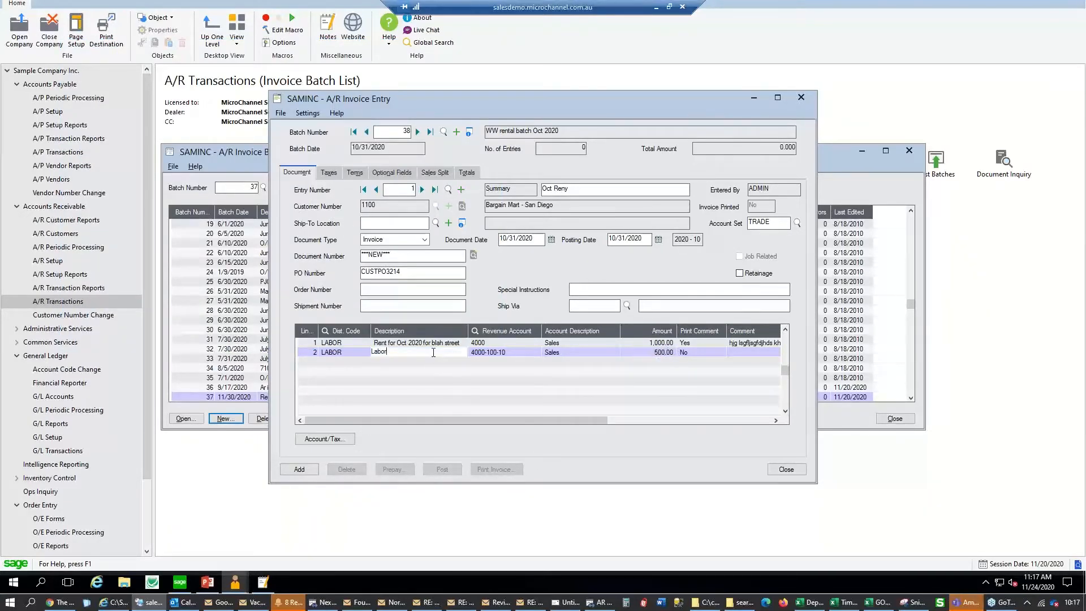
drag(393, 355, 344, 353)
text(Corner office rent)
click(697, 347)
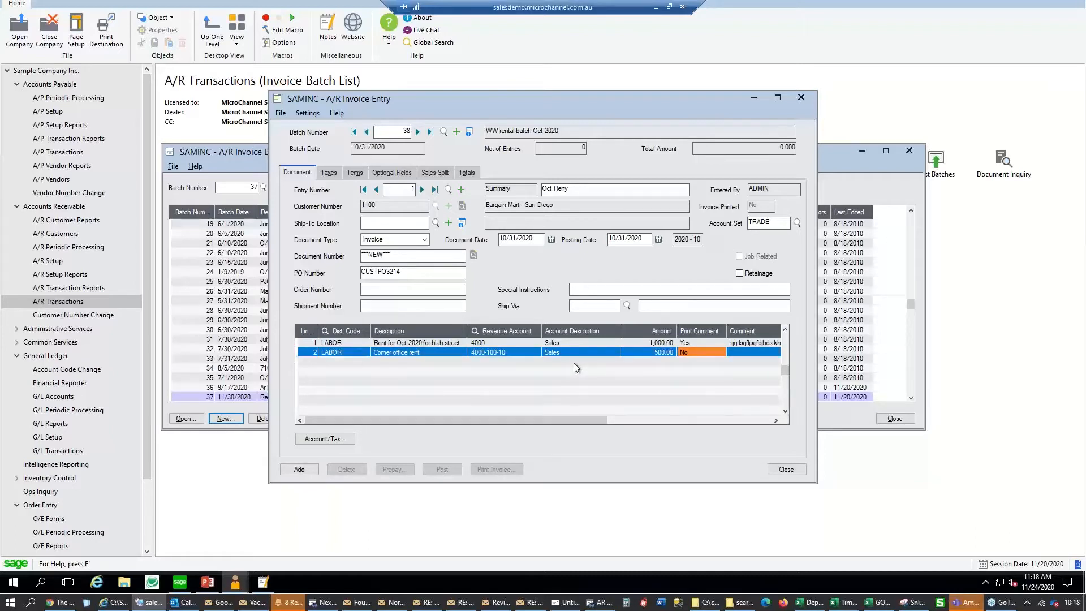
click(299, 470)
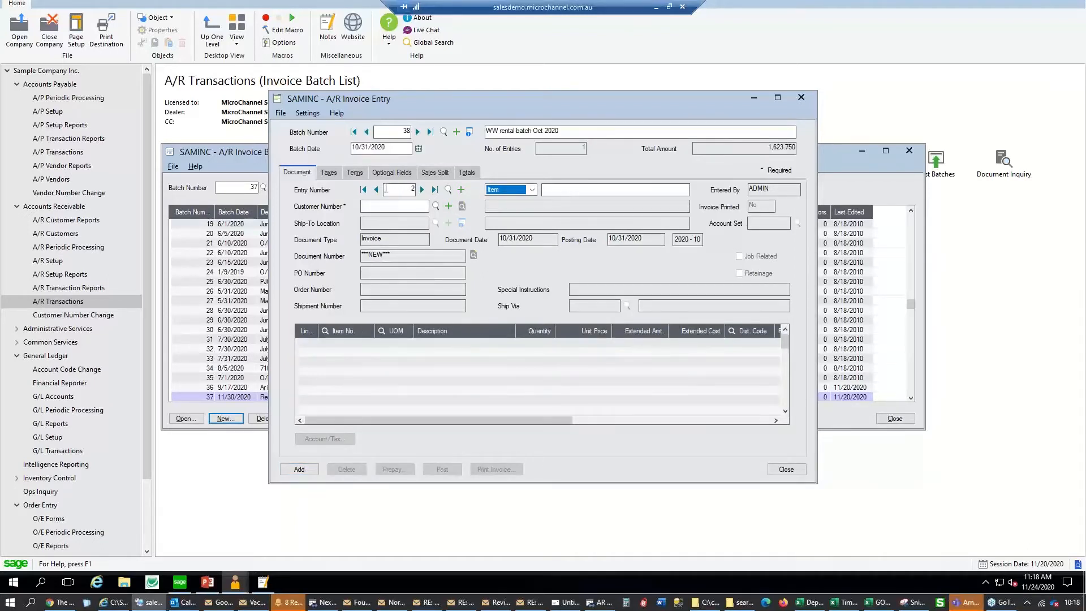
click(376, 190)
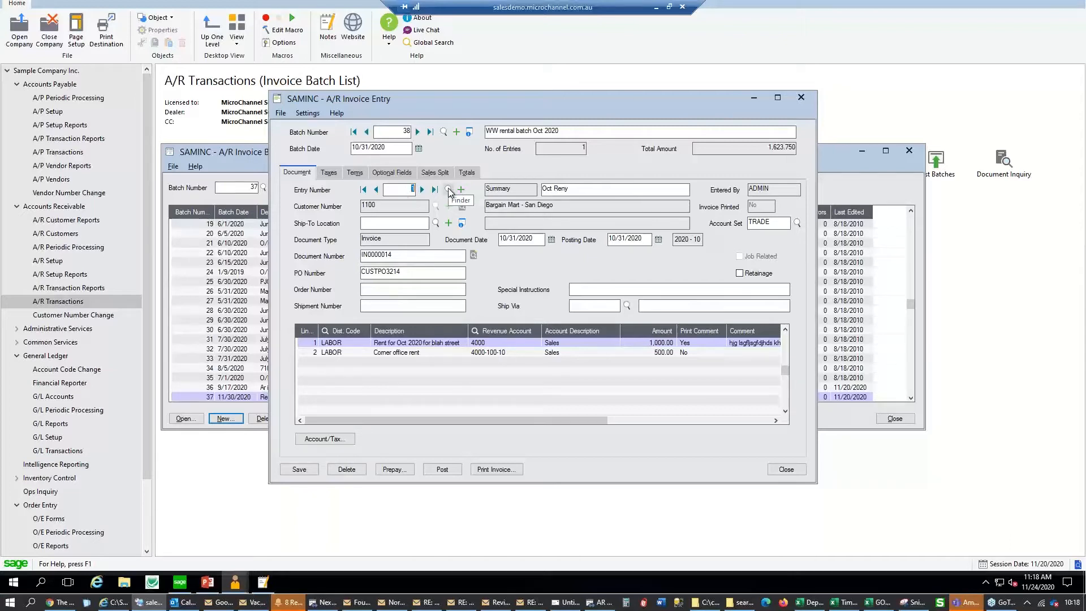
click(449, 190)
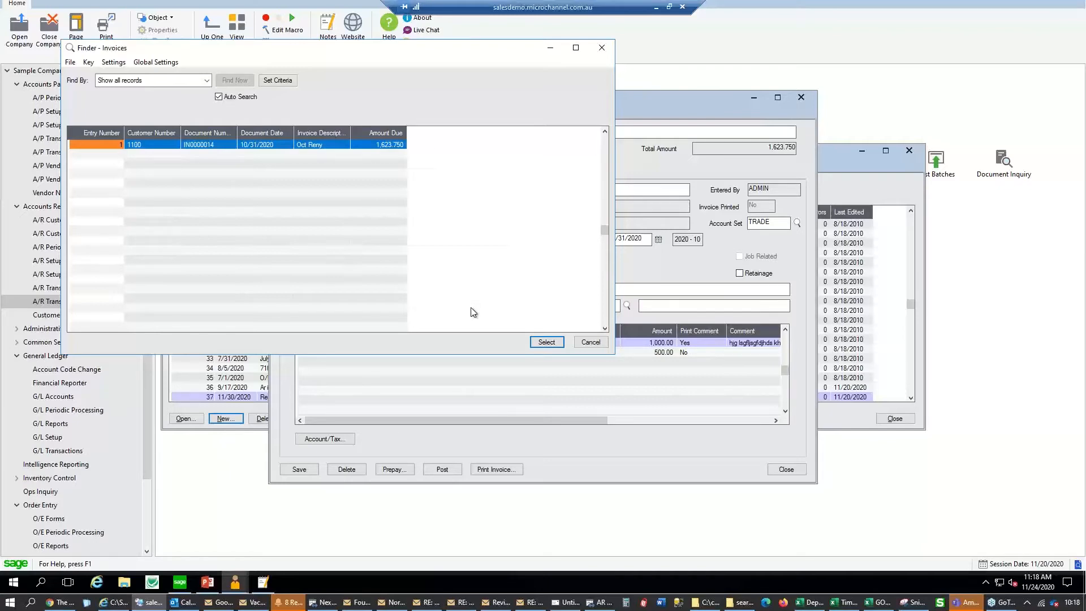
click(591, 341)
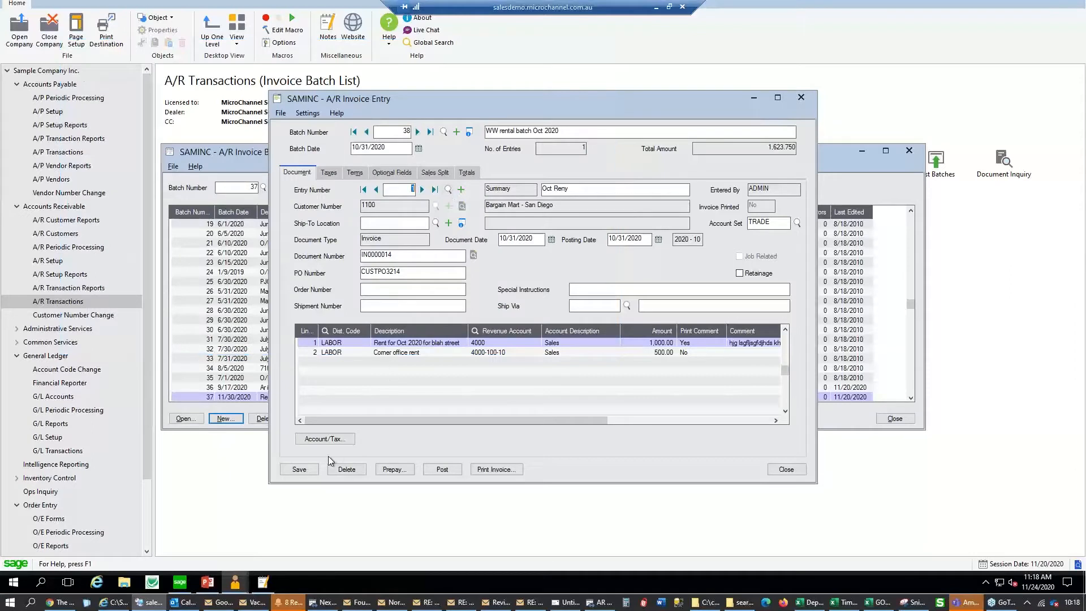
click(461, 190)
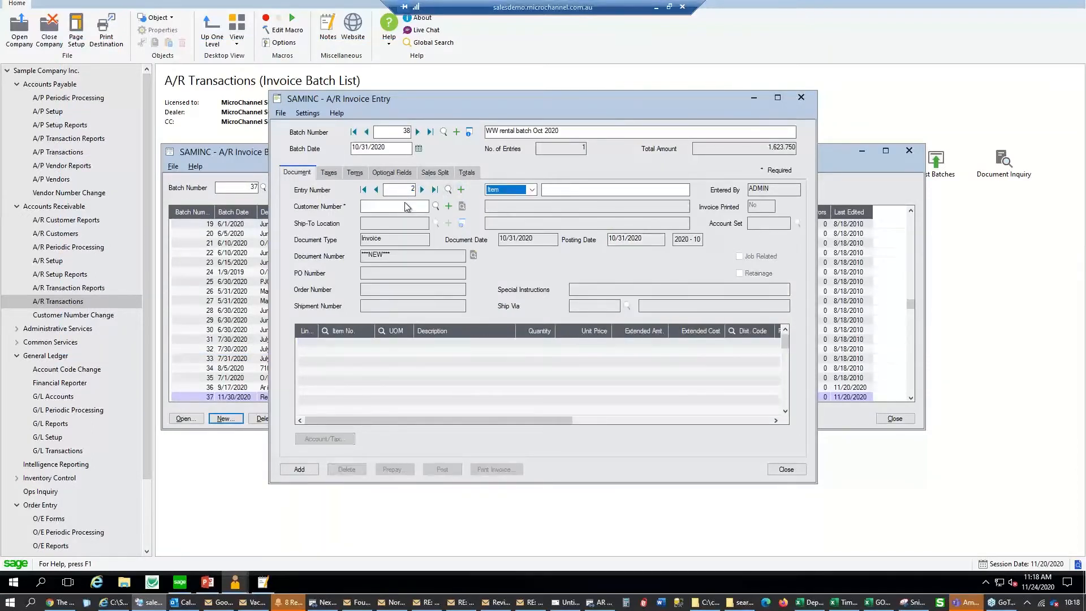
Describe the new entry as 'test item' and bill it to customer 7400 The Yoshida Gardens
click(558, 188)
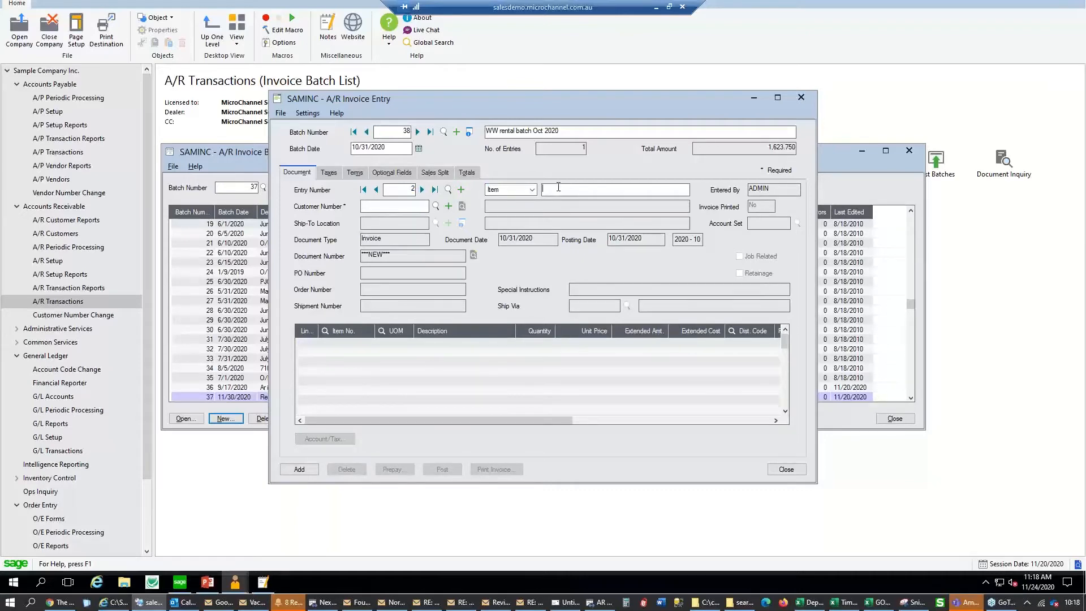
text(test item)
click(436, 205)
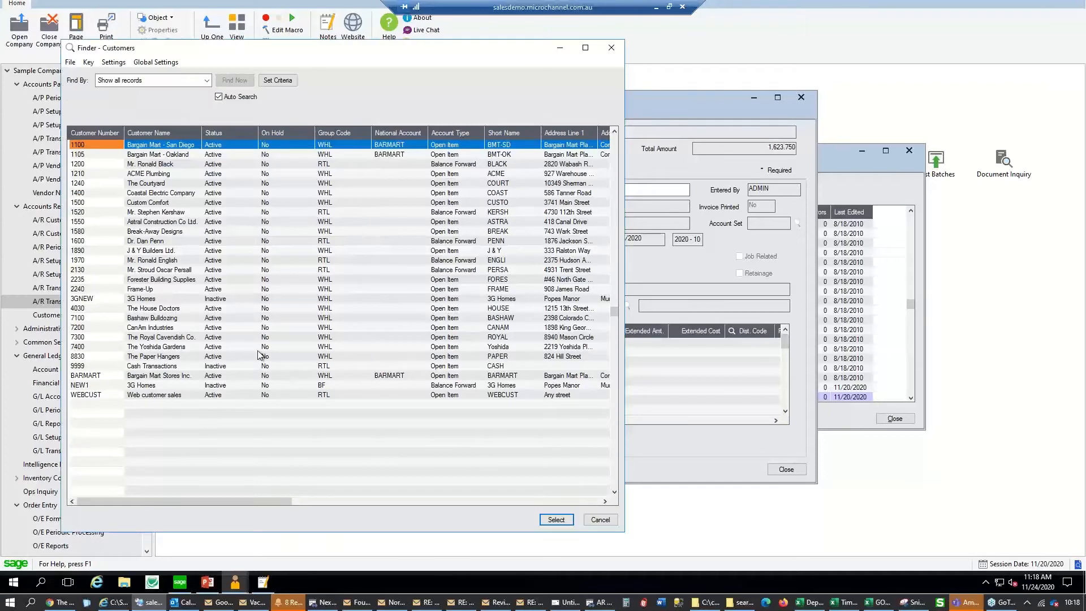
click(258, 349)
double_click(239, 347)
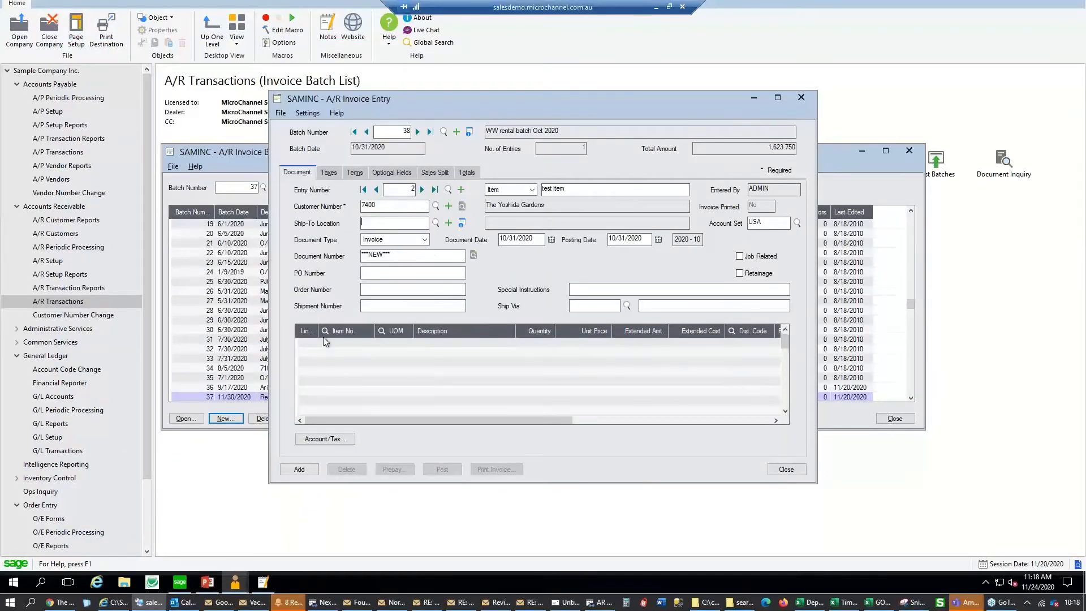
Add a line for item CA-59 RG 59 Cable, quantity 100, keeping the 0.940000 unit price
click(354, 344)
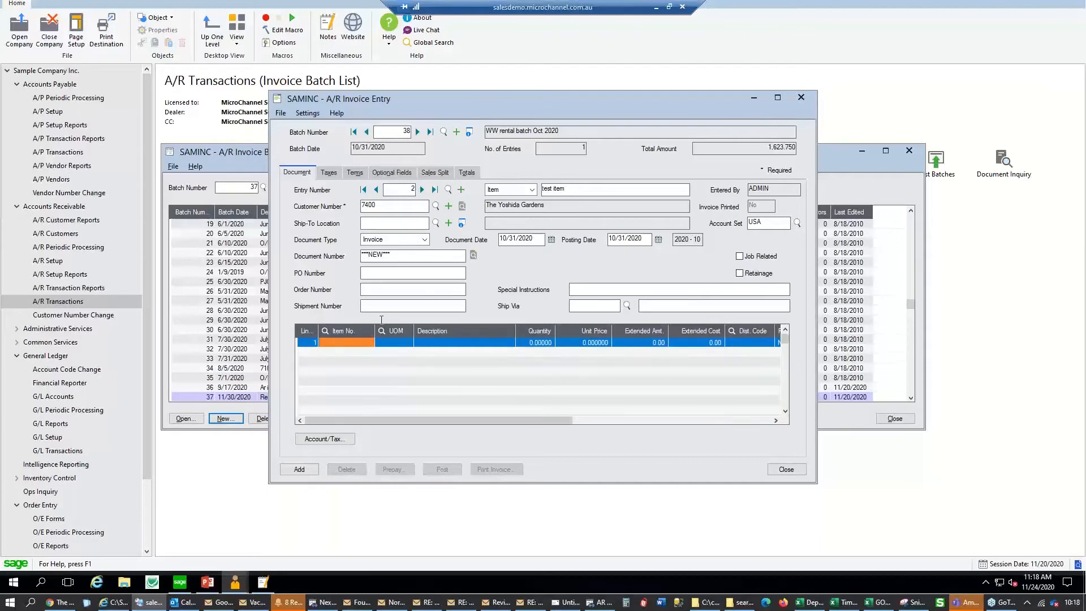
click(355, 332)
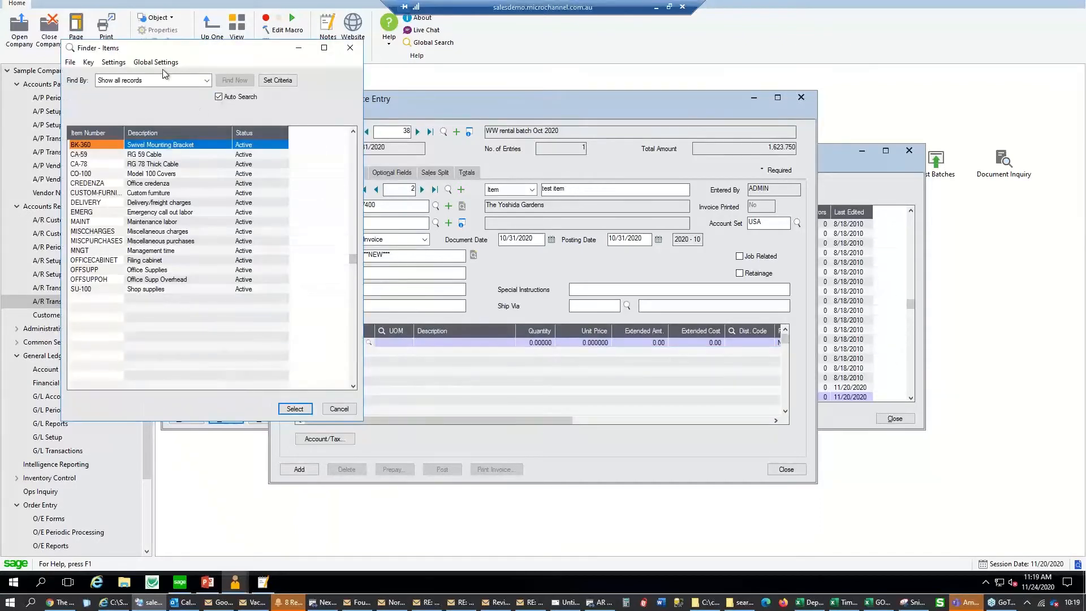
drag(211, 57, 834, 70)
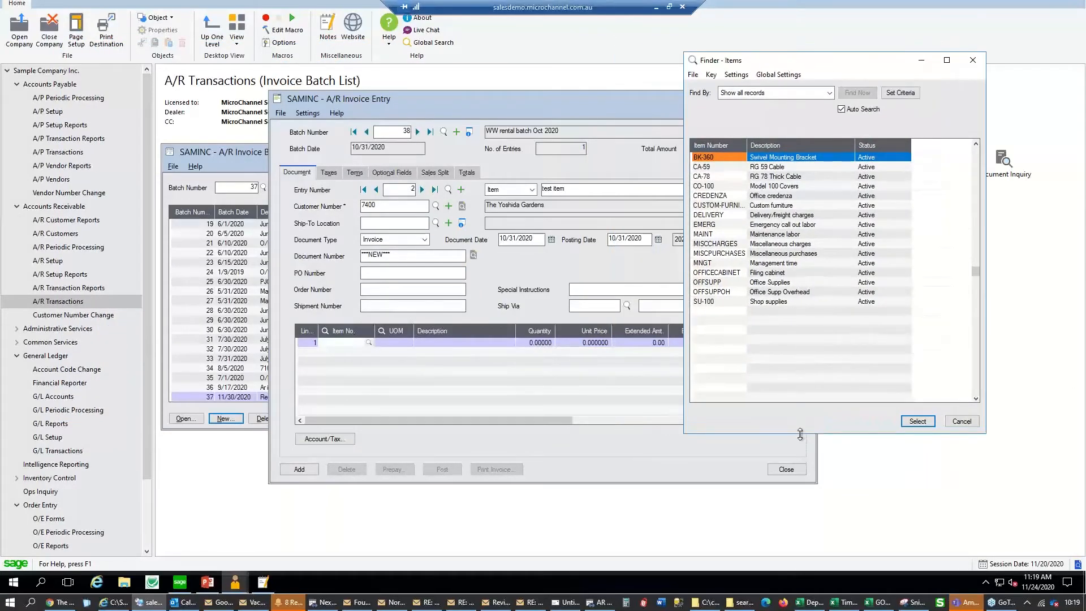
drag(800, 434, 800, 541)
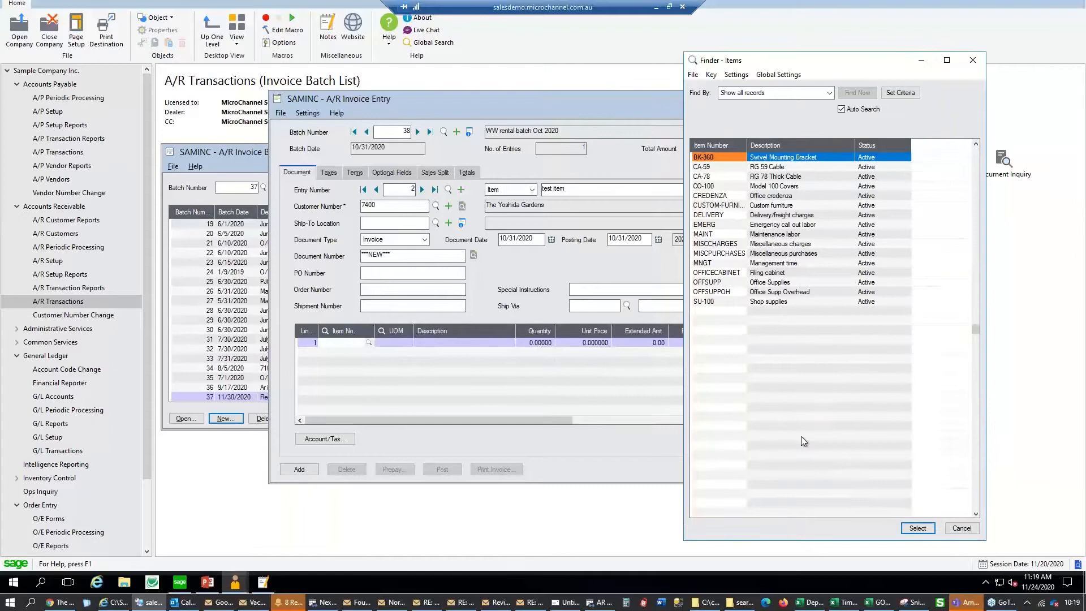
double_click(714, 169)
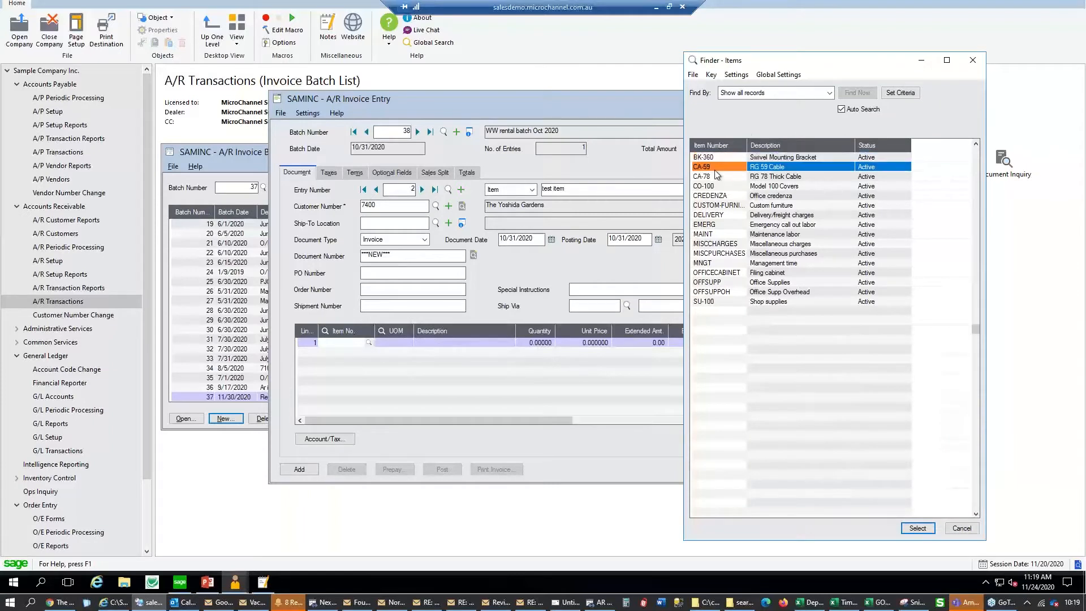
click(460, 344)
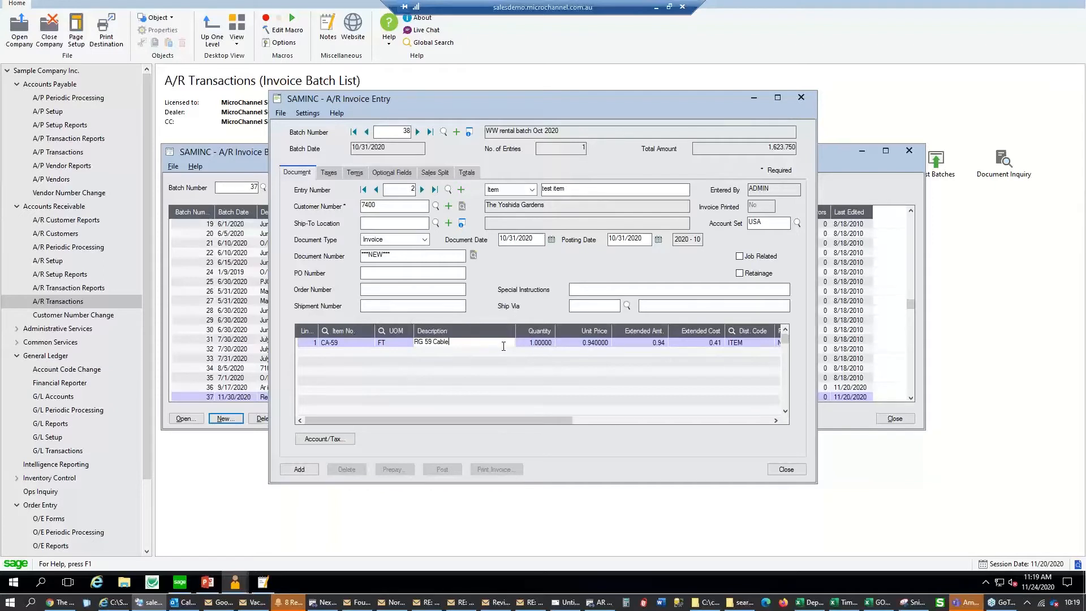
click(547, 344)
text(100)
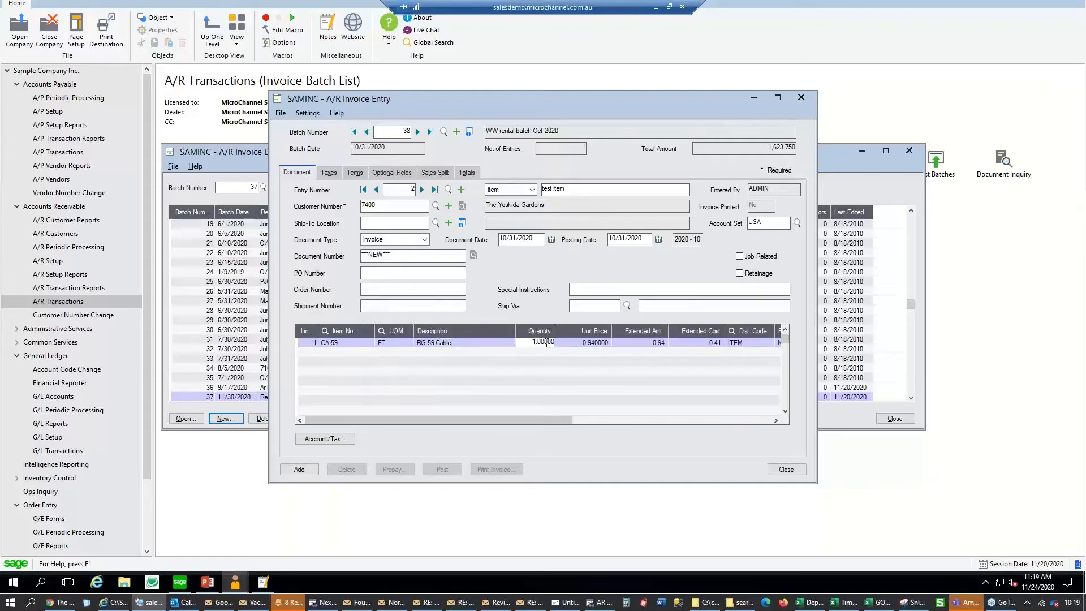
key(Tab)
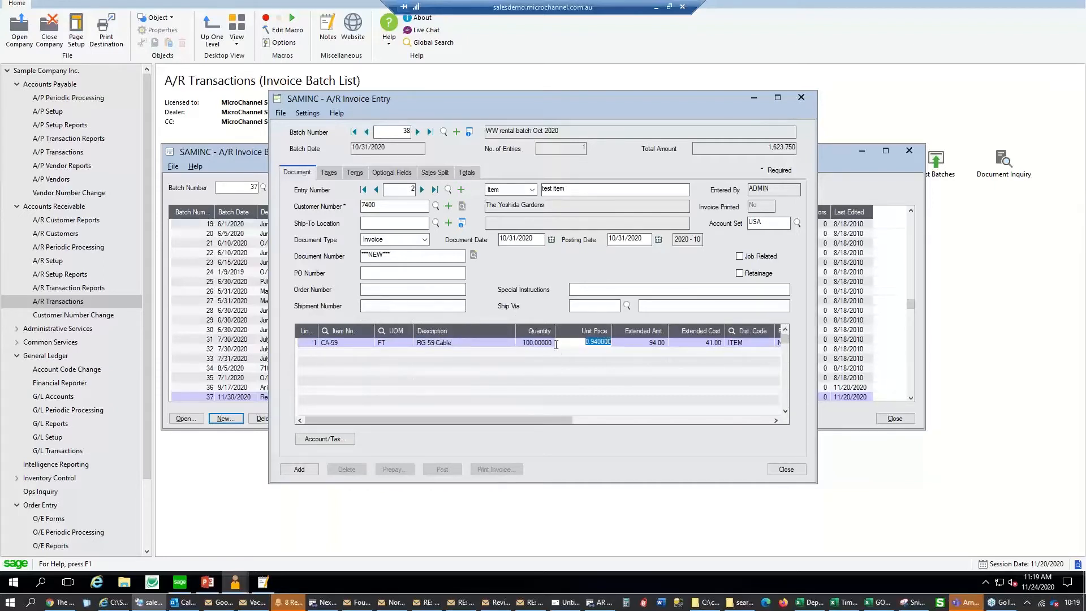
key(Tab)
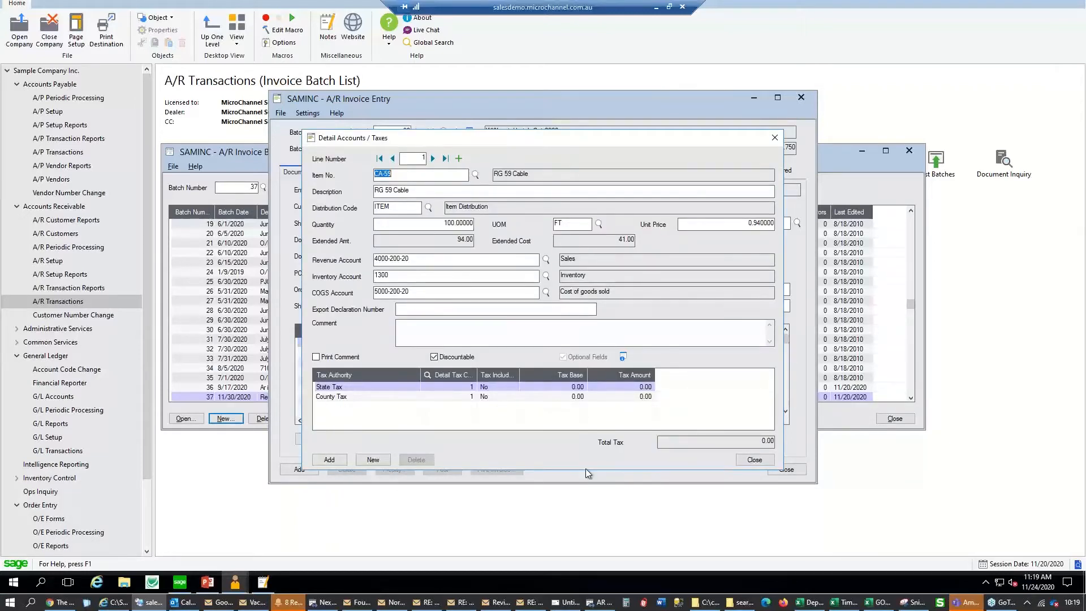
In the CA-59 line's accounts and taxes details, set State Tax class to 2
click(754, 459)
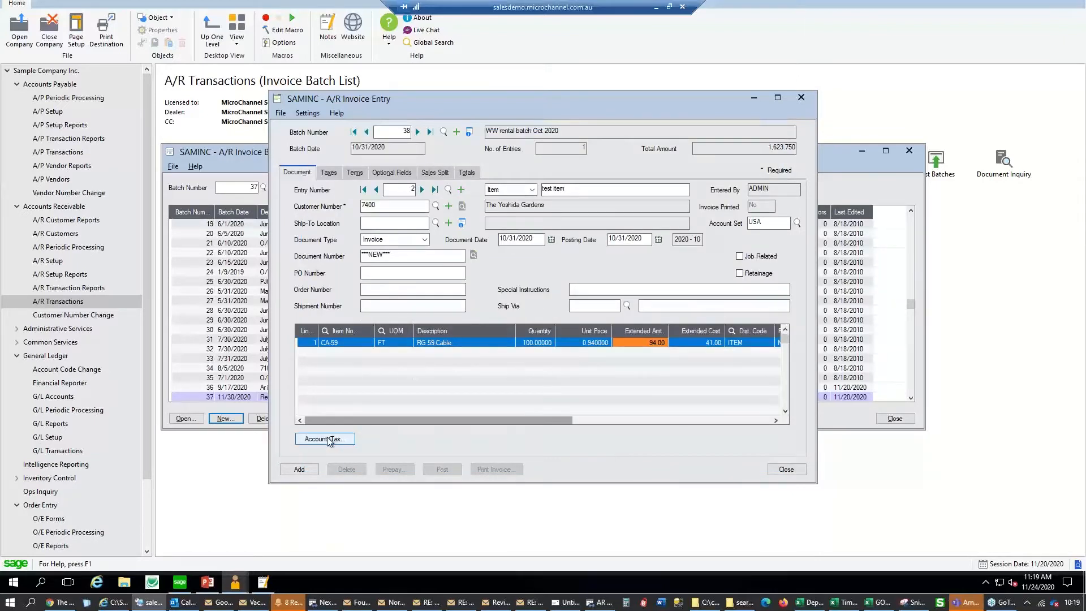
click(329, 440)
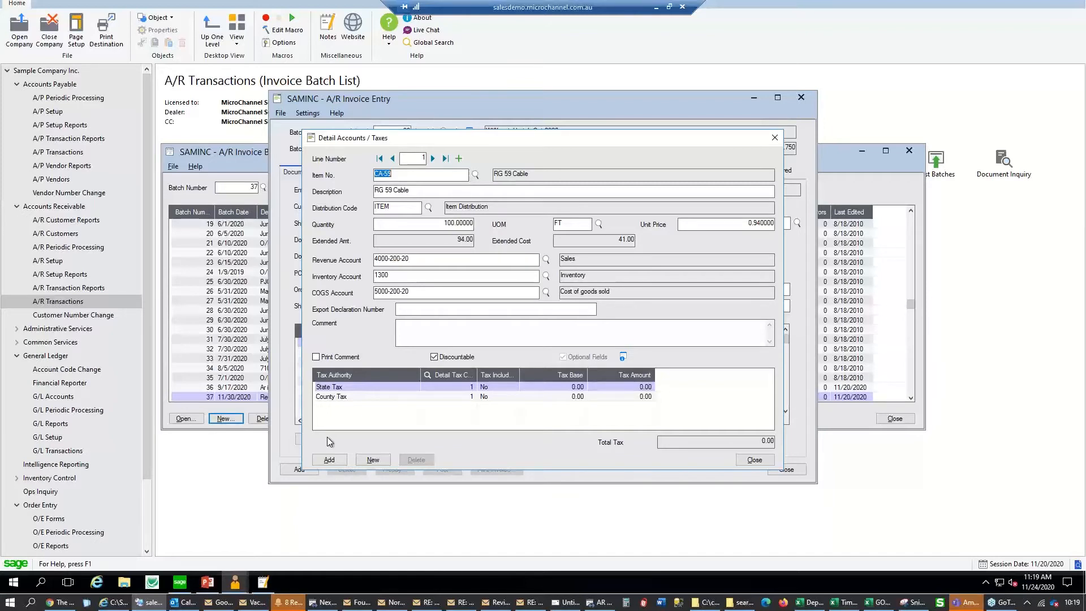
click(442, 194)
drag(783, 226, 784, 227)
click(435, 333)
click(460, 387)
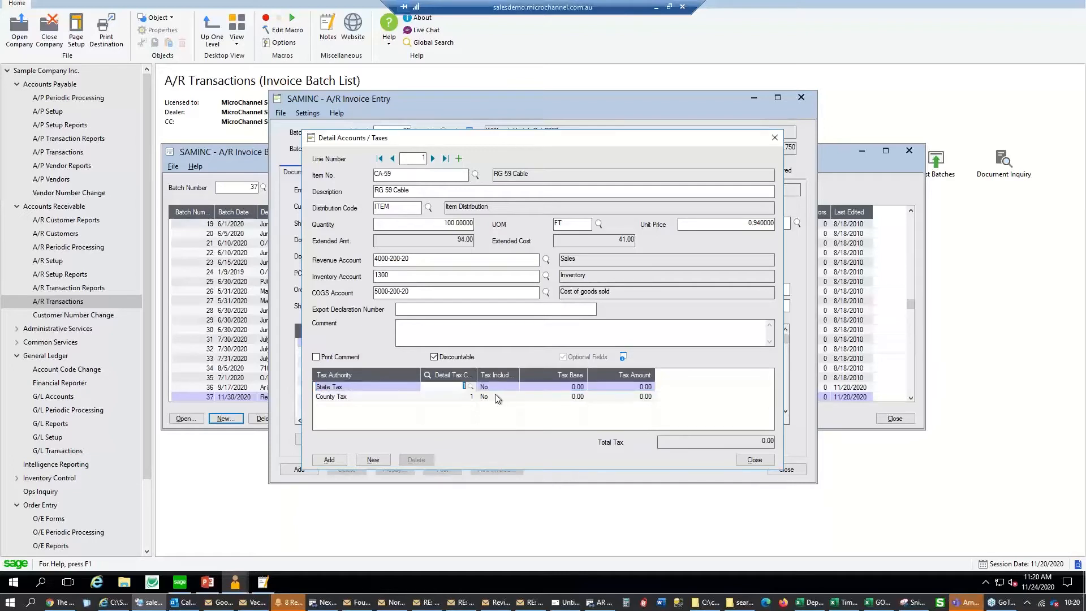
text(2)
key(Tab)
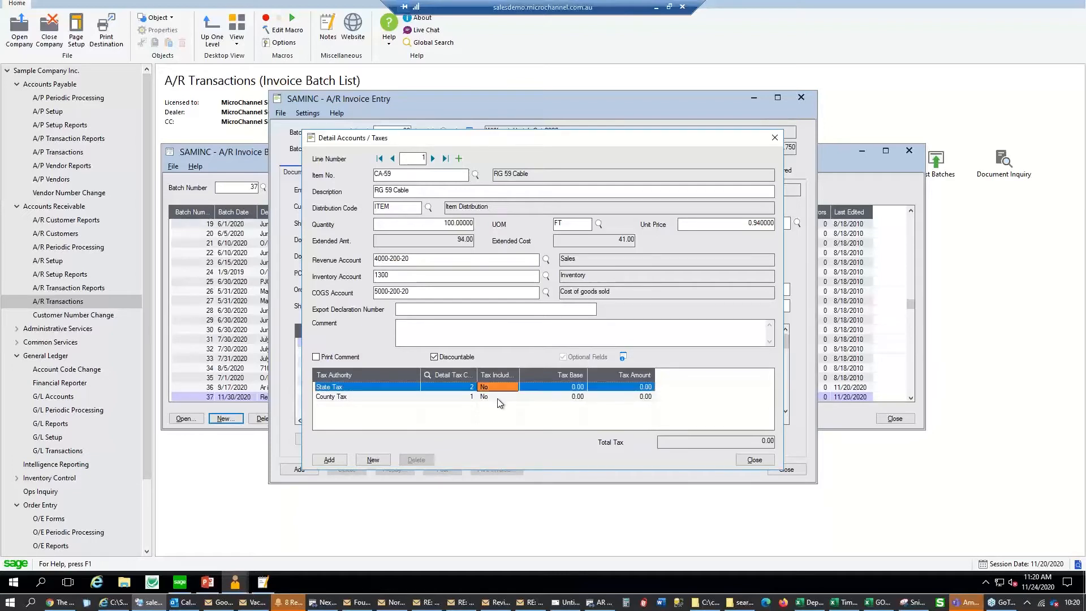
Review the tax classes, dismiss the included-tax error, then save and close the line details
click(387, 398)
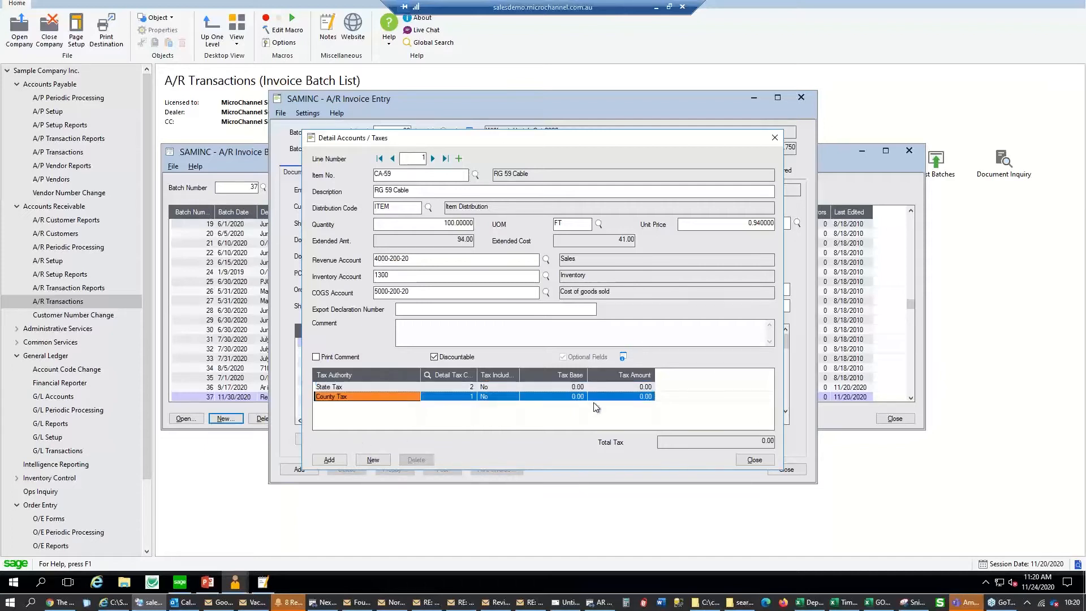
click(471, 386)
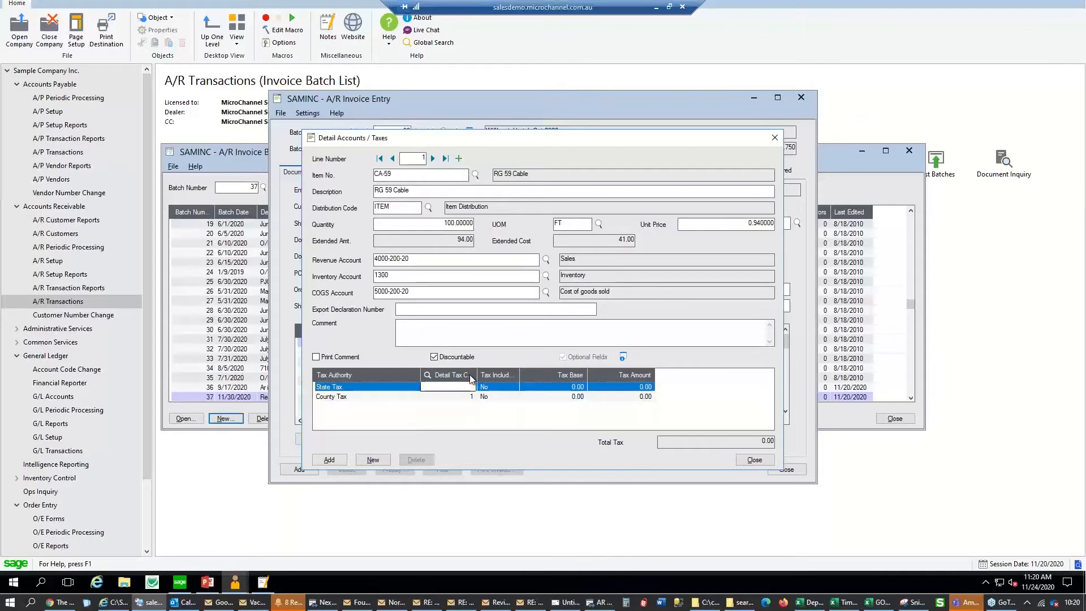
click(470, 386)
drag(182, 128, 216, 130)
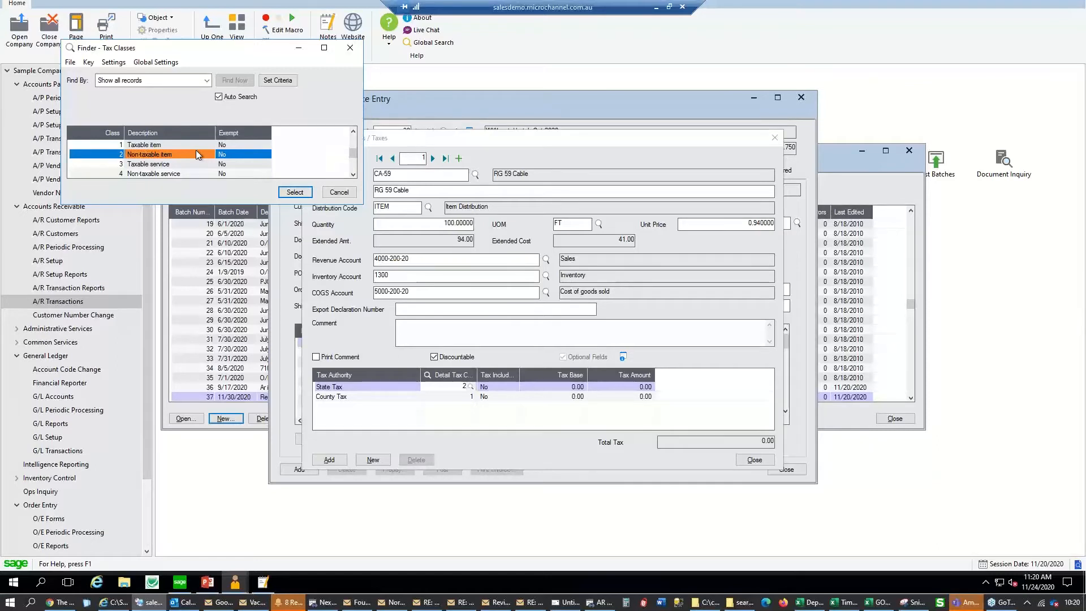
click(338, 192)
click(510, 388)
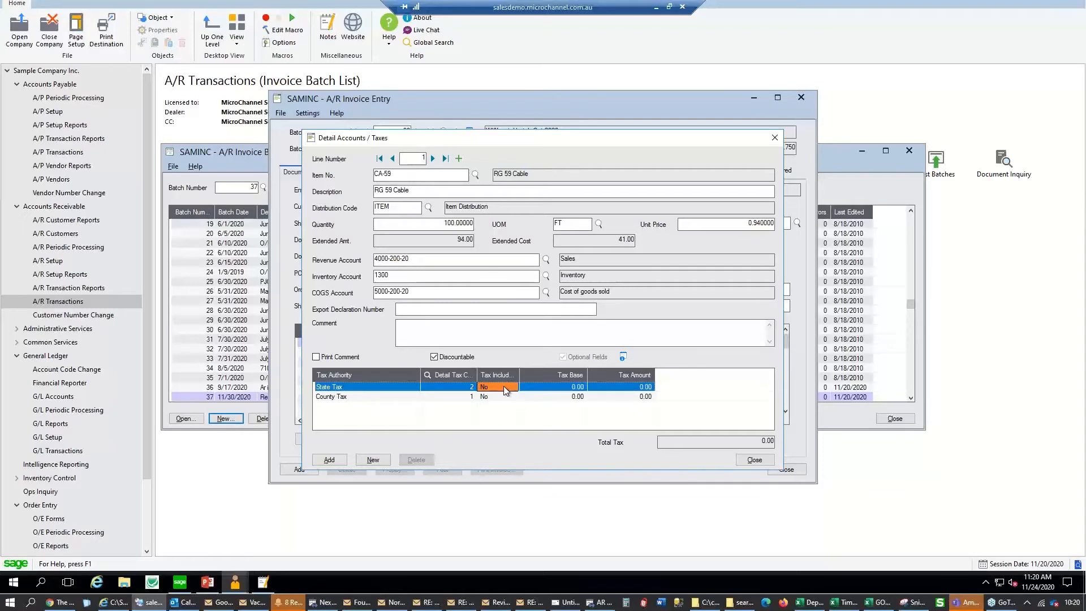
click(505, 389)
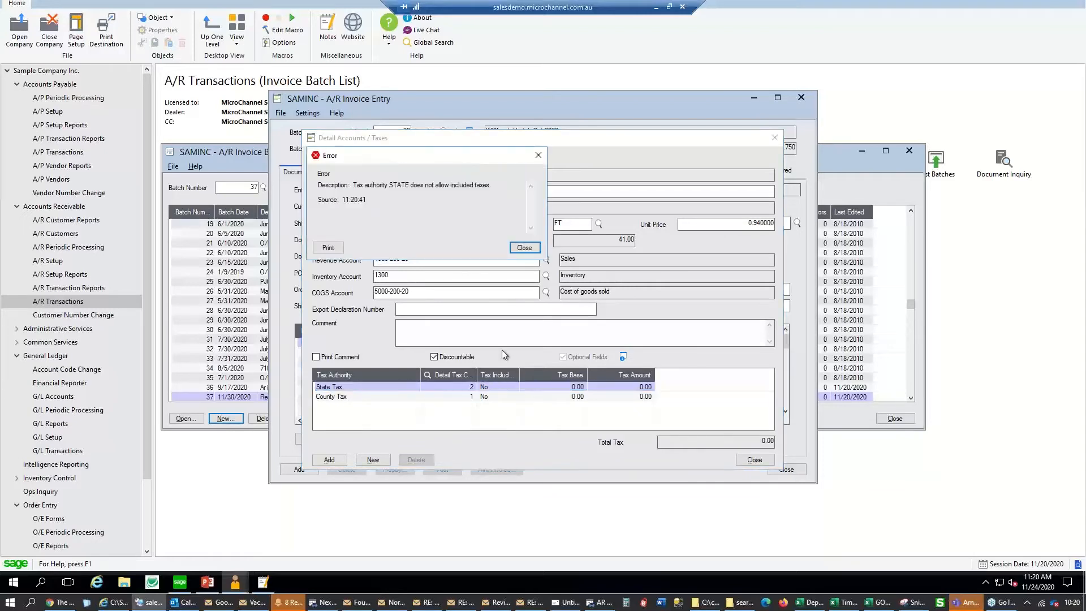
click(524, 249)
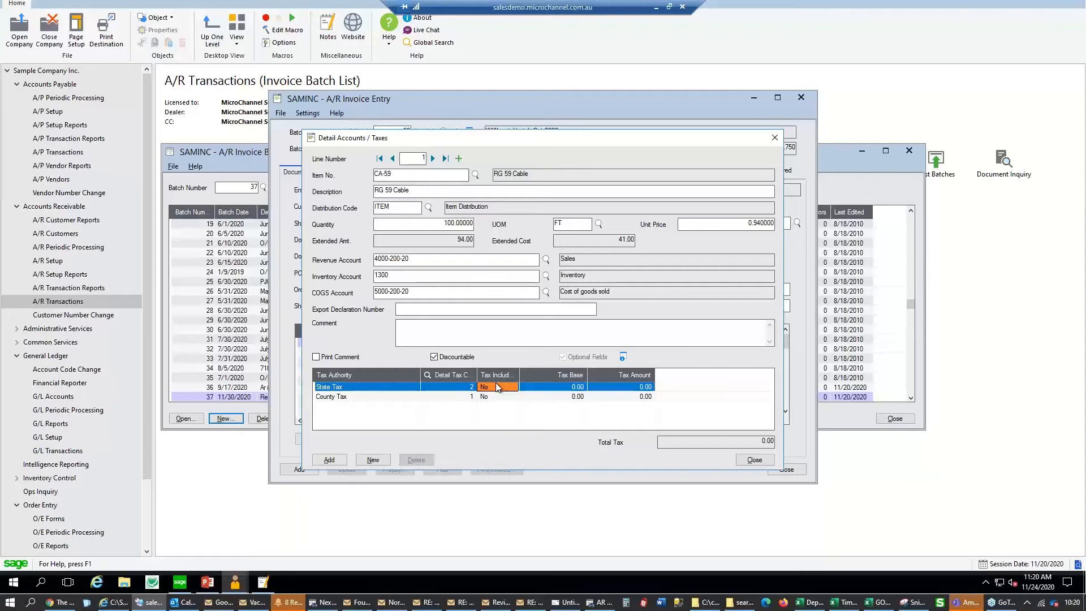
click(330, 460)
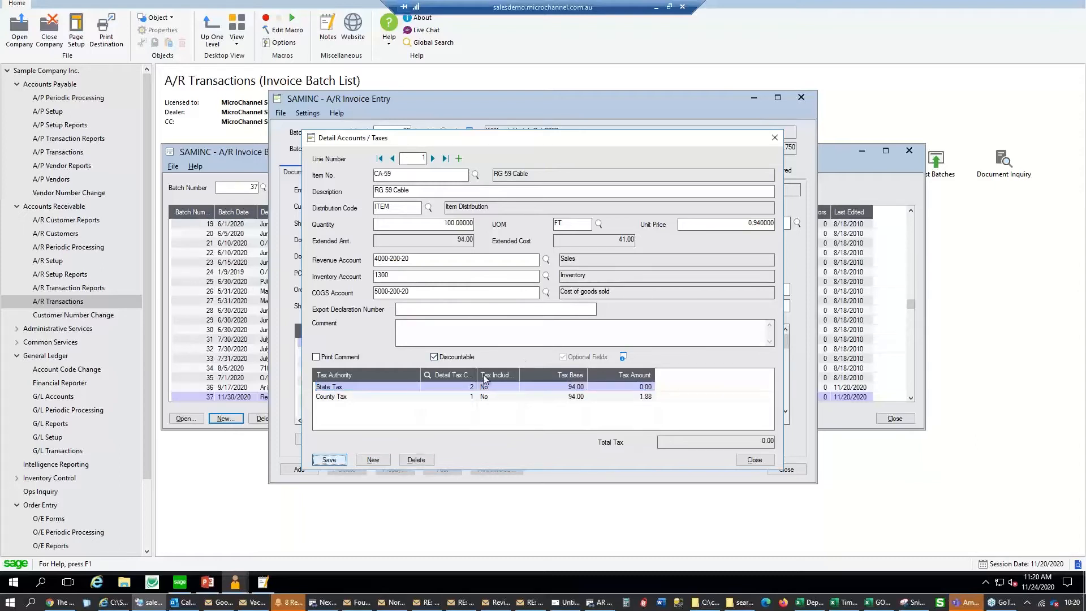
click(760, 463)
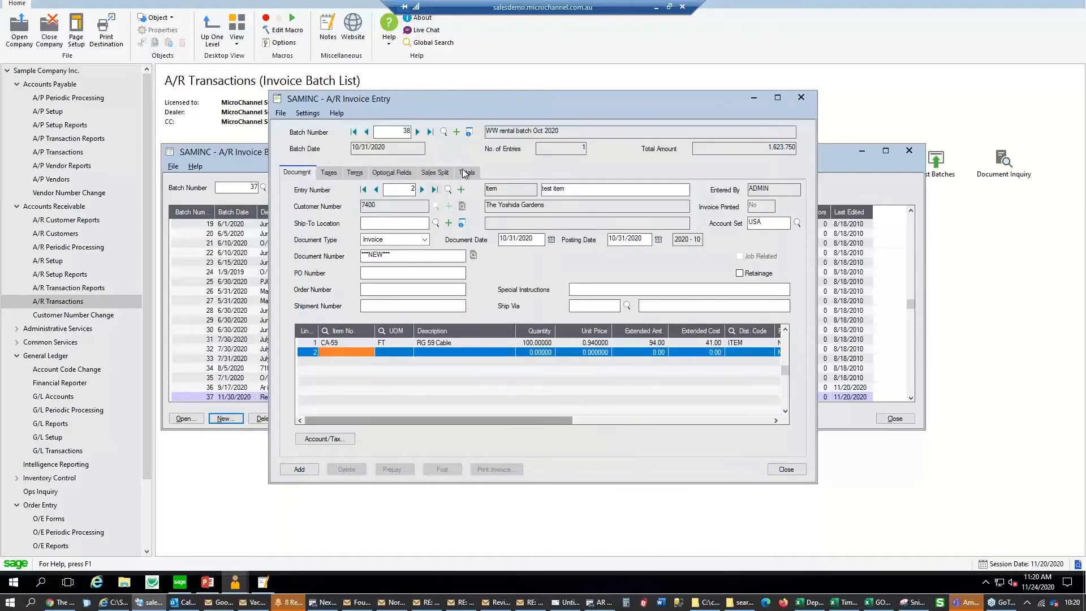
Show entry 2's tax breakdown: State Tax 0.00 and County Tax 1.88 on 94.00
click(466, 173)
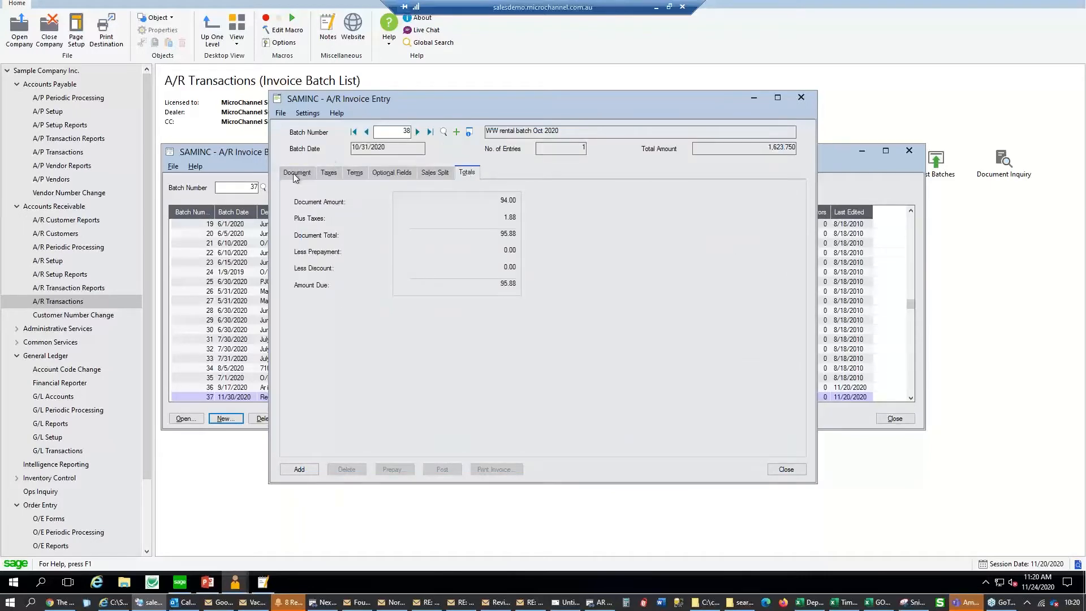
click(293, 173)
click(471, 172)
click(297, 172)
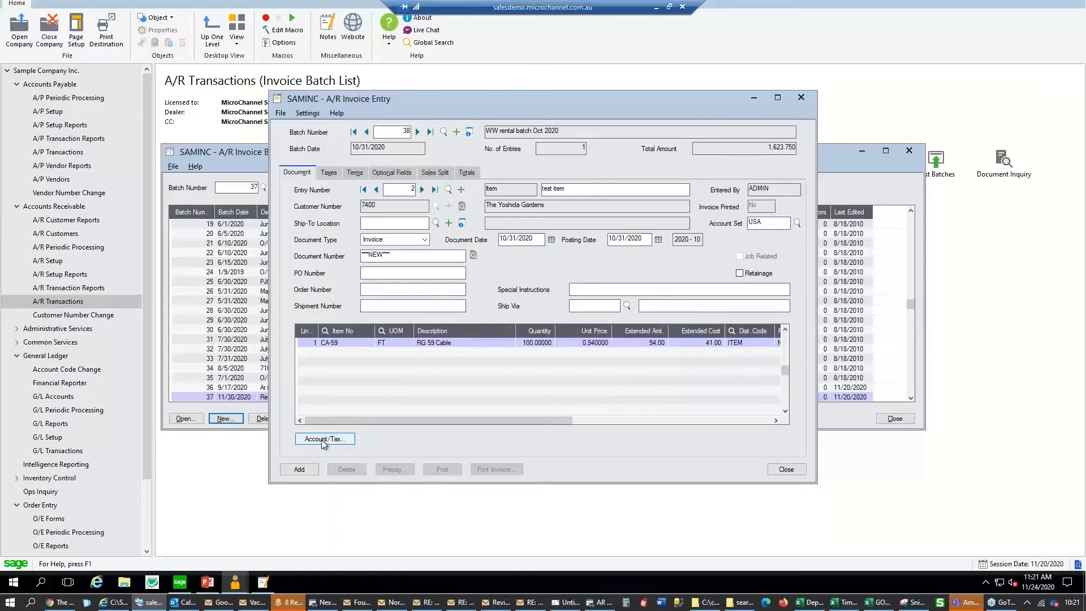
click(329, 174)
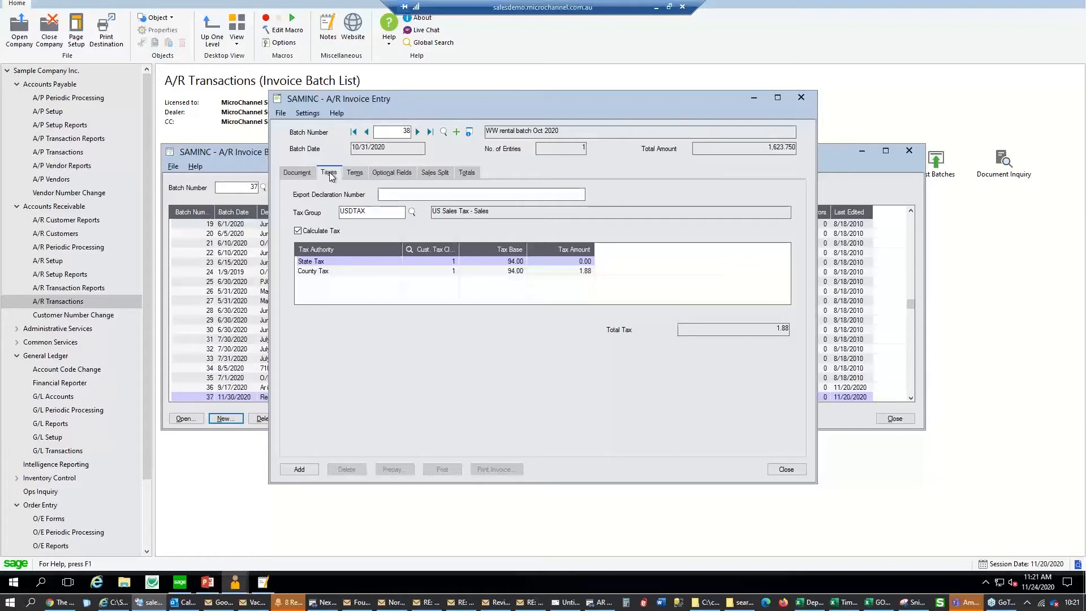
Turn off automatic tax calculation, enter a 1.99 County Tax amount, and distribute the taxes
click(330, 236)
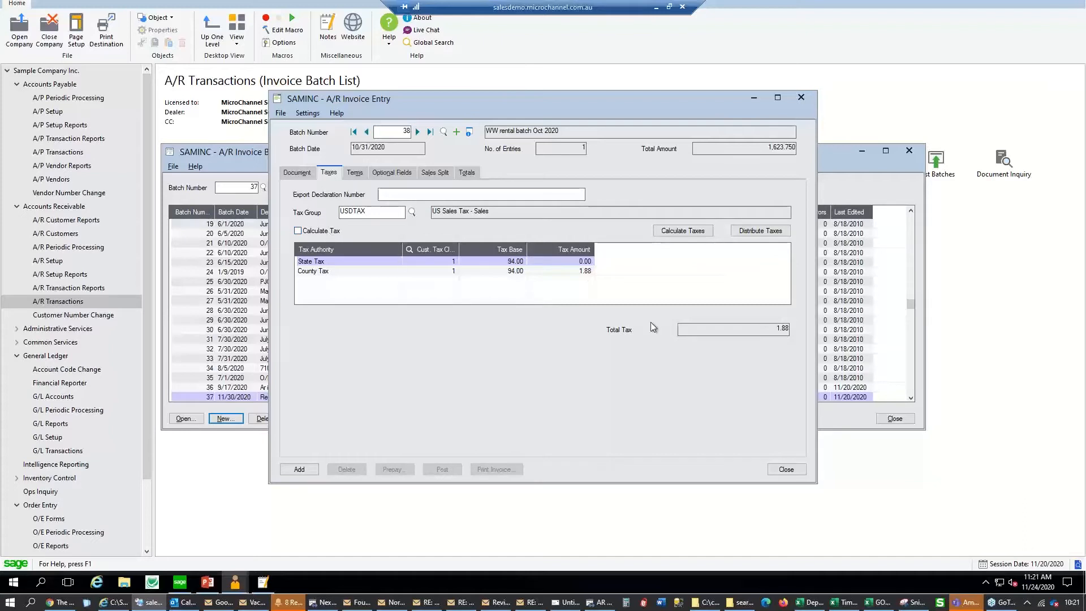
click(583, 272)
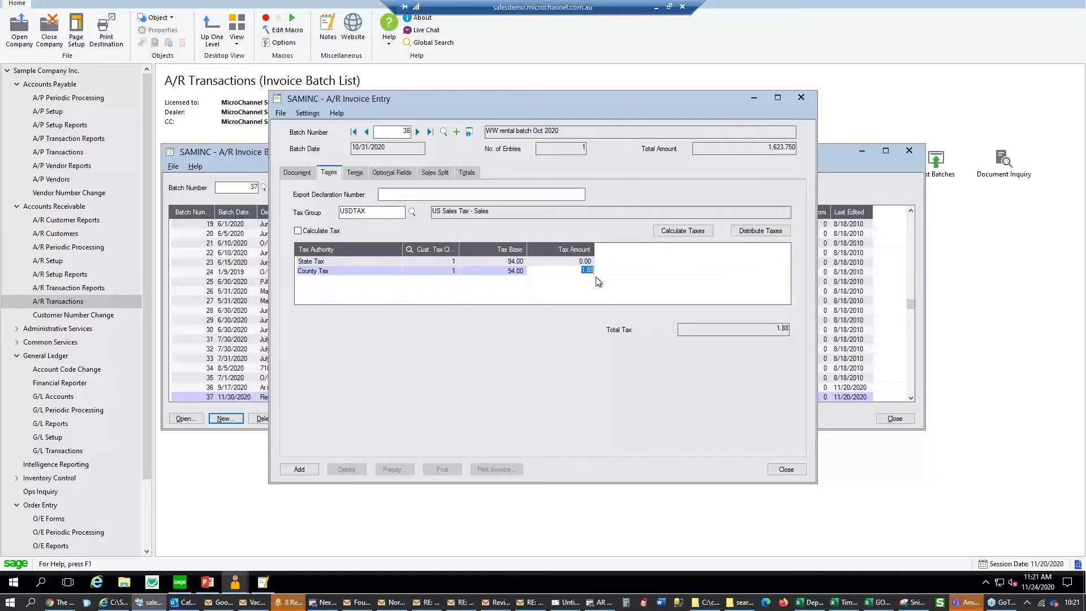
text(1.99)
key(Return)
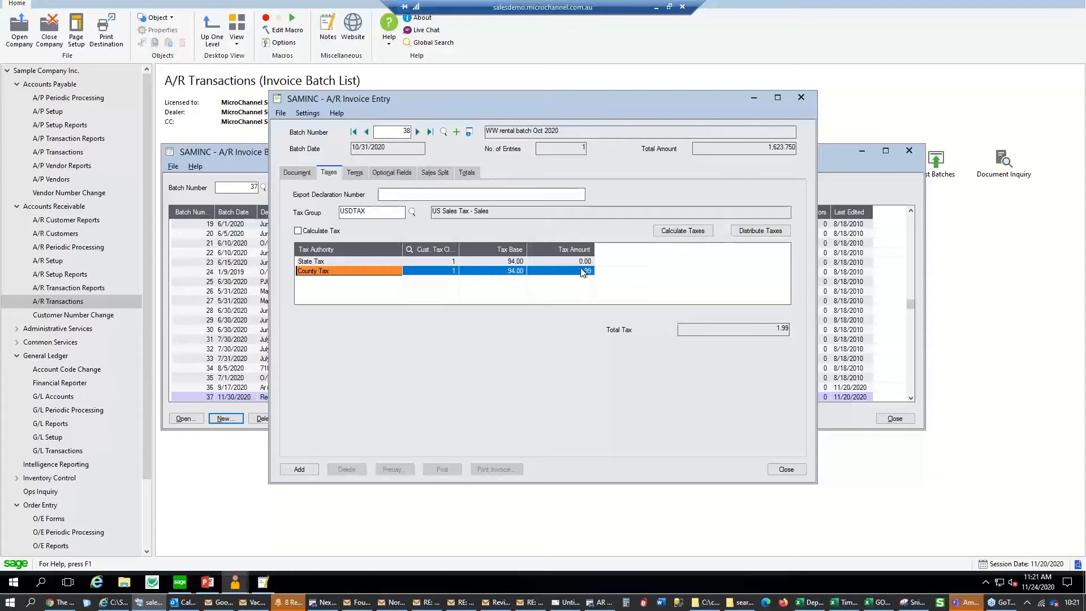
click(736, 233)
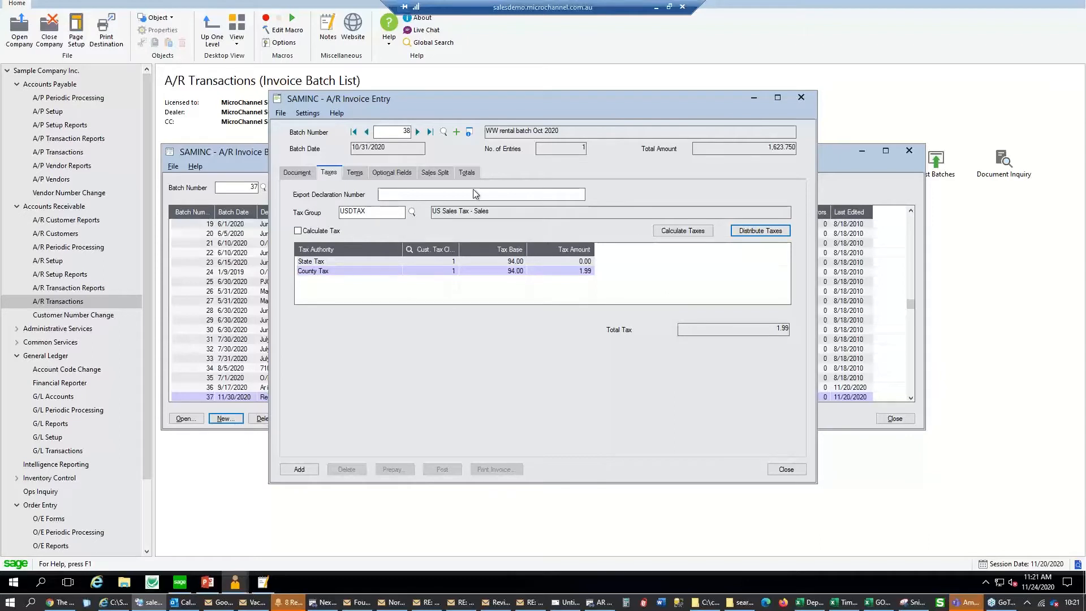
Check the totals with the recalculated 1.88 tax, then go back to the Document tab
click(469, 172)
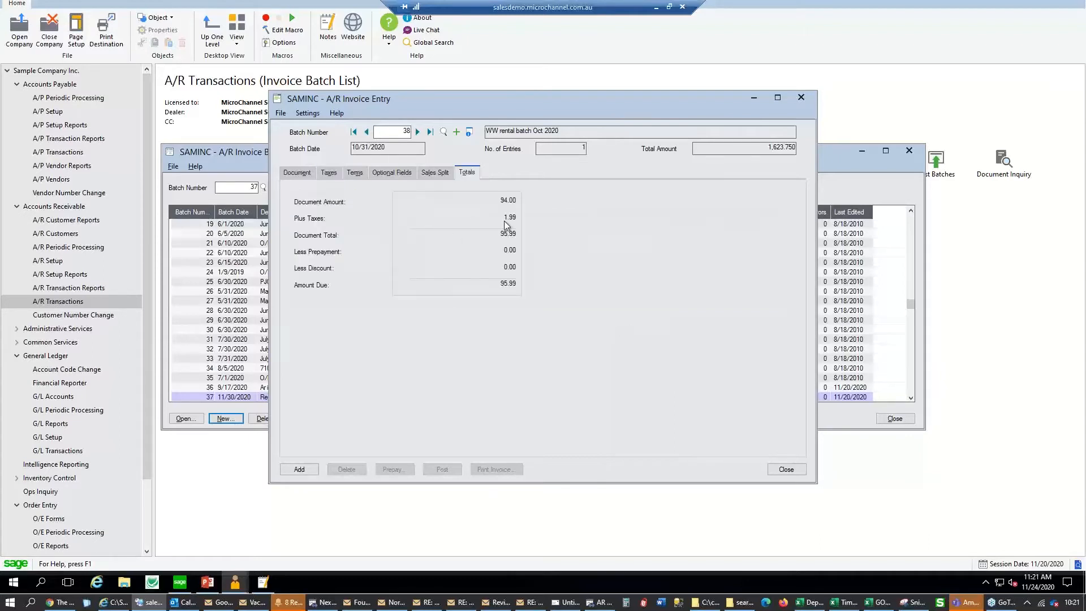
click(329, 172)
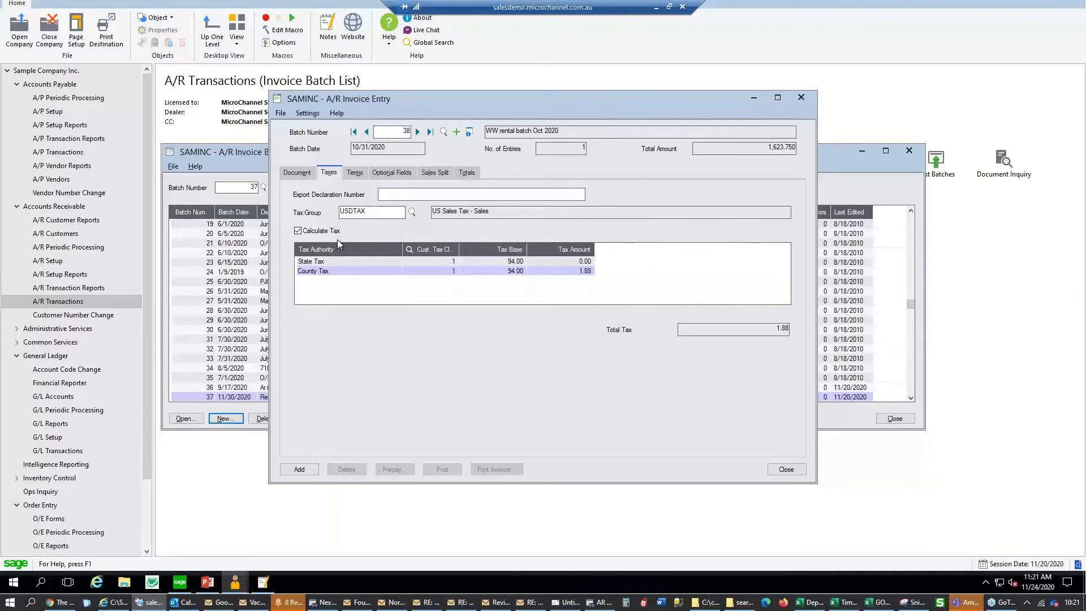
click(467, 172)
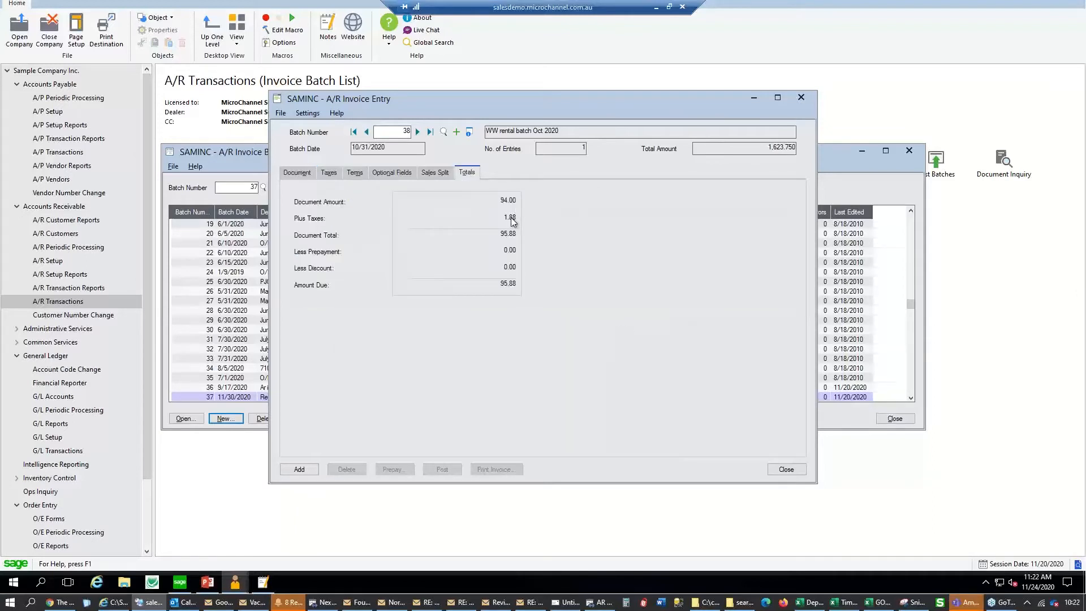
click(297, 170)
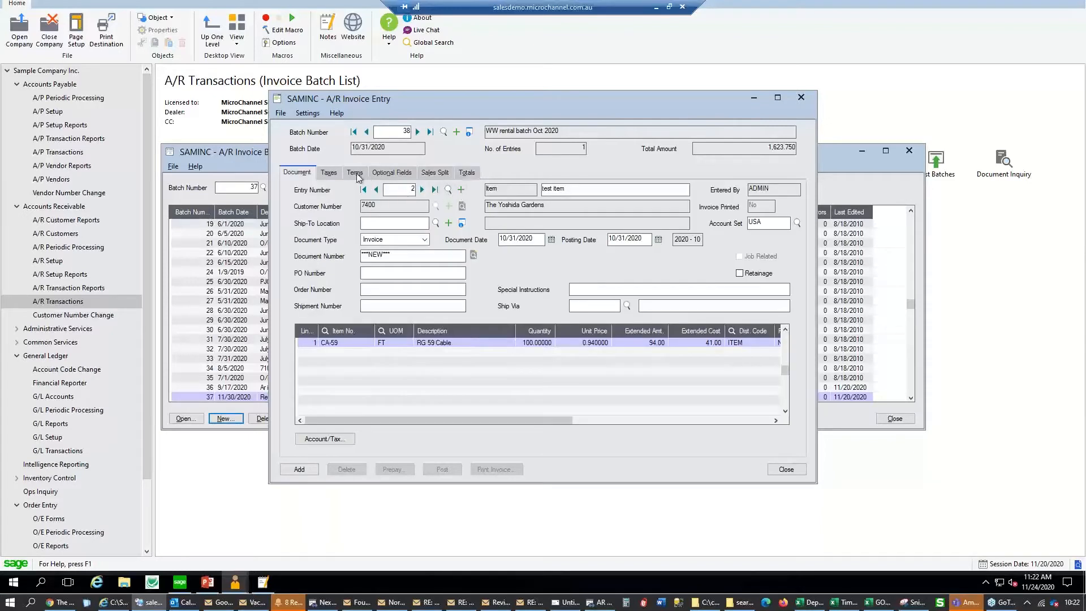
On the Terms tab, pick COD as the invoice's terms code from the finder
click(356, 174)
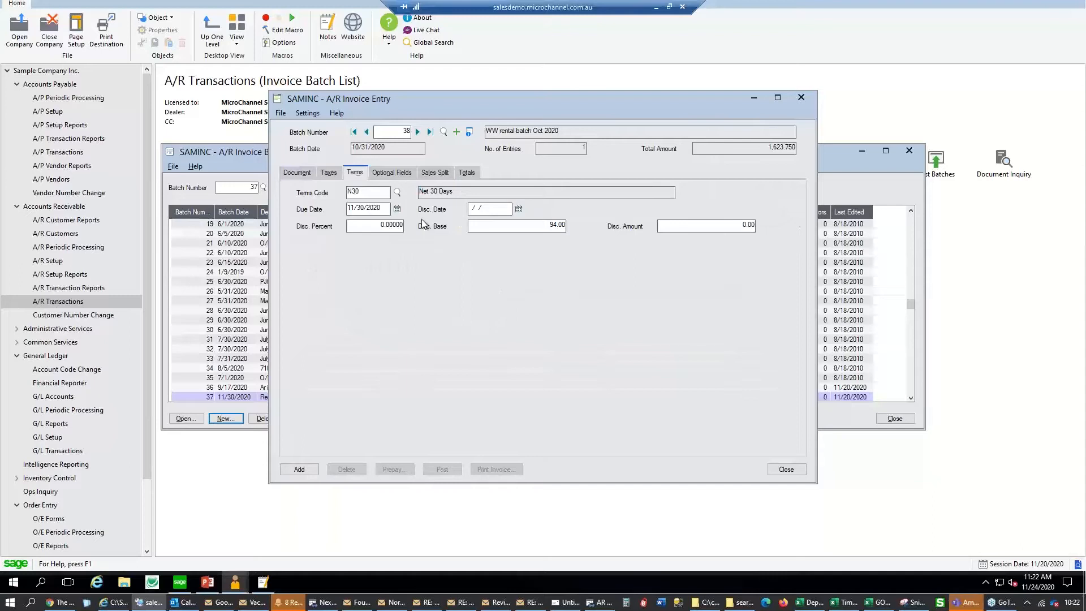
click(397, 193)
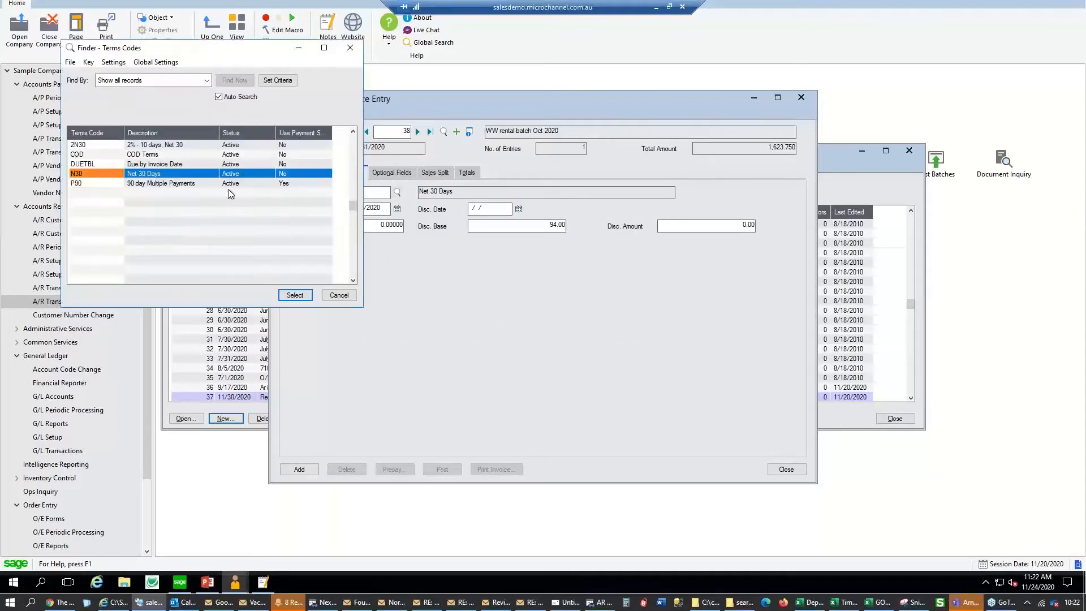
double_click(221, 156)
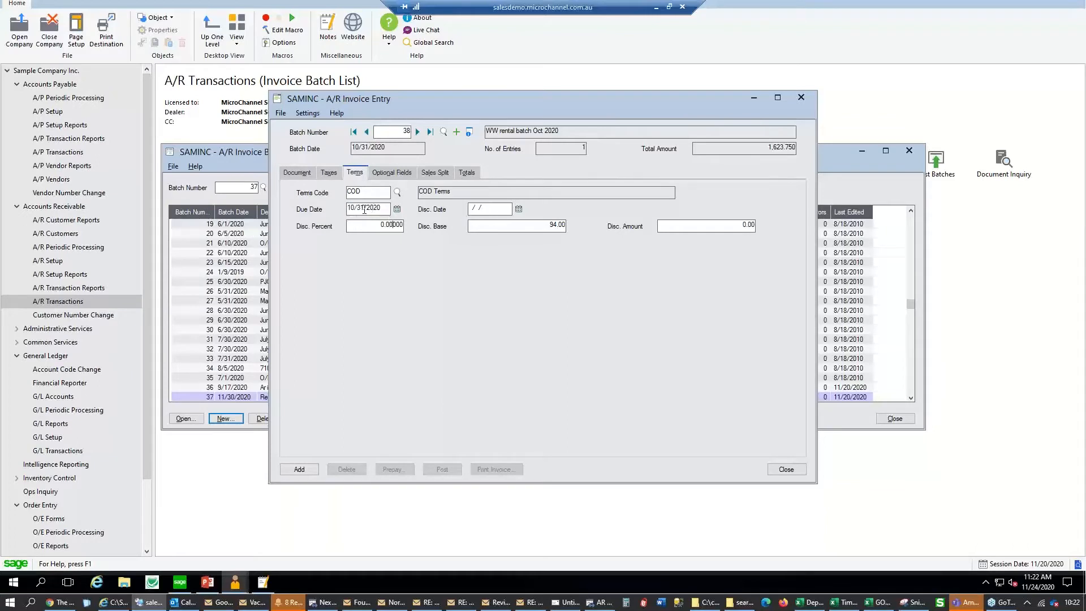
Change the due date to 11/11/2020 and bring up the invoice's optional fields
double_click(355, 208)
text(11)
double_click(360, 208)
text(11)
key(Tab)
click(385, 208)
click(392, 173)
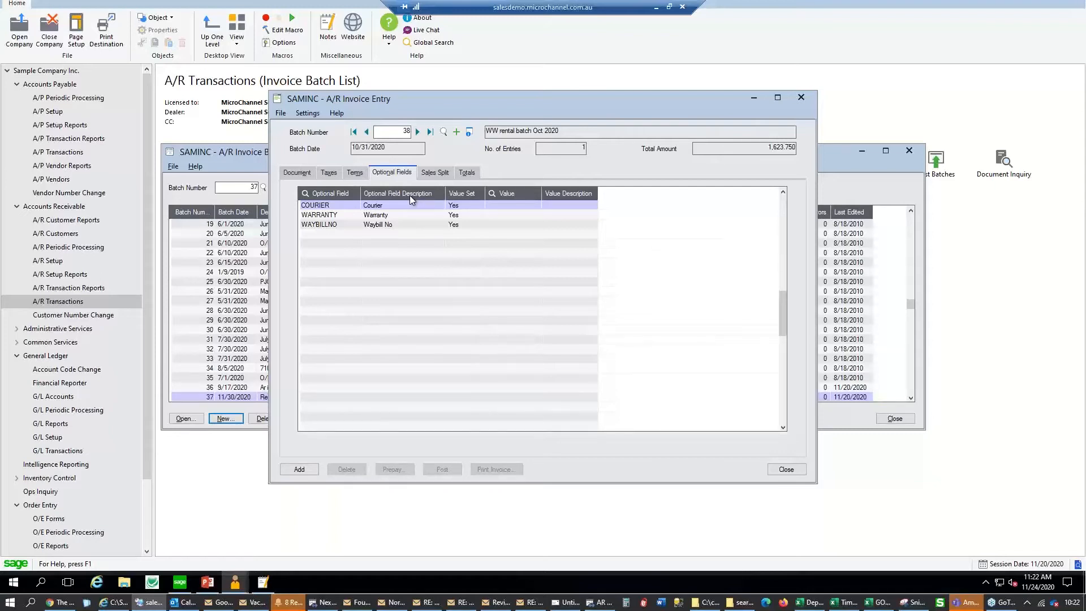
Review the optional fields and the sales split (100% to SP), finishing on the Document tab
click(308, 174)
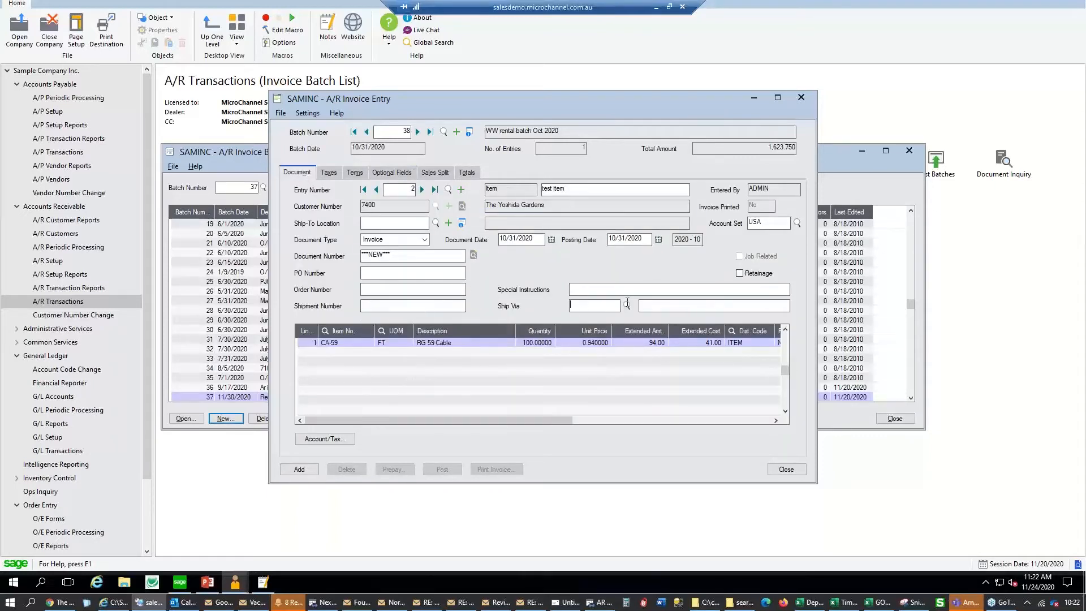
click(399, 175)
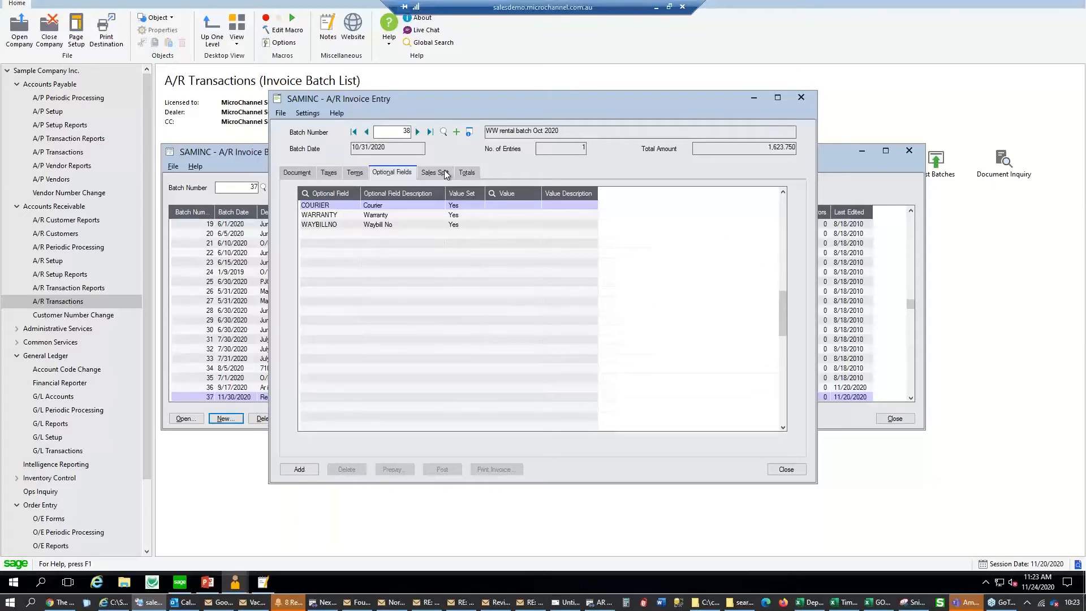
click(308, 180)
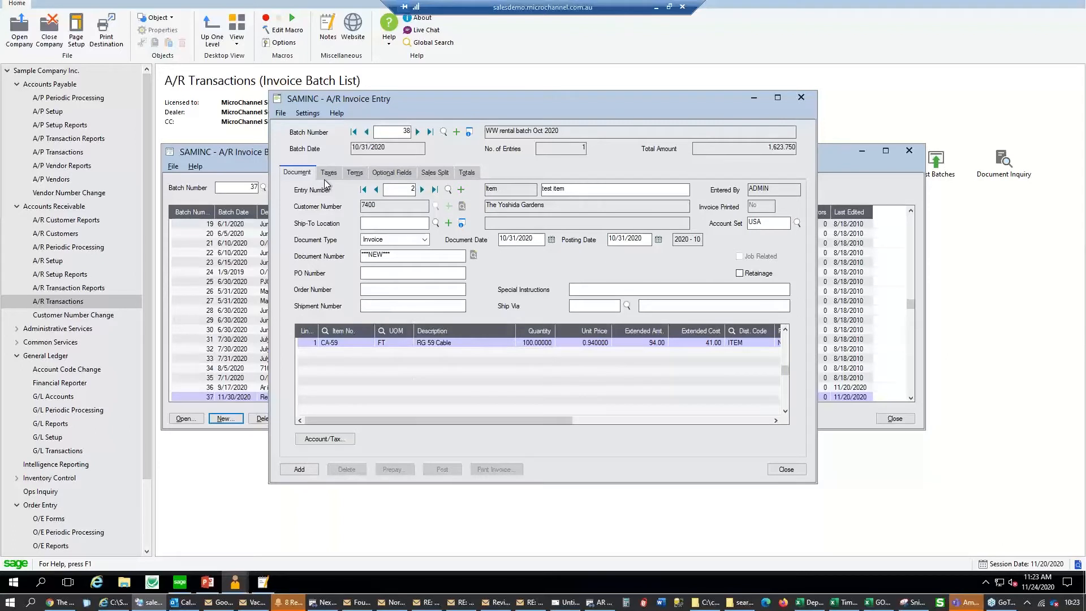
click(391, 173)
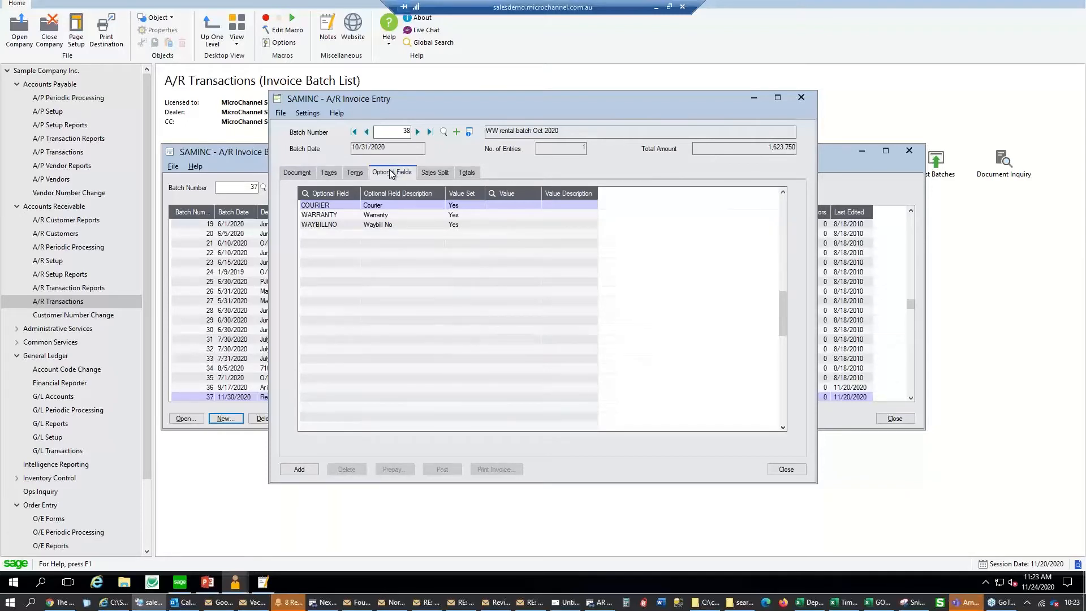
click(435, 174)
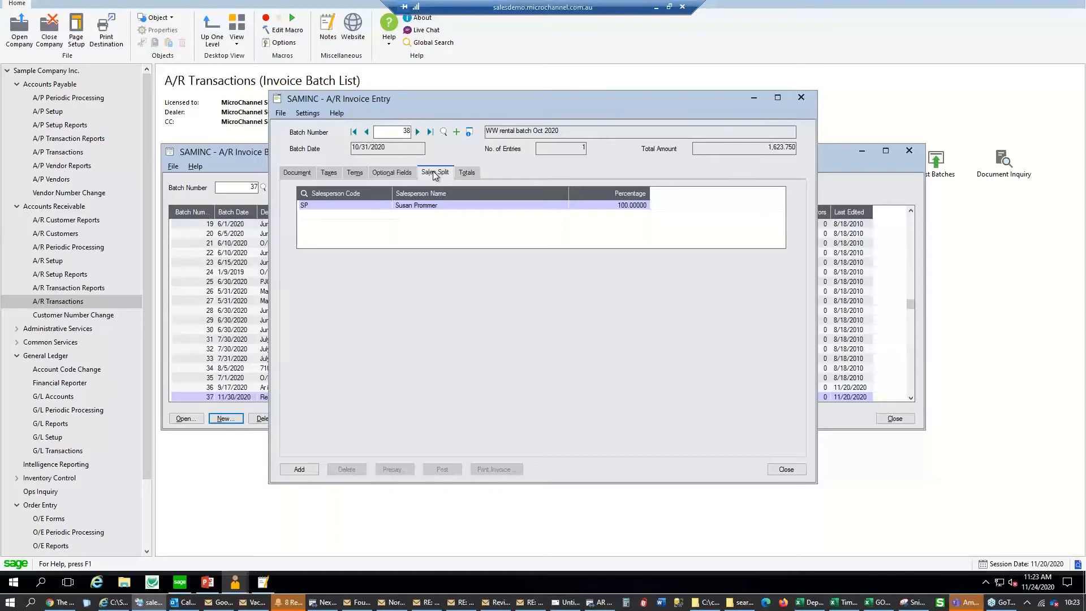
click(297, 174)
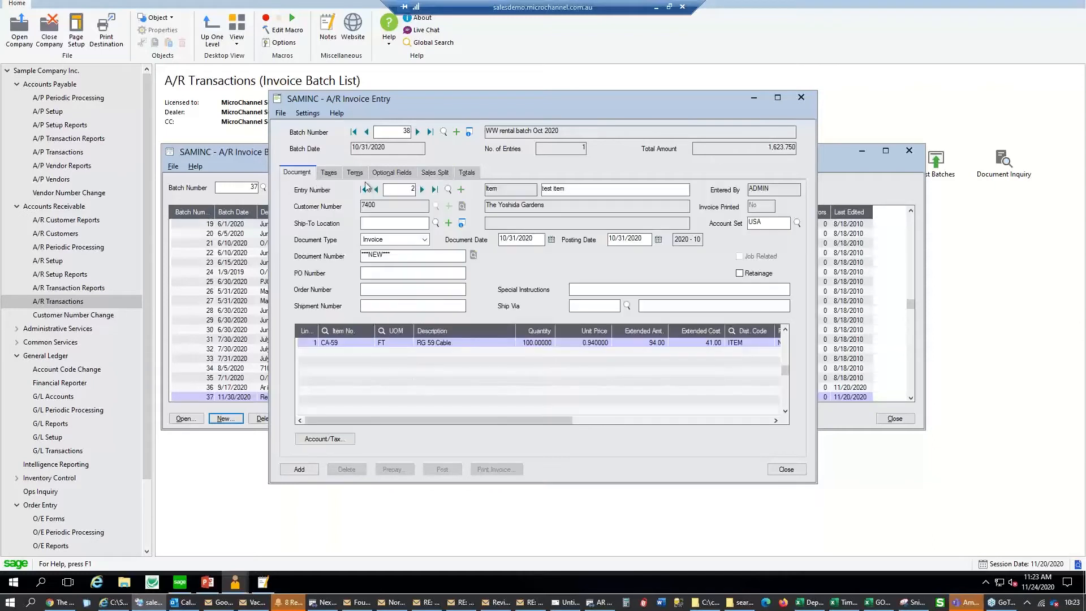
Inspect customer 7400 The Yoshida Gardens' profile and address, then show the 100% SP sales split
click(440, 206)
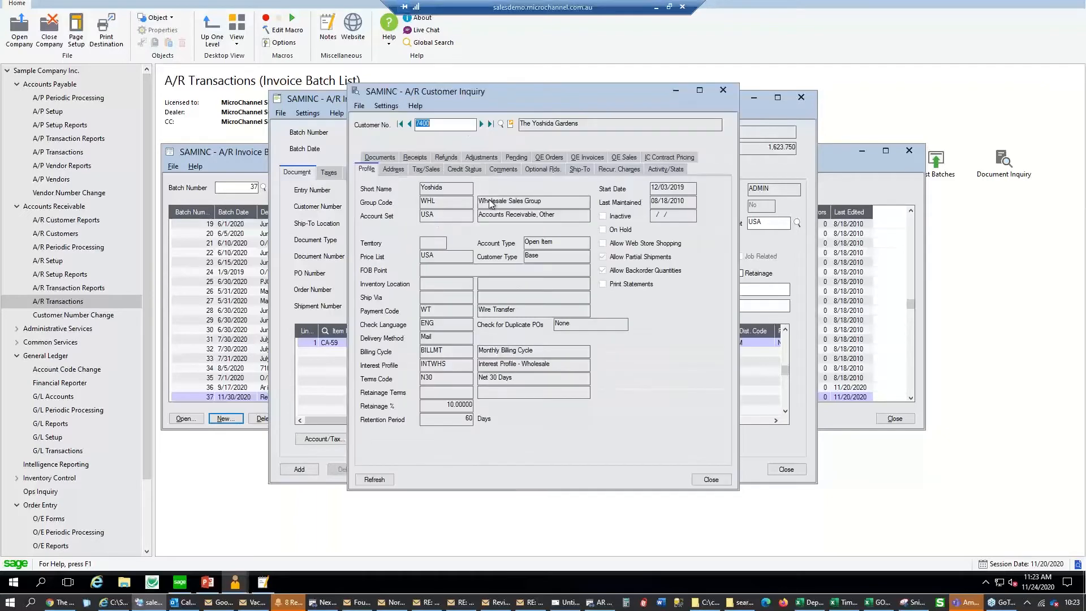
click(394, 170)
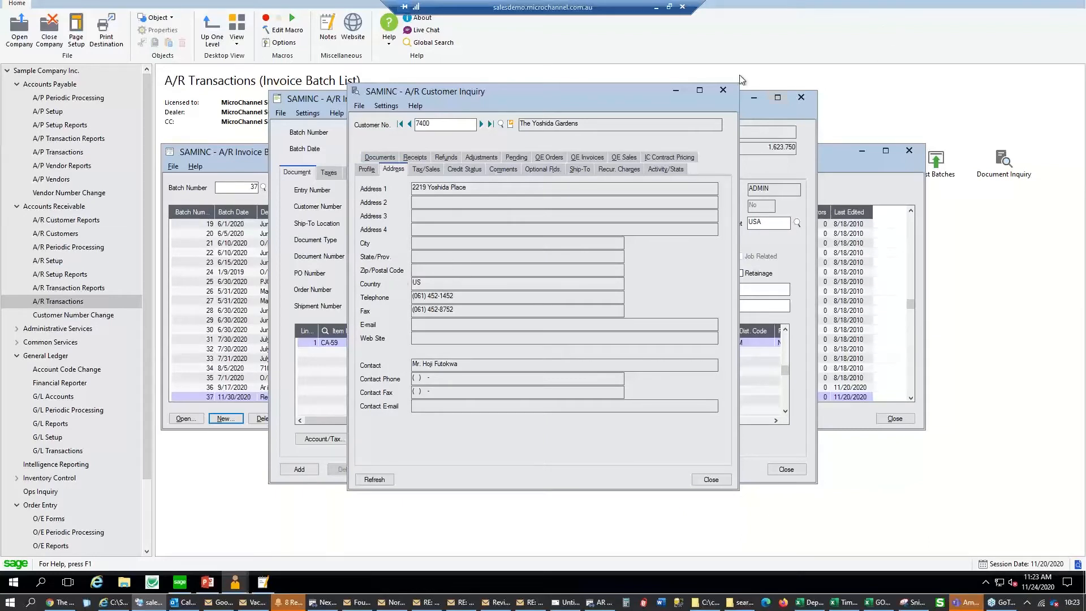
click(723, 91)
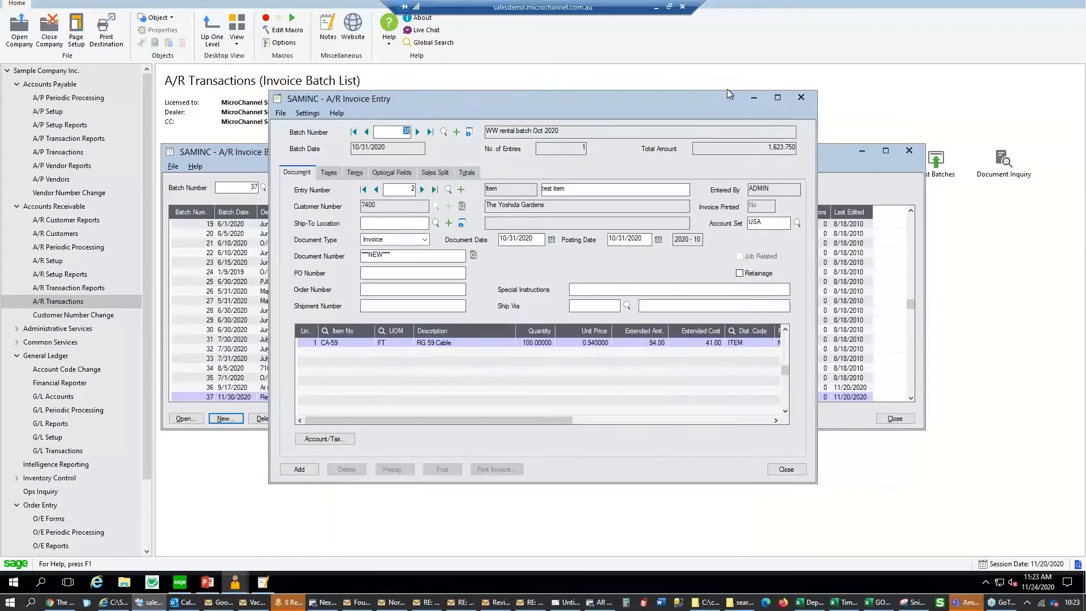
click(432, 174)
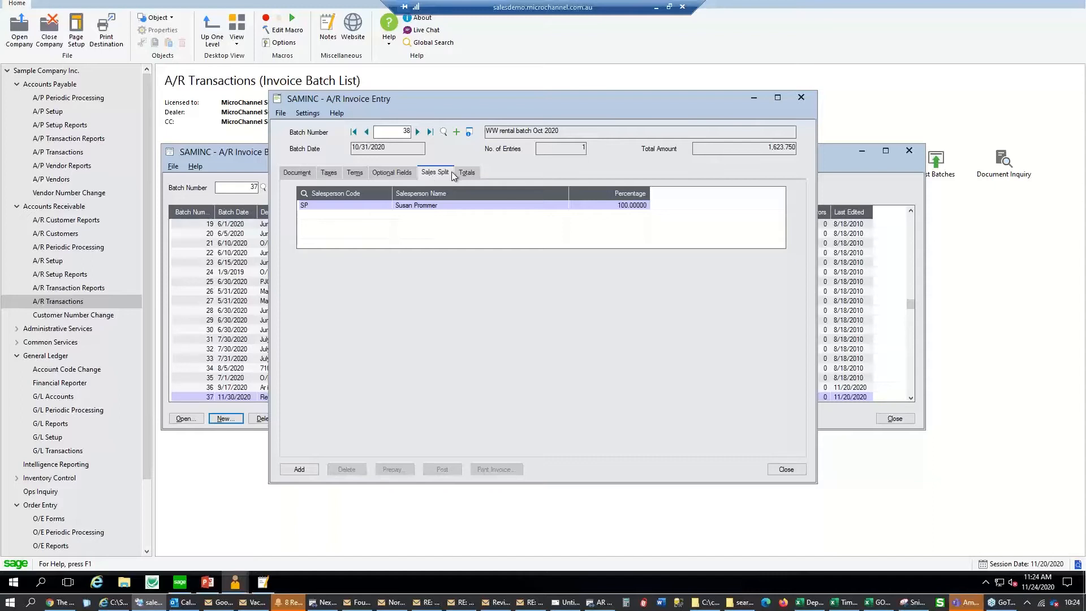
Add the invoice to batch 38 (2 entries, 1,719.630), then open Print Invoice for entry 1
click(298, 470)
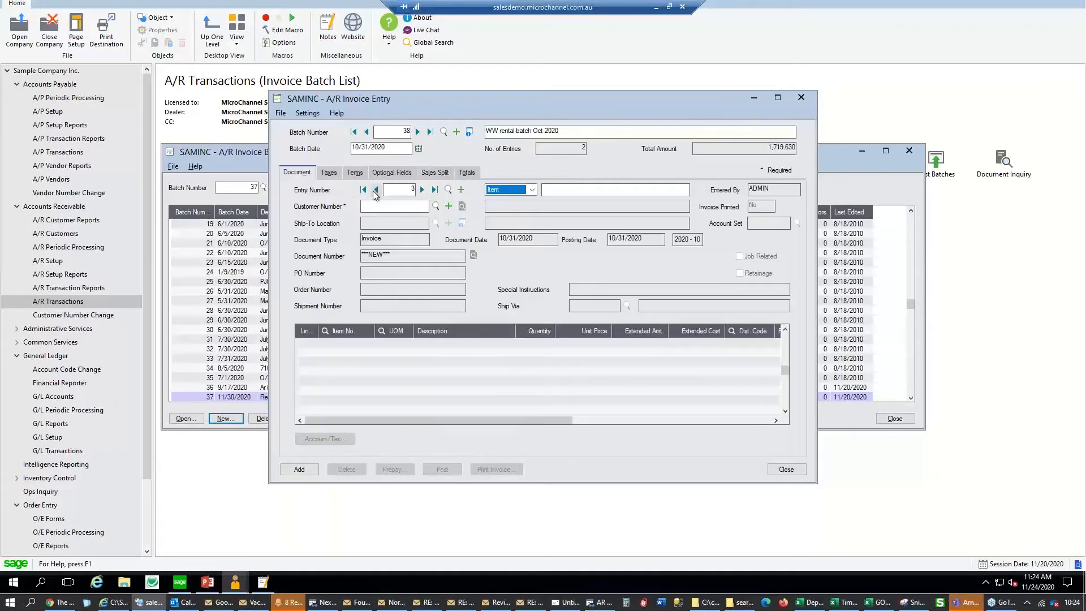
click(364, 190)
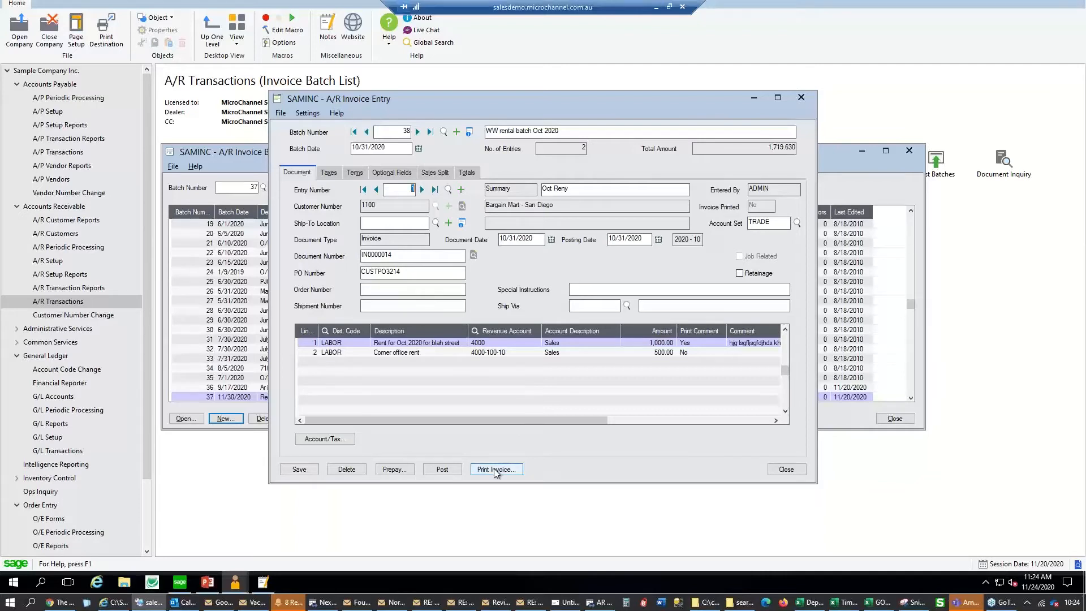
click(486, 471)
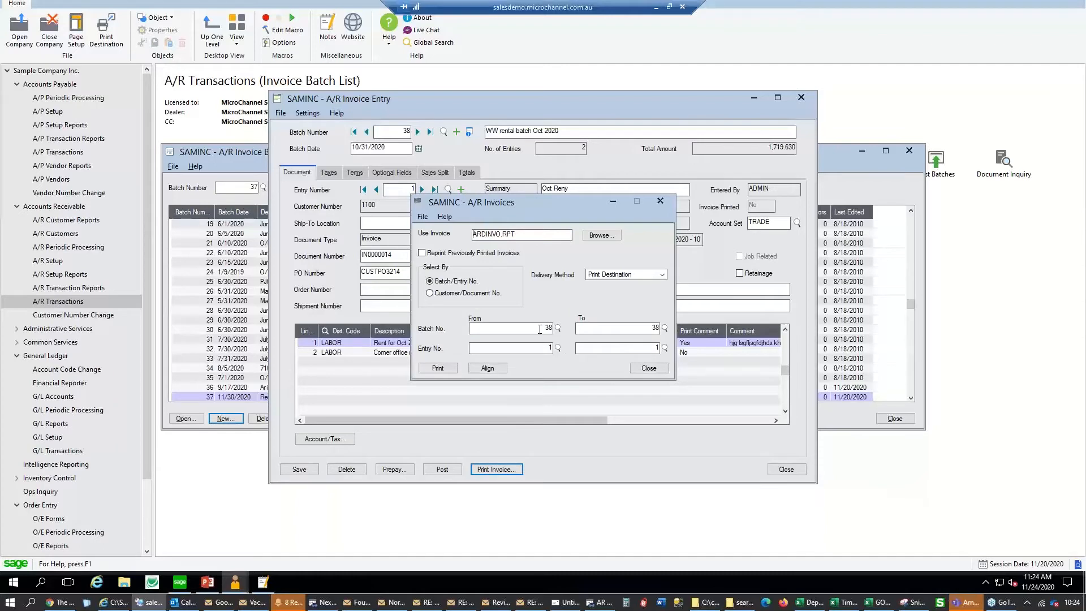
Print invoice IN0000014 to the print destination with Reprint Previously Printed Invoices ticked
key(Tab)
click(624, 275)
click(623, 293)
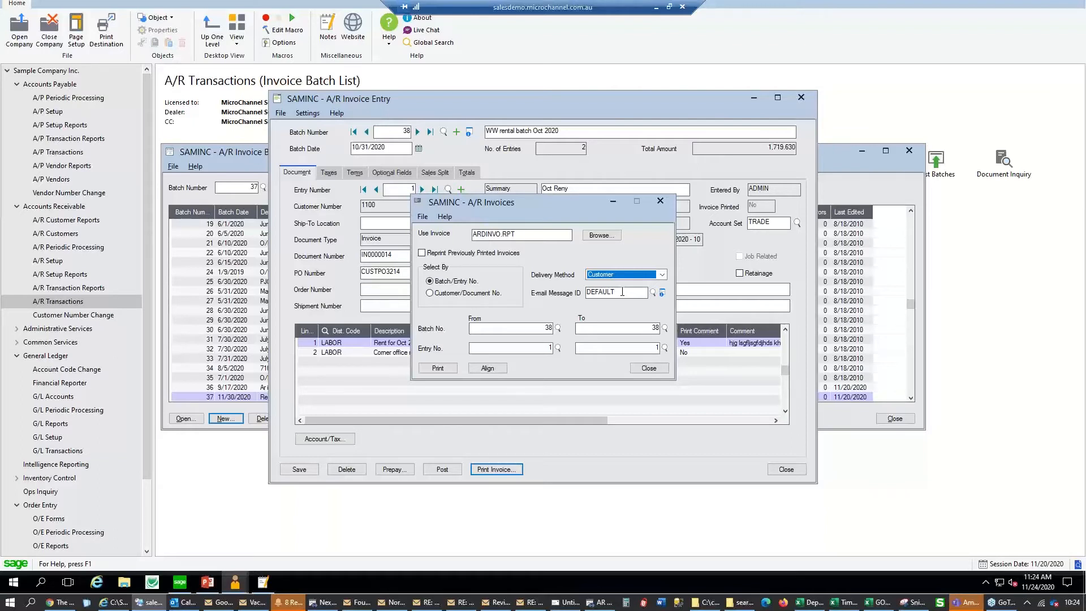
click(631, 275)
click(632, 286)
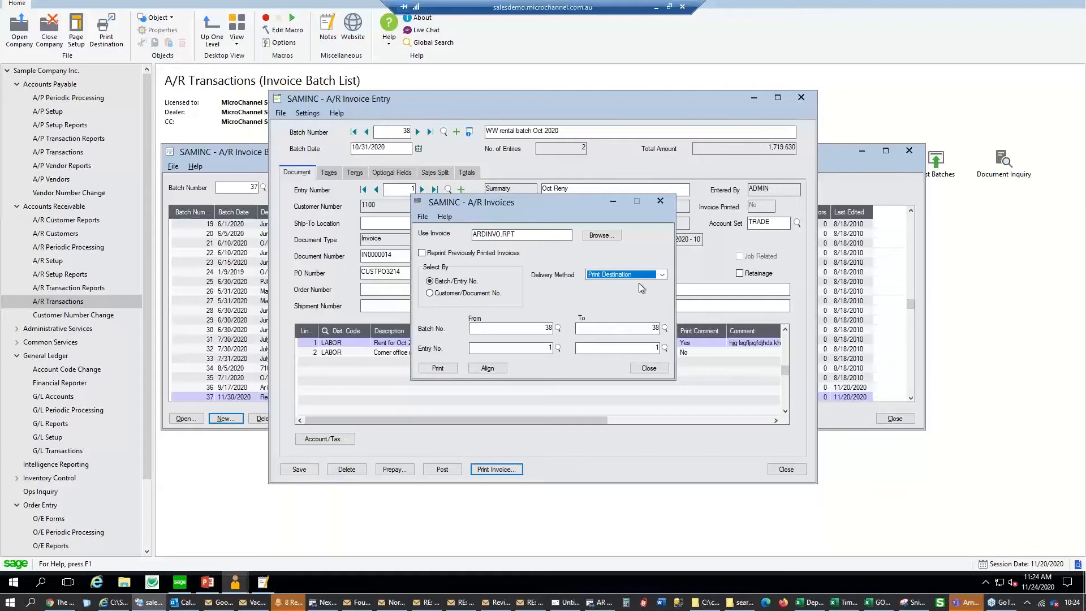
click(520, 253)
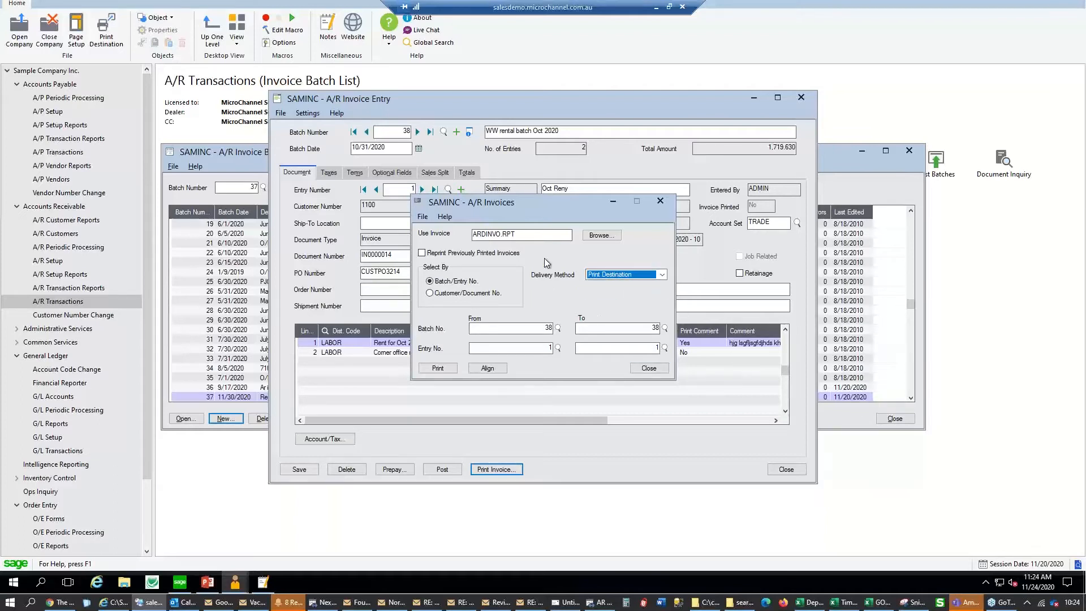
click(447, 371)
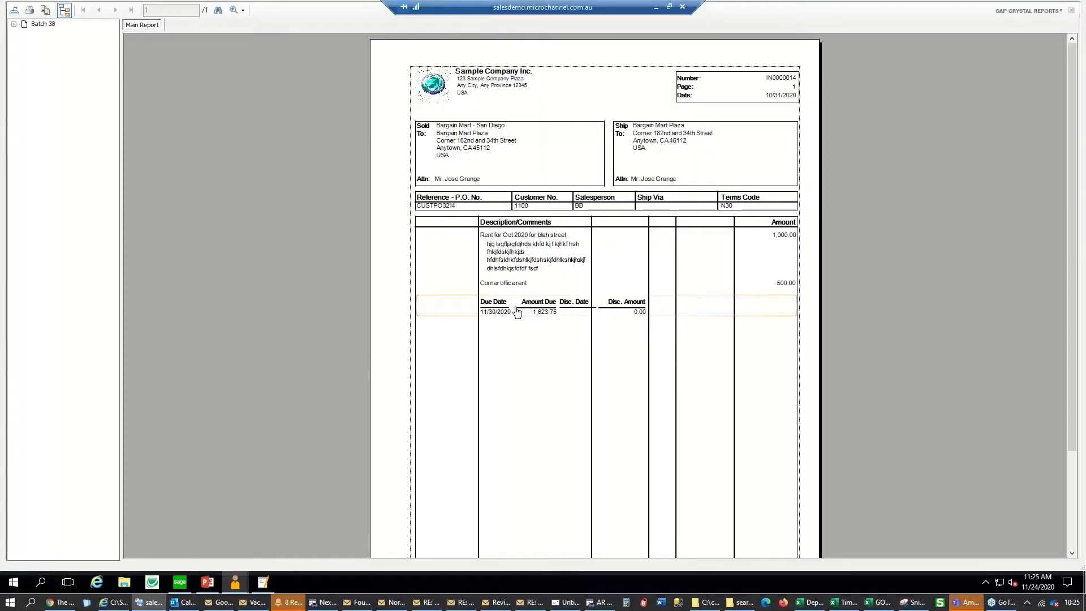
Cancel the Export dialog on the invoice IN0000014 preview
click(533, 262)
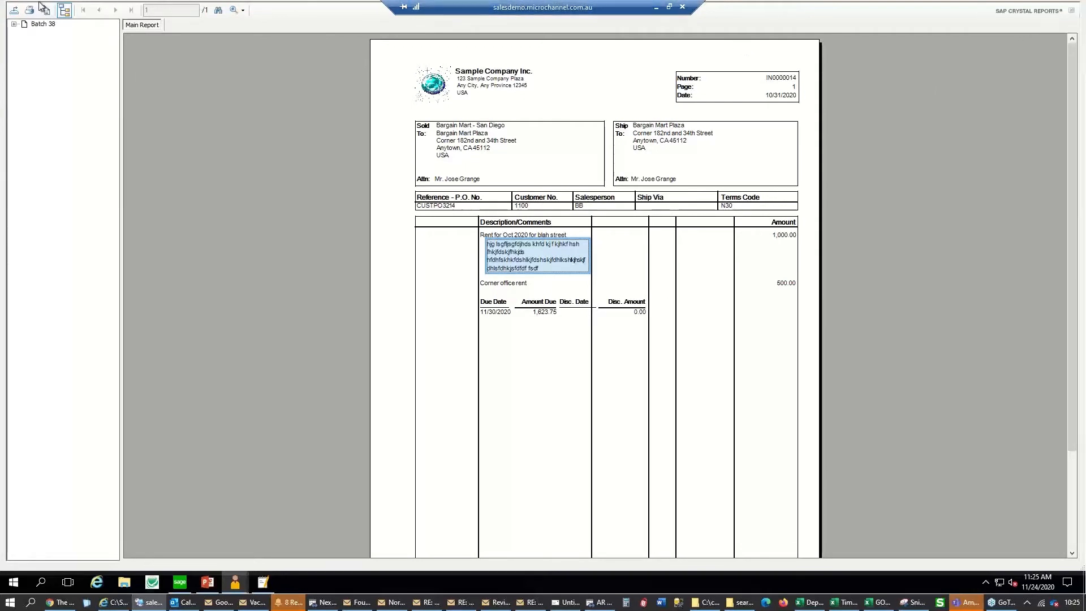
click(14, 10)
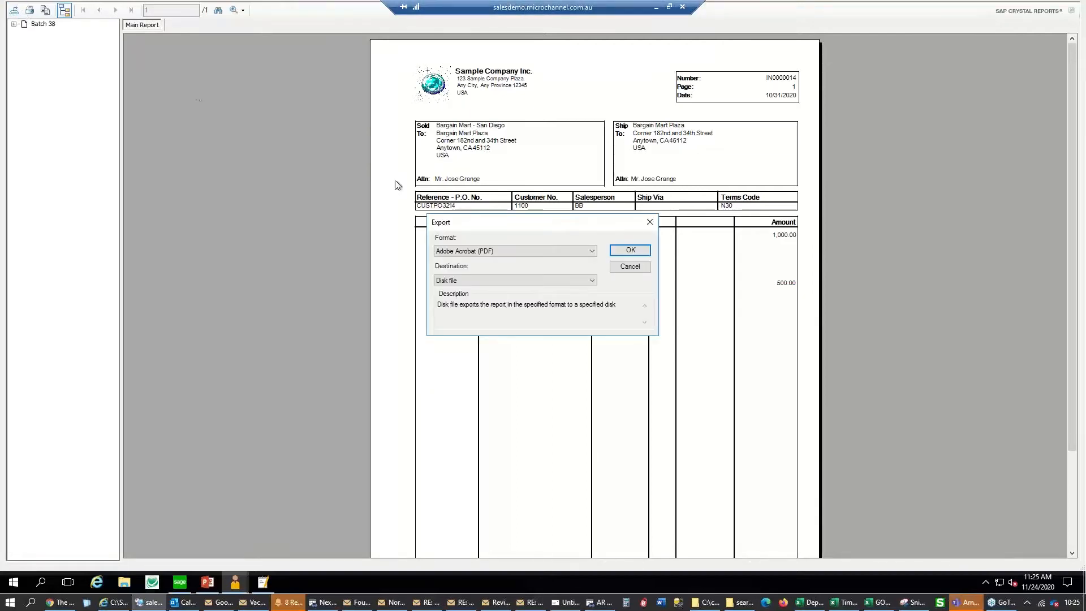
click(627, 266)
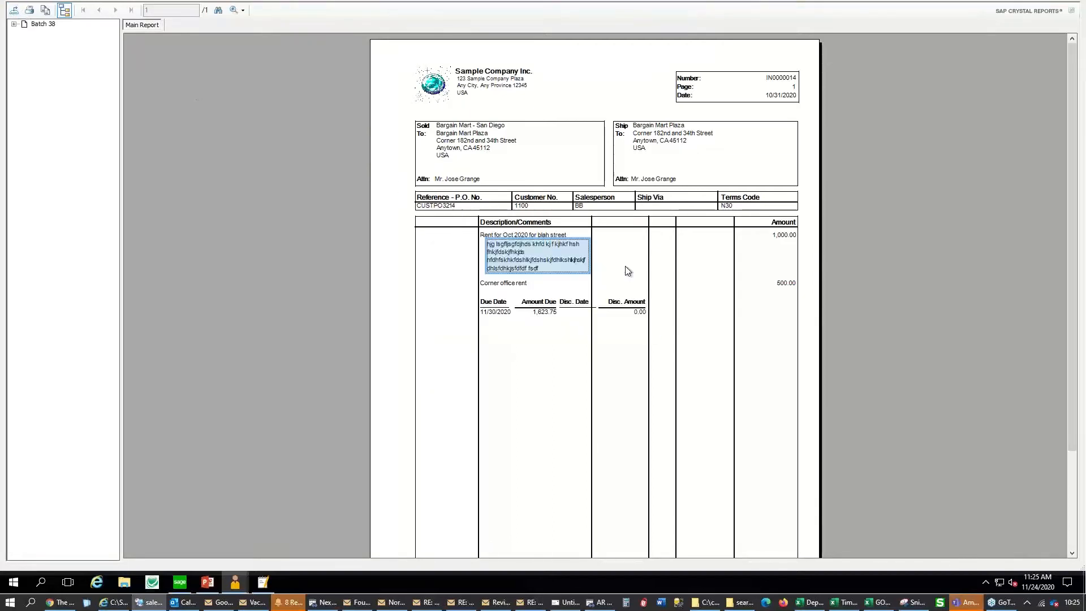
Close the NotesMaster window from its taskbar jump list and return to Sage 300
key(alt+Tab)
key(alt+Tab)
key(alt+Tab)
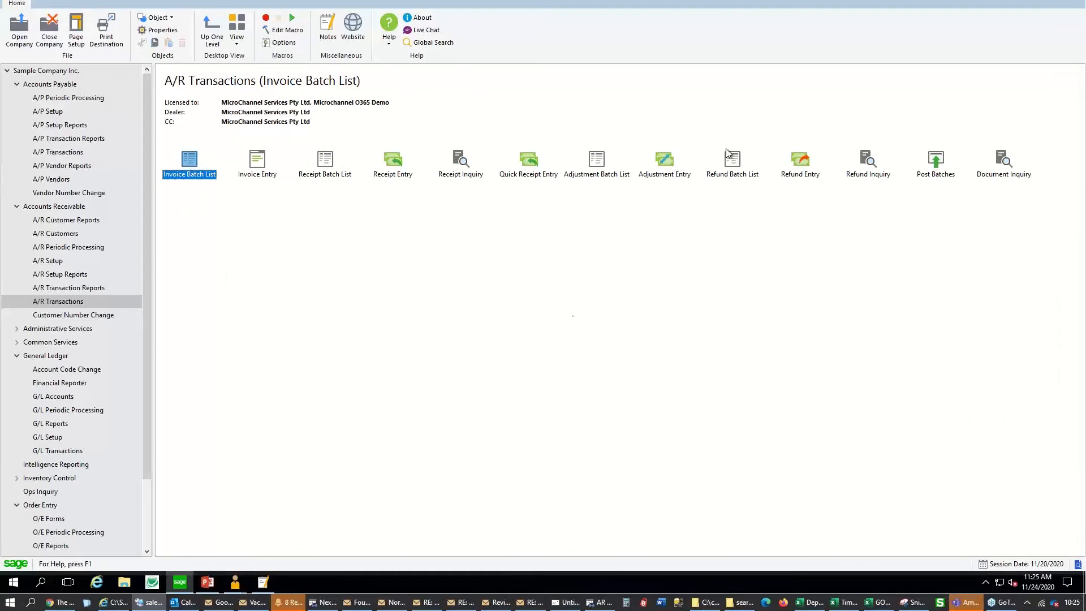
click(208, 584)
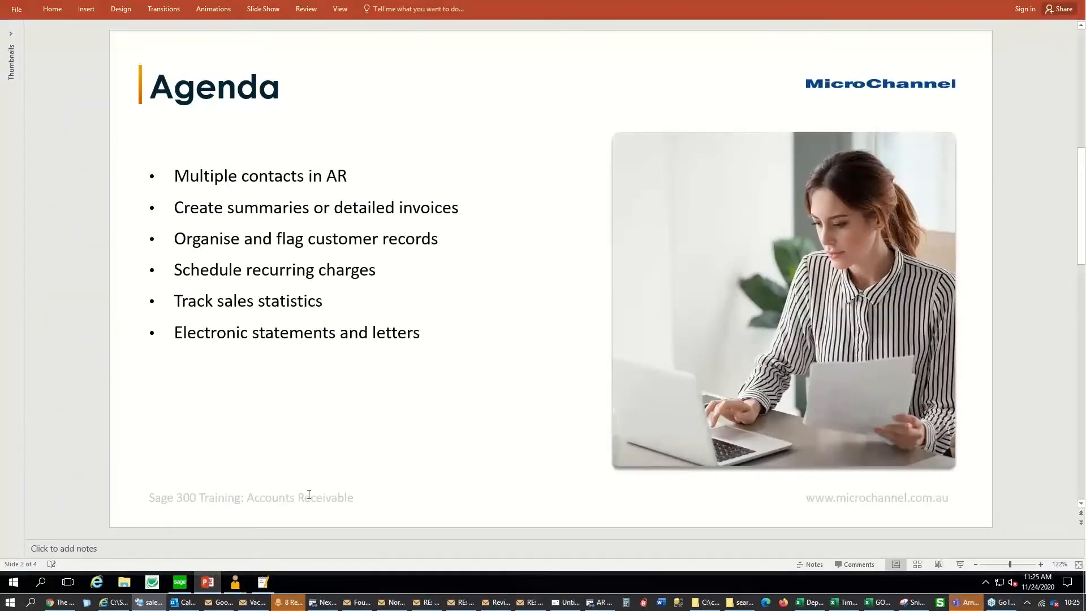
click(180, 582)
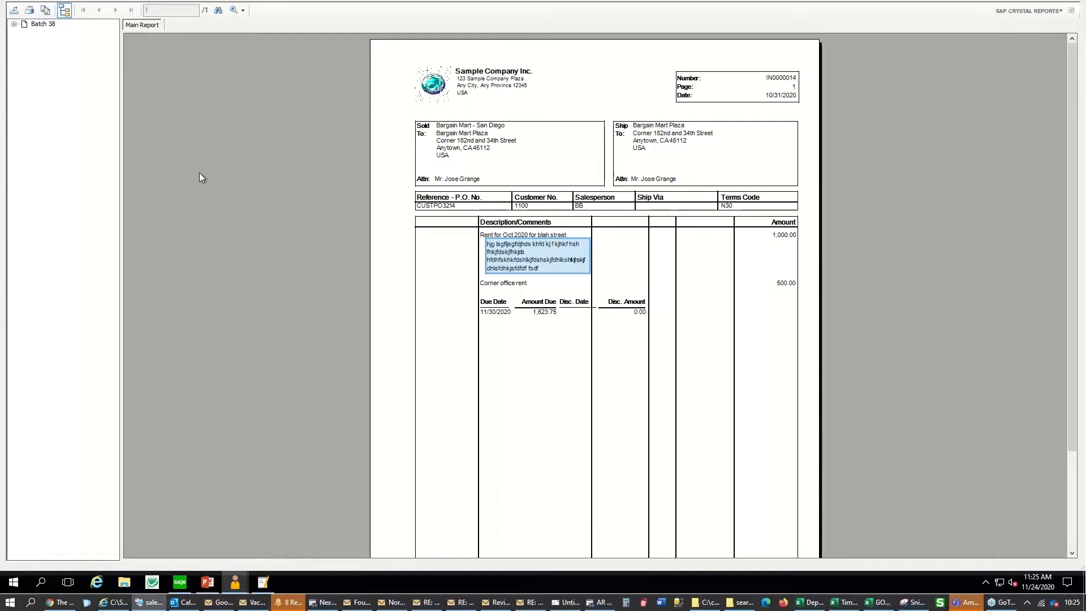
key(alt+Tab)
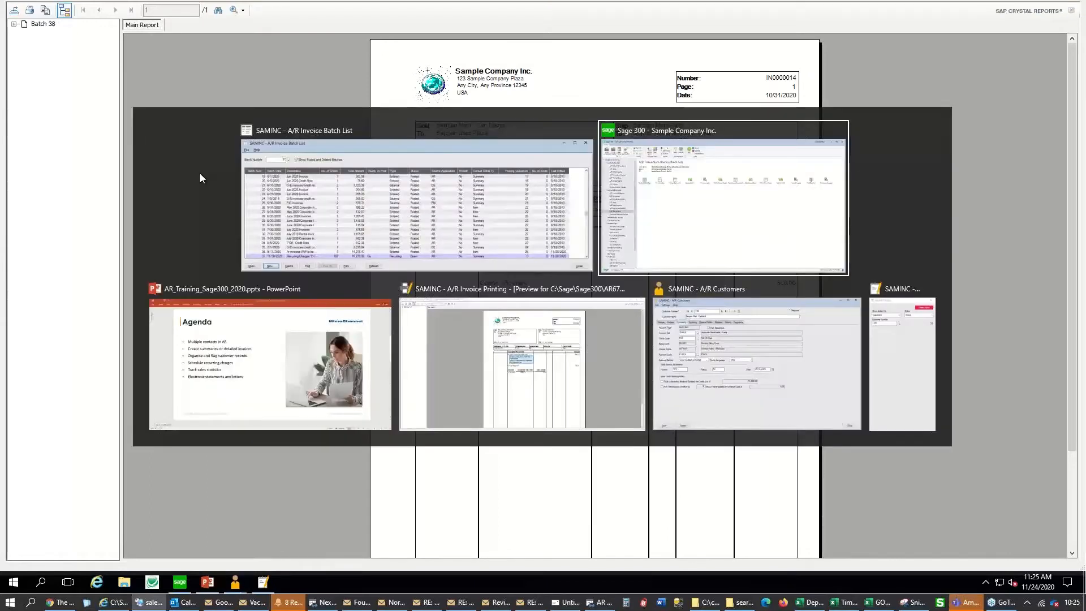
key(alt+Tab)
key(alt+Tab)
key(alt+Tab)
key(alt+Tab)
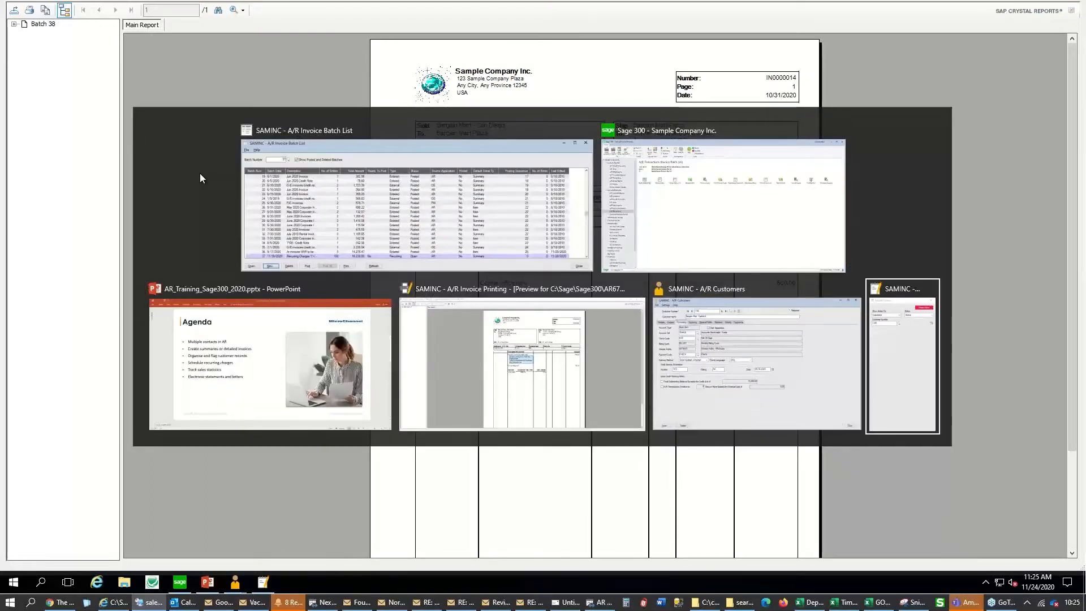
key(alt+Tab)
key(alt+Tab)
key(alt+Tab)
key(alt+Tab)
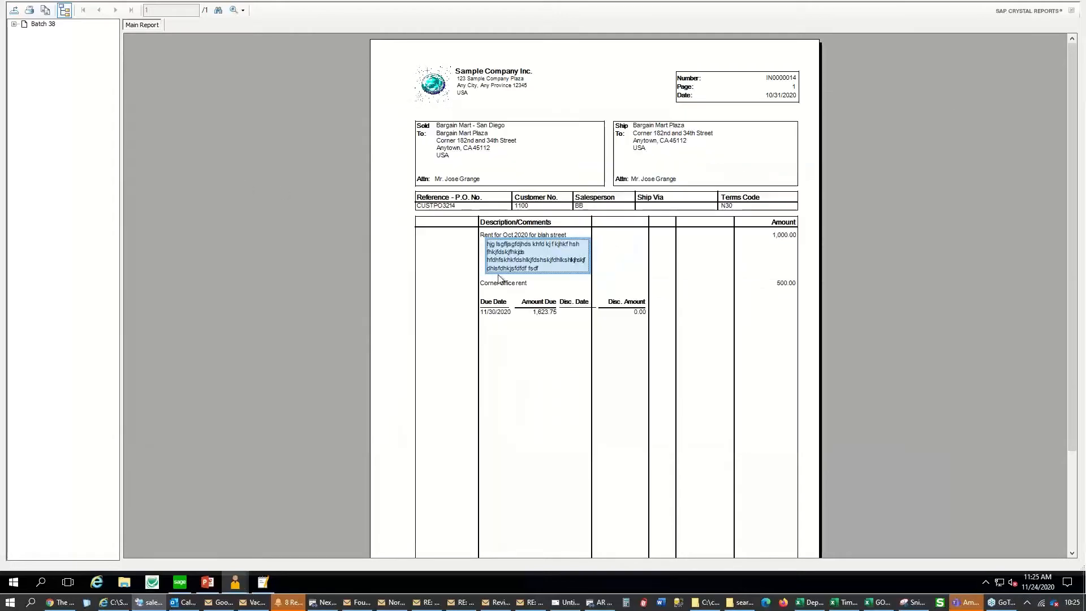
right_click(264, 583)
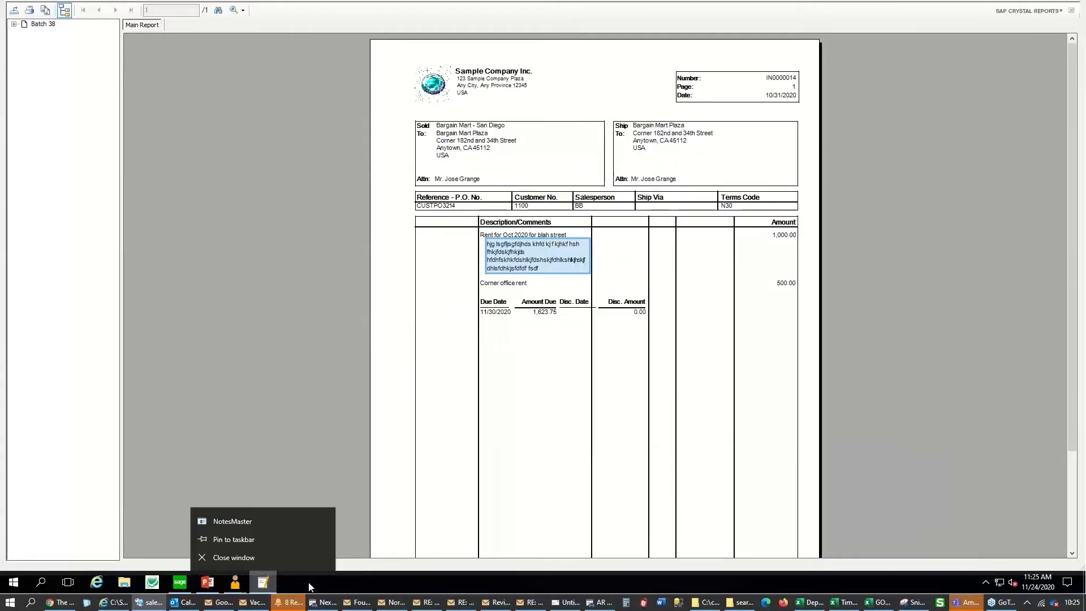
click(270, 560)
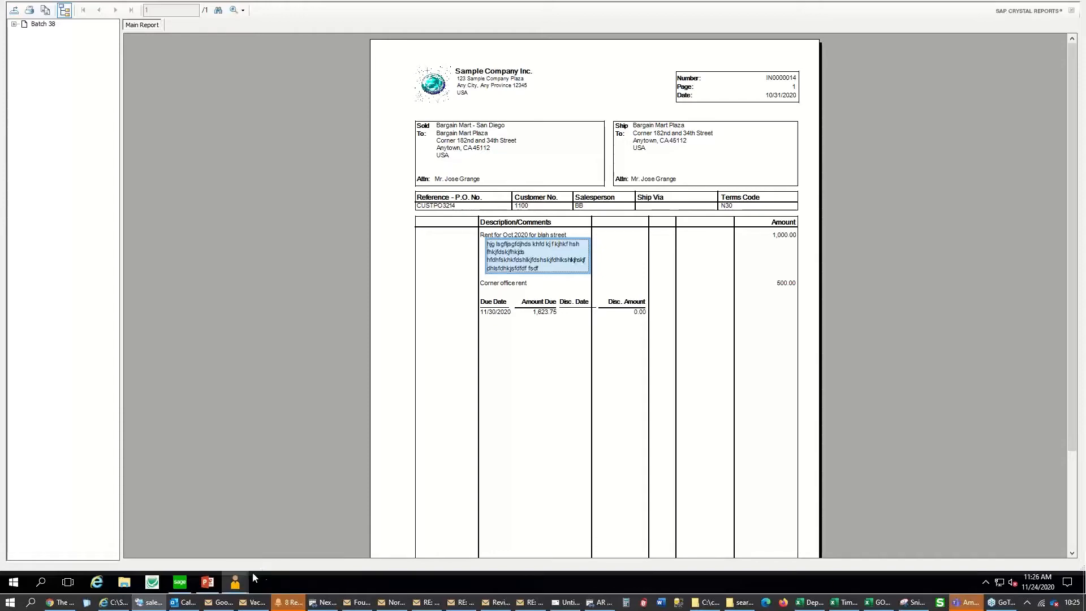
mouse_move(212, 583)
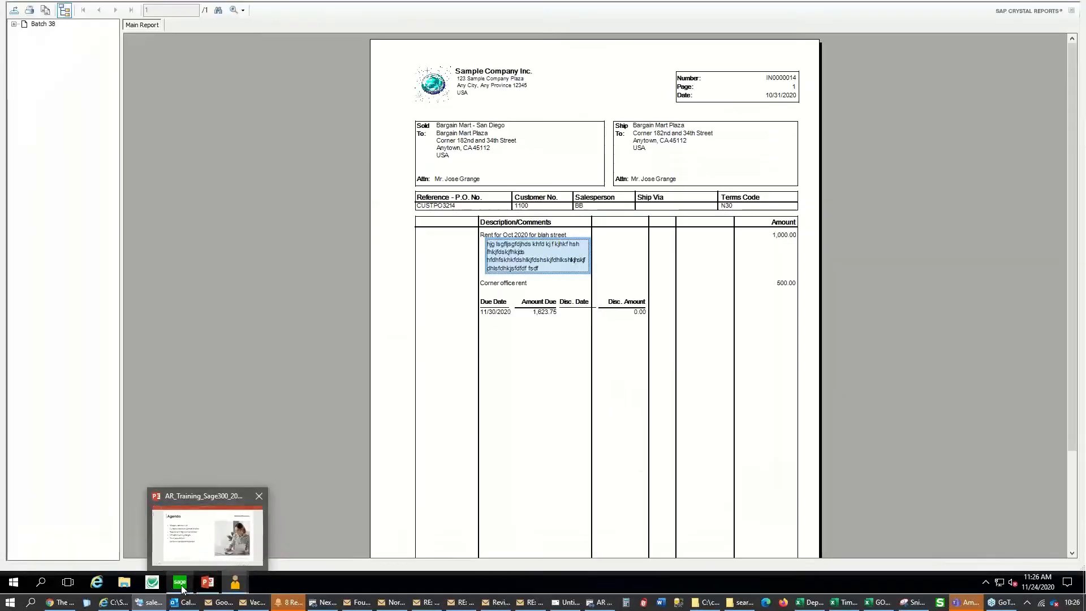
click(180, 583)
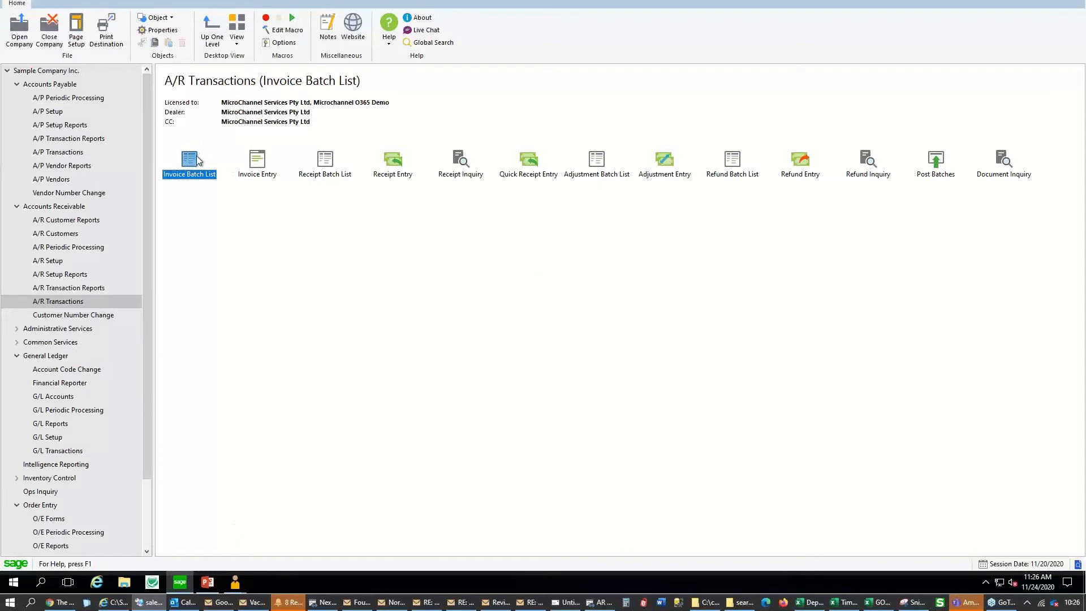
With the preview still stuck, end both hung Sage 300 UI Container processes in Task Manager
double_click(197, 161)
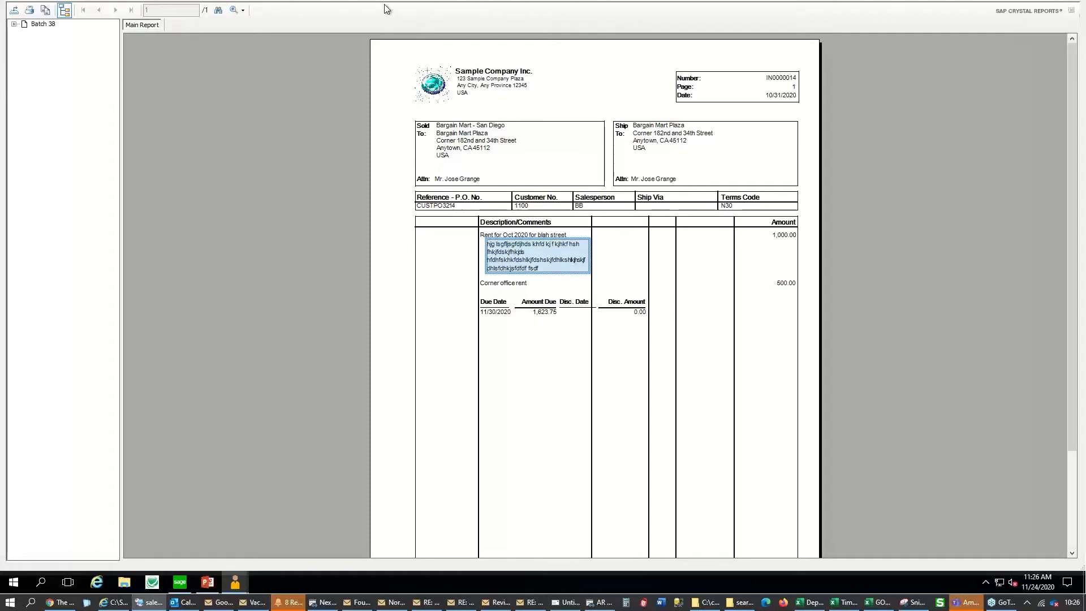
click(14, 11)
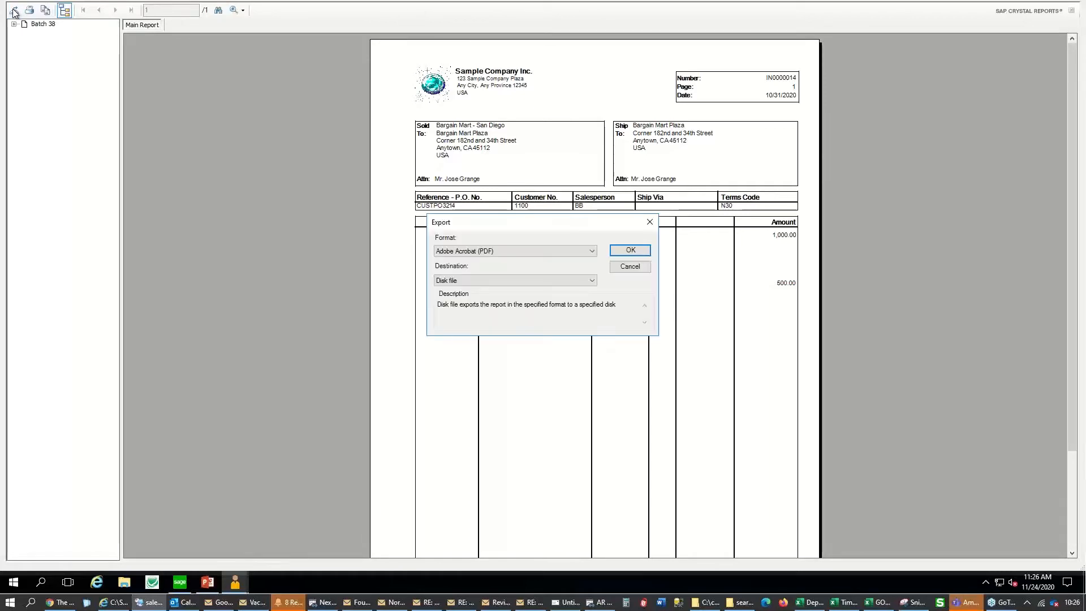
key(Escape)
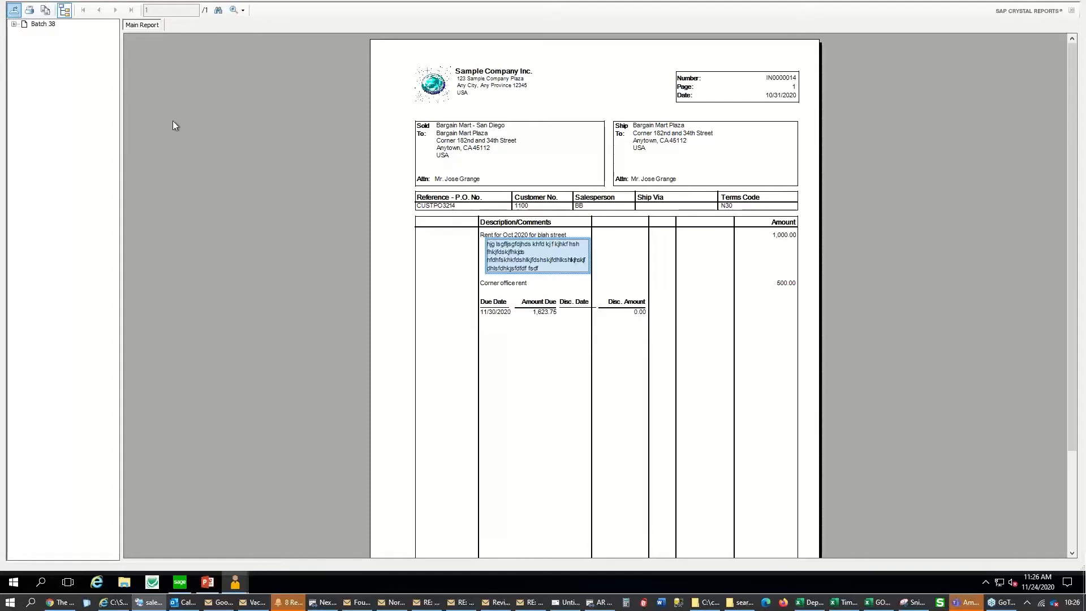
right_click(744, 573)
click(792, 525)
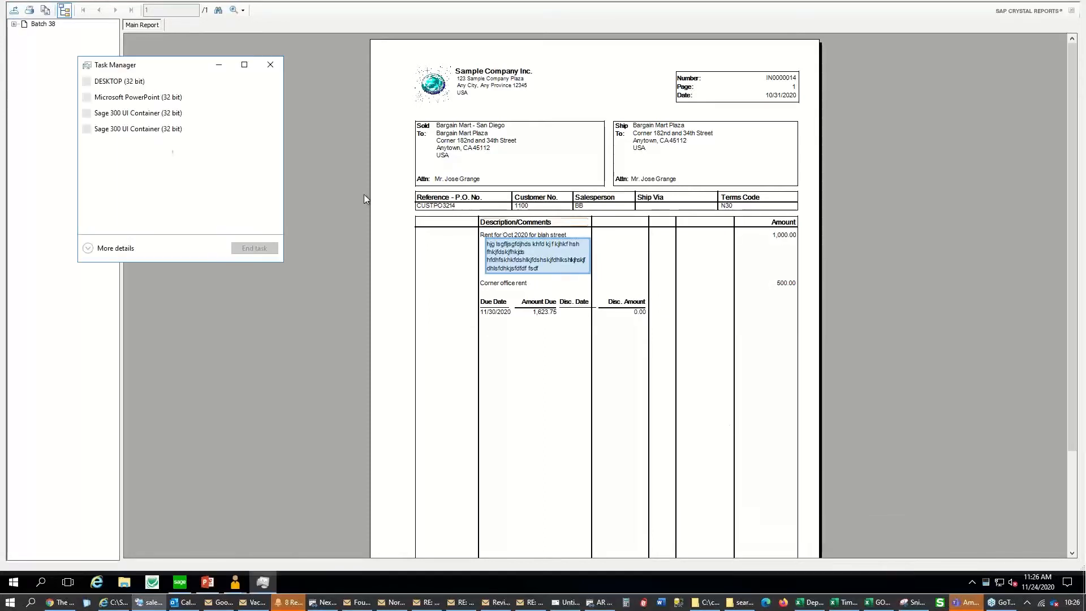
click(98, 116)
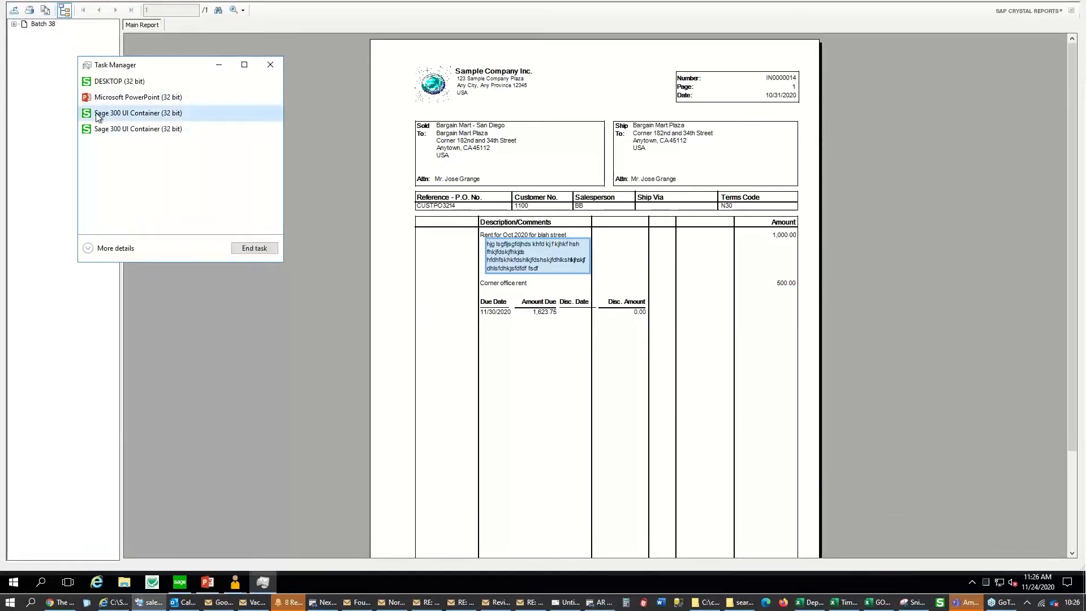
click(255, 248)
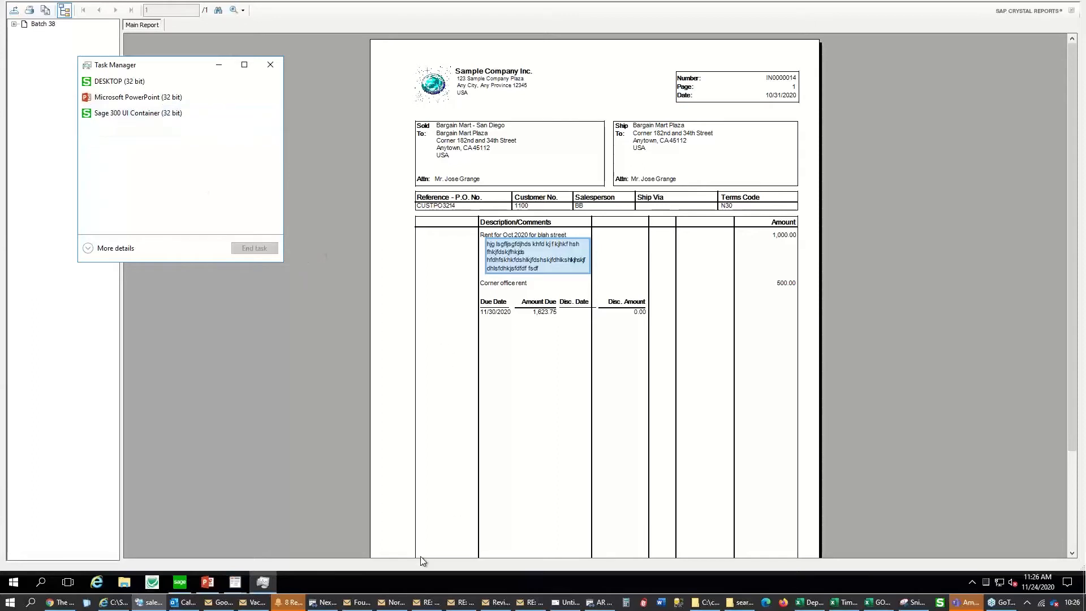
right_click(413, 575)
click(141, 113)
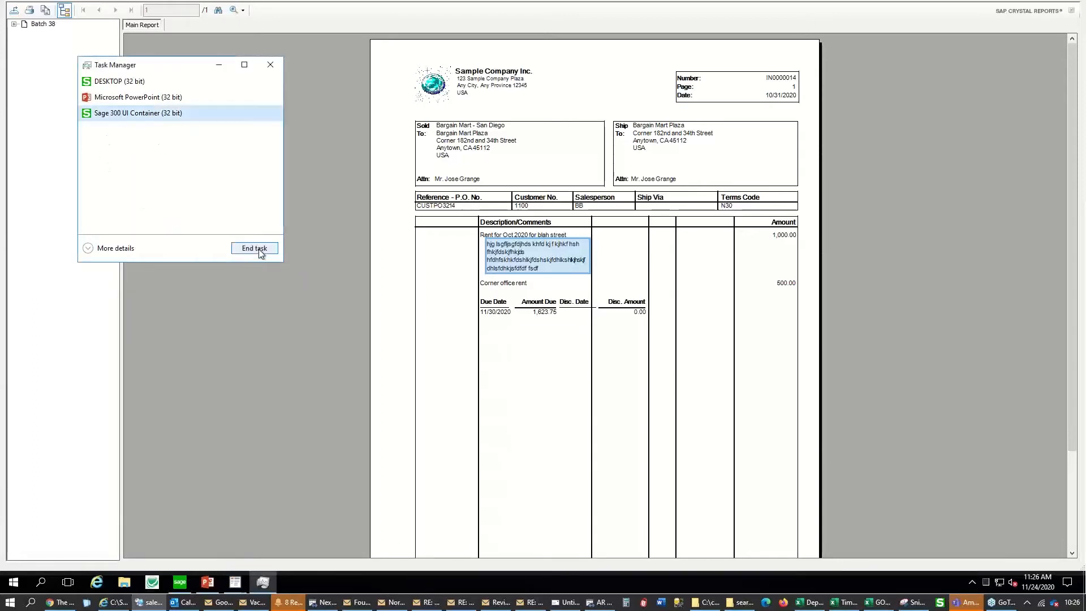
click(258, 249)
click(457, 238)
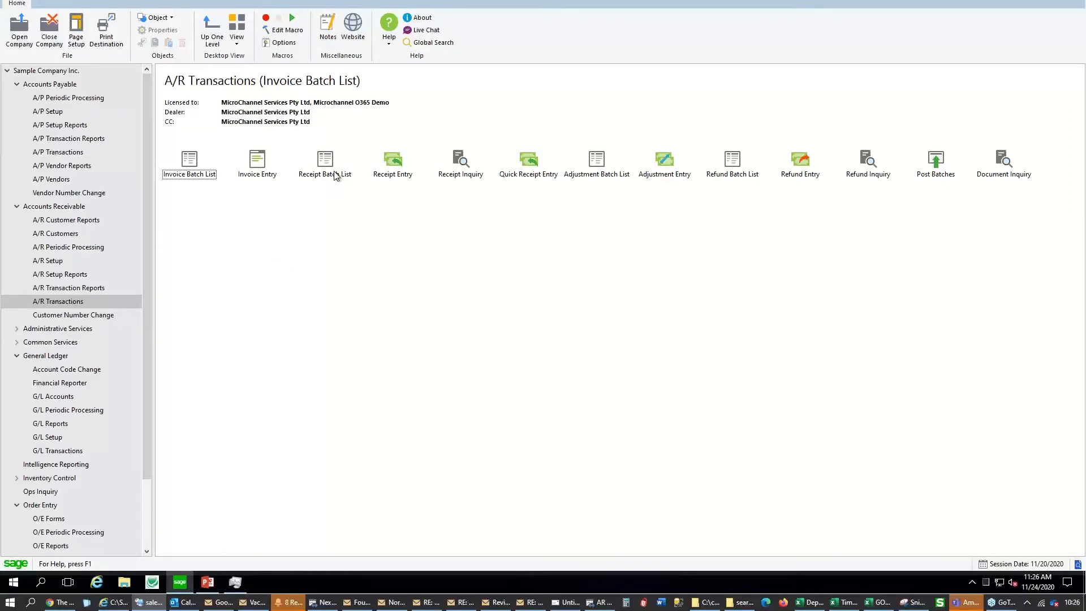
Decline posting batch 38 from the Invoice Batch List, close it, and go to A/R Customers
double_click(190, 158)
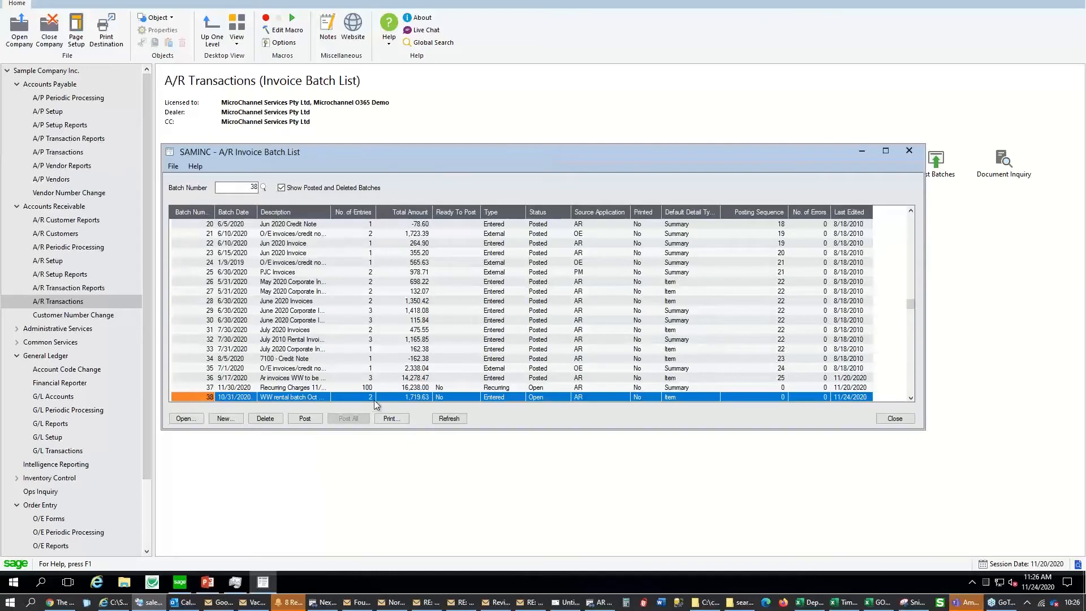
click(372, 396)
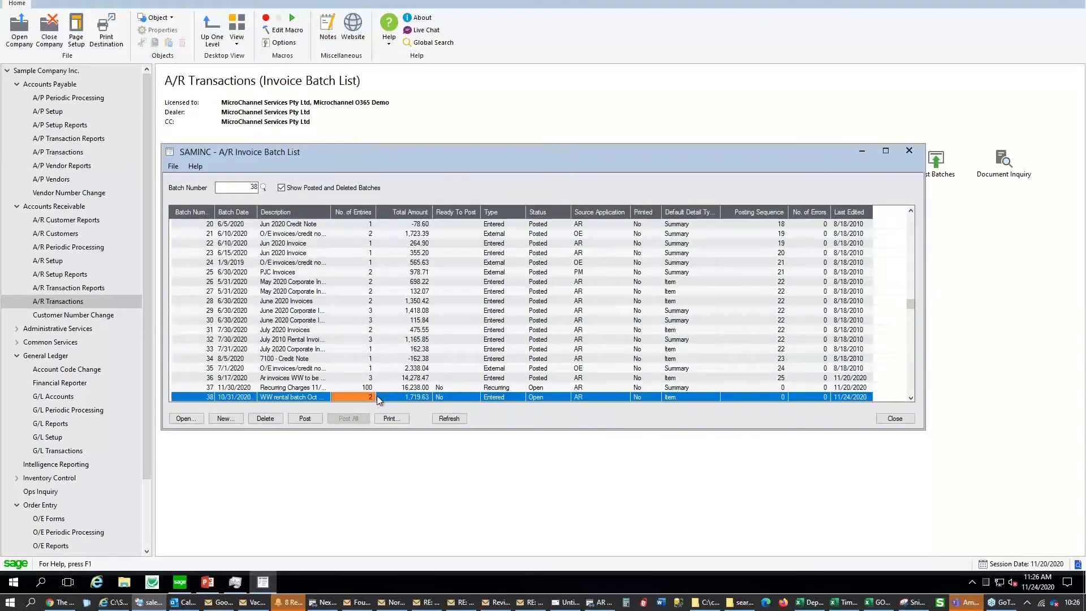
click(305, 419)
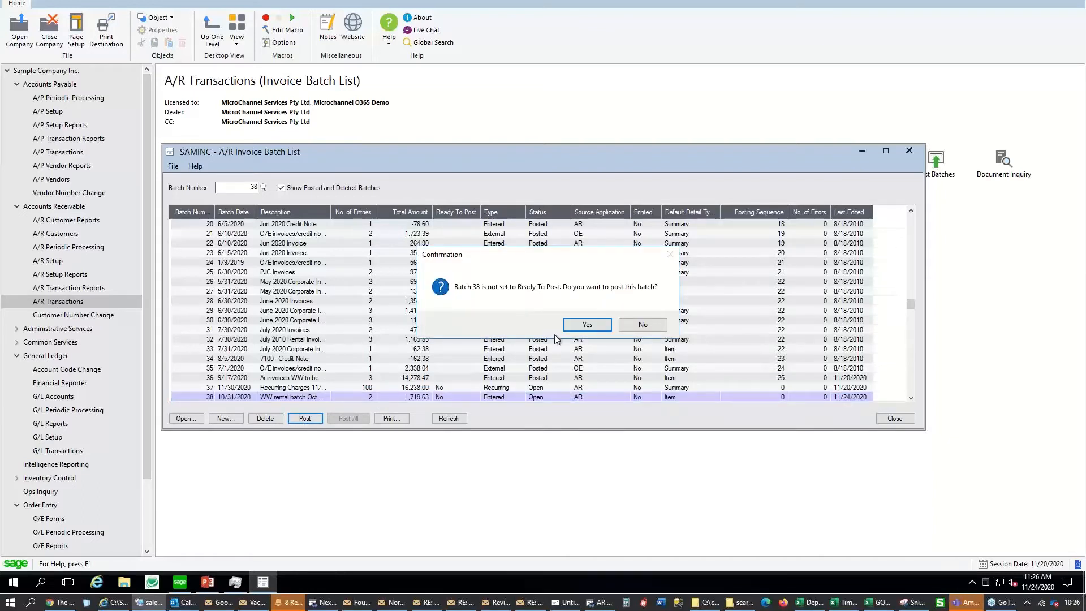
click(635, 323)
click(909, 150)
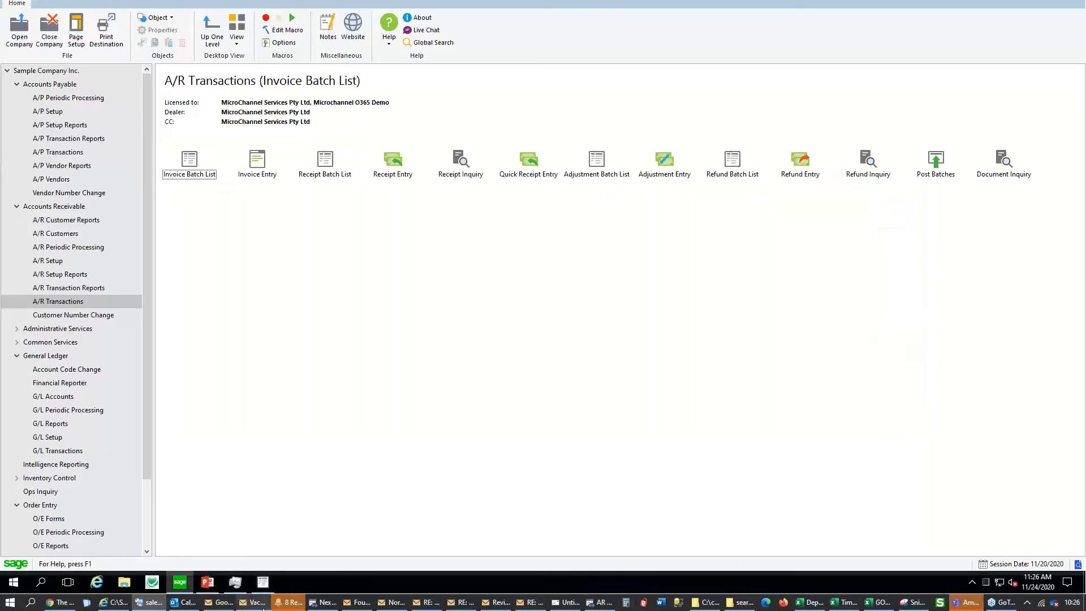
click(206, 583)
click(60, 238)
Open Customers, advance one record, and attempt Inactive, blocked by unpaid documents
click(333, 177)
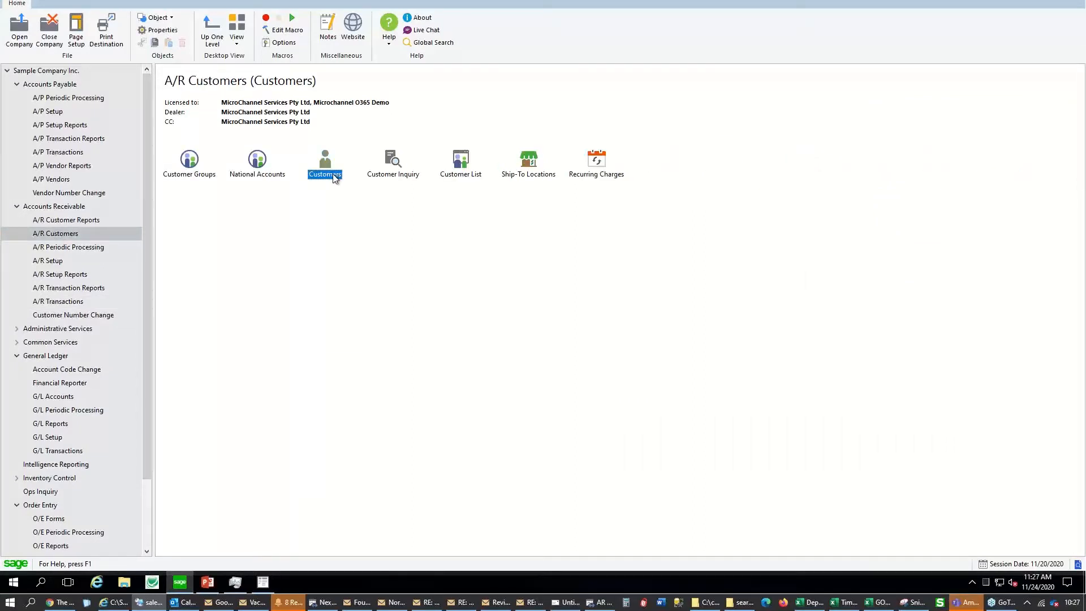
double_click(334, 175)
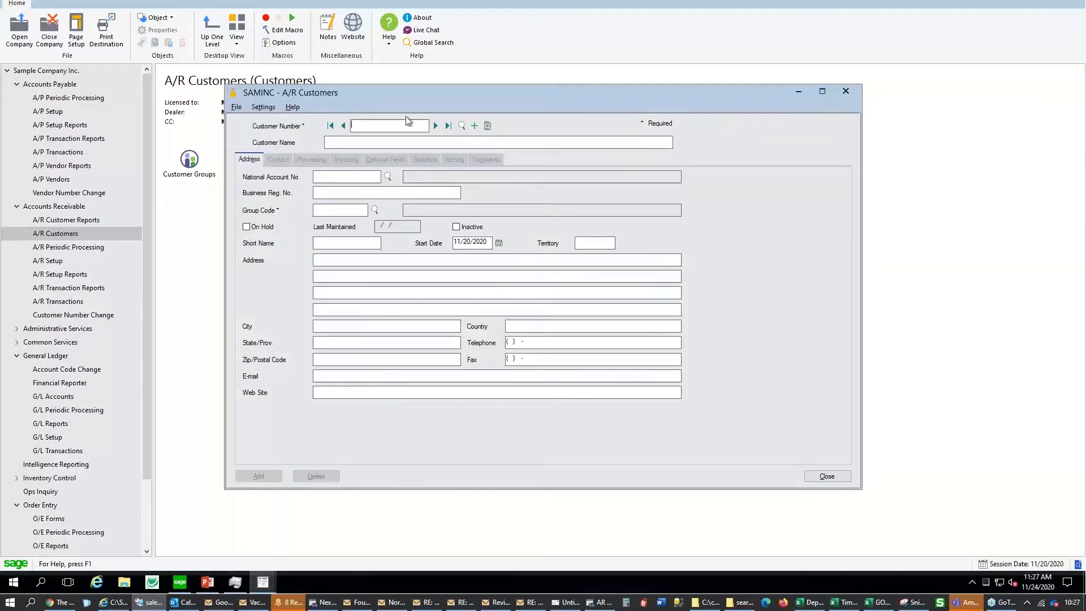
click(436, 125)
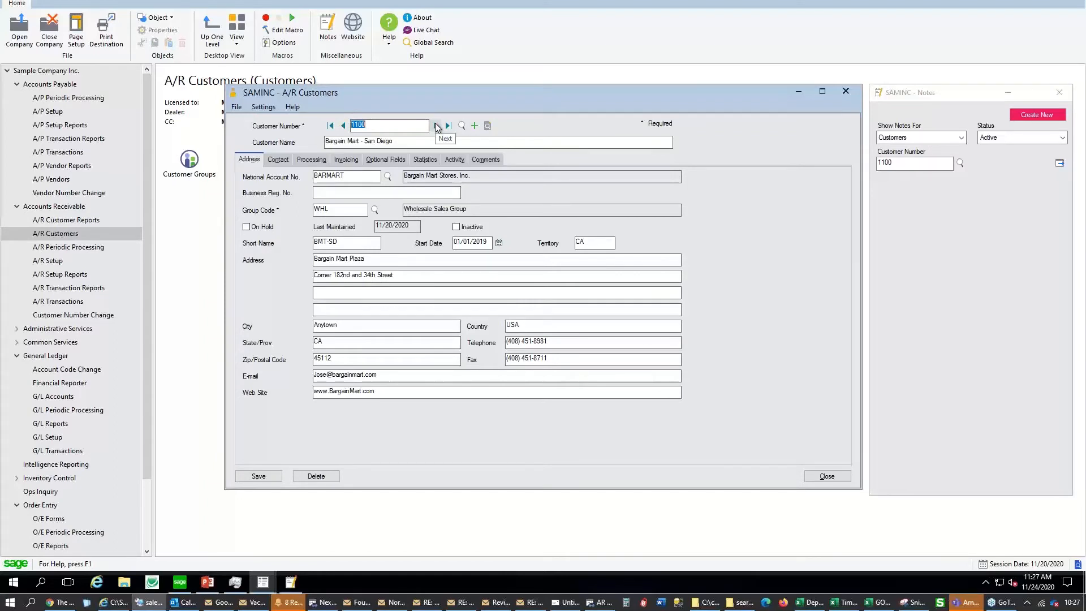
click(456, 228)
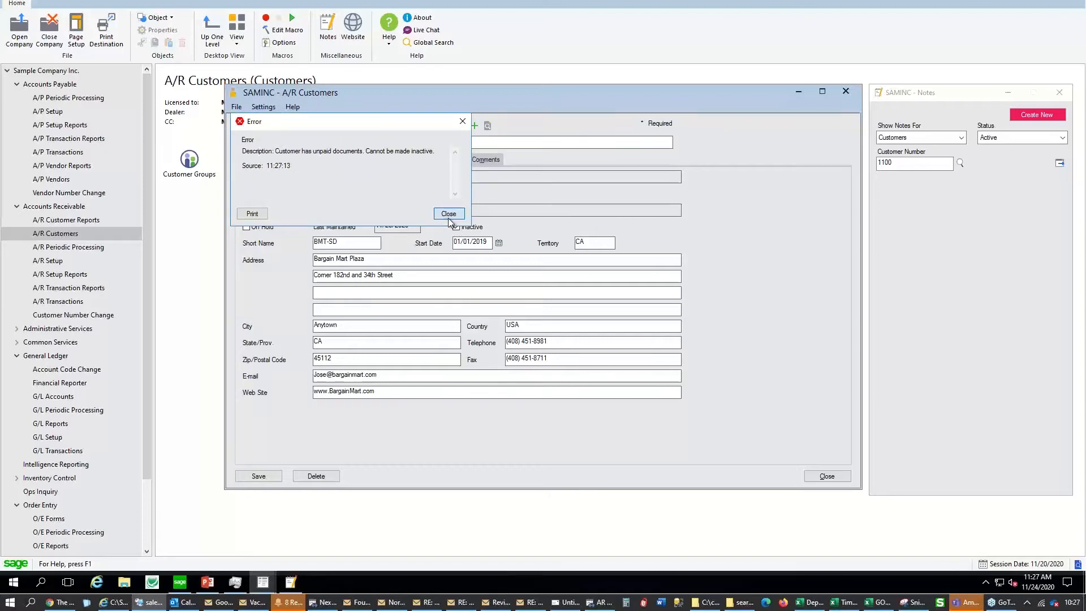
click(449, 214)
Advance to 1210 ACME Plumbing, put it On Hold instead of inactive, and save
click(436, 126)
click(435, 125)
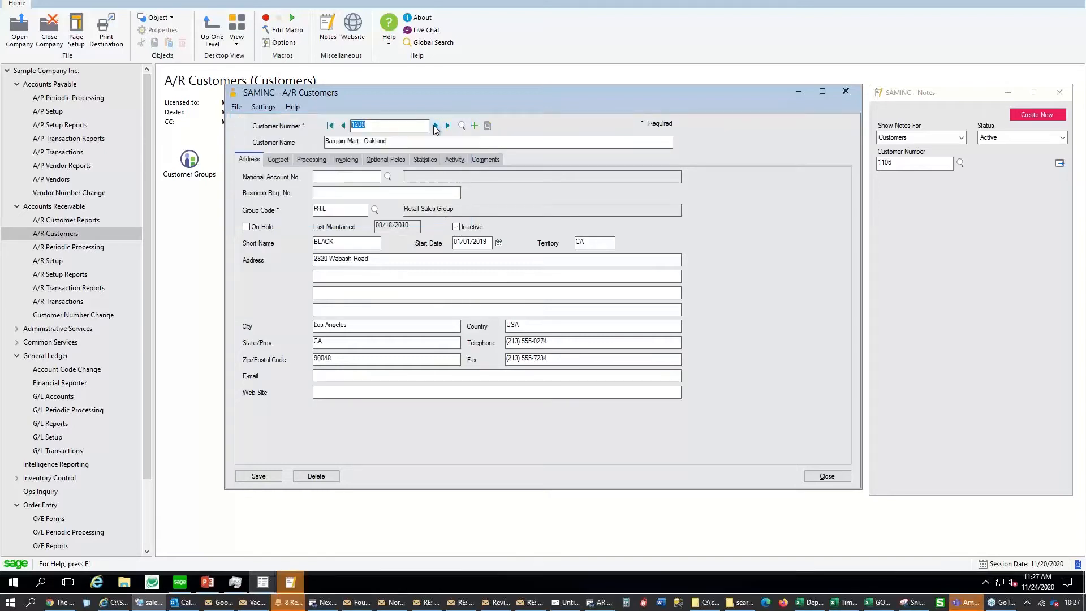
click(435, 126)
click(457, 227)
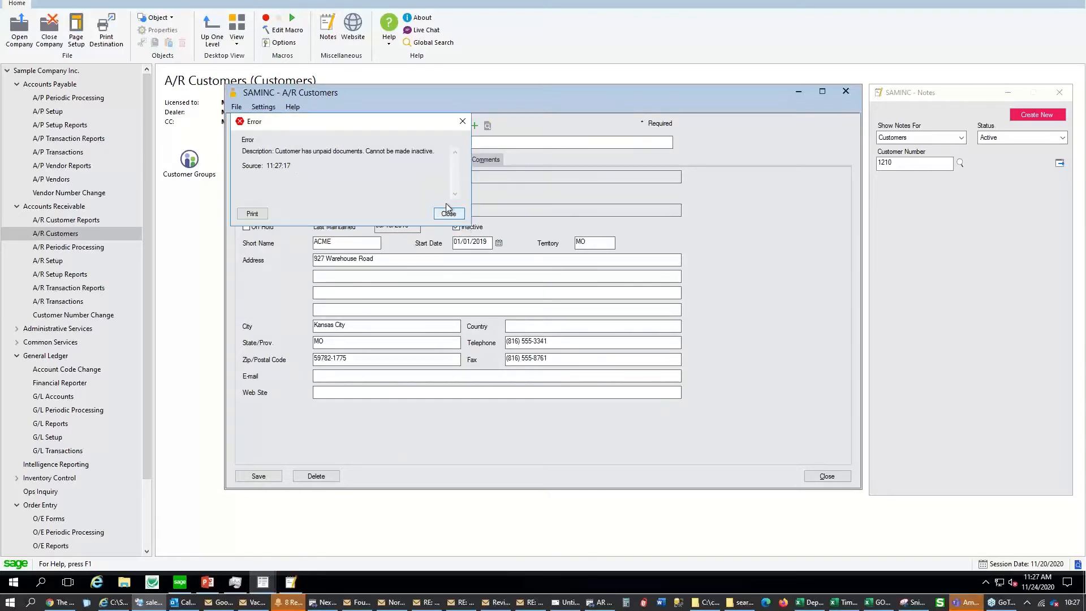
click(460, 216)
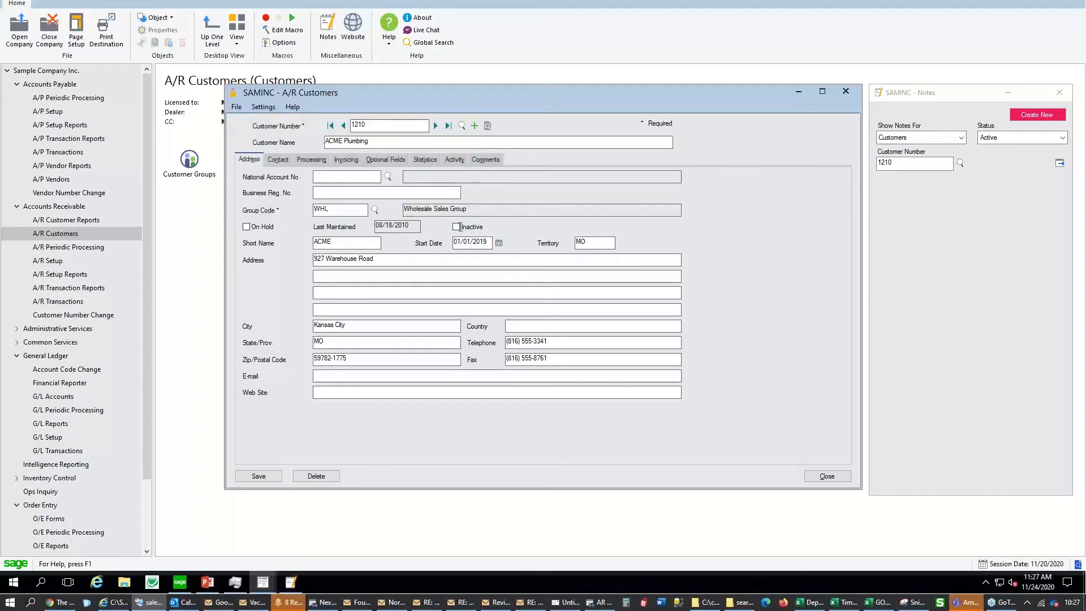
click(259, 228)
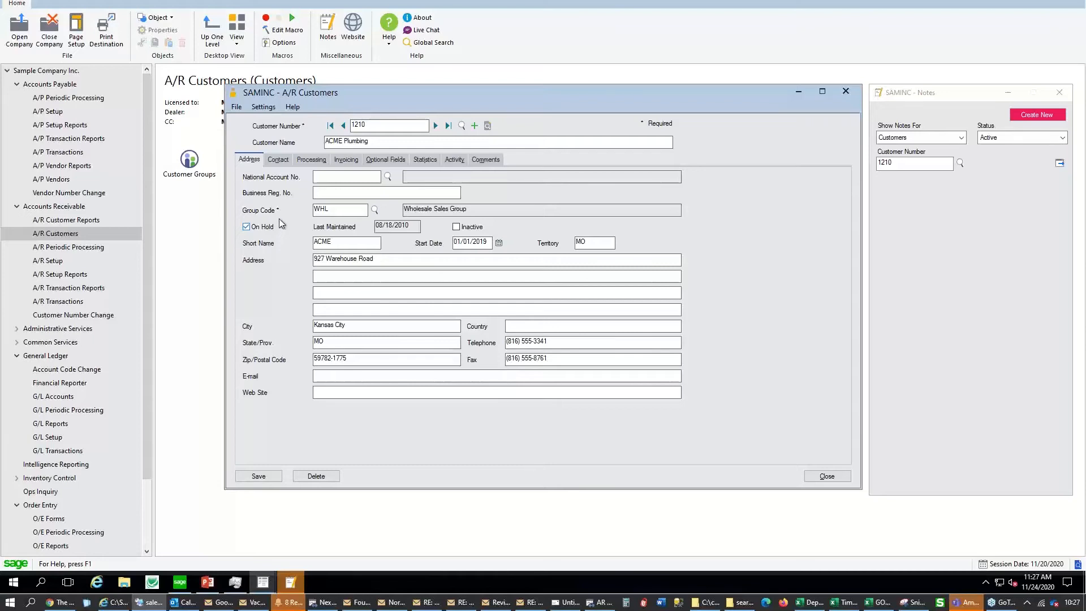
click(448, 125)
click(568, 320)
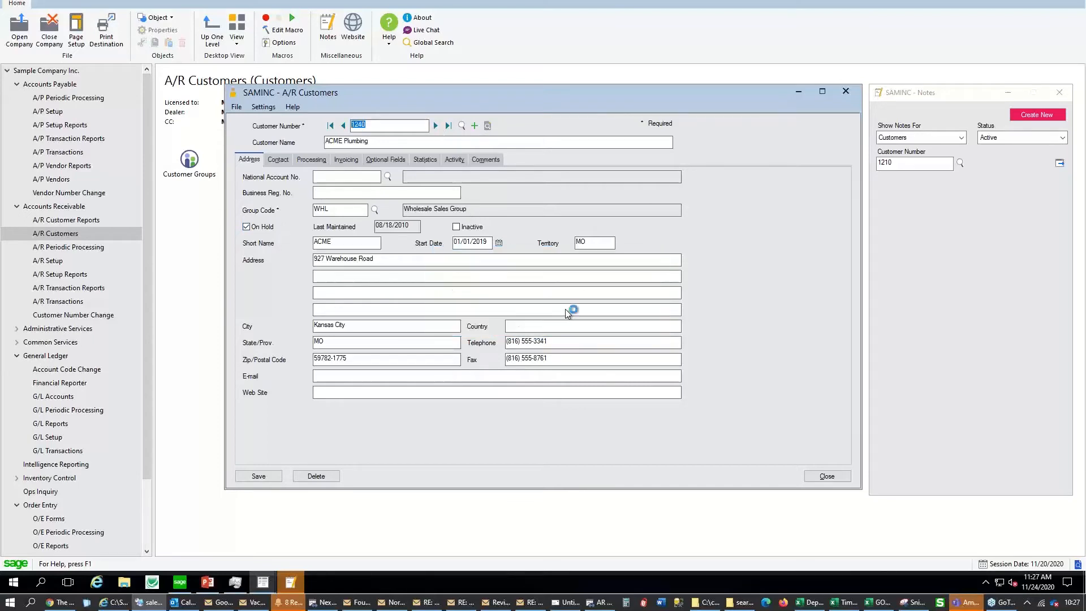
Attempt to inactivate 1240 The Courtyard, then open and close the customer Finder
click(456, 227)
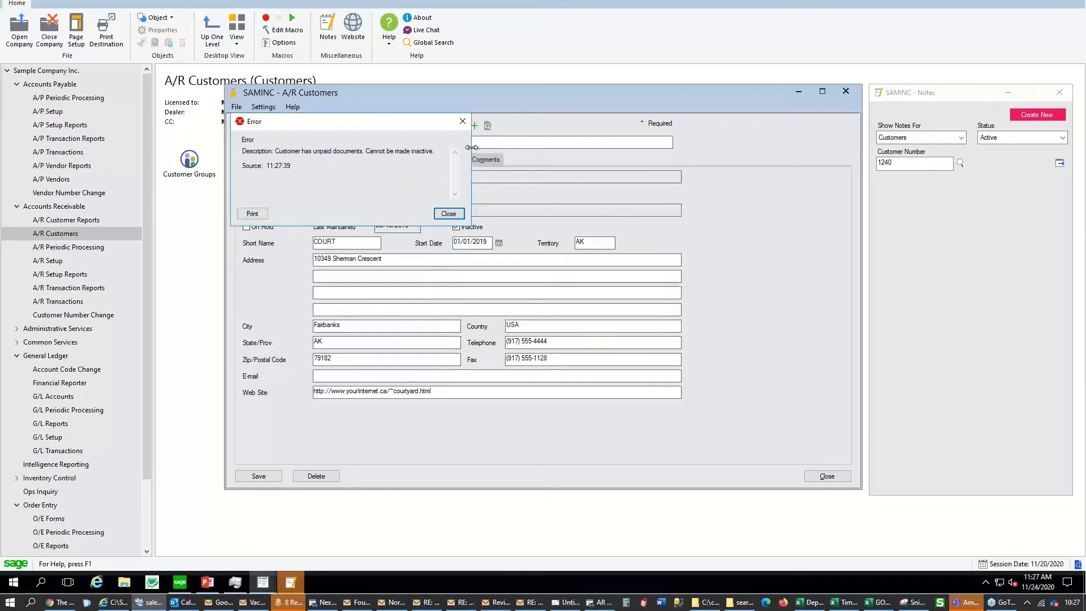
click(448, 213)
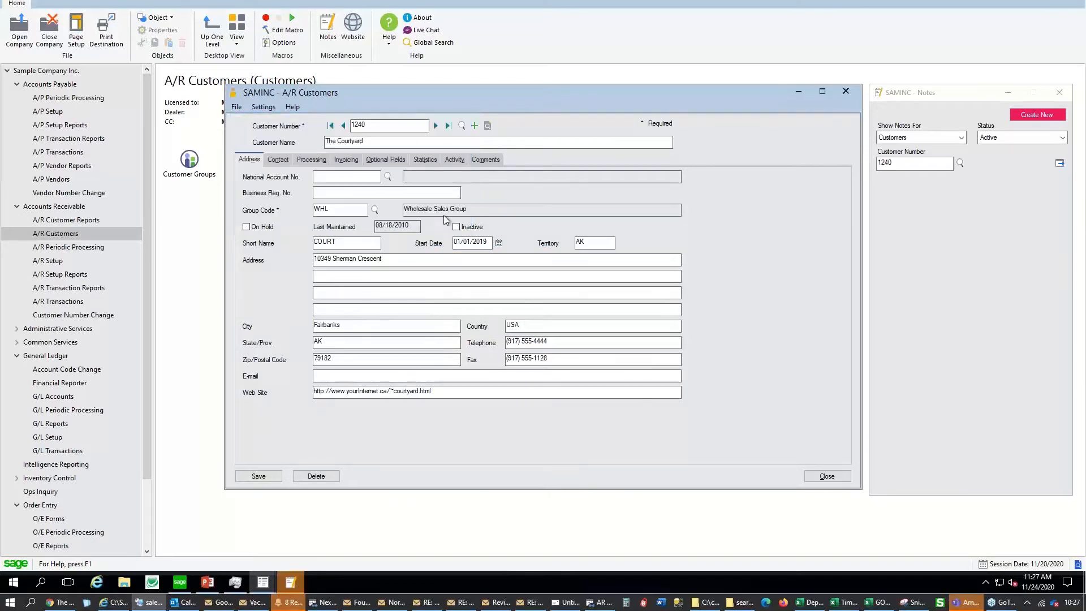
click(463, 125)
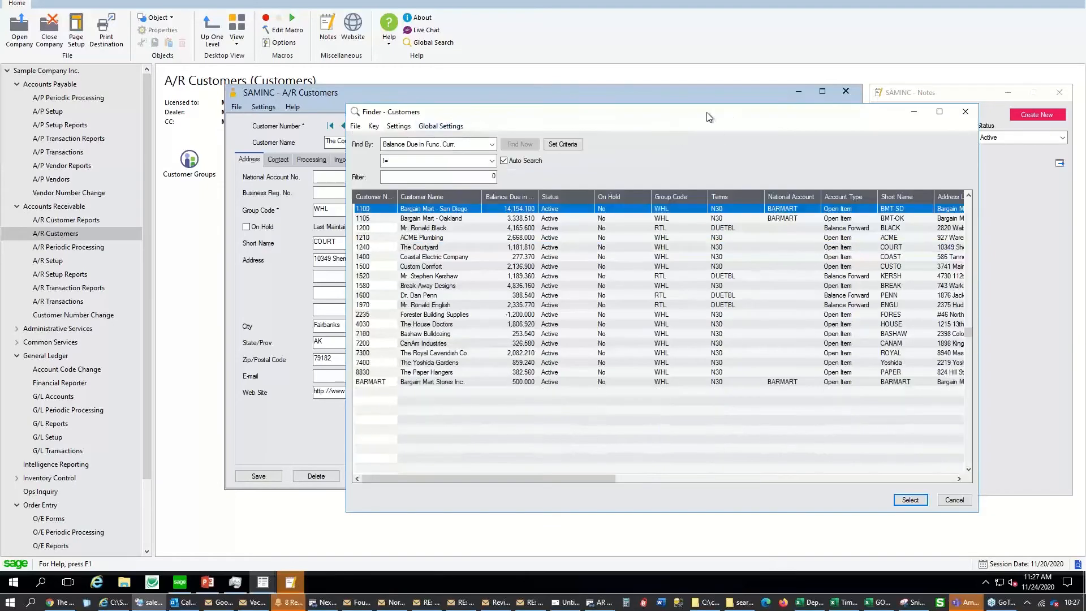
drag(681, 118, 485, 98)
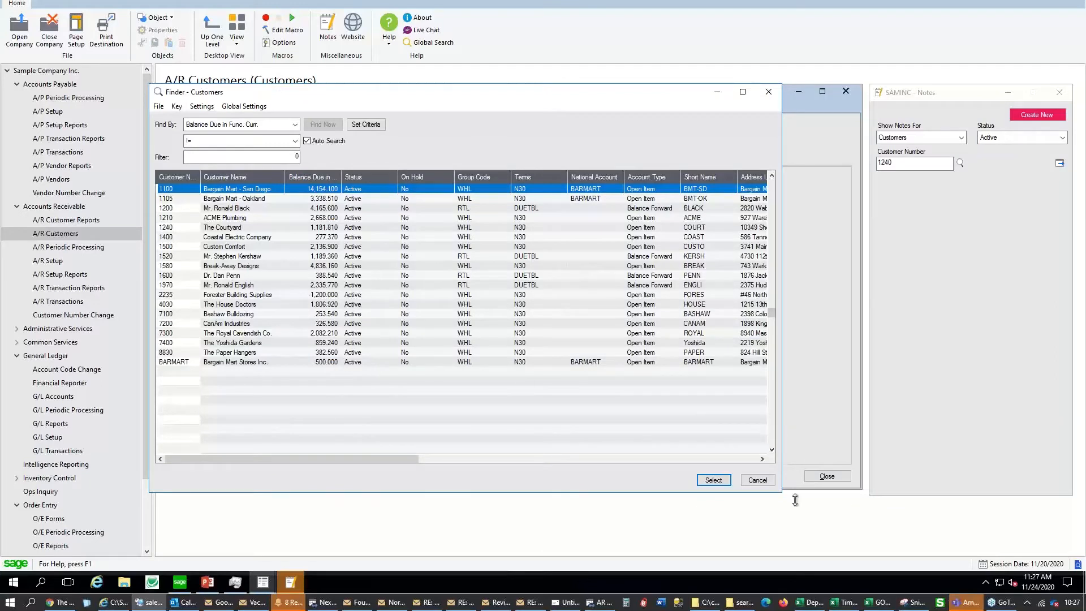
click(758, 480)
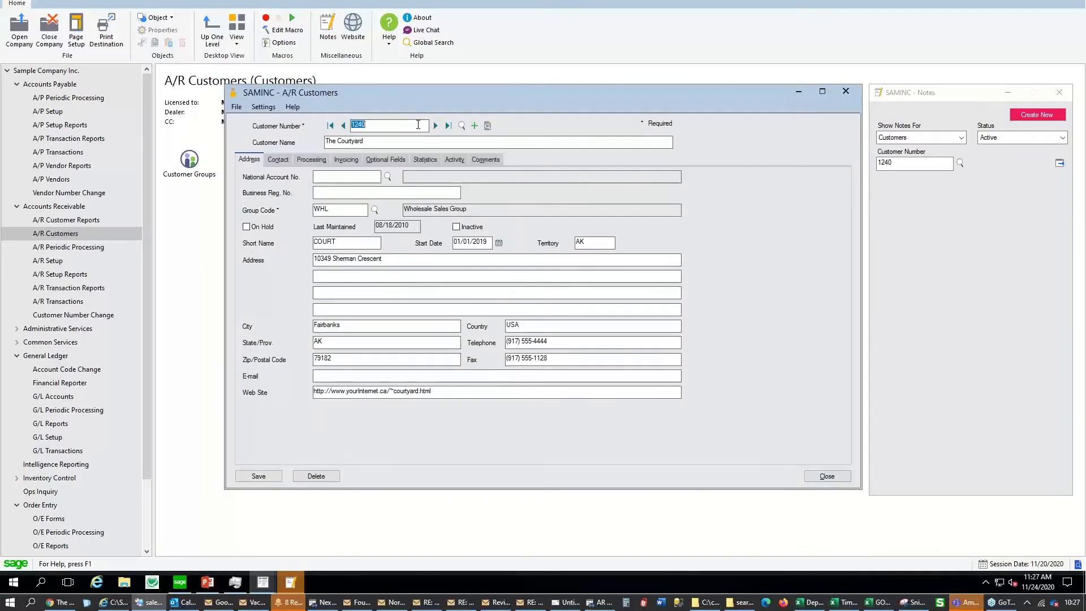
Load customer 9999, change the number to 9998, and name it 'New test'
text(9999)
key(Tab)
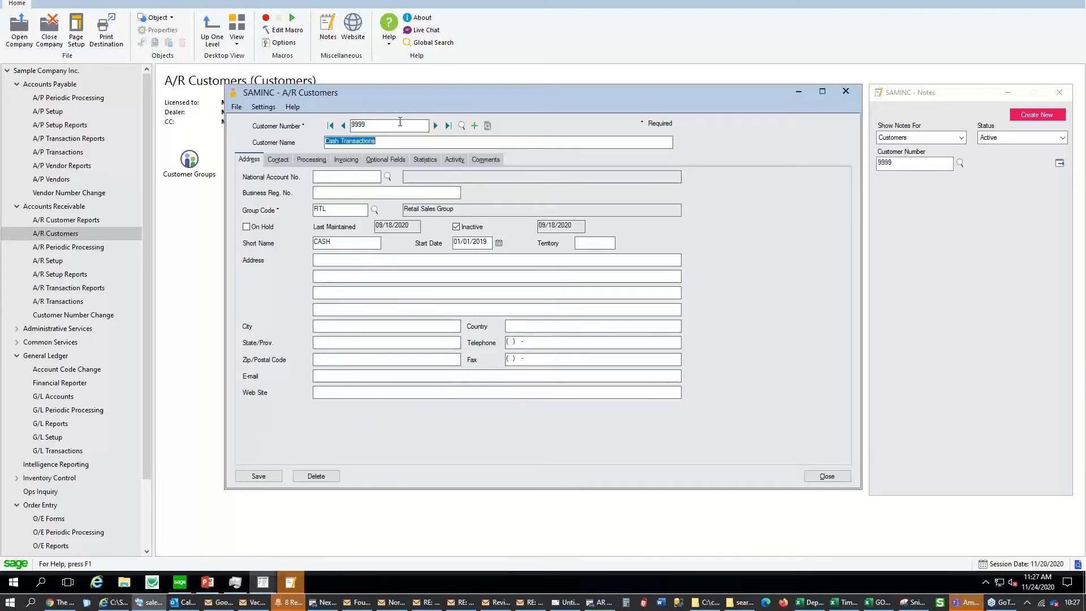
click(400, 122)
key(BackSpace)
text(8)
key(Tab)
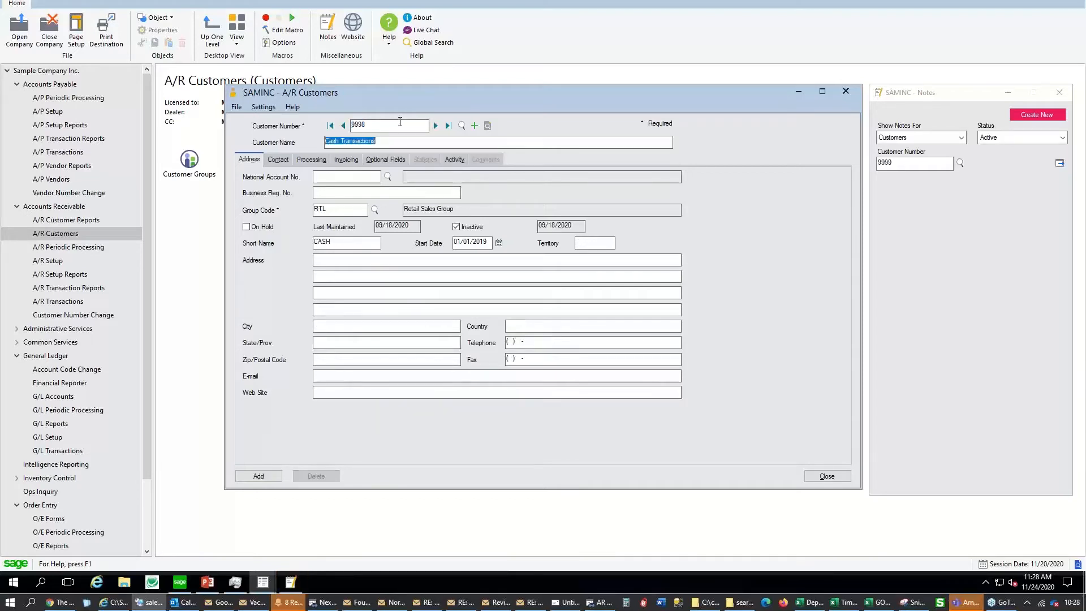
text(New test)
key(Tab)
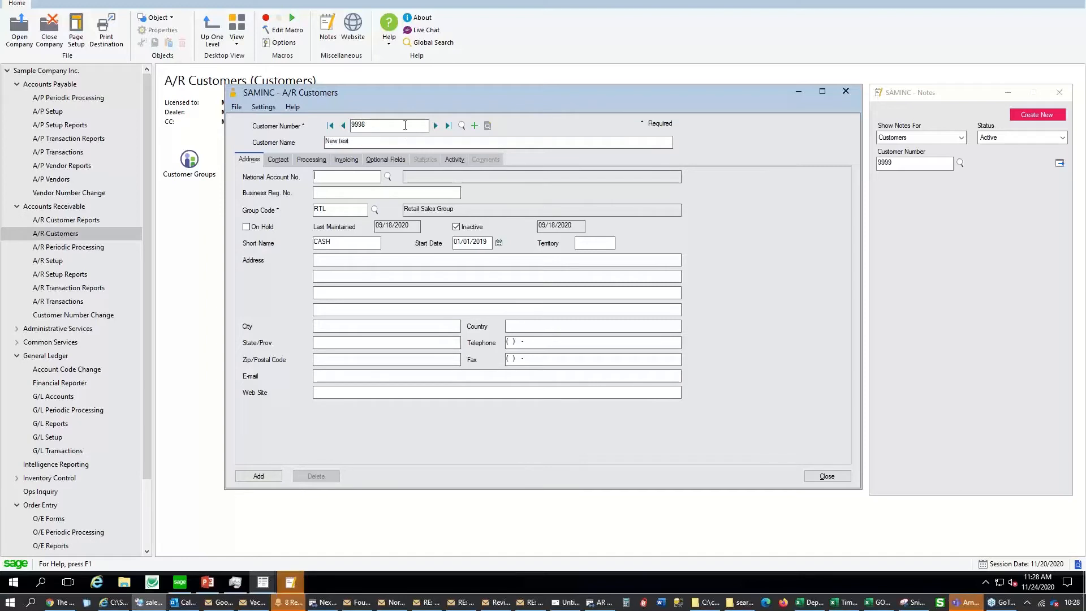
Add customer 9998 with Inactive cleared, then tick Inactive on the saved record
click(456, 227)
click(280, 160)
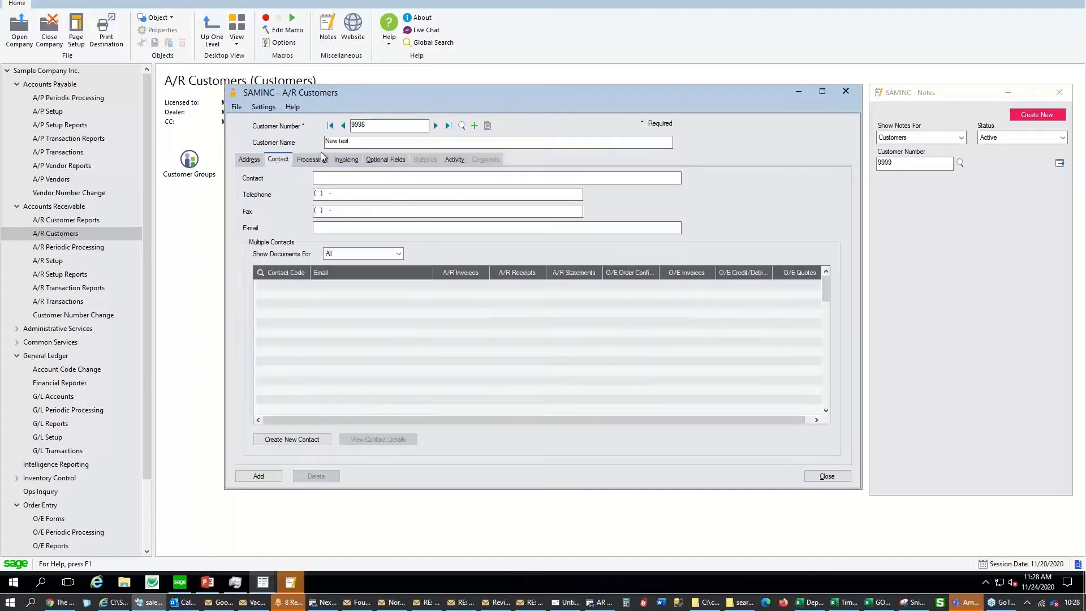
click(312, 159)
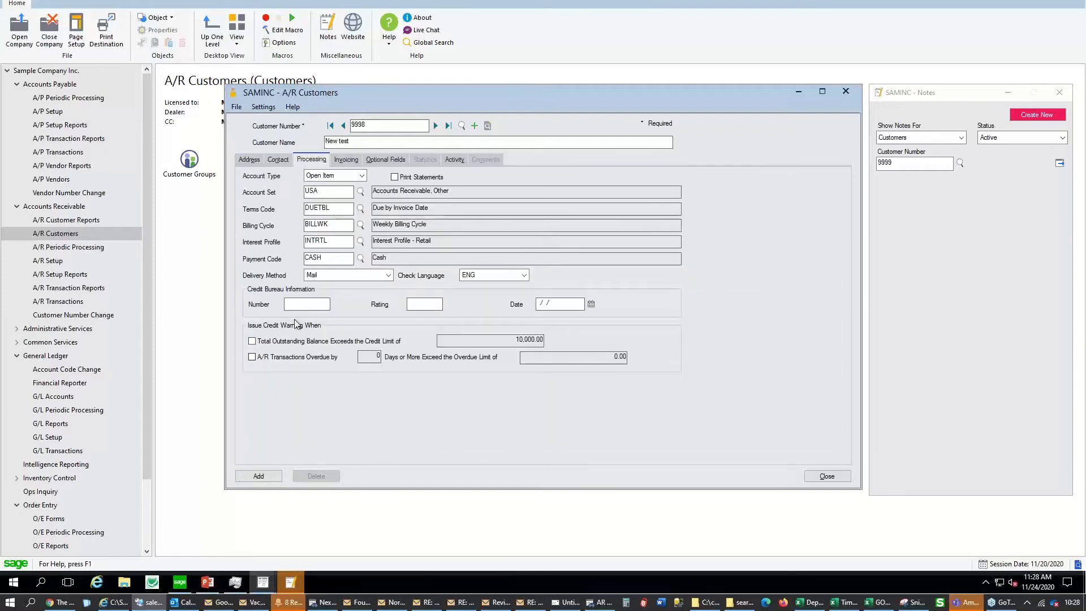
click(249, 160)
click(257, 476)
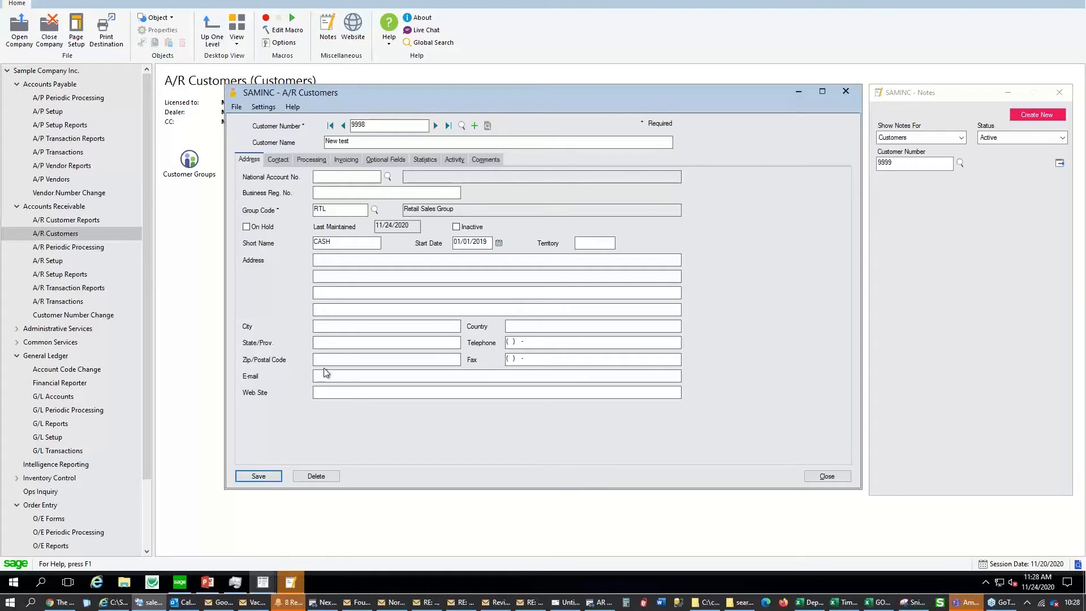
click(466, 228)
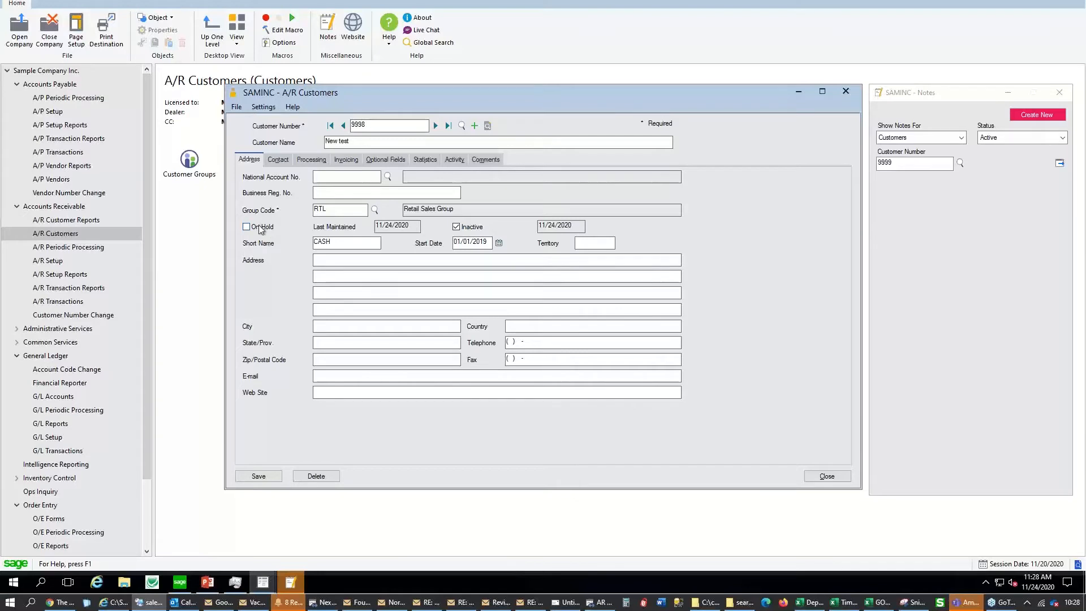
Create and save the customer note 'Wanring - deliveries must be to a SHIP TO'
drag(740, 90, 659, 88)
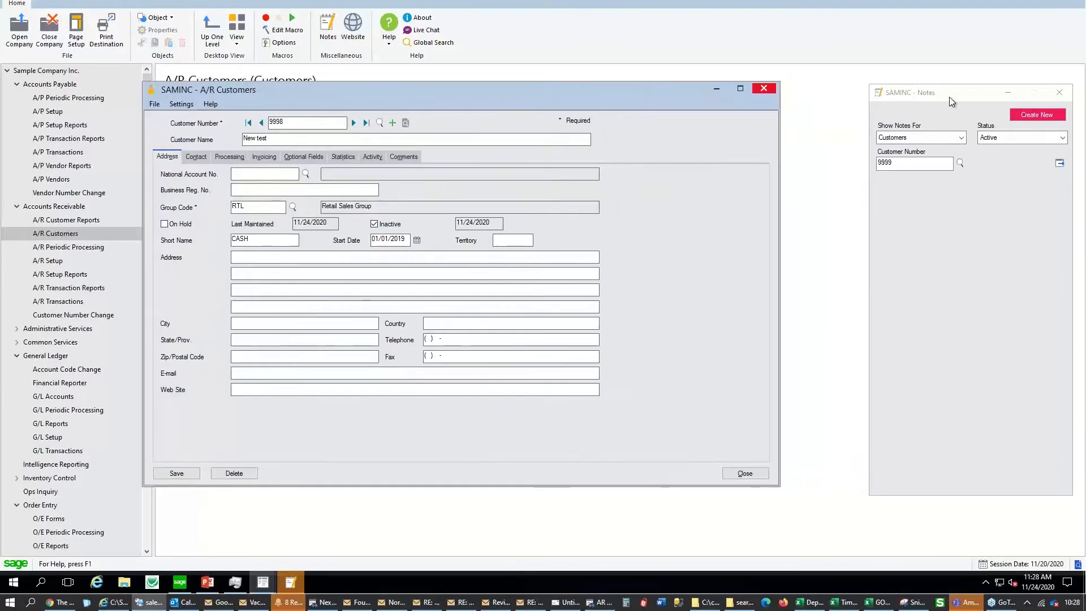
drag(950, 96, 864, 90)
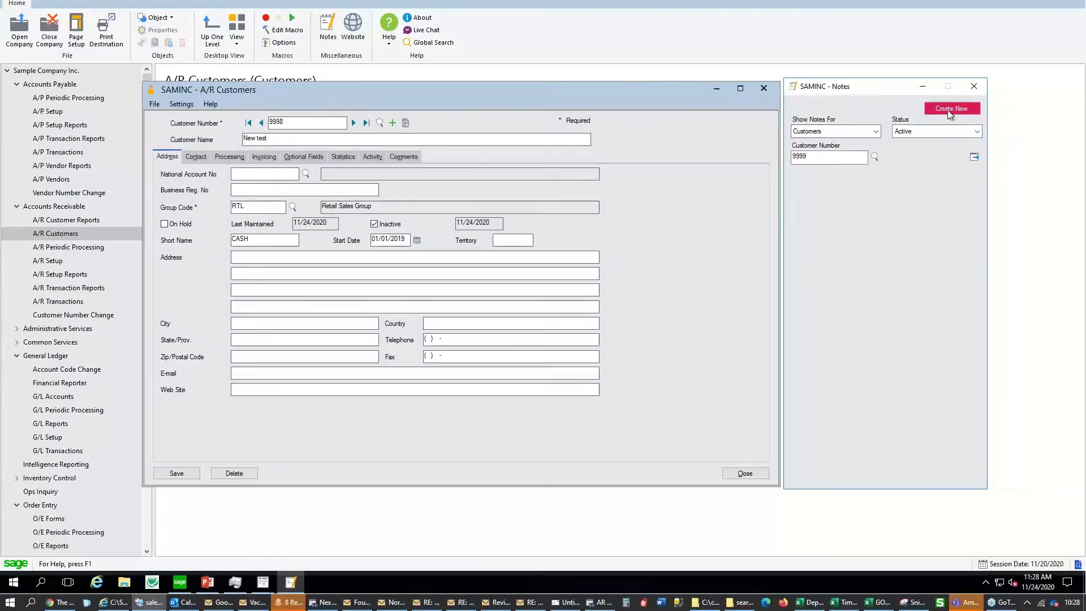
click(951, 113)
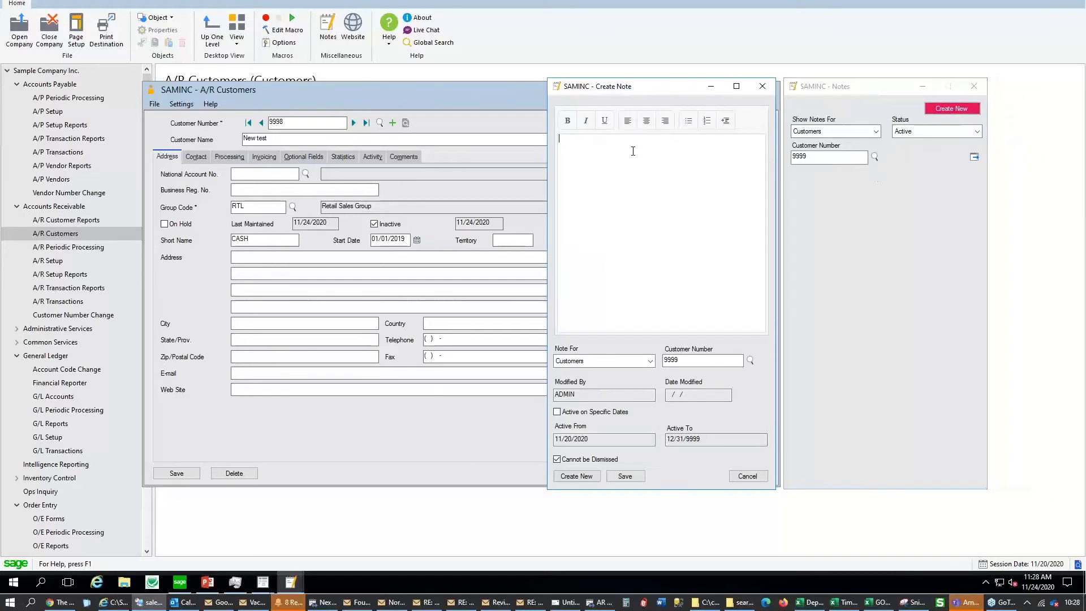
text(Wanring - deliveries must be to a SHIP TO)
click(625, 476)
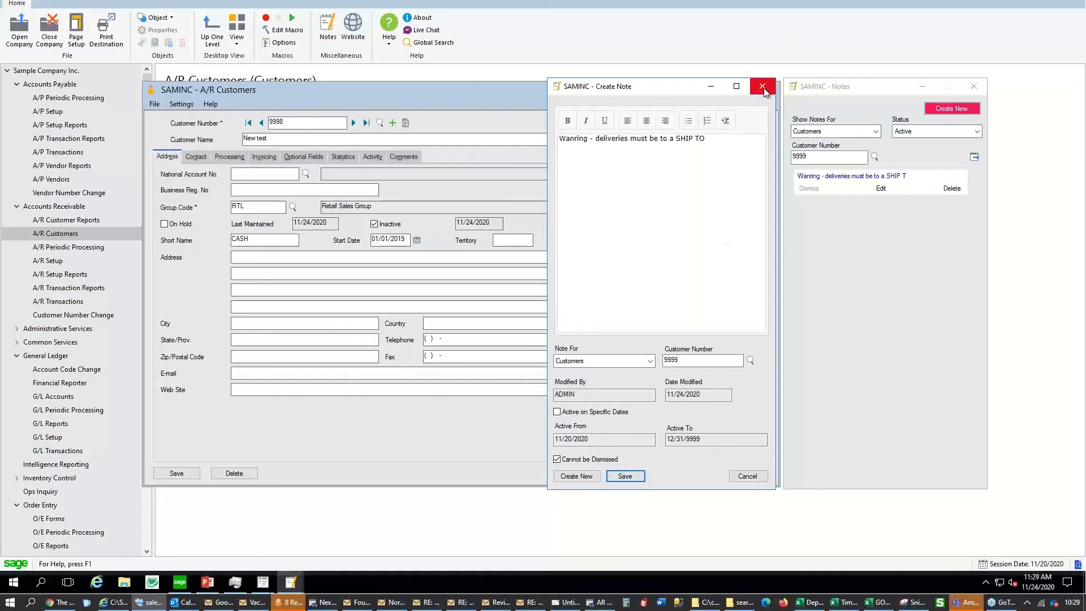
click(762, 87)
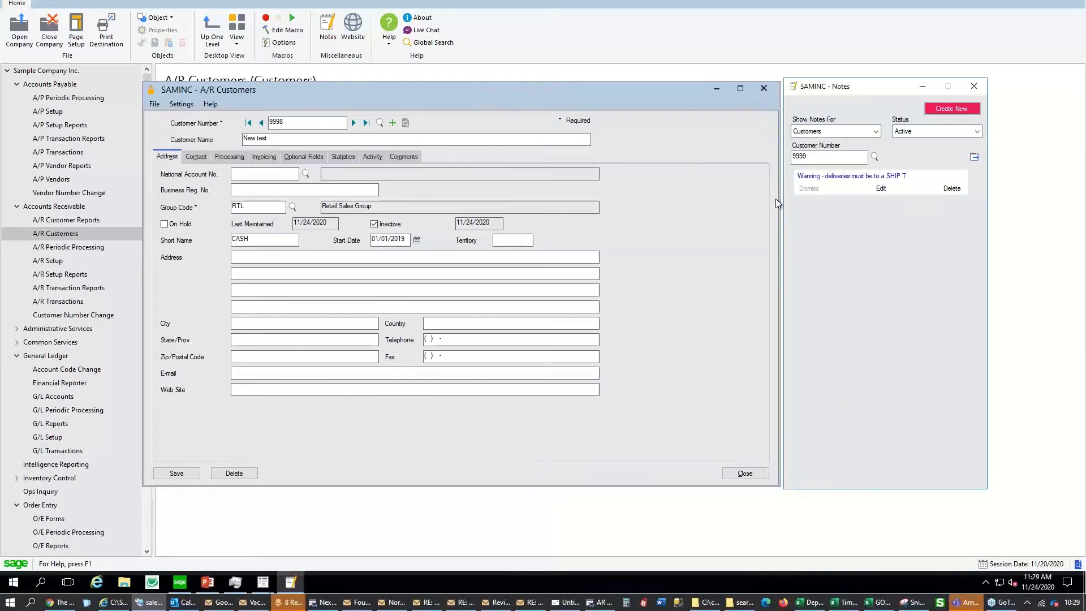
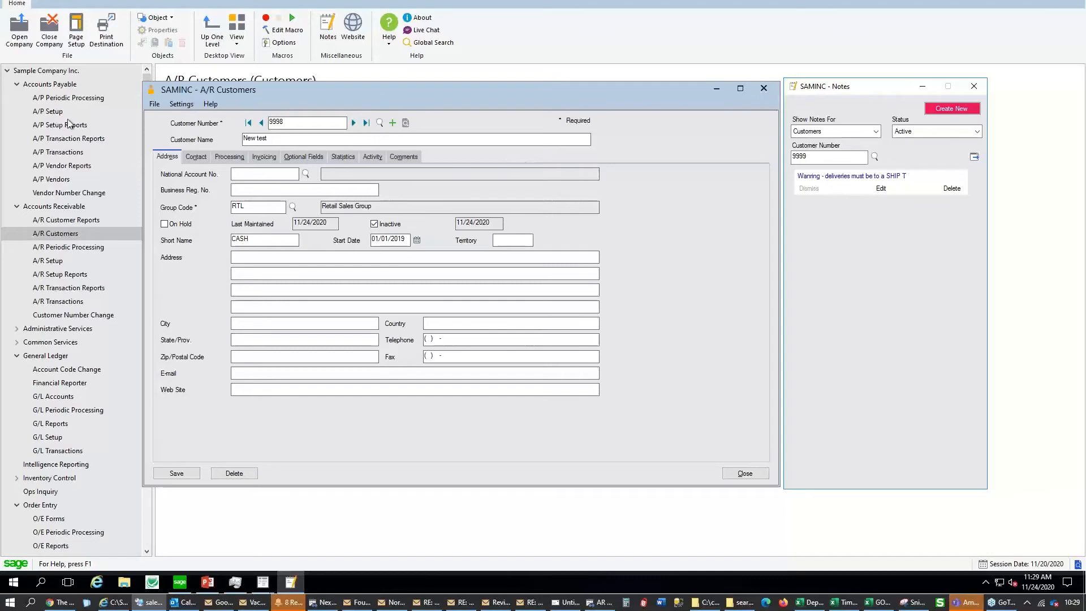
Save customer 9998, then export customers, optional field values and contact selections to C:\Temp\arcusts.xlsx
click(153, 104)
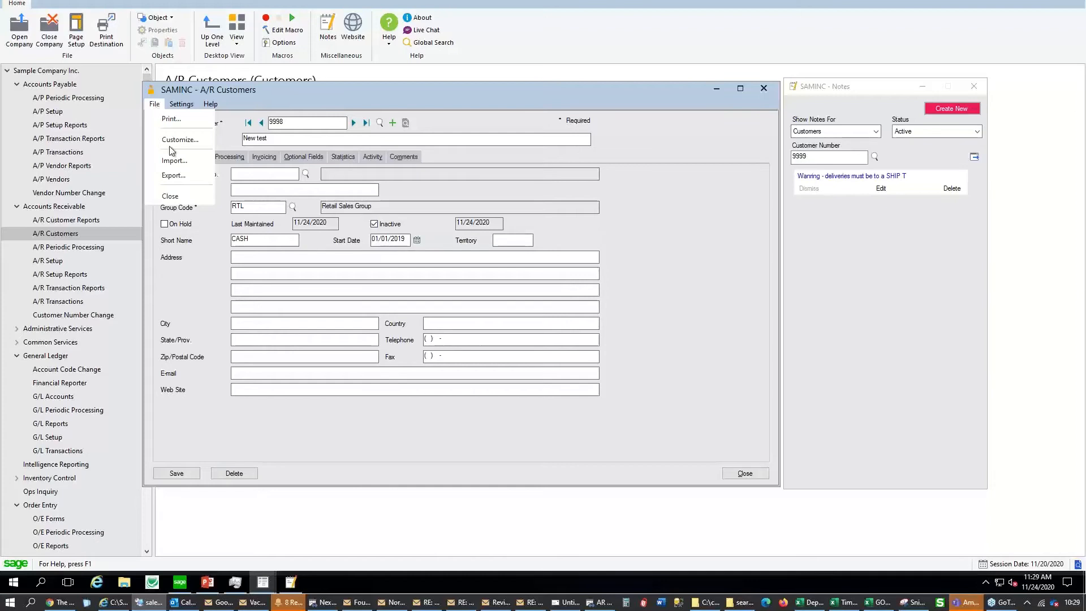
click(177, 176)
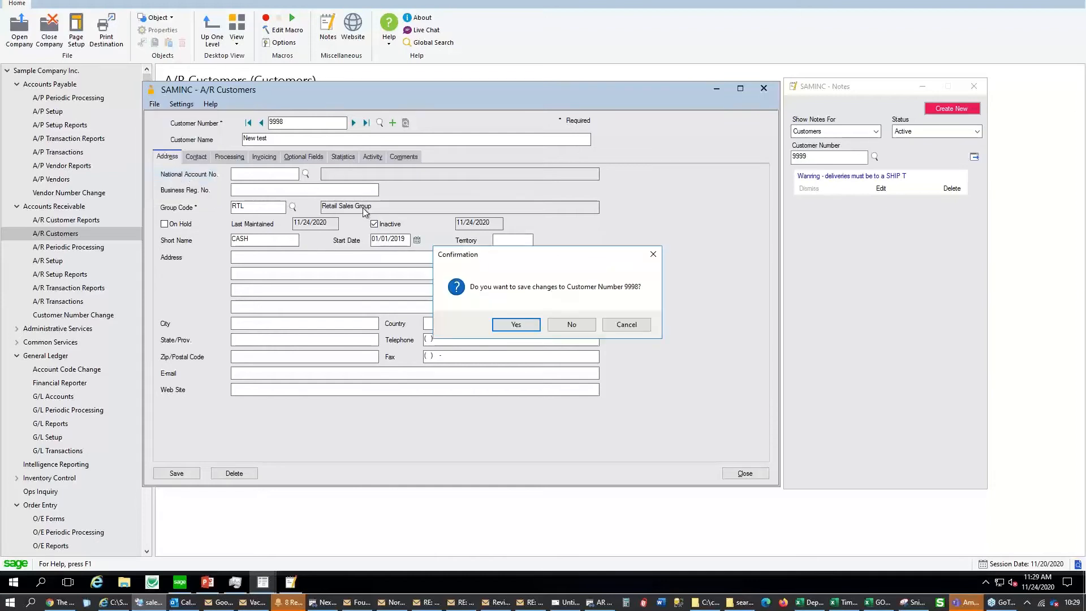
click(494, 324)
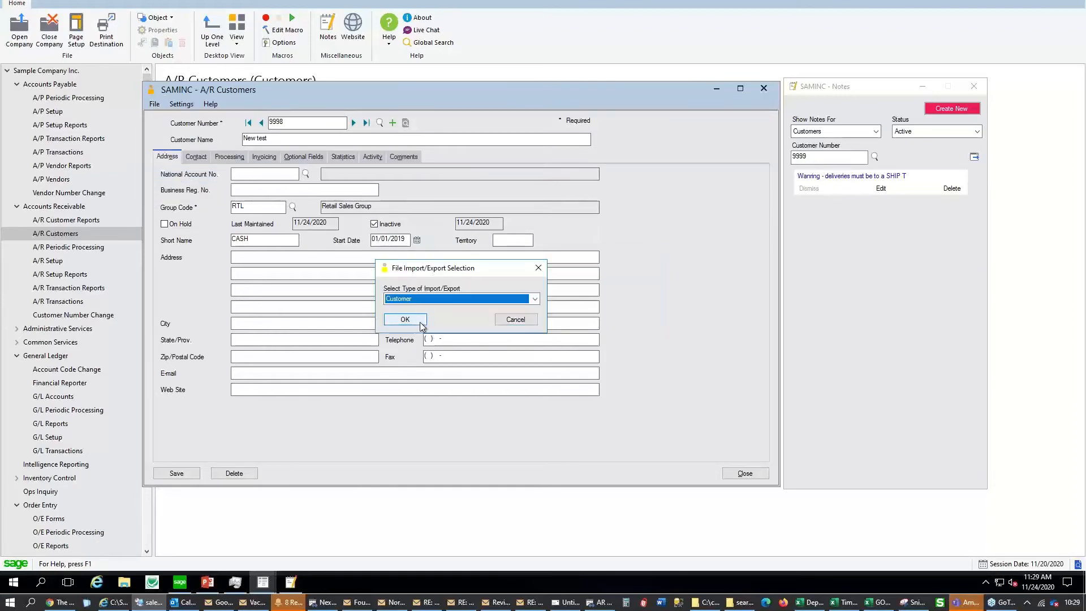
click(419, 320)
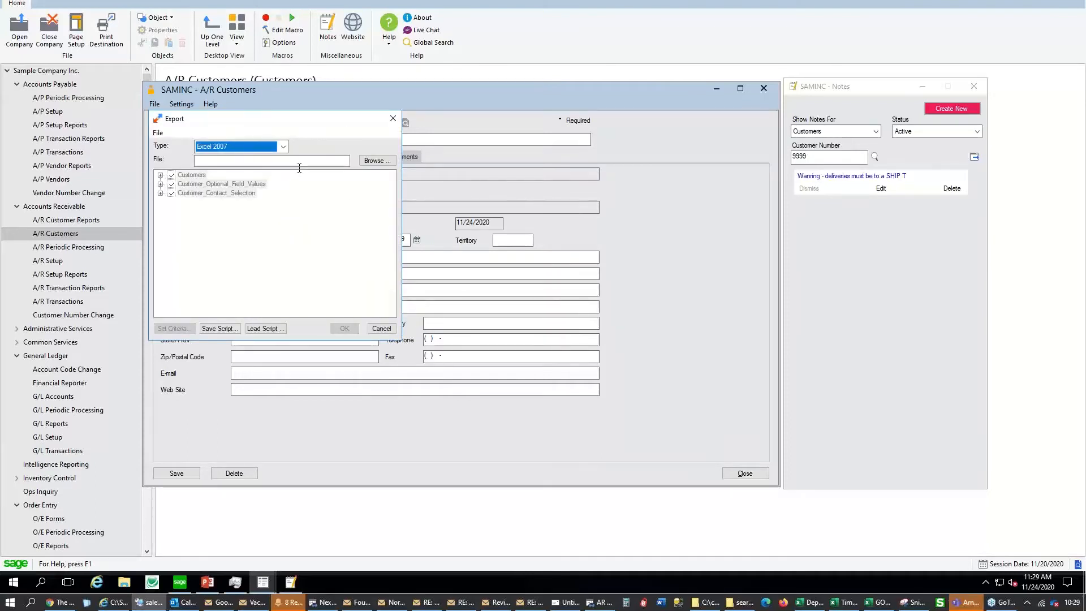
click(374, 161)
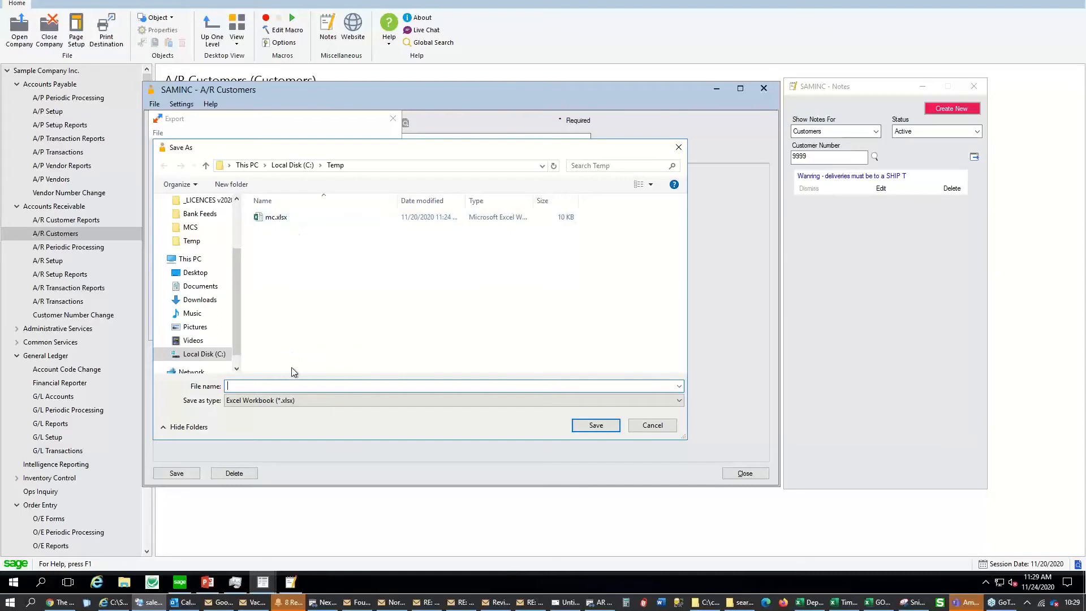
text(arcusts)
key(Return)
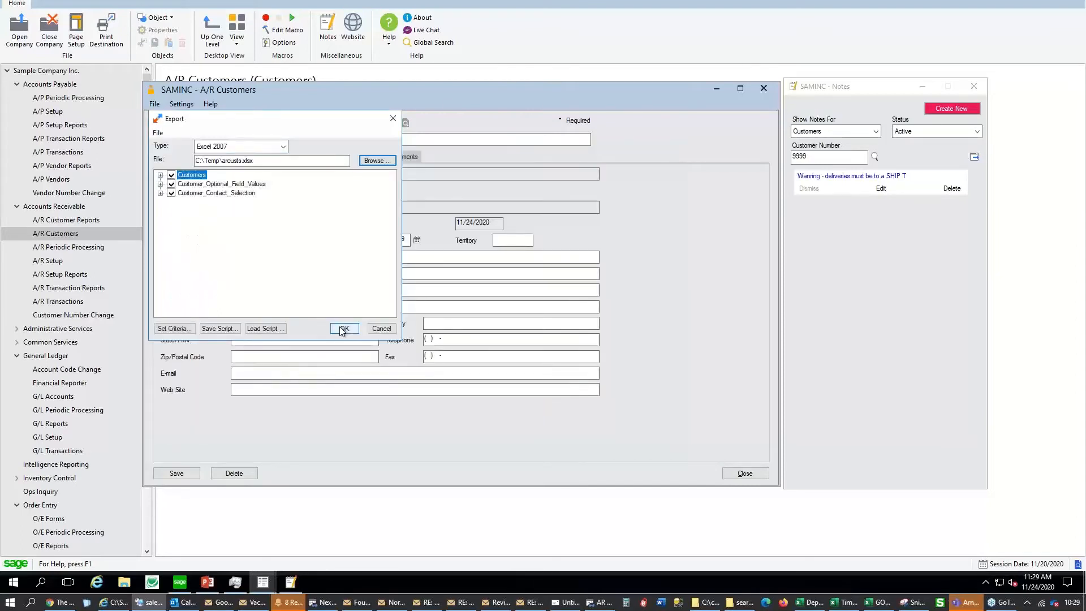
click(344, 328)
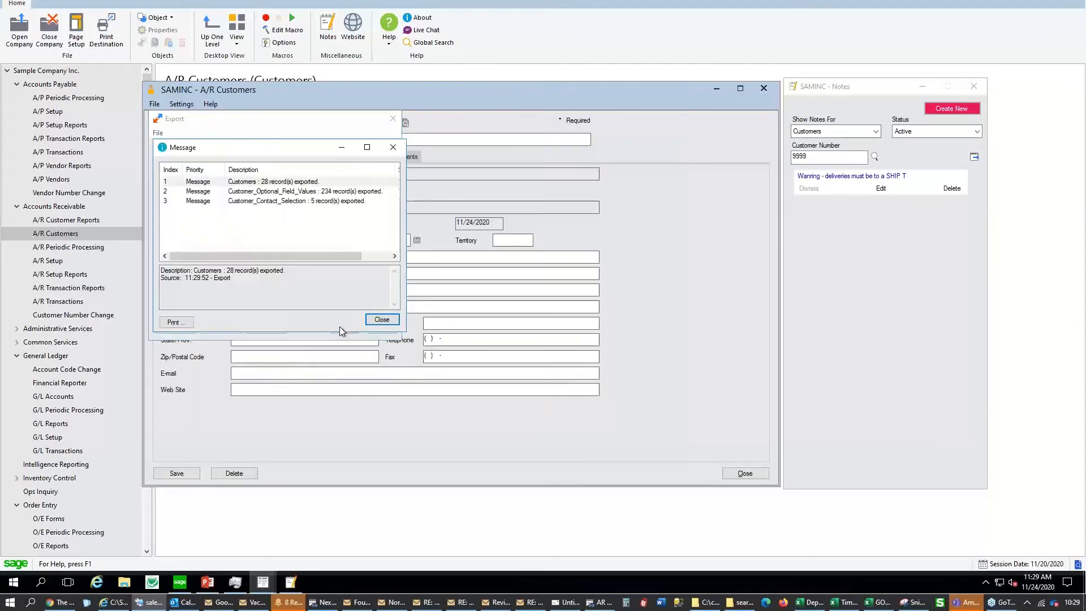
click(382, 320)
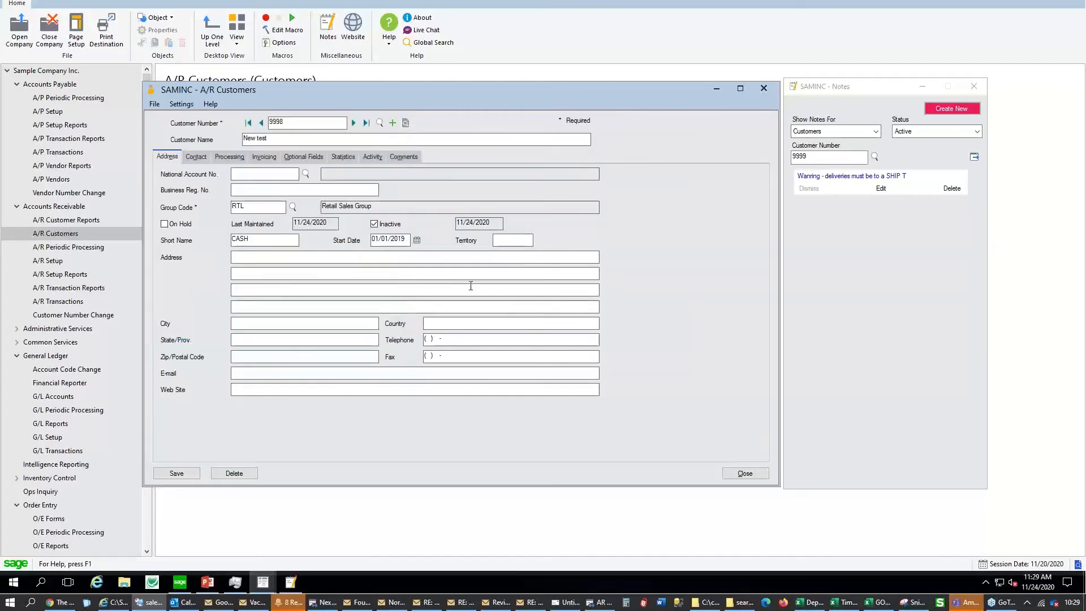
Open arcusts.xlsx from the recent files in File Explorer
click(124, 582)
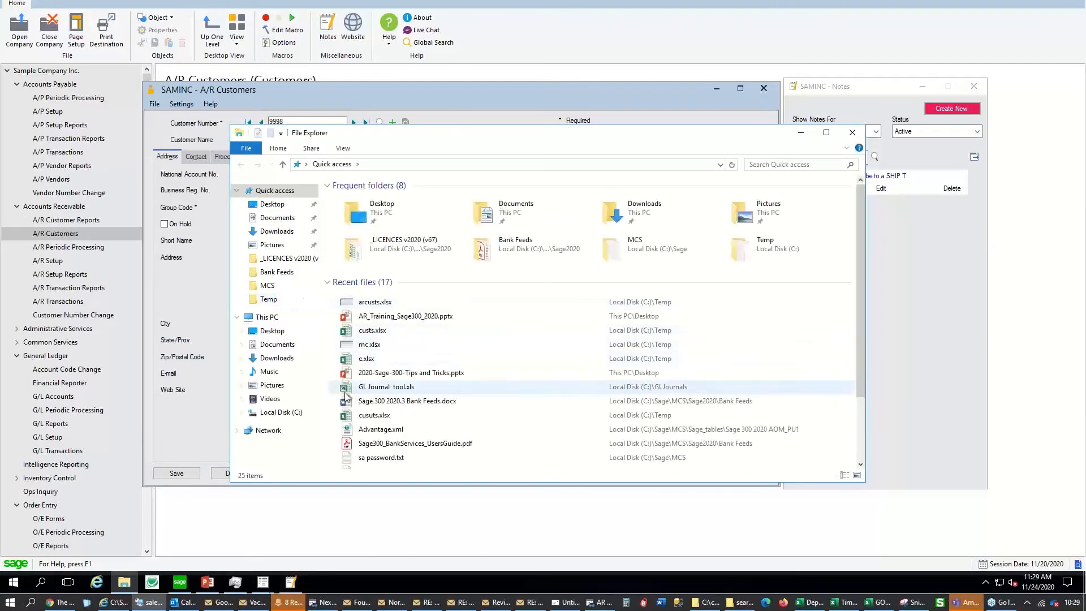
double_click(409, 305)
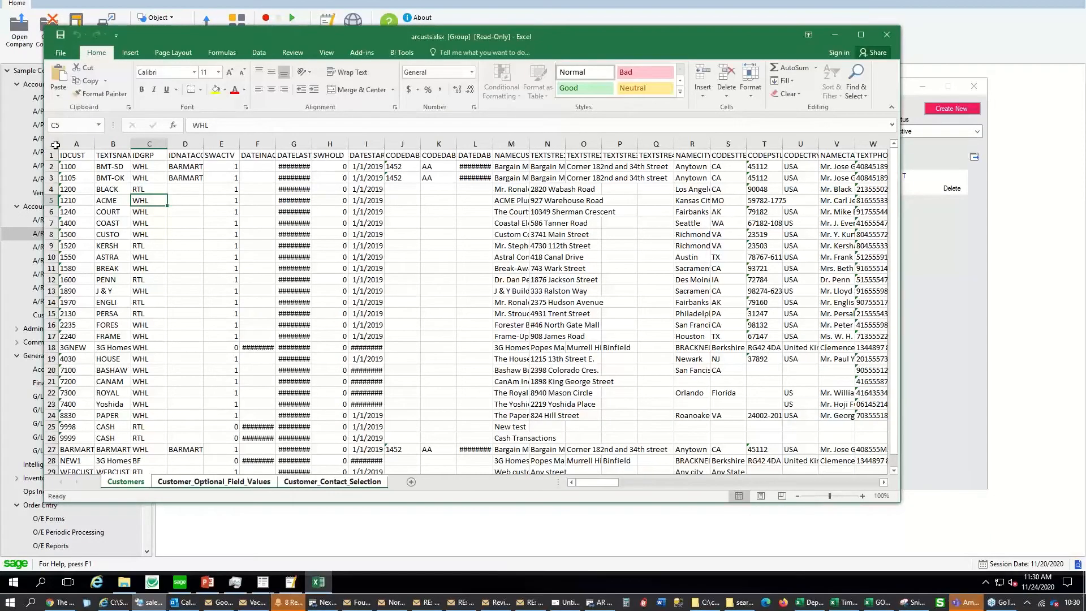
AutoFit every column on the Customers sheet to its contents
click(52, 144)
double_click(94, 143)
click(118, 167)
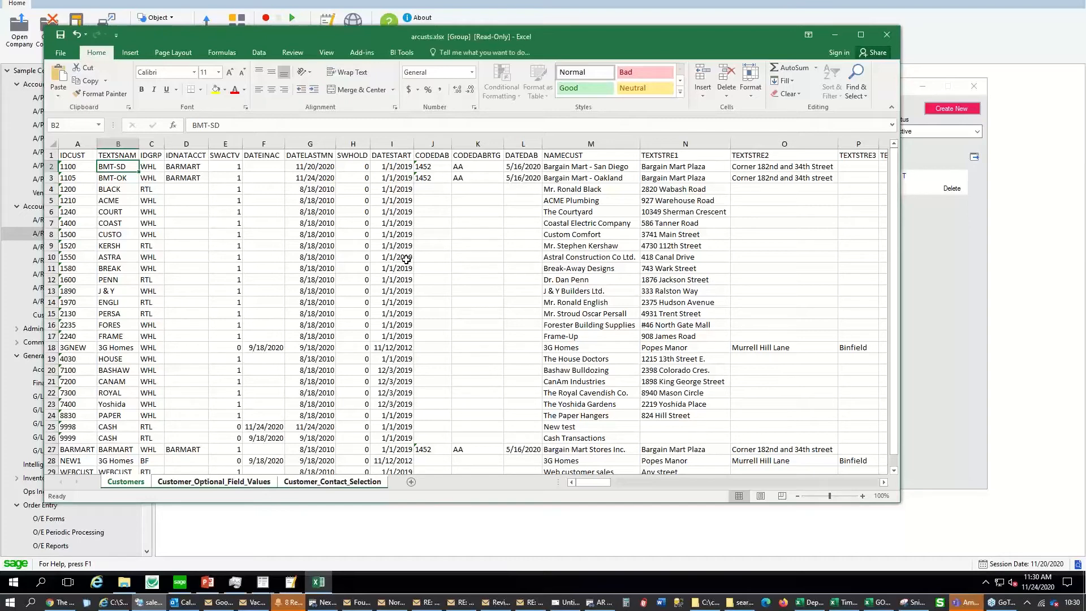
click(584, 154)
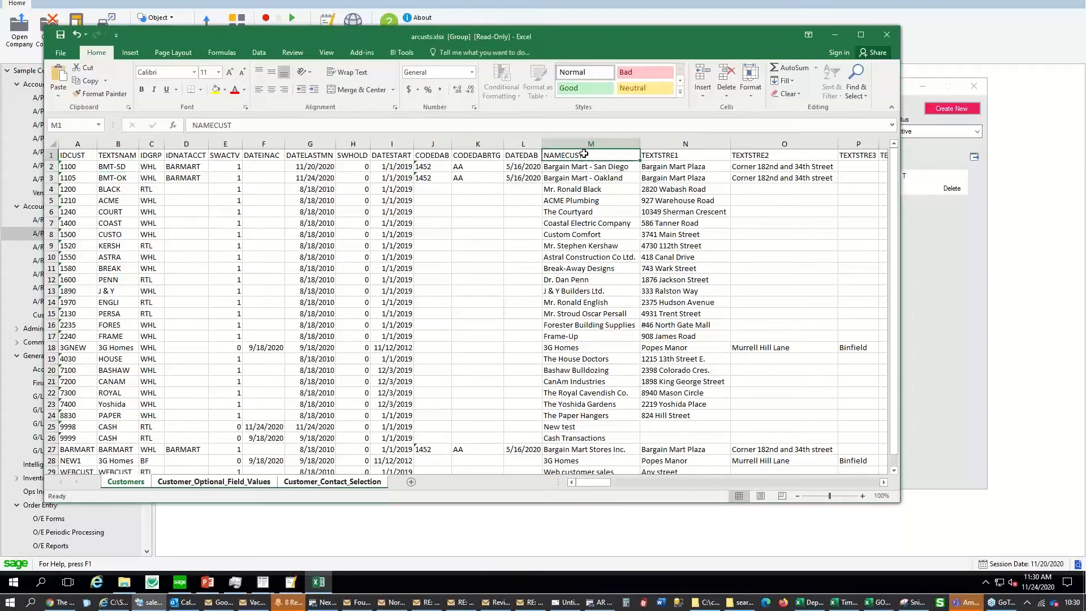
Highlight the header row and row 25 (New test customer) in yellow
click(51, 155)
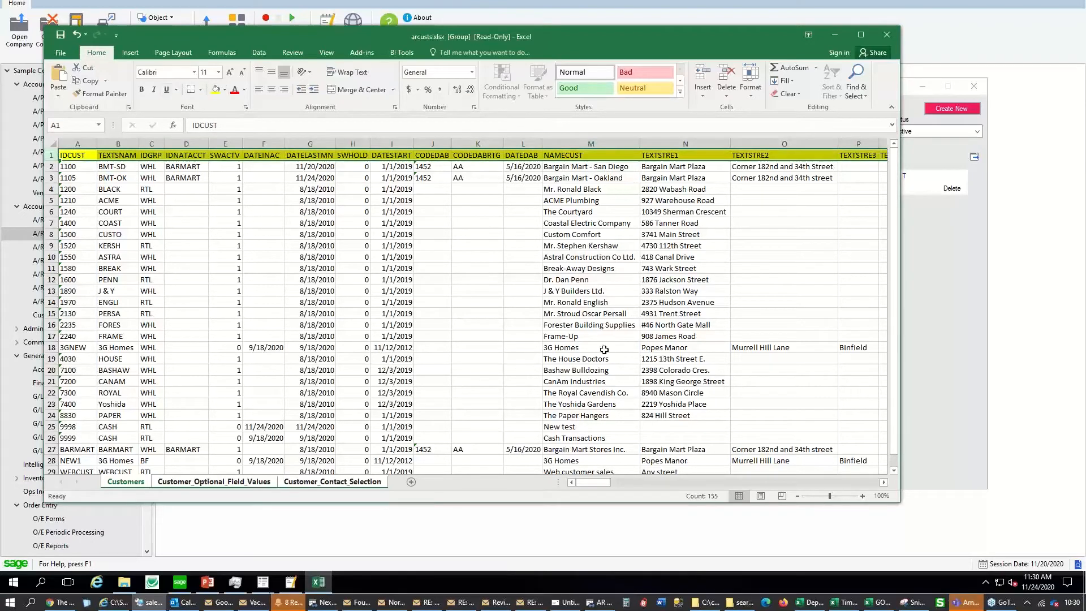
scroll(603, 351, down, 6)
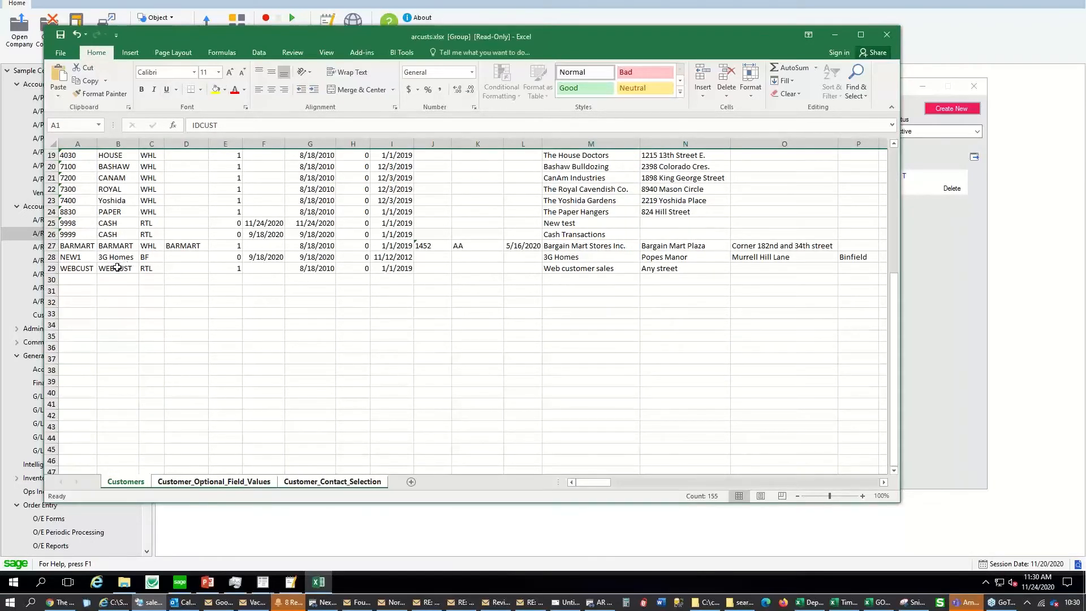
click(568, 225)
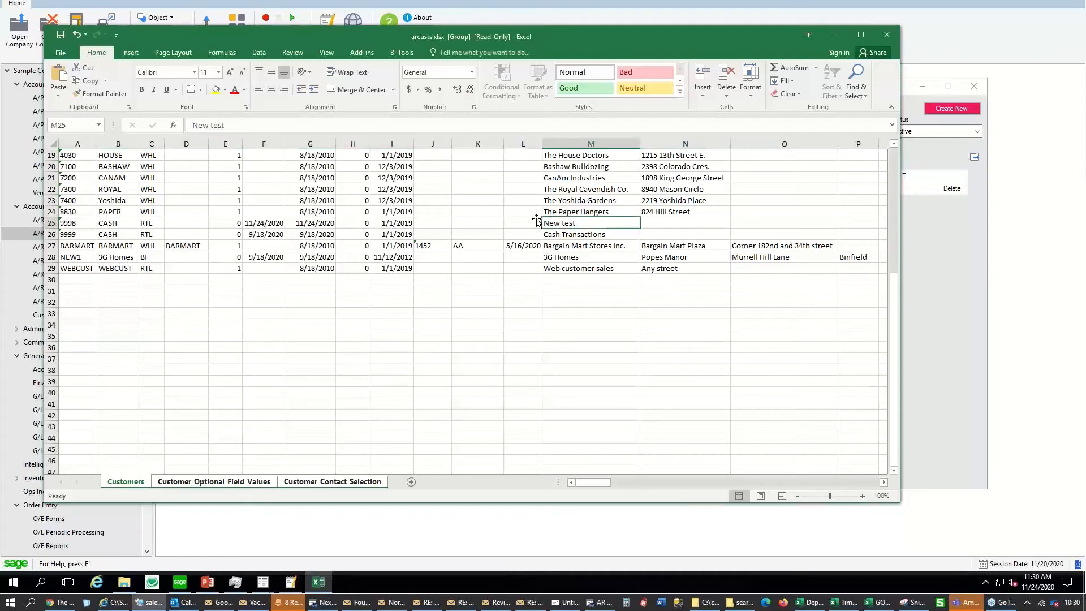
click(54, 224)
click(216, 89)
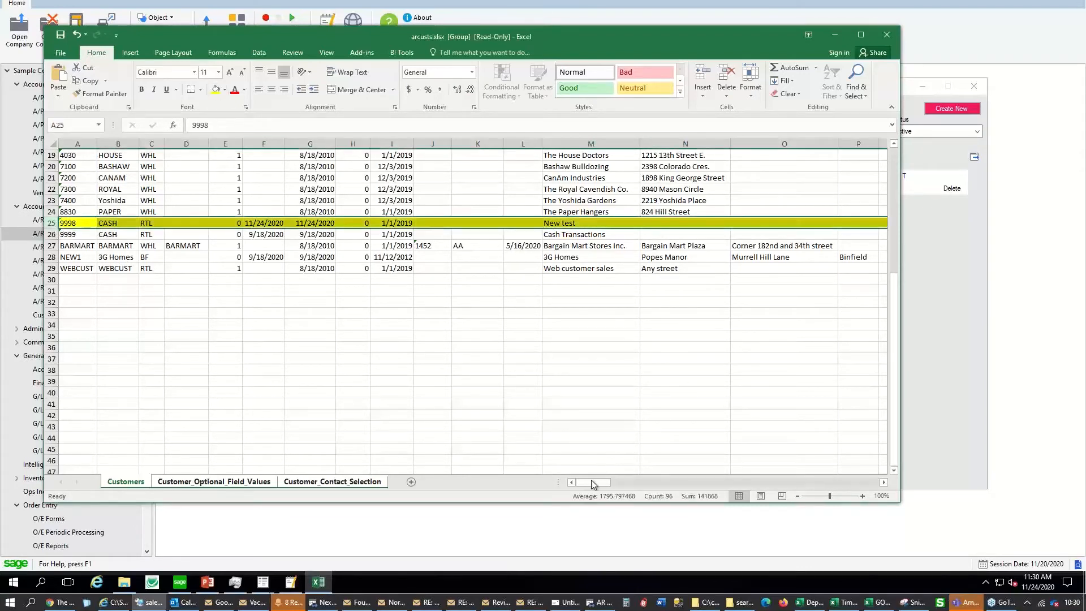
mouse_move(593, 485)
mouse_down()
mouse_move(643, 481)
mouse_move(603, 480)
mouse_up()
Start editing the 'New test' customer name in cell M25
scroll(591, 383, up, 6)
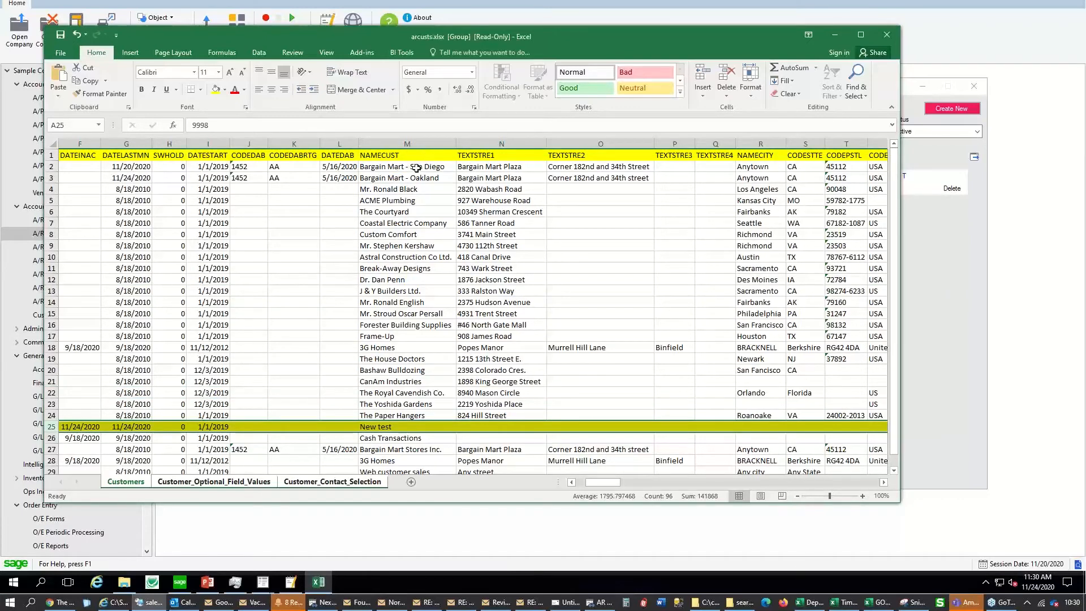
drag(416, 168, 415, 447)
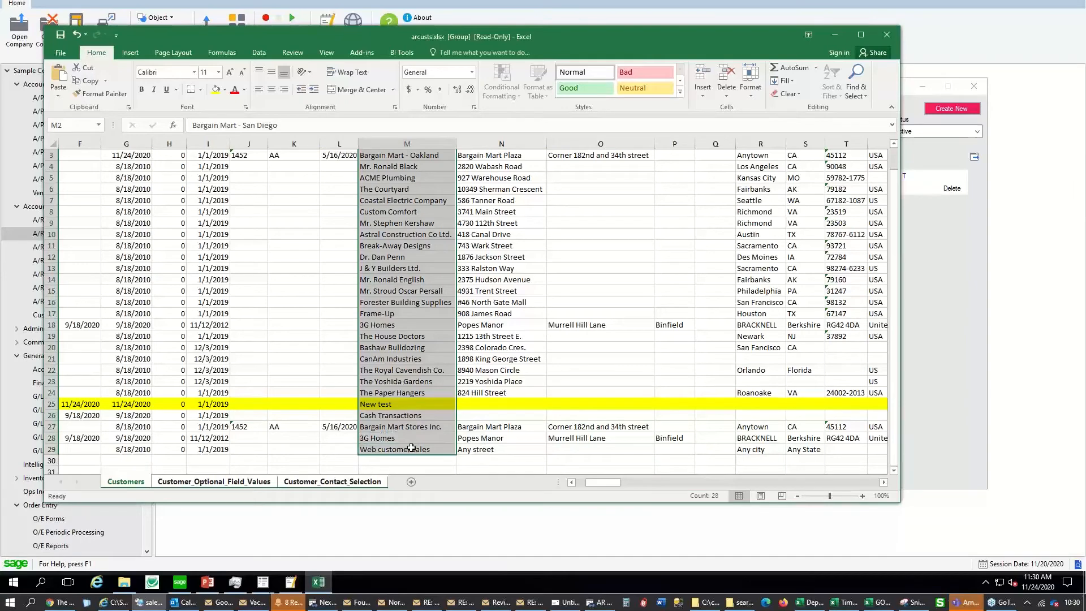
click(541, 269)
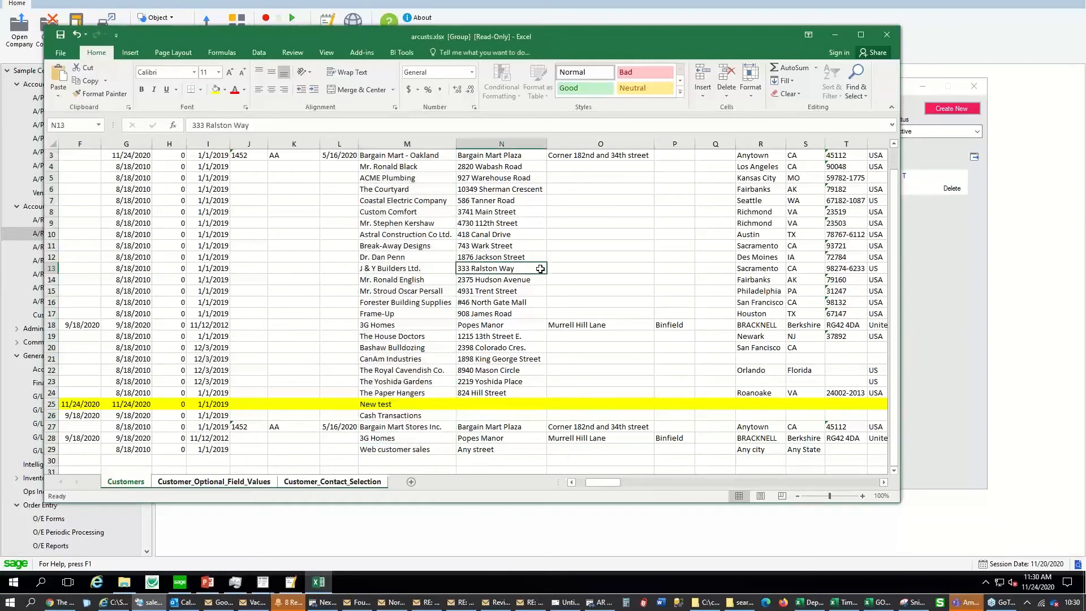
double_click(403, 403)
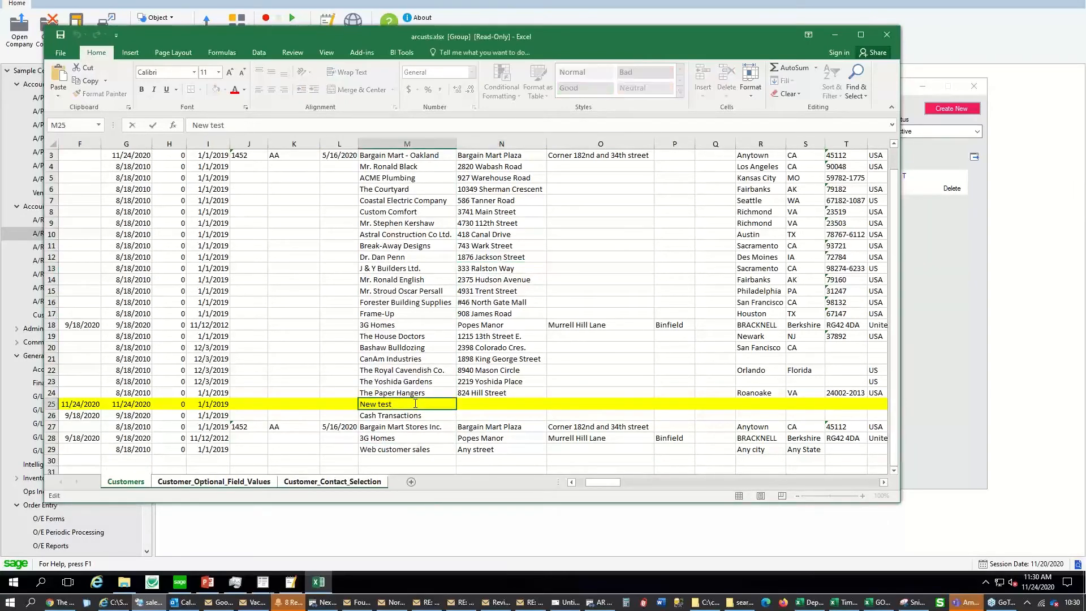
Enter '123 Address street' as the street address in cell N25
click(488, 403)
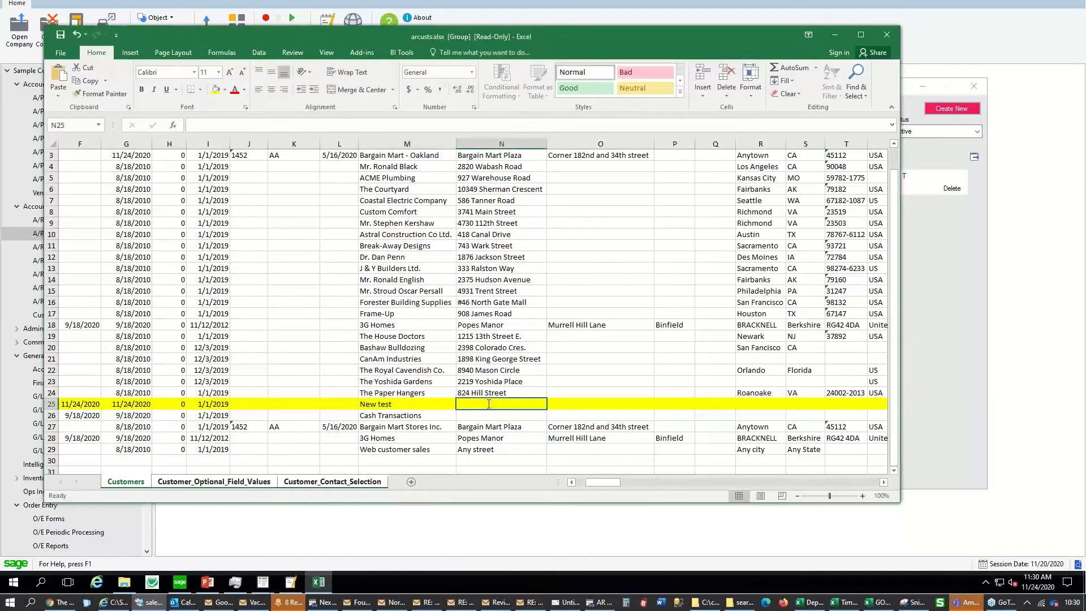
text(123 Addres)
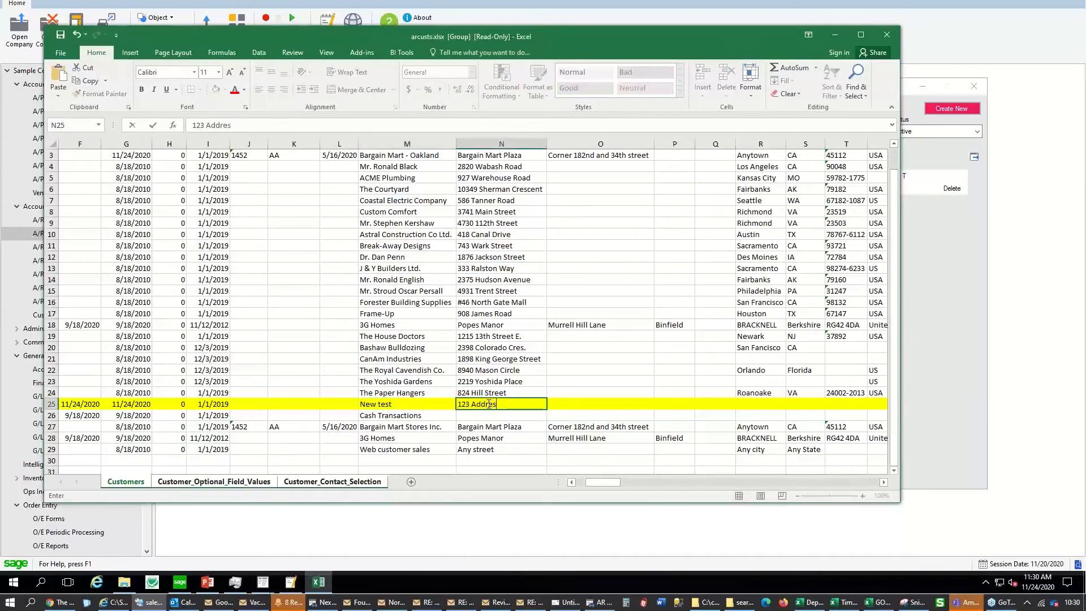
text(s street)
key(Tab)
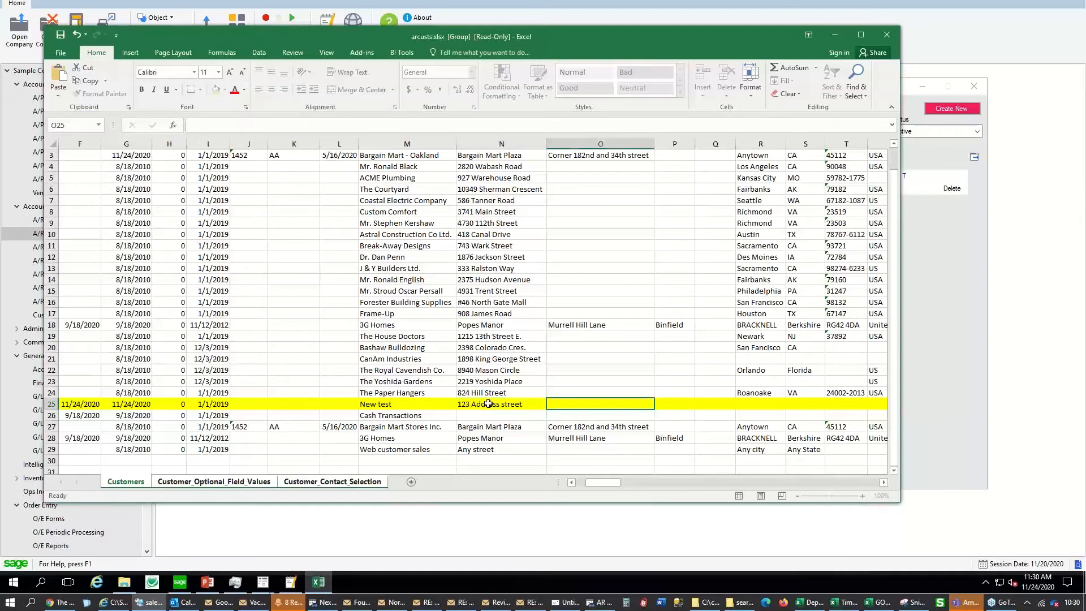
Save the workbook as Copy of arcusts.xlsx in C:\Temp and close Excel
click(61, 36)
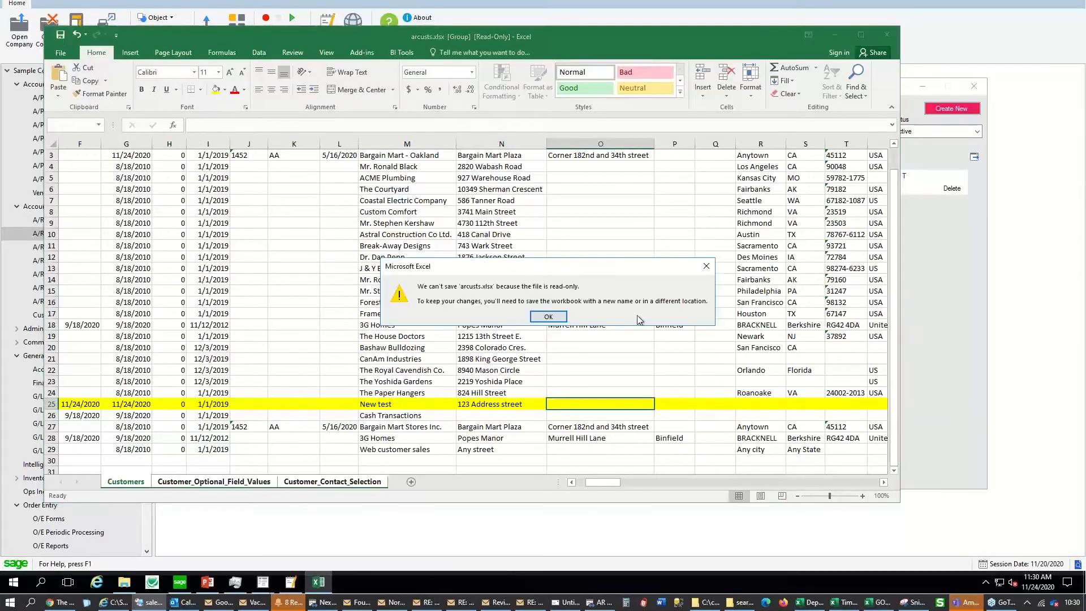
click(547, 315)
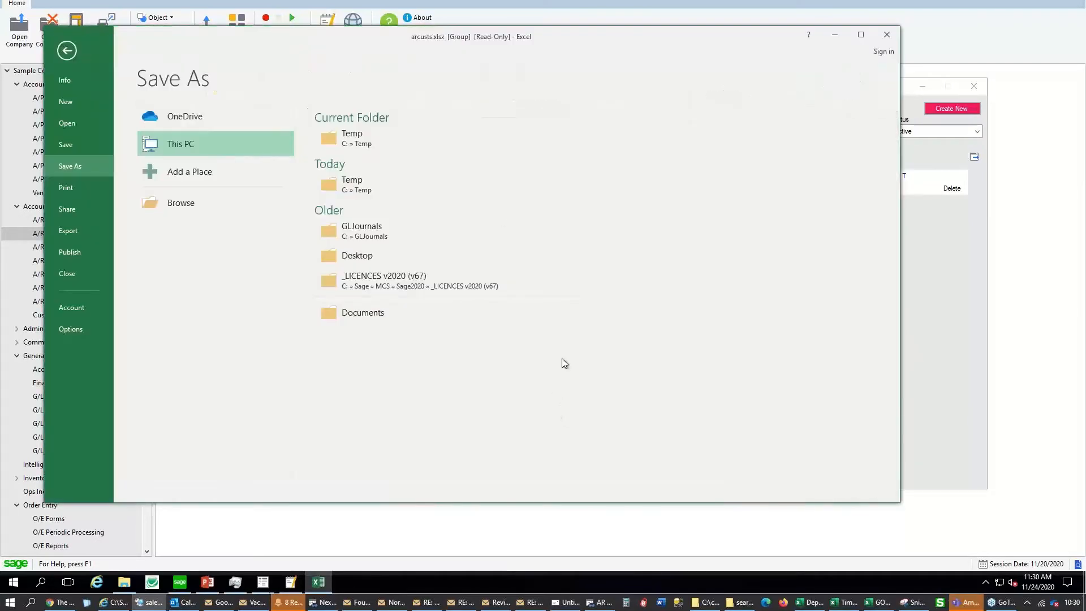
click(369, 148)
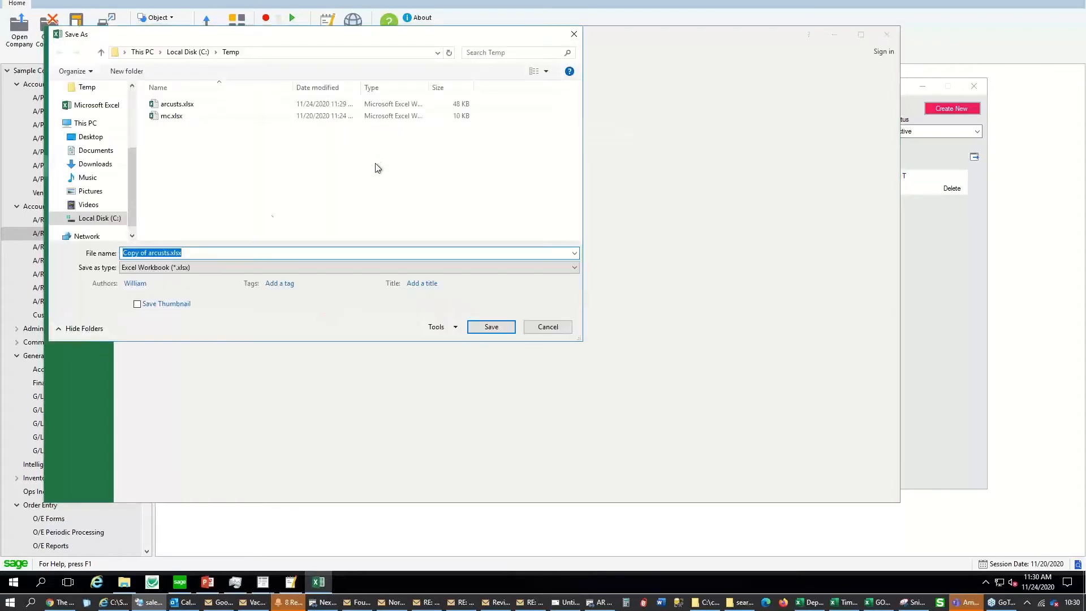
click(490, 327)
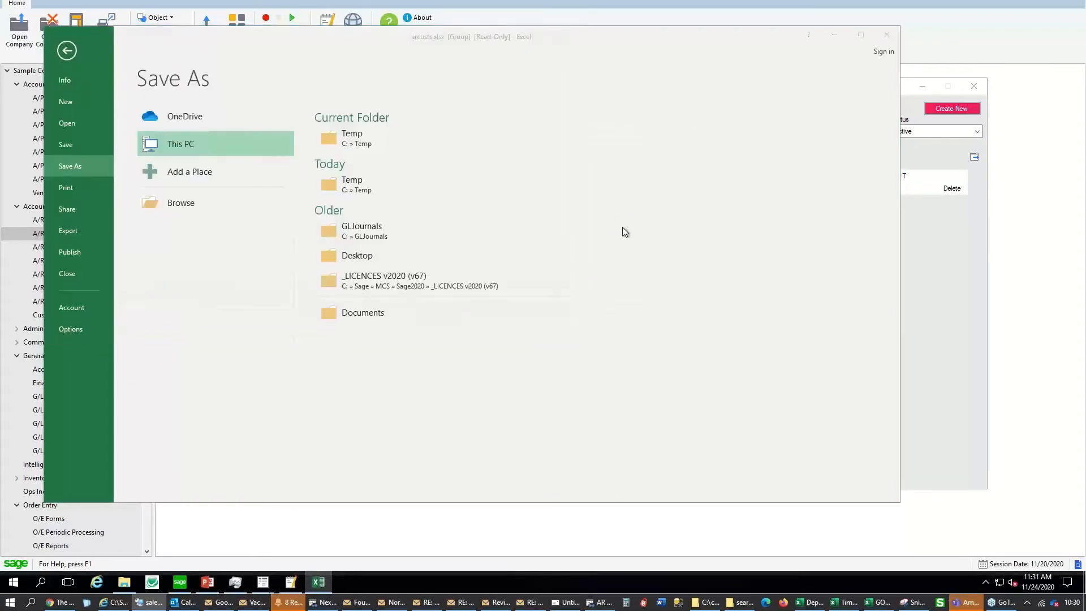
click(888, 35)
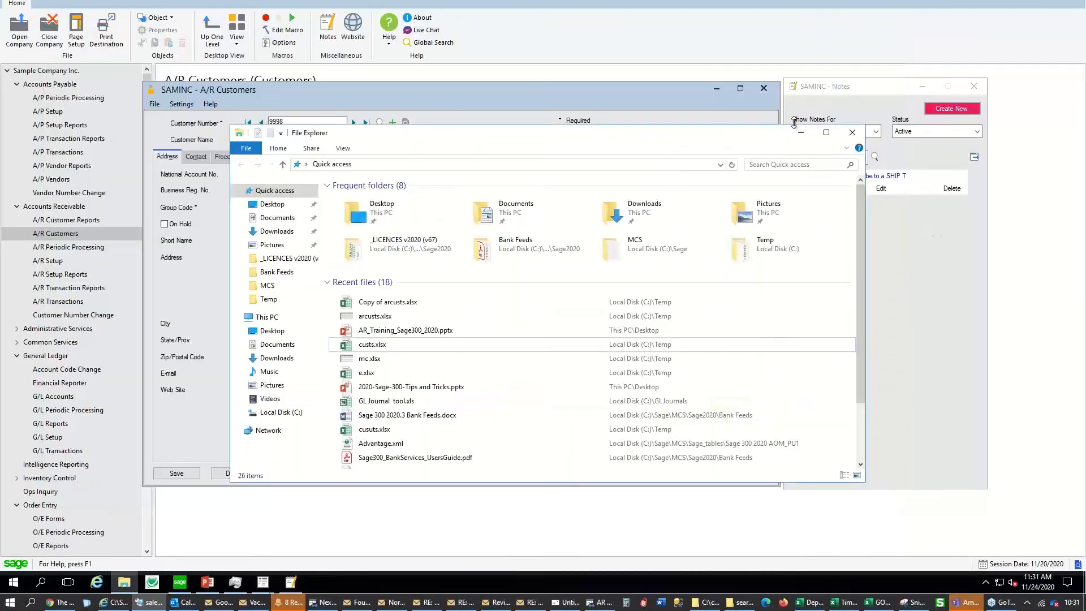
Import Copy of arcusts.xlsx into the A/R customer records
click(853, 133)
click(154, 104)
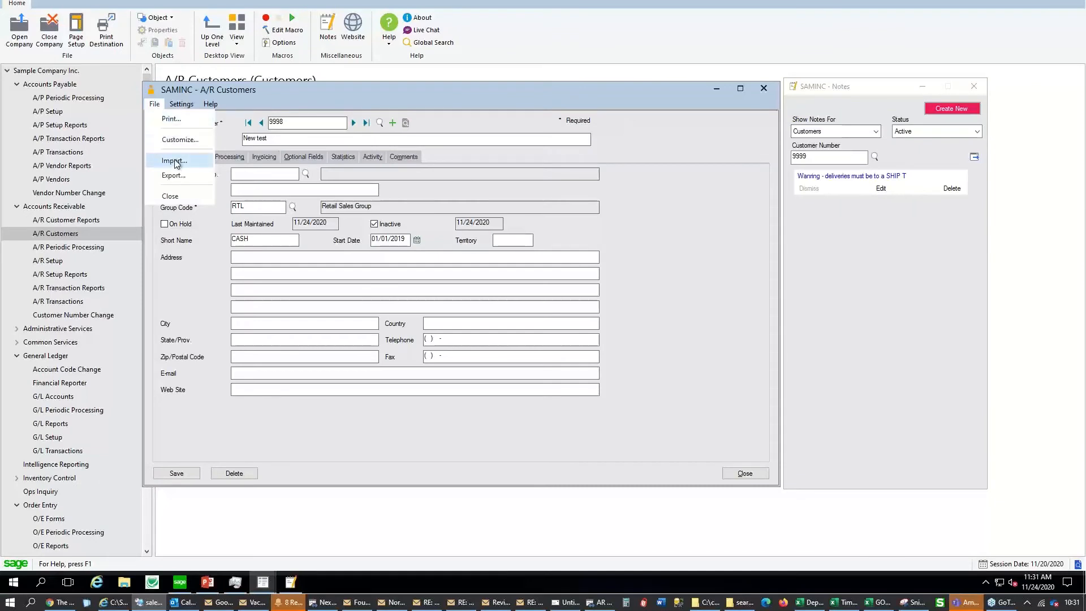
click(175, 161)
click(405, 319)
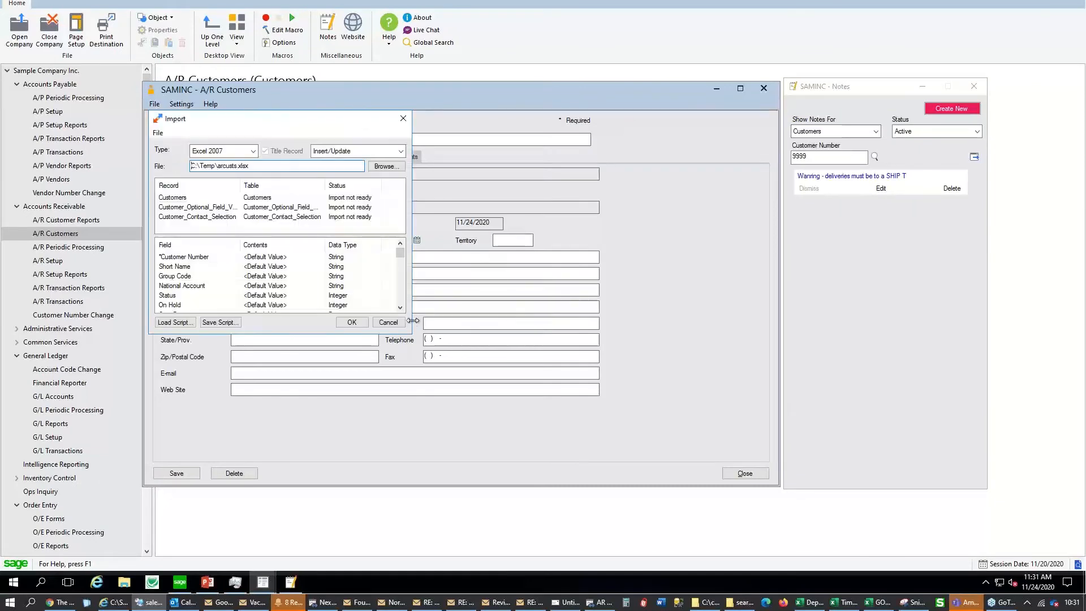
click(388, 166)
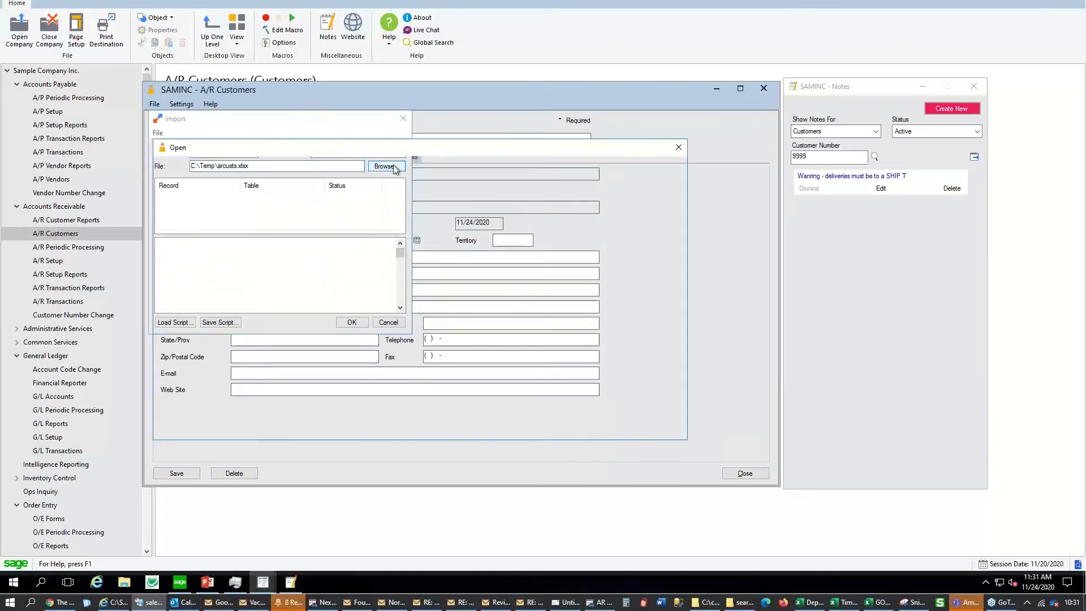
double_click(300, 229)
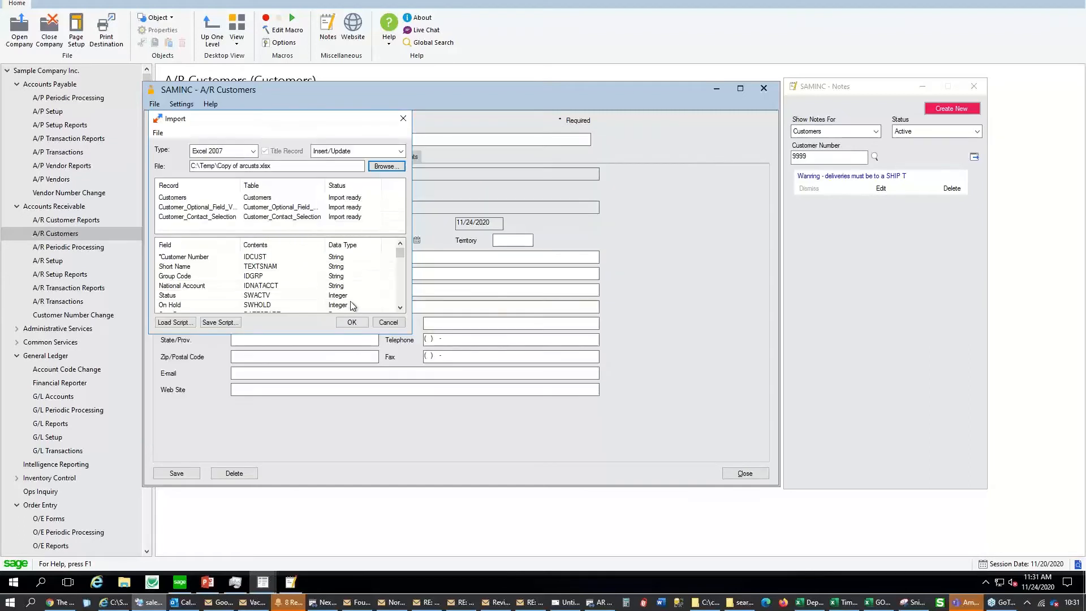
click(353, 322)
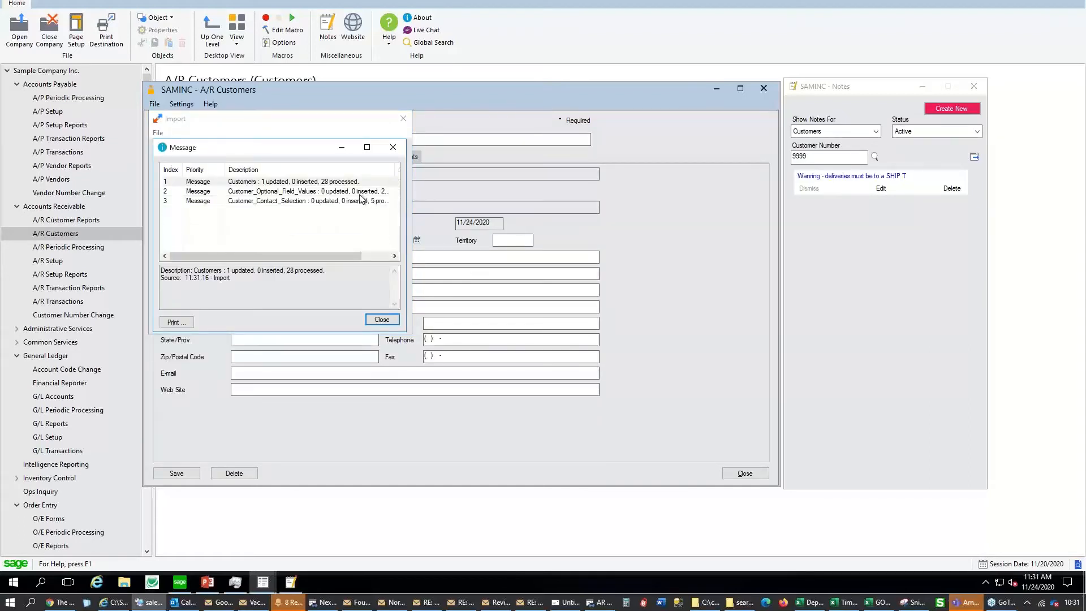
Dismiss the import results and check customer 9998 now shows 123 Address street
click(278, 185)
click(393, 147)
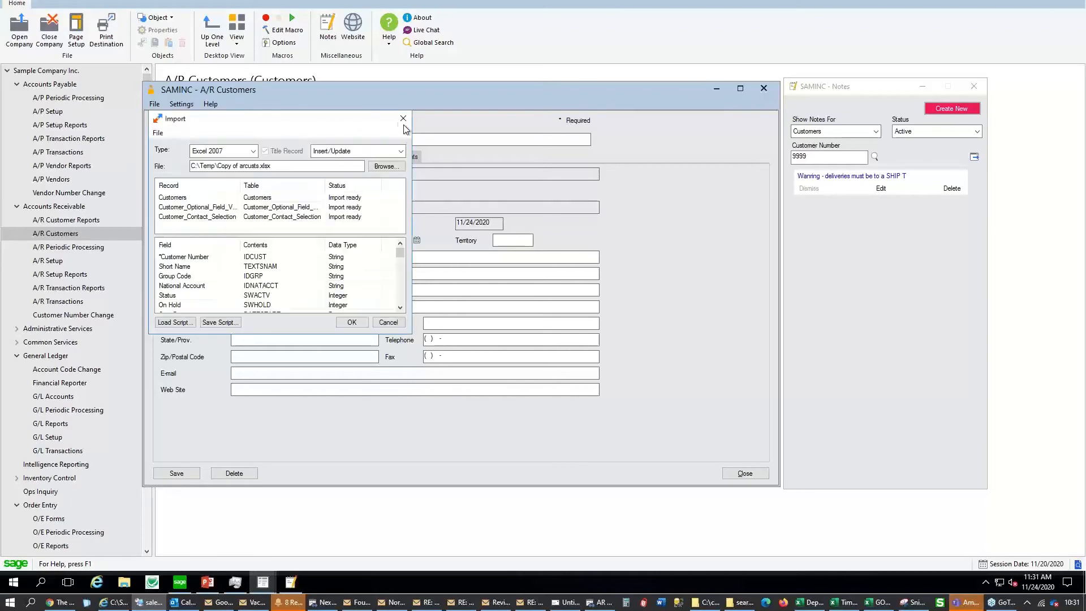
click(403, 119)
drag(287, 258, 174, 260)
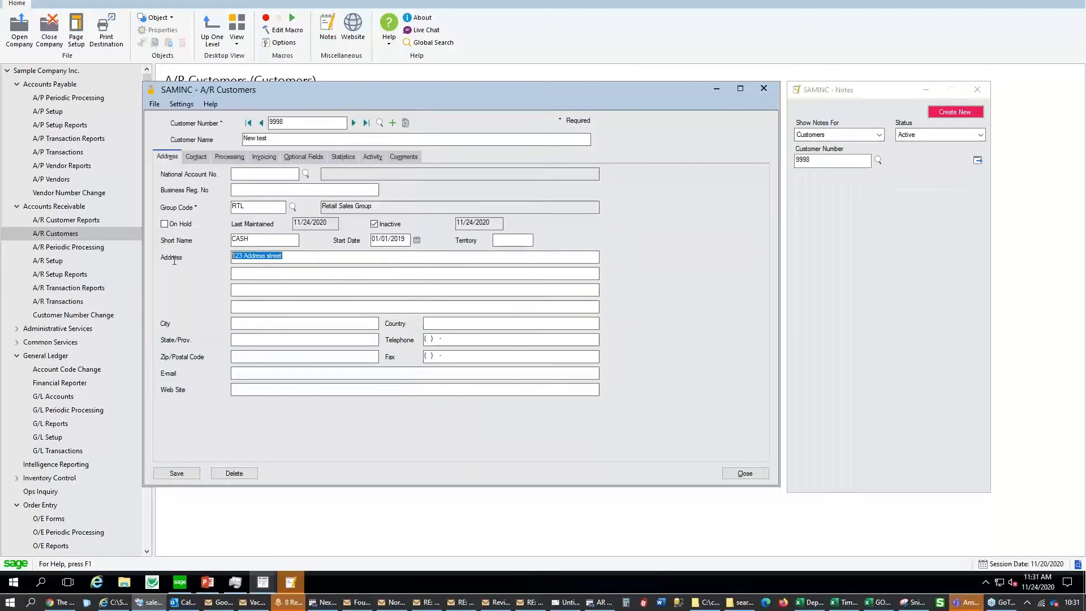
View customer 9998's inquiry, then its Activity tab showing a 0.00 outstanding balance
key(F11)
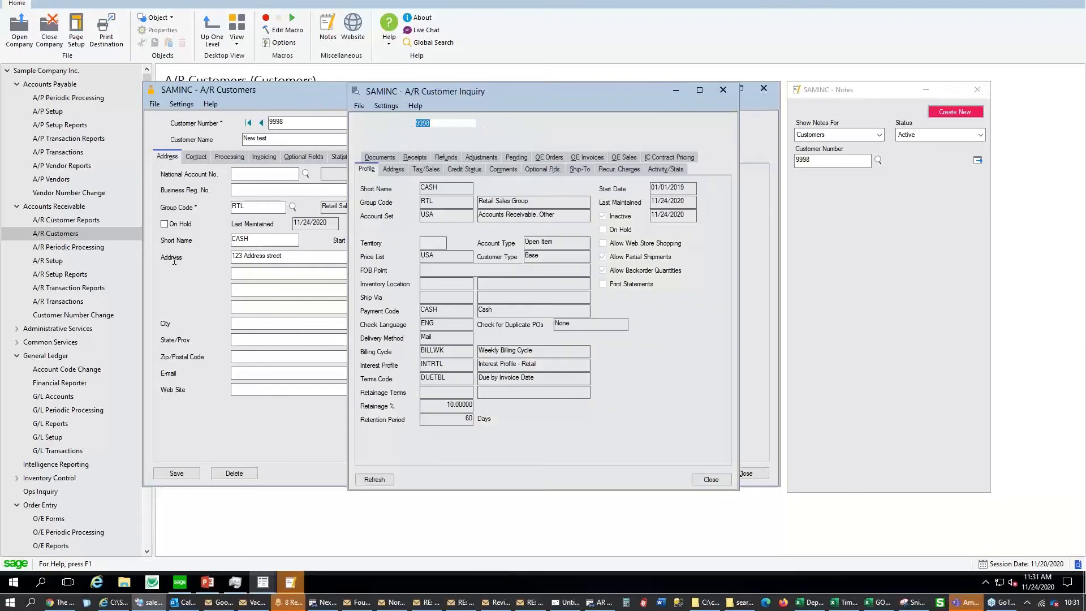
click(726, 93)
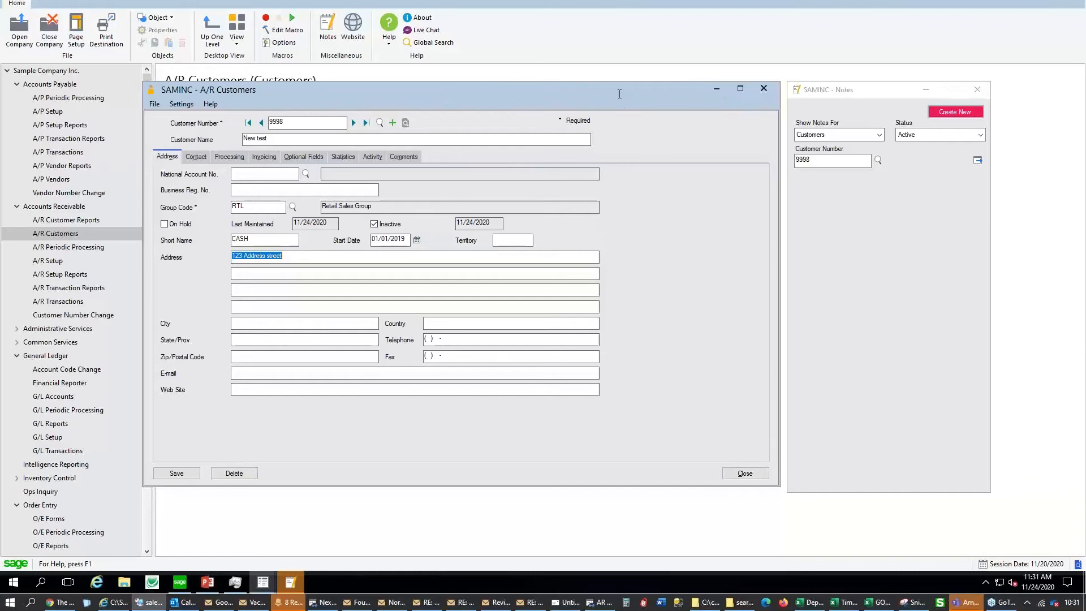
click(373, 156)
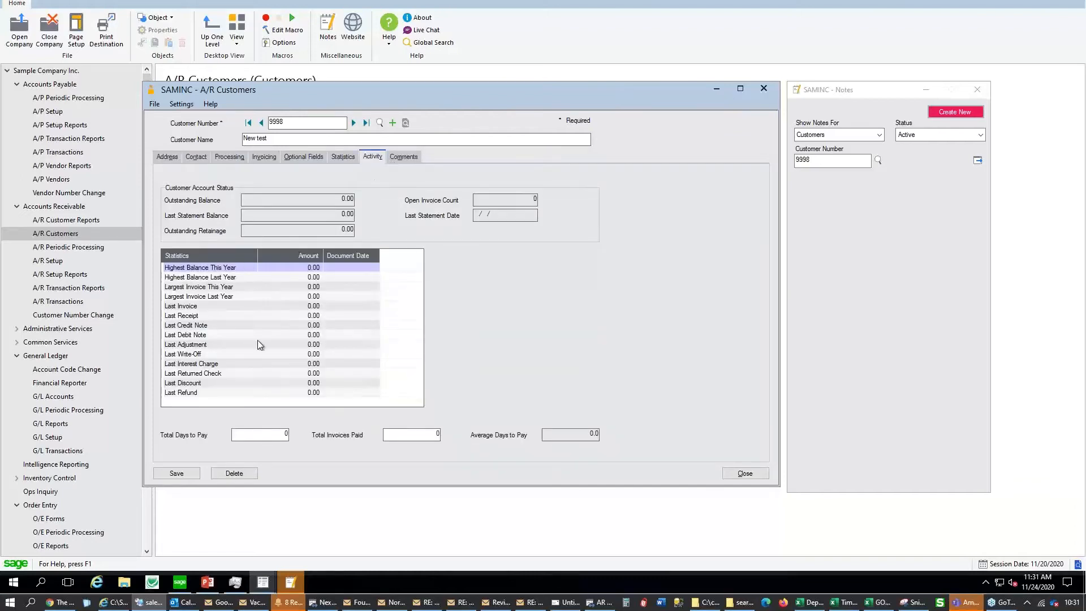
Move through the customer records to The Paper Hangers
click(354, 123)
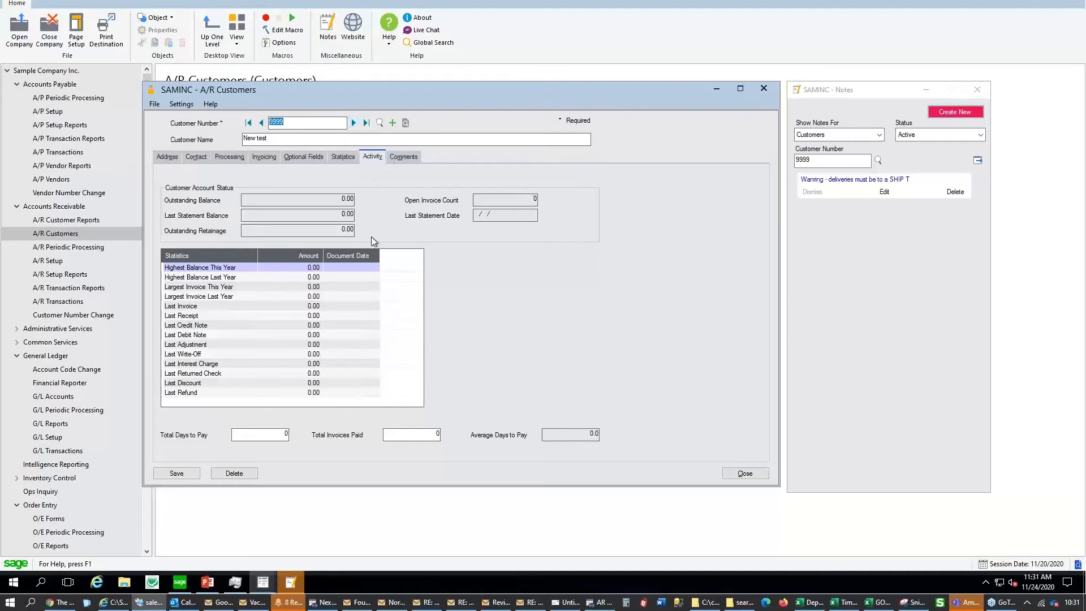
click(261, 123)
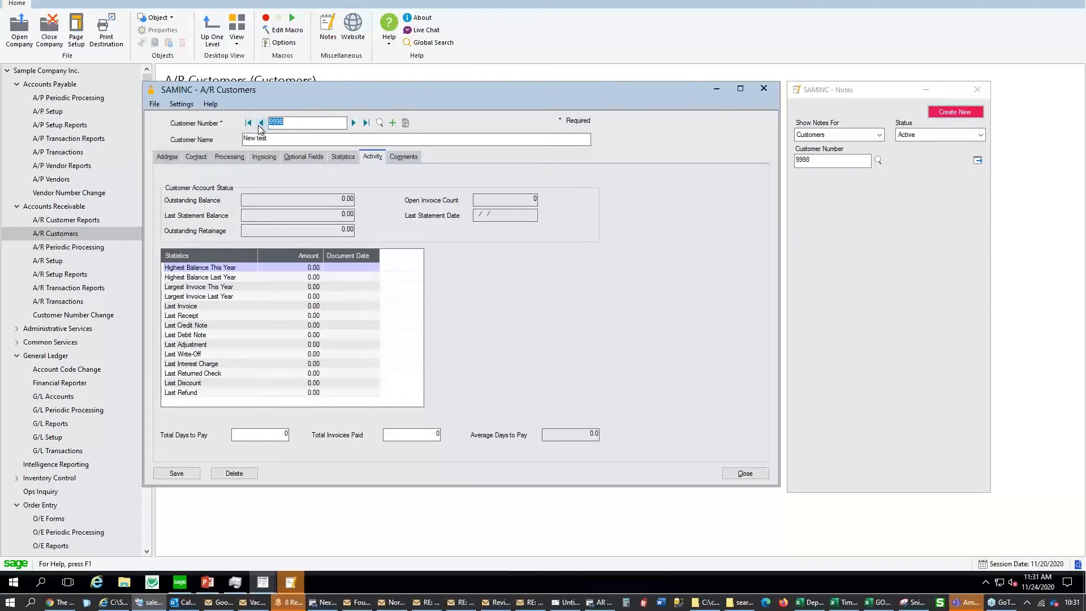
click(261, 122)
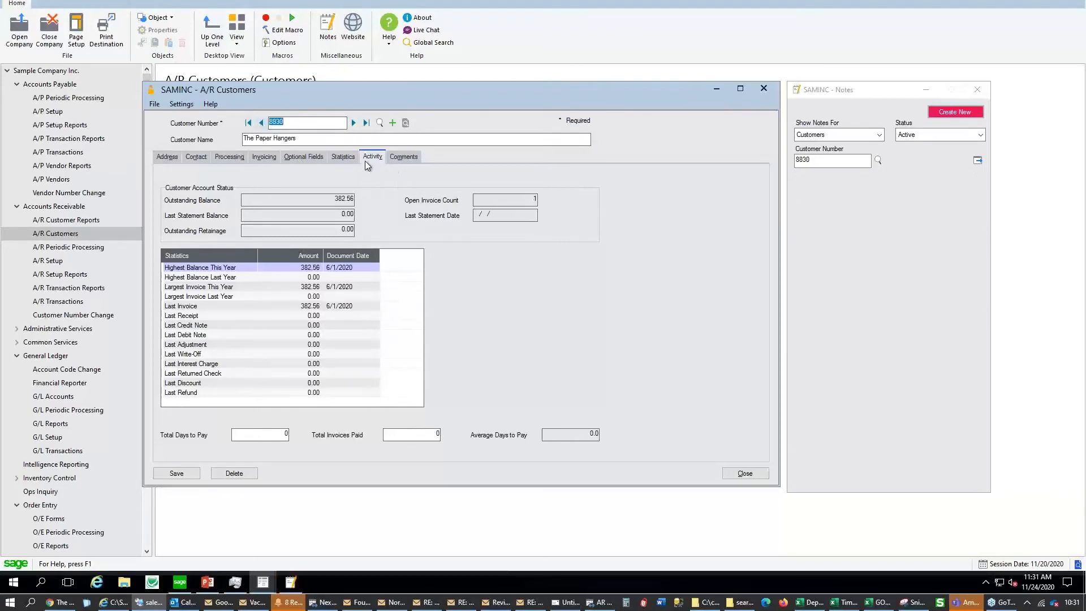
Review The Paper Hangers' statistics and activity, then close the customer and Notes windows
click(344, 157)
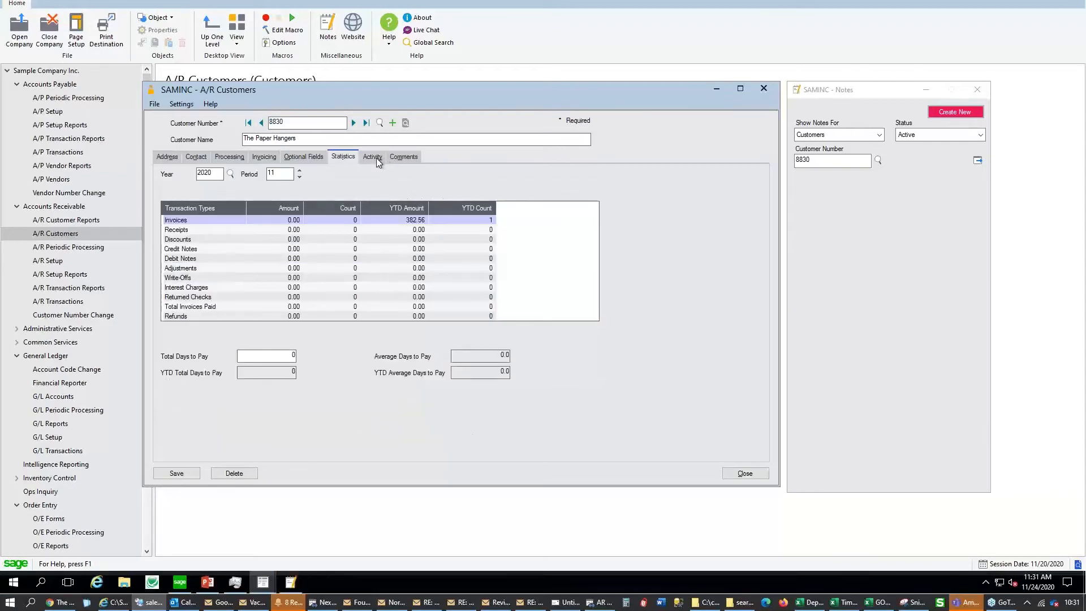
click(374, 157)
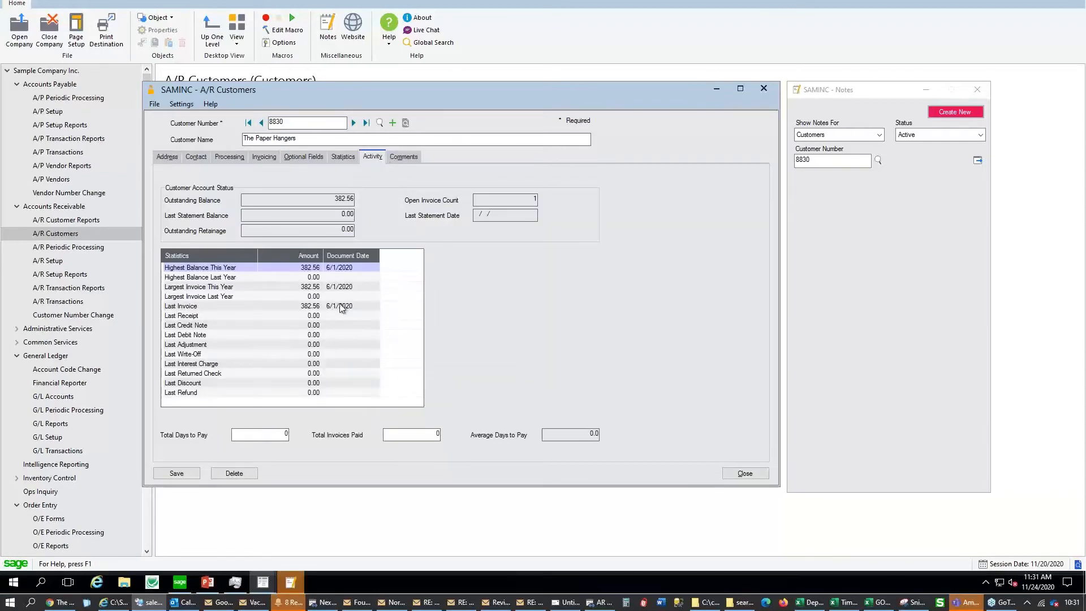
click(764, 89)
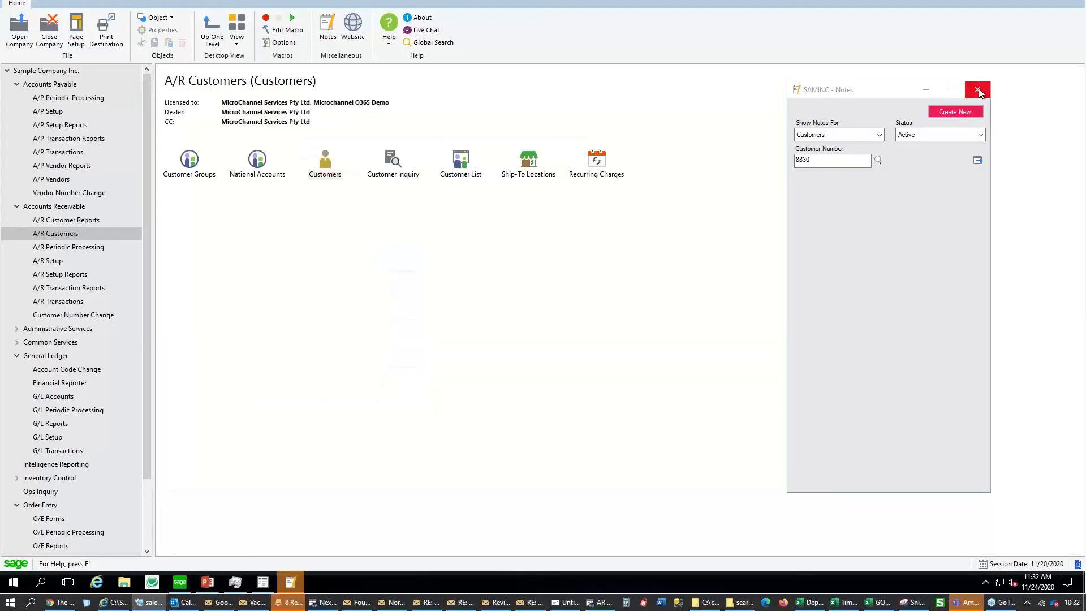
click(978, 90)
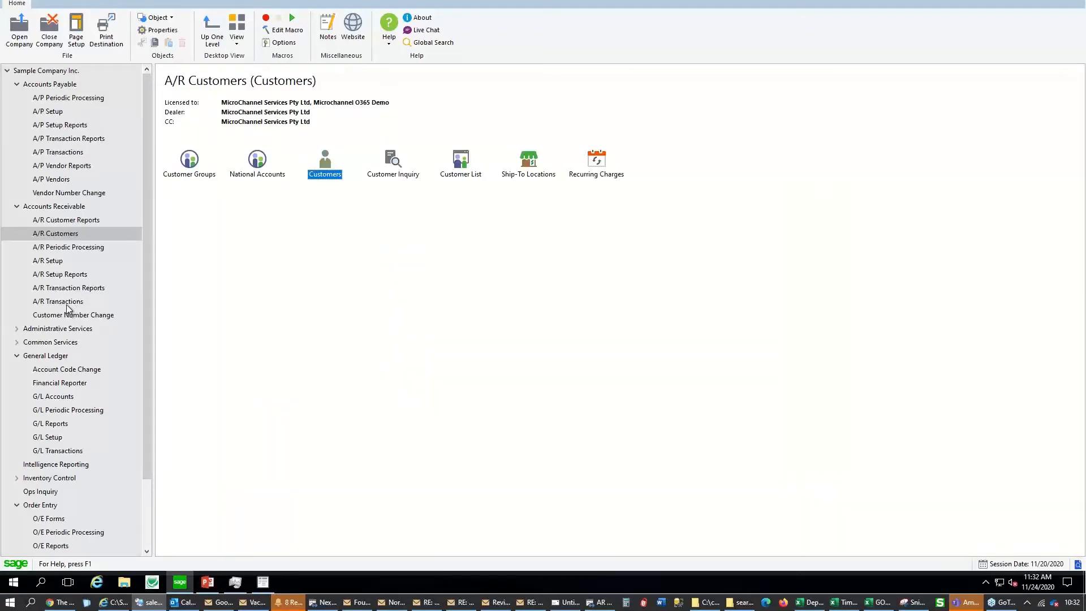
Open the A/R Invoice Batch List from A/R Transactions
click(62, 302)
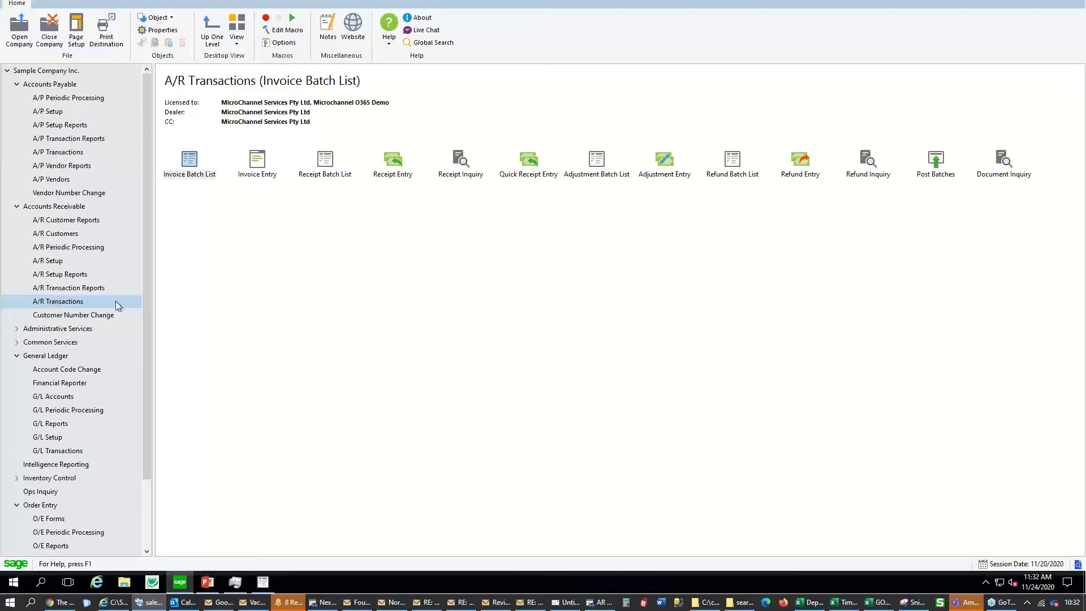
click(193, 171)
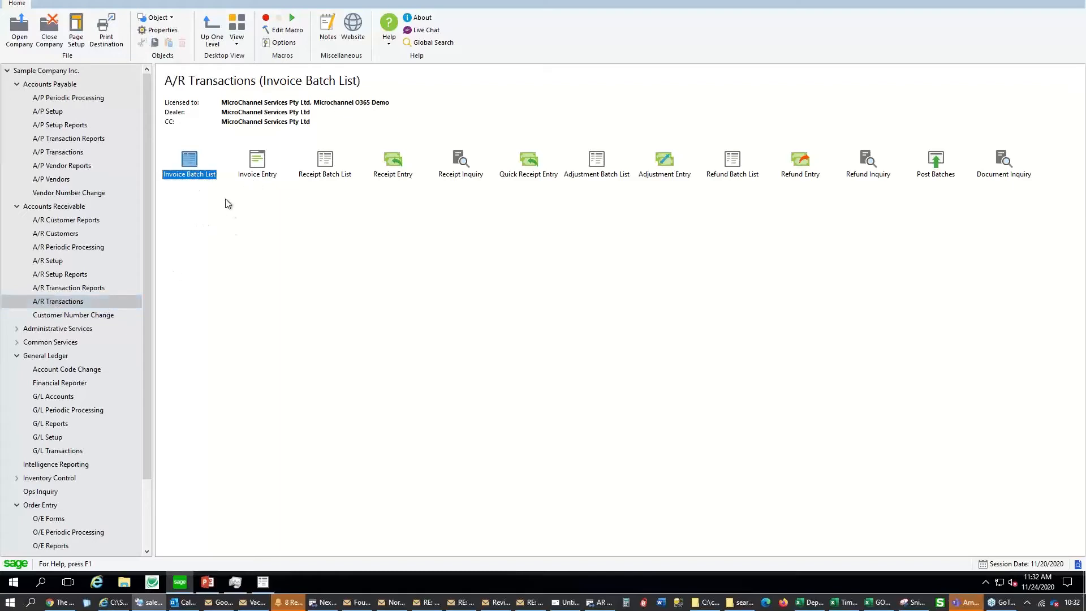
double_click(204, 177)
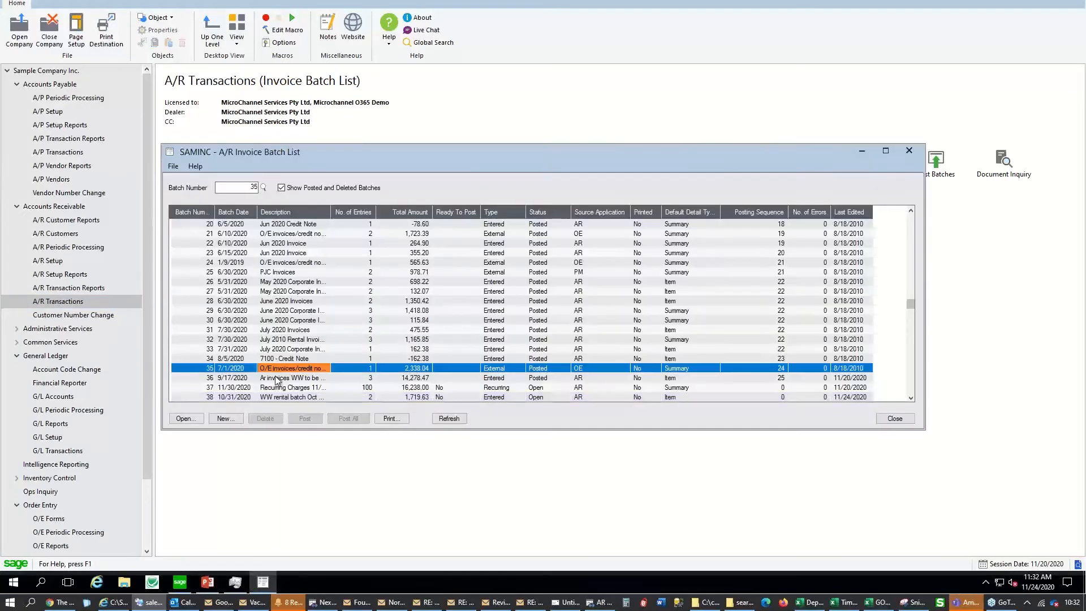
Start new batch 39 with an invoice for a looked-up customer and view its inquiry
click(189, 417)
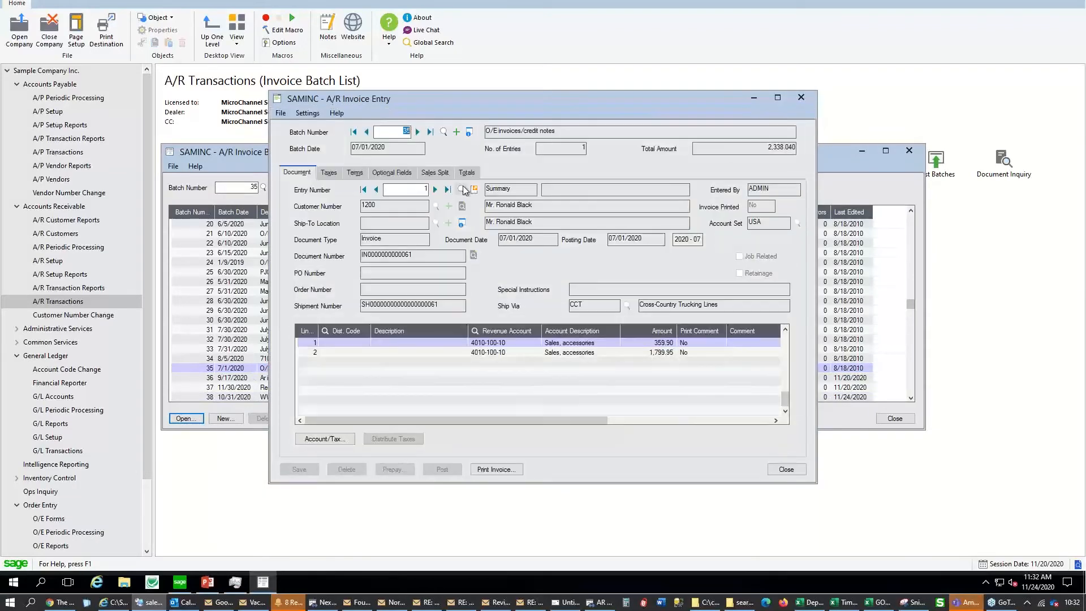
click(456, 133)
click(436, 206)
double_click(348, 239)
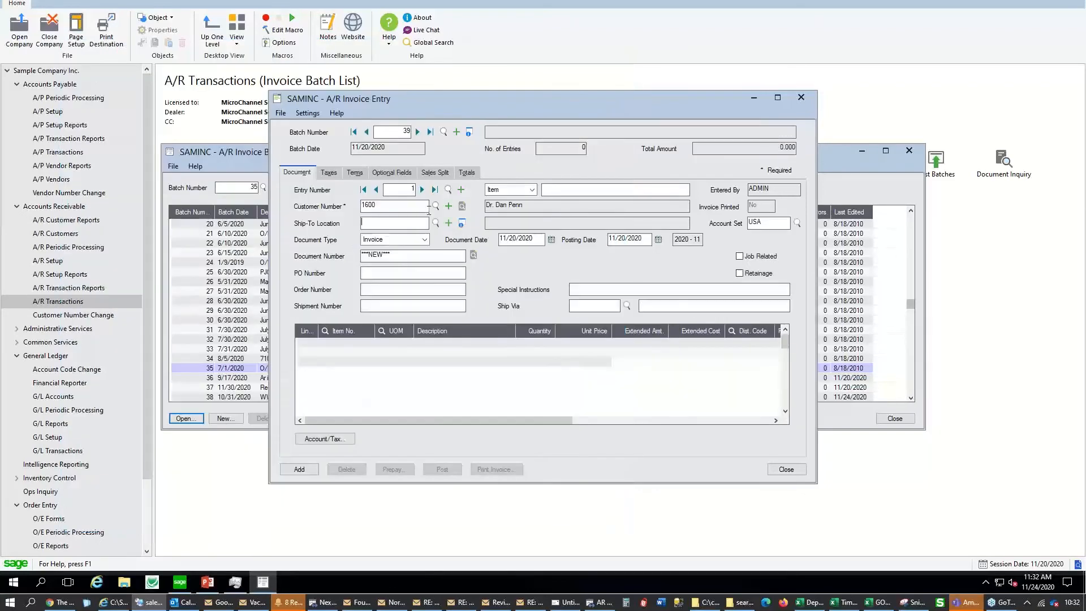
click(462, 208)
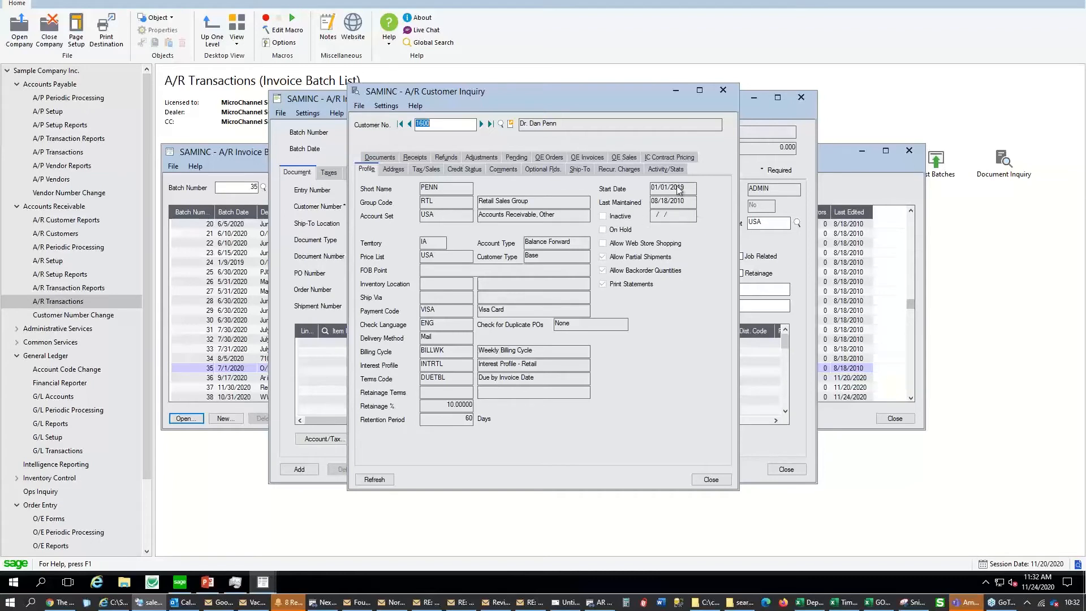
Discard the unsaved invoice, close the inquiry and batch list windows, and show the Agenda slide
click(724, 91)
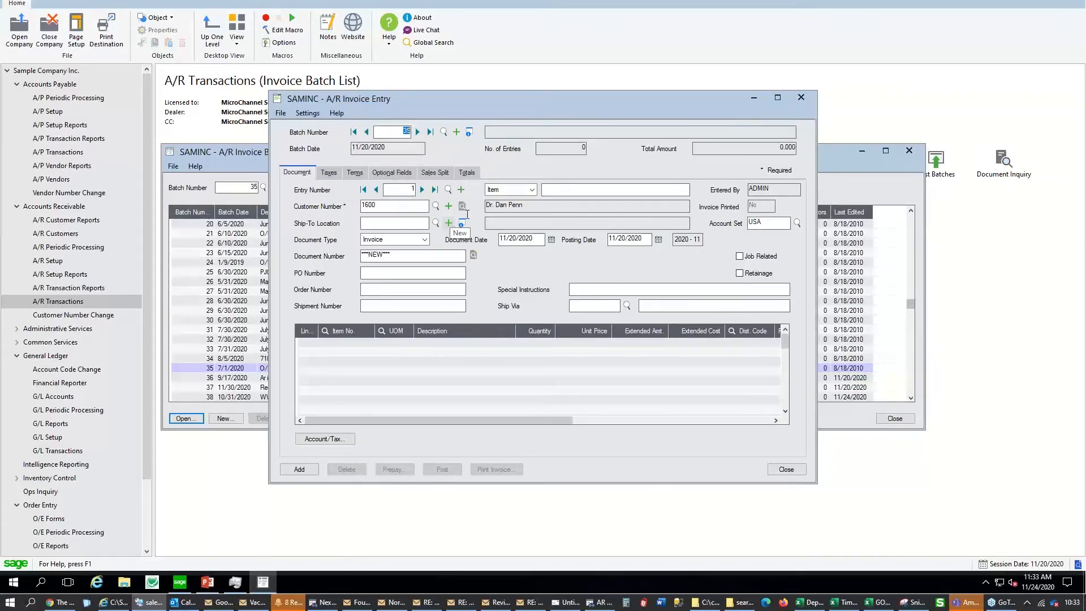
click(801, 97)
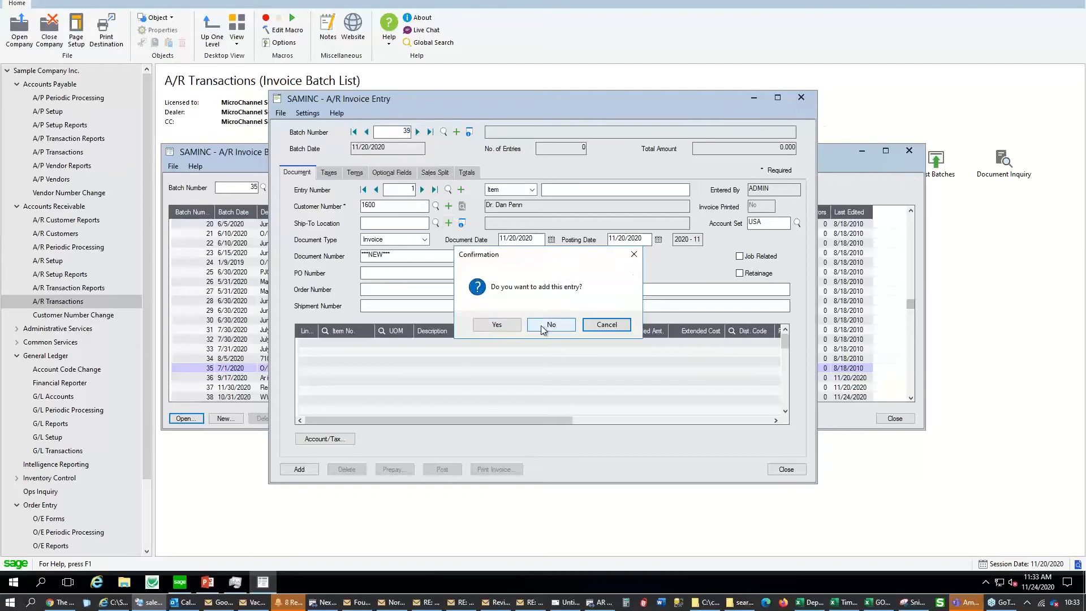
click(543, 325)
click(909, 151)
click(208, 582)
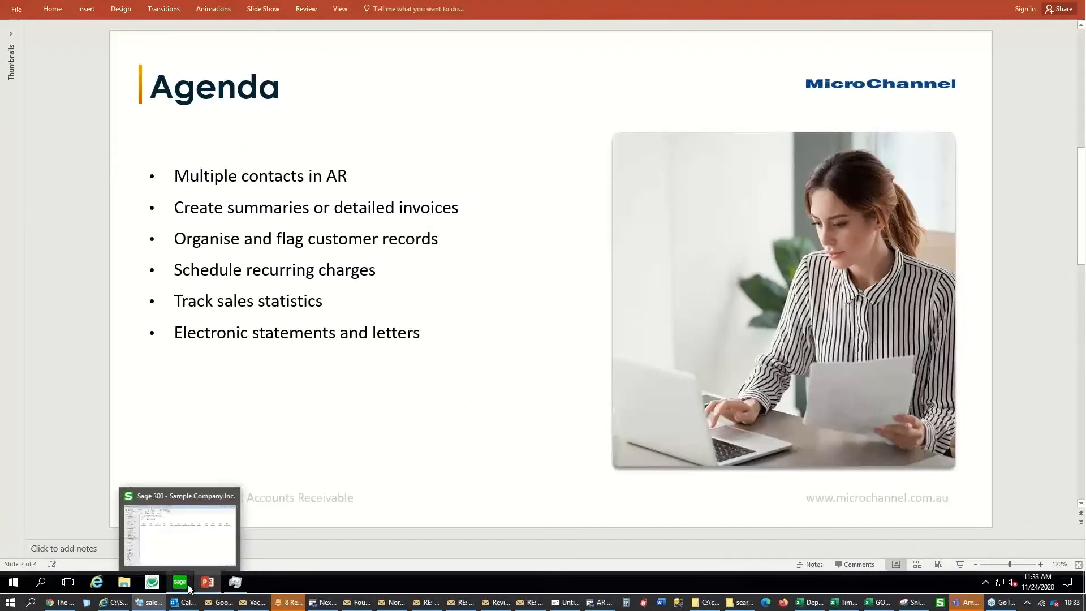
click(249, 488)
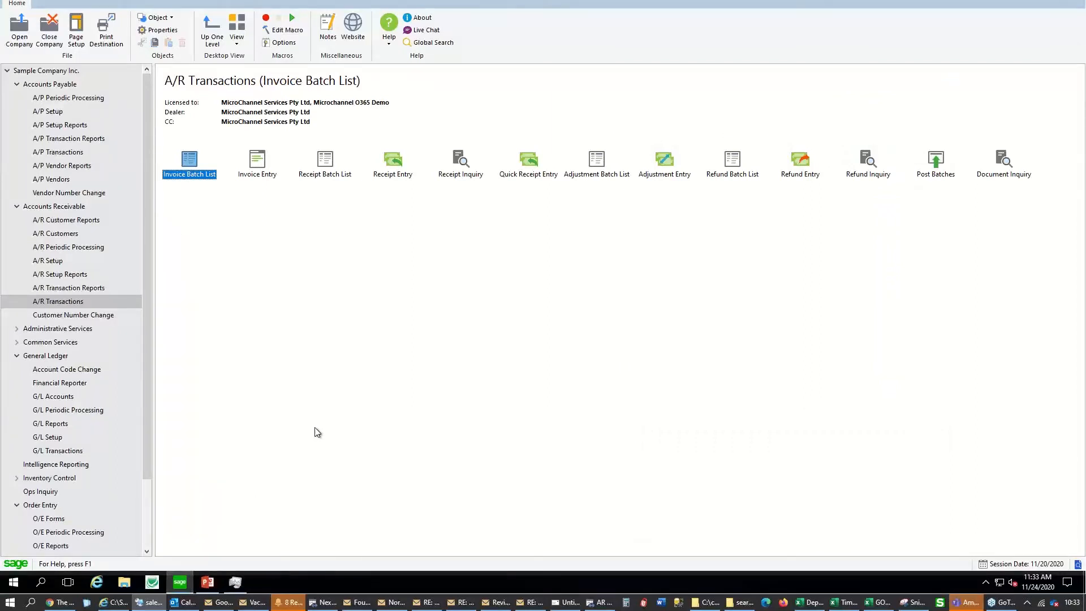
Check the Processing tab of A/R Options, close it, and go to A/R Customers
click(53, 261)
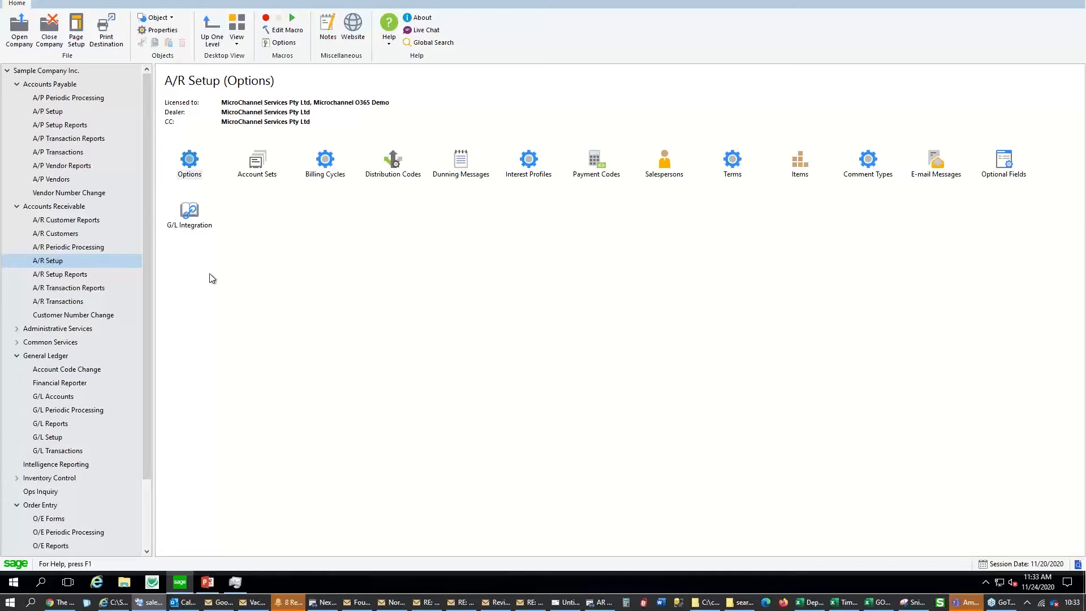
double_click(190, 162)
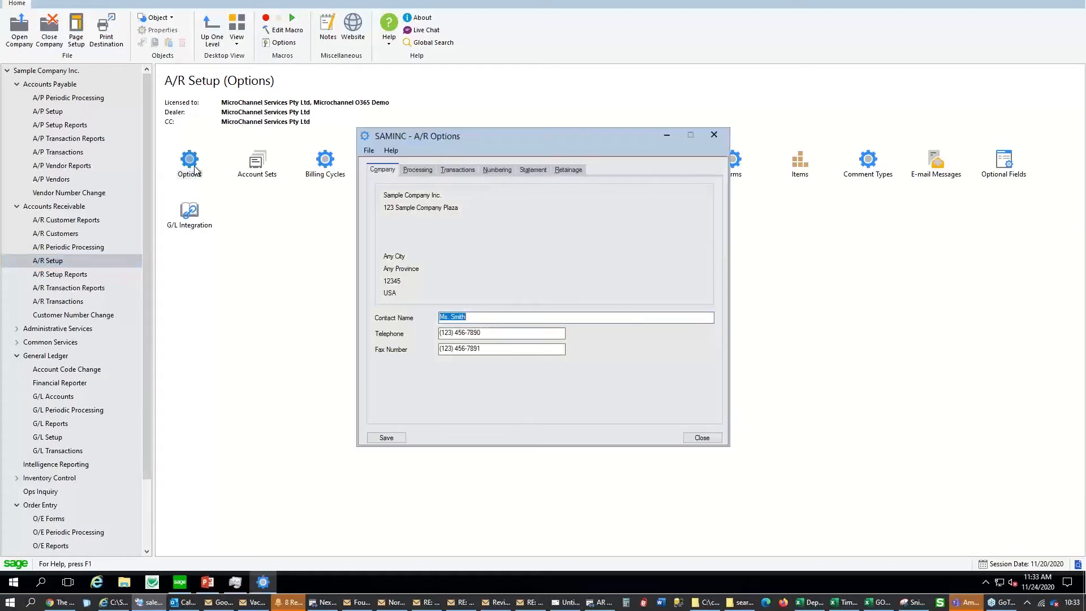
click(418, 170)
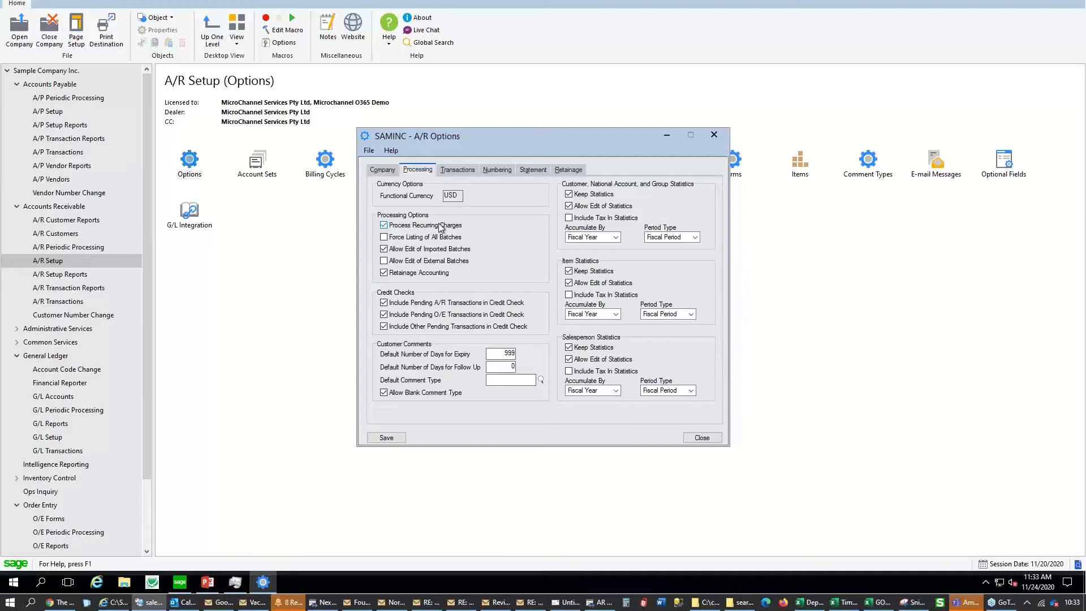
click(714, 136)
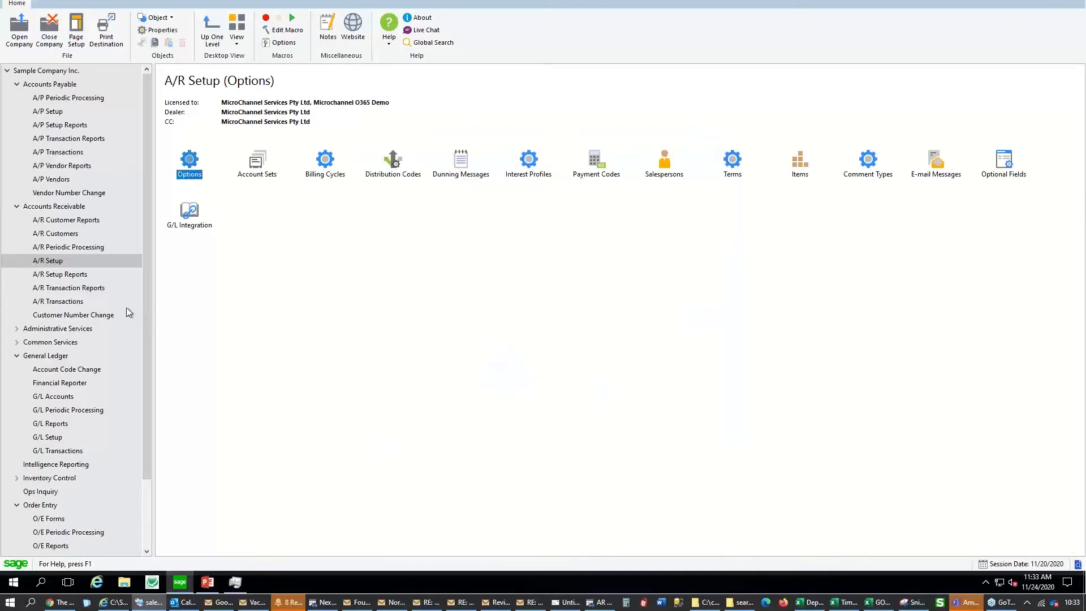
click(71, 237)
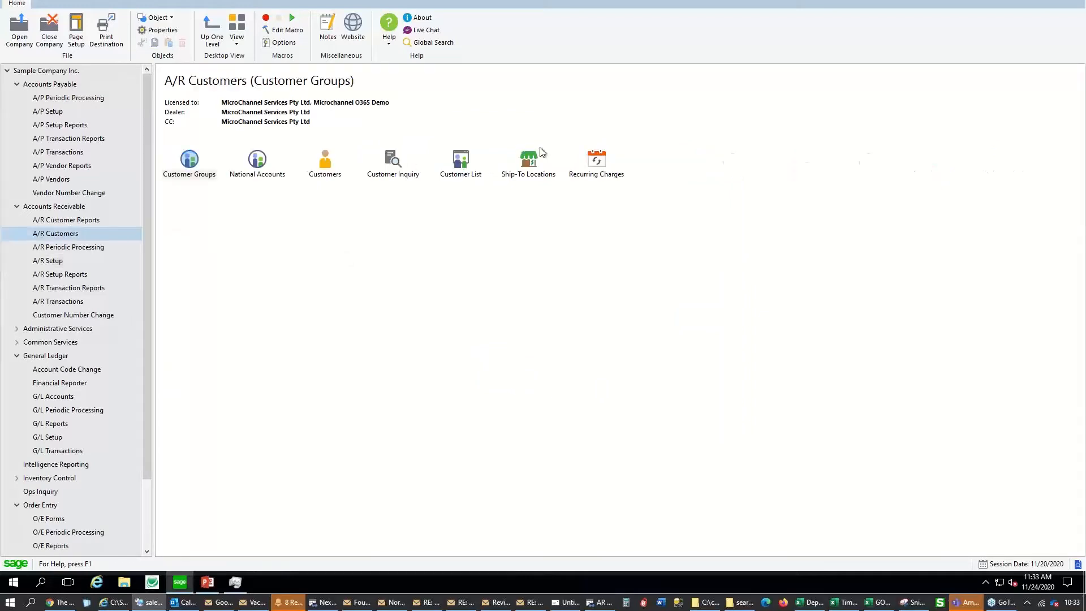
Create recurring charge RENTAL1 for a customer from the finder, defaulting account set USA and terms DUETBL
click(610, 162)
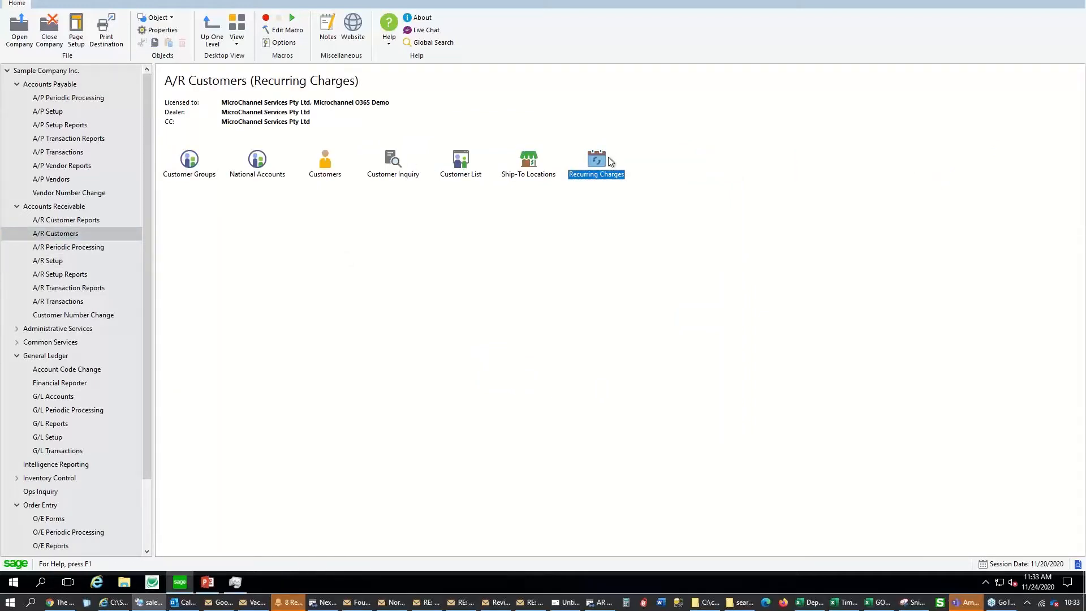
double_click(599, 161)
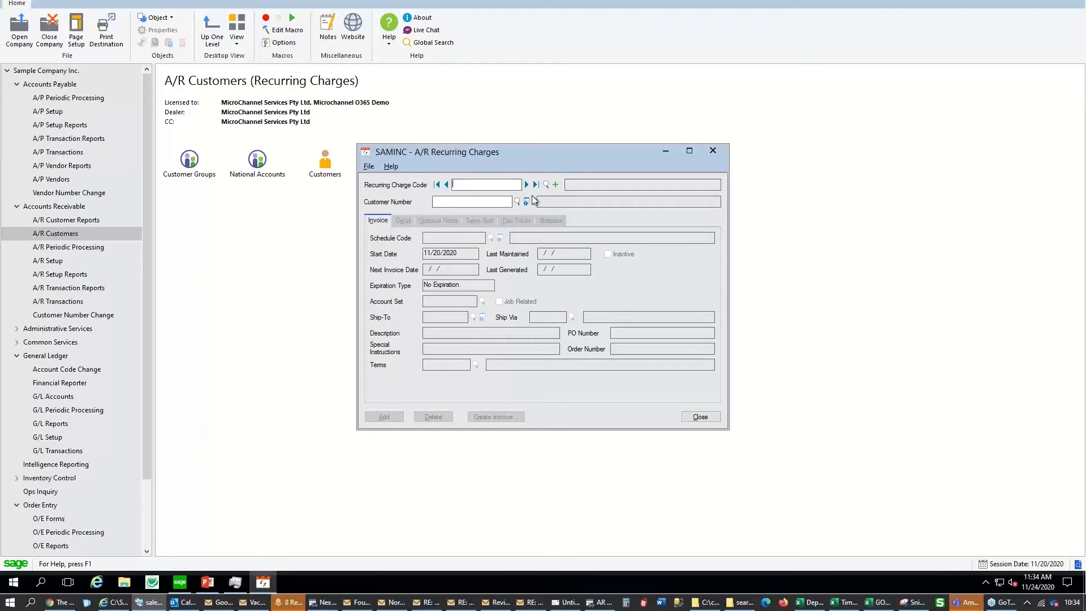
text(RENTAL1)
click(480, 206)
click(516, 202)
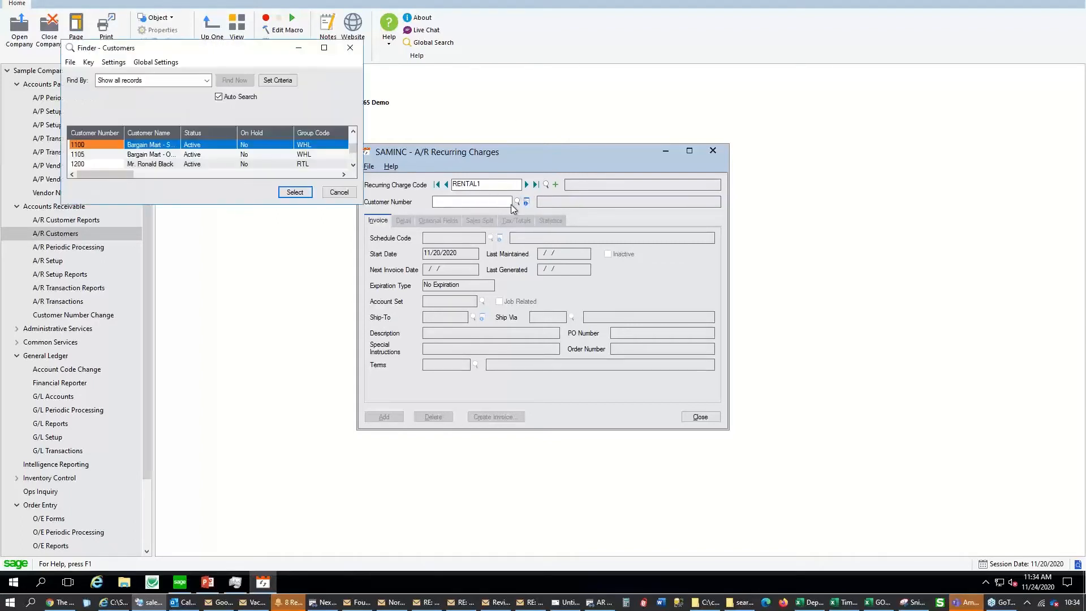
double_click(253, 162)
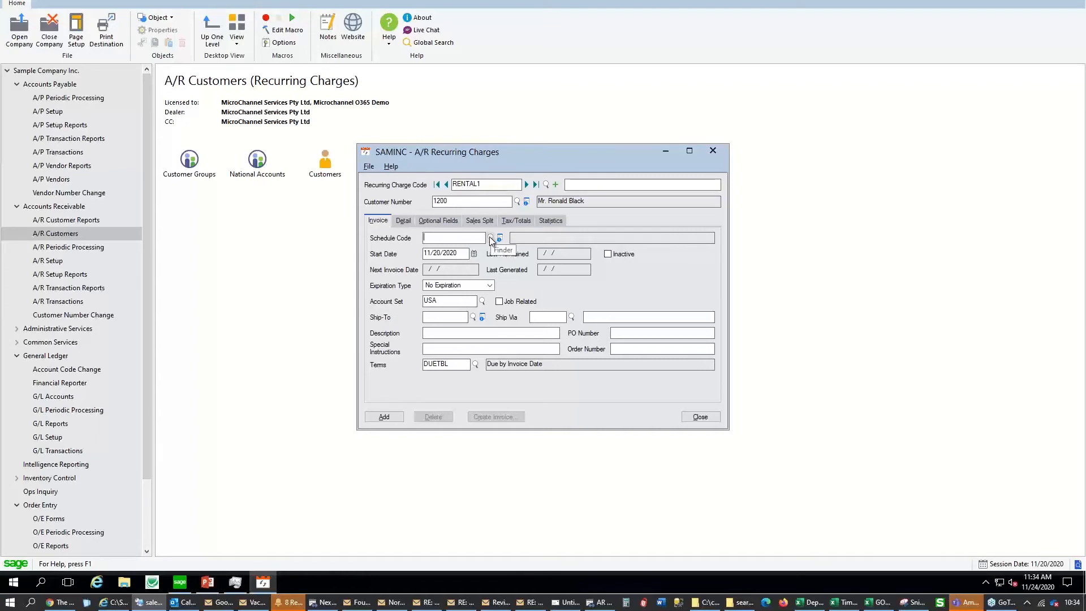
Assign RENTAL1 the MONTHLY schedule starting 12/10/2020 and display its detail lines
click(490, 236)
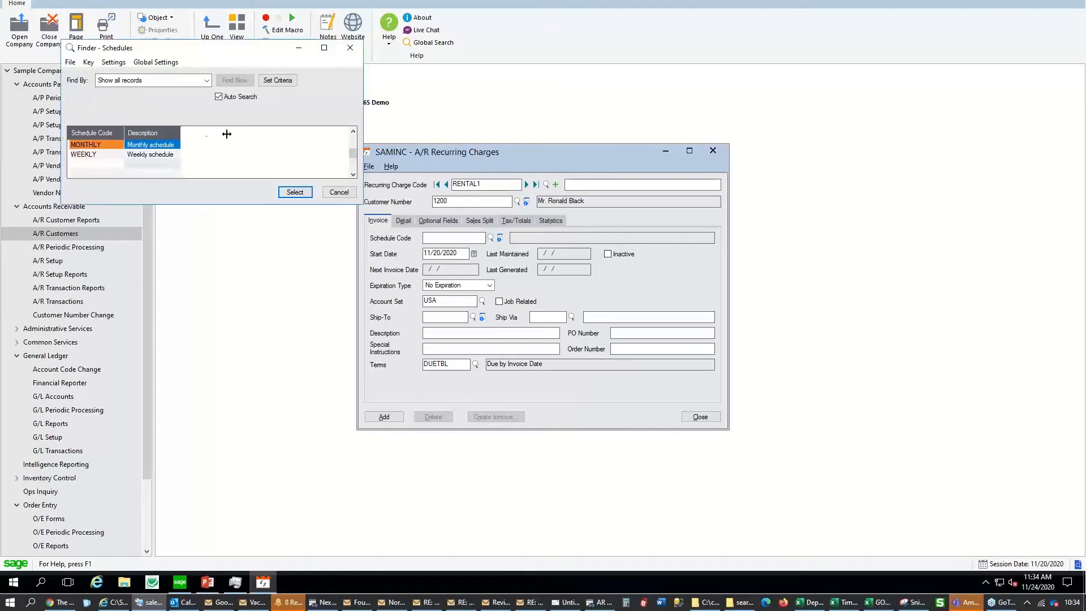
drag(227, 133, 227, 134)
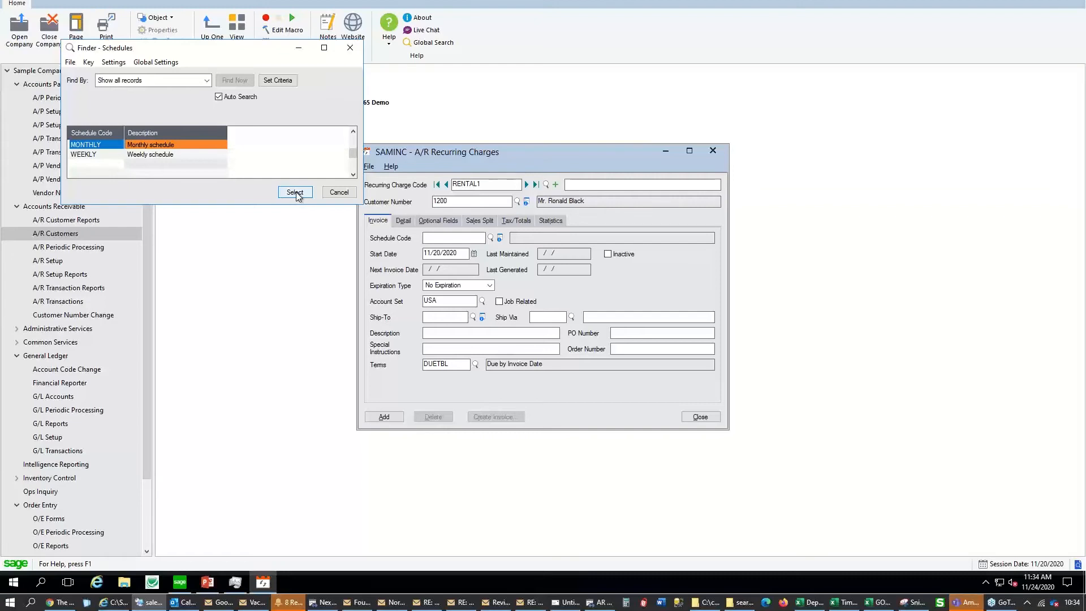
click(296, 193)
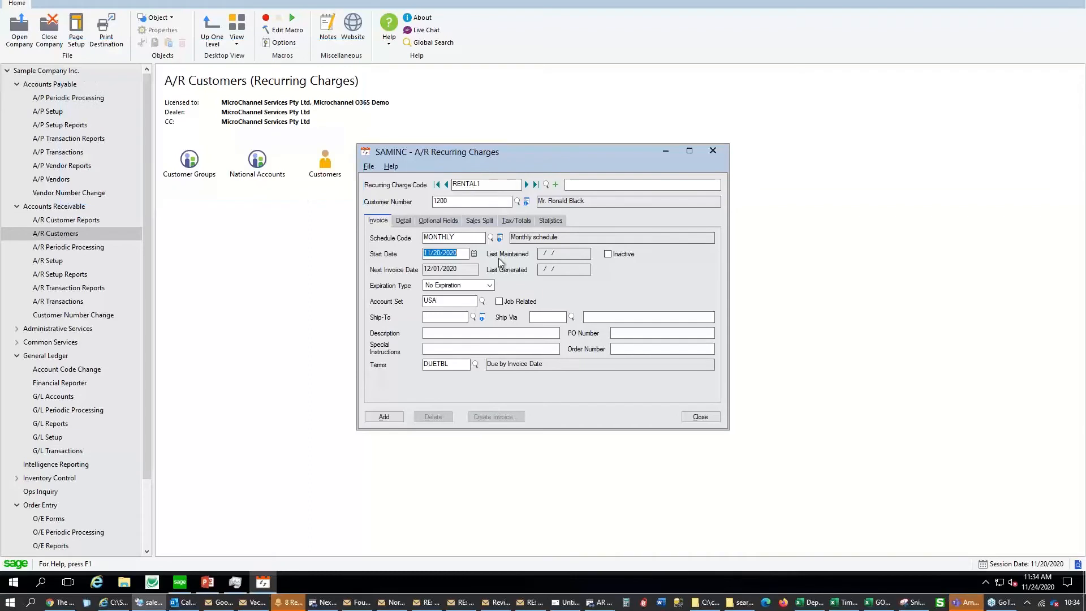
click(444, 257)
drag(442, 250, 403, 249)
text(31/10)
key(Tab)
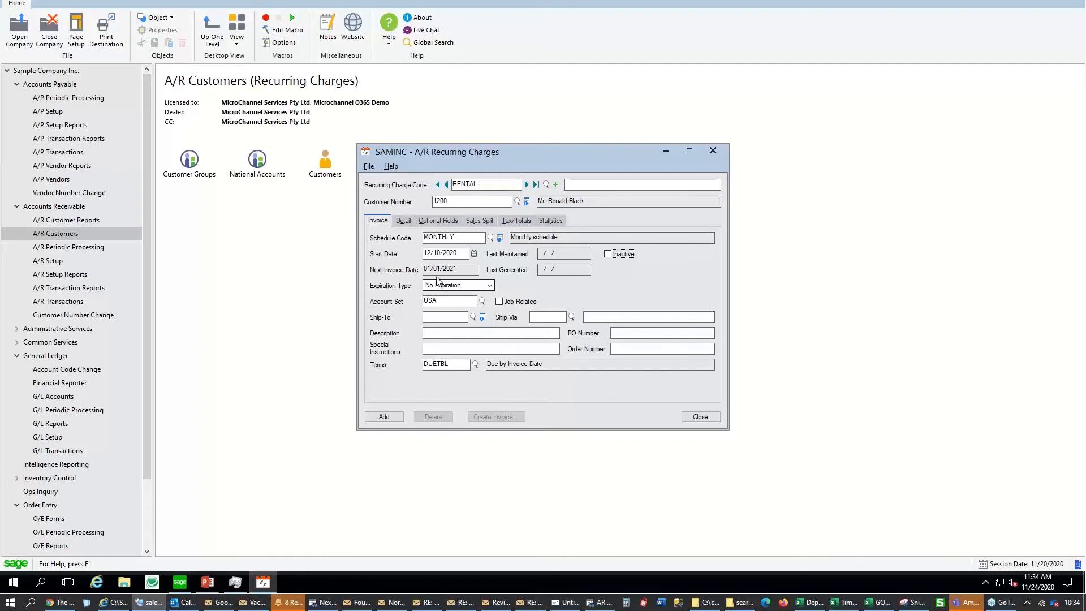
click(404, 221)
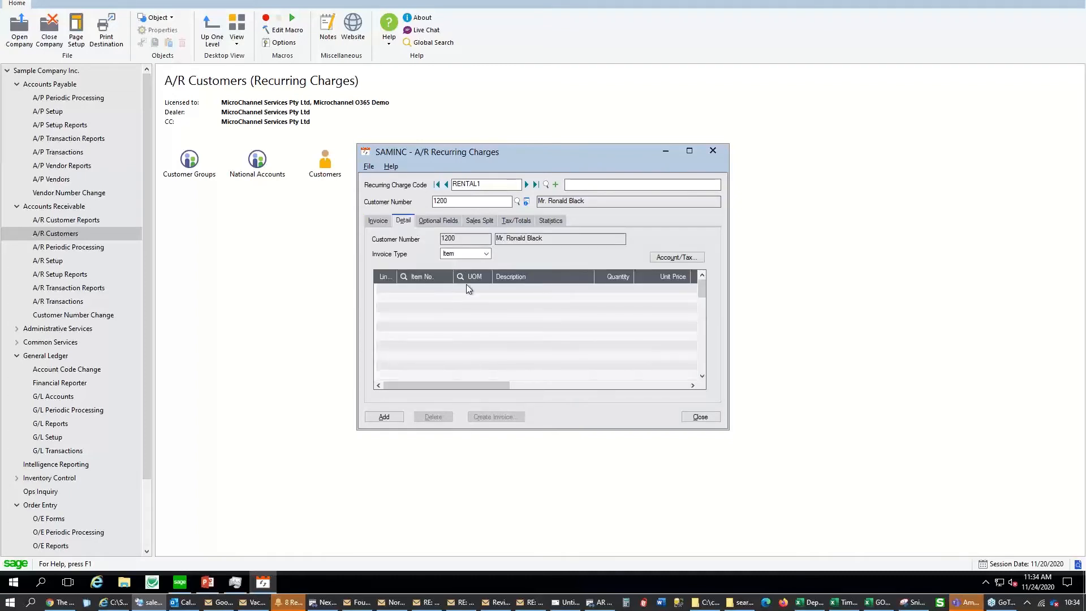
Set invoice type to Summary and add a line using revenue account 6560 (Rent, office)
click(472, 255)
click(457, 270)
click(451, 288)
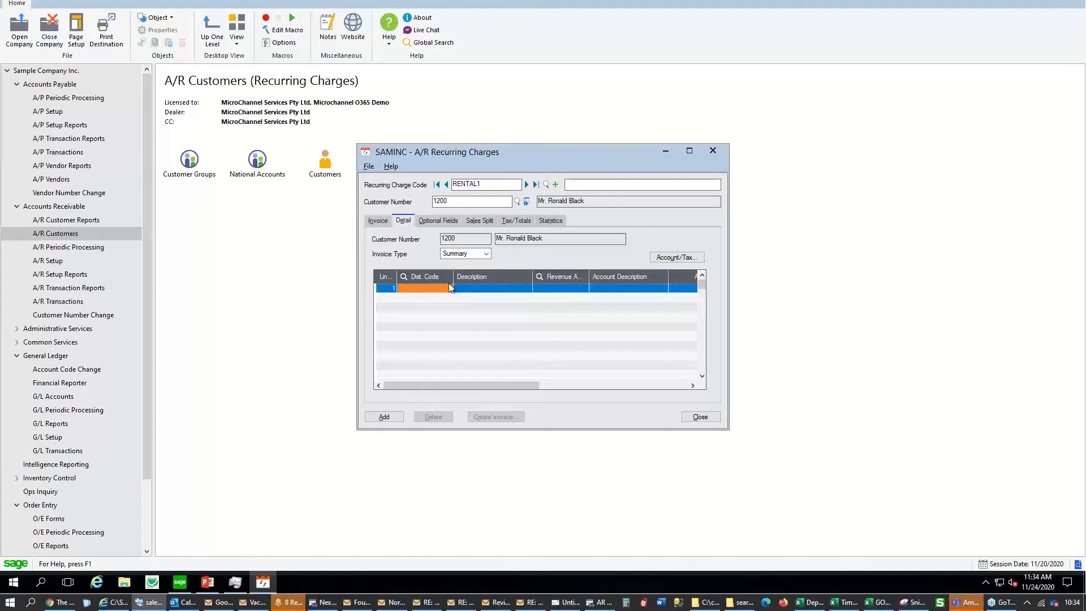
click(559, 289)
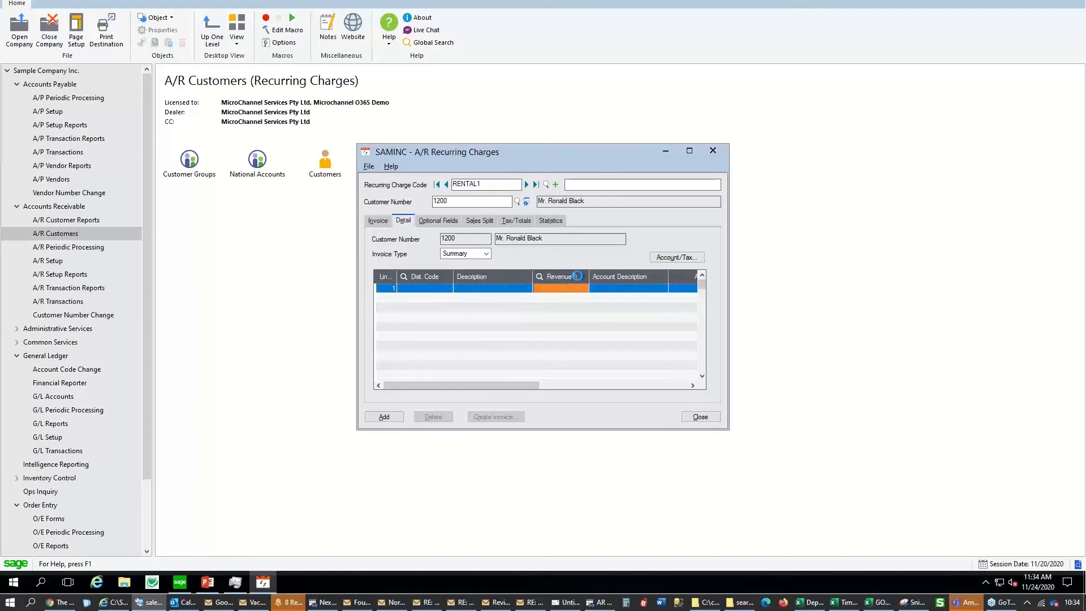
click(573, 277)
drag(181, 204, 229, 544)
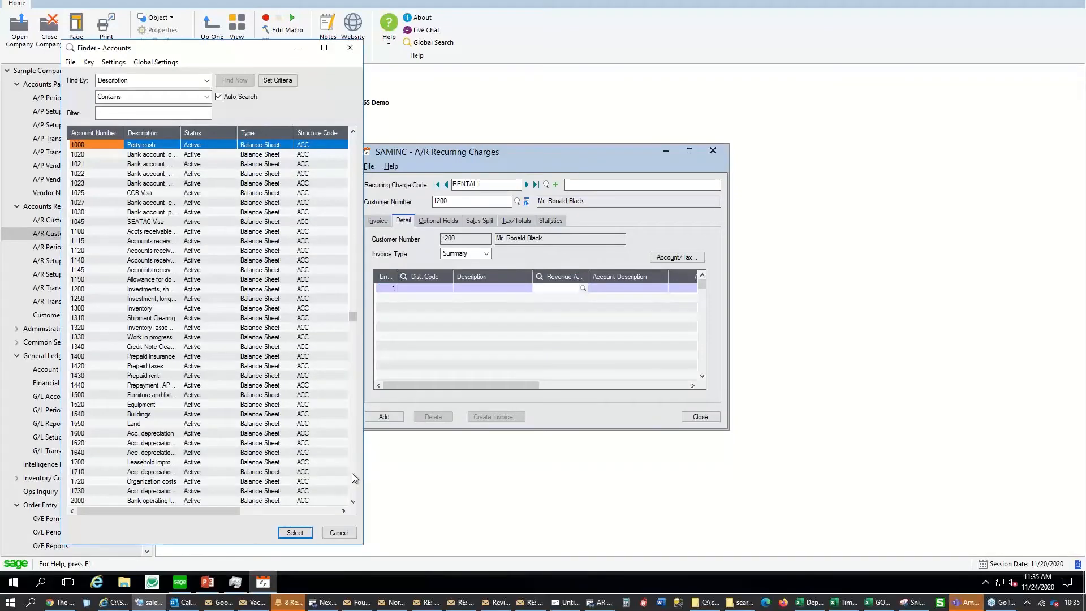
click(352, 475)
click(352, 475)
click(352, 475)
click(352, 475)
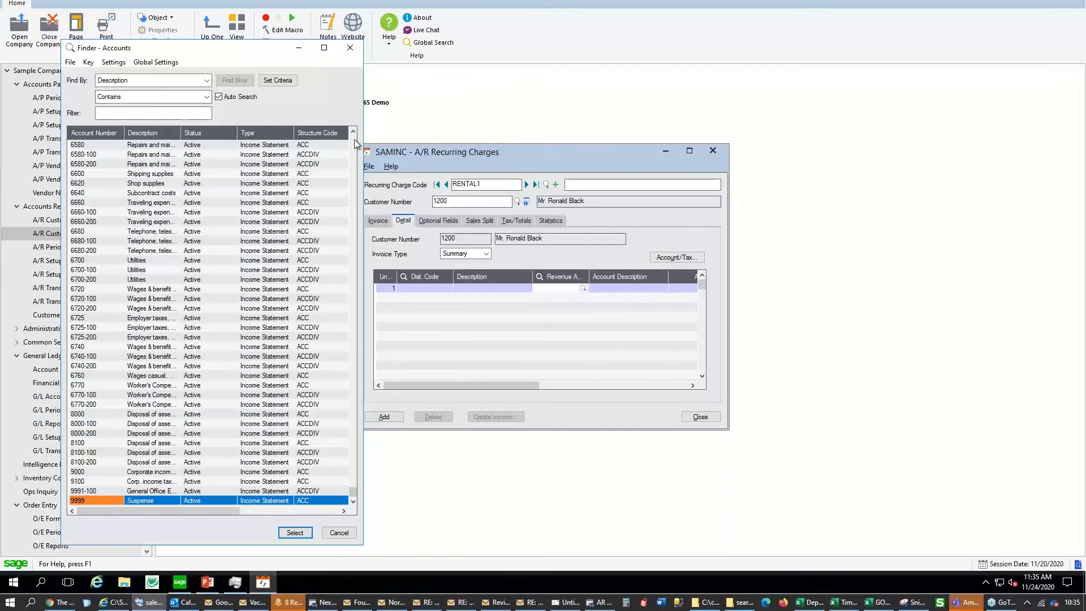
click(352, 316)
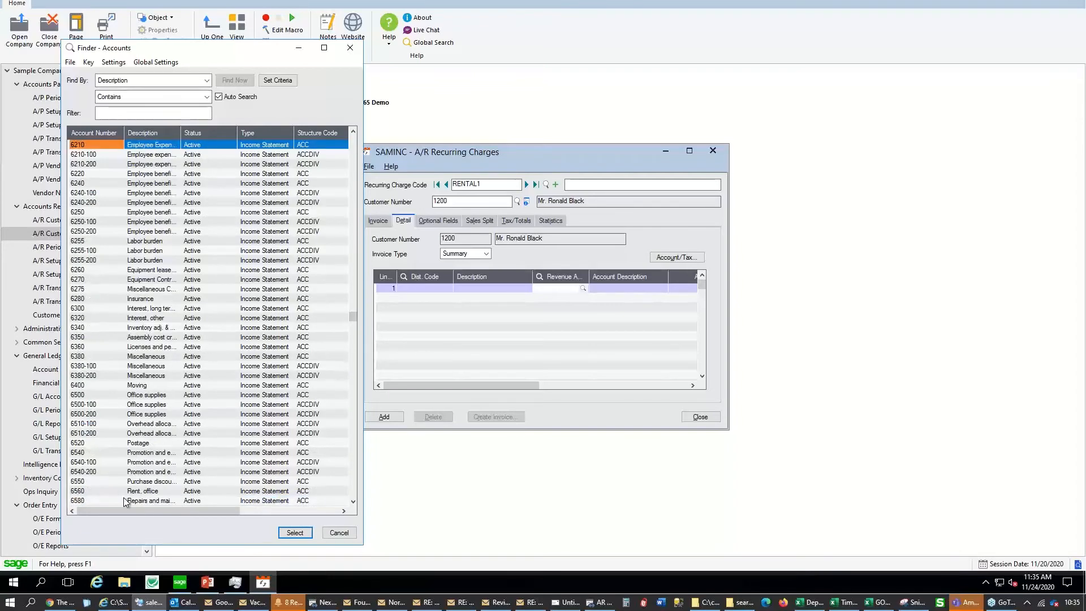
click(142, 491)
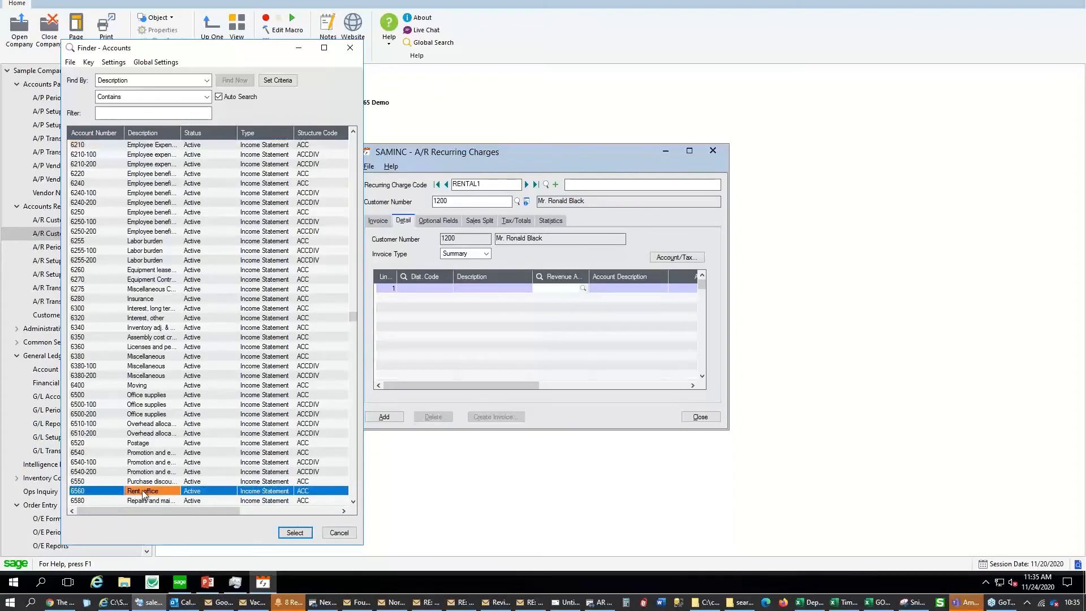
double_click(143, 491)
click(624, 287)
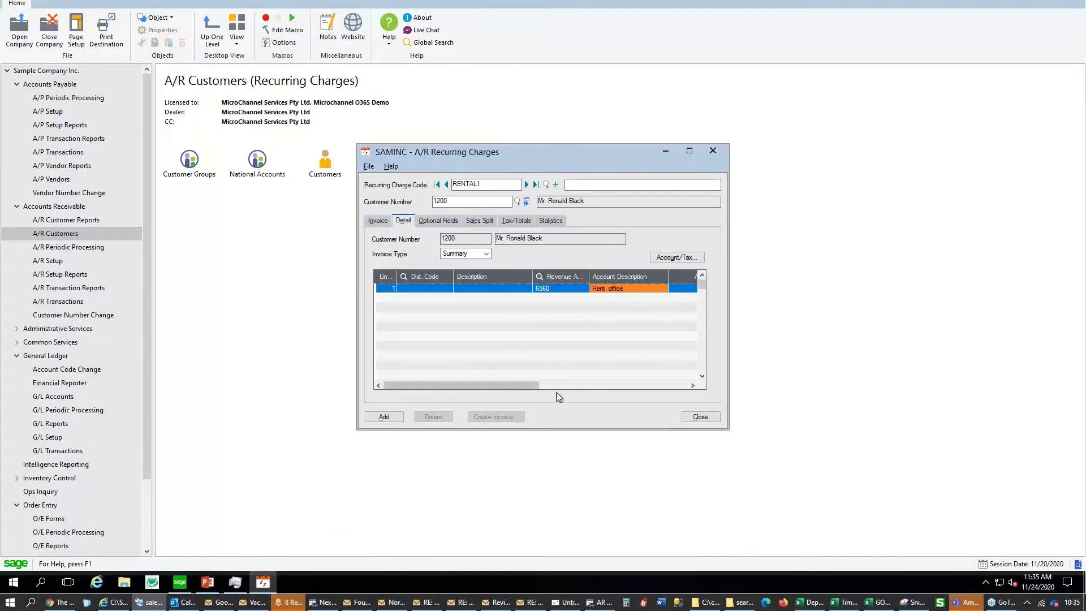
Describe the line 'Rent for Month' at 1,200.00, then review the 99.00 tax and 1,299.00 total
drag(507, 387, 520, 387)
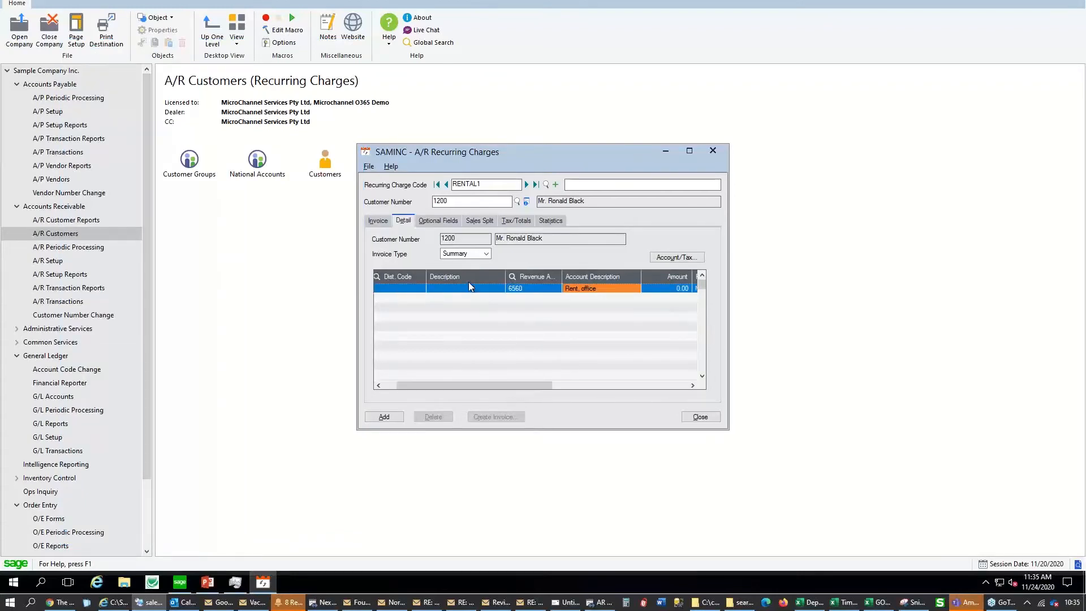
click(468, 283)
text(Rent fo)
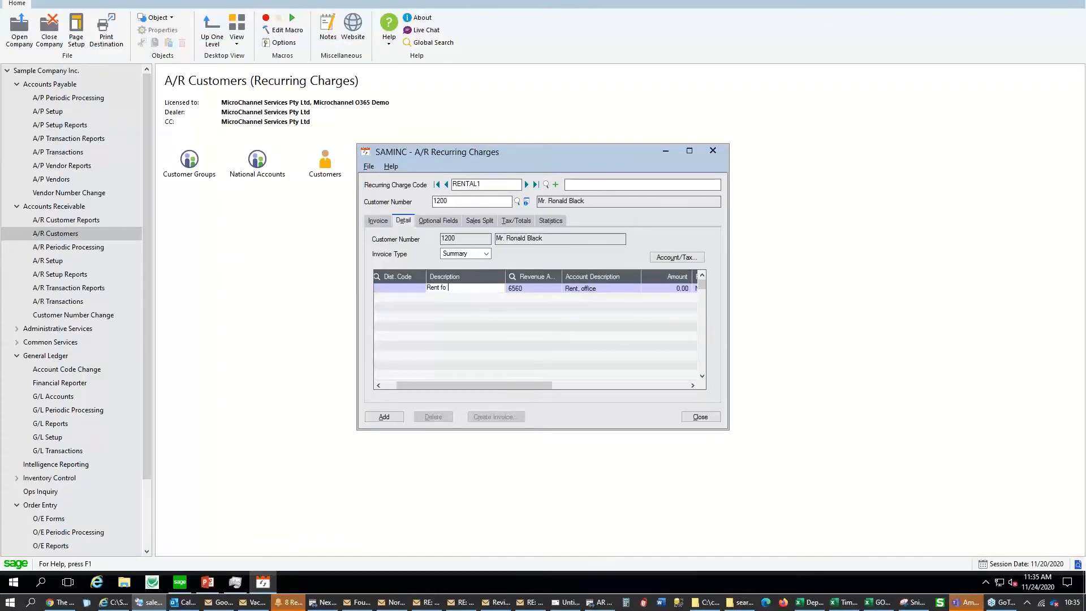
text(r Month)
click(664, 288)
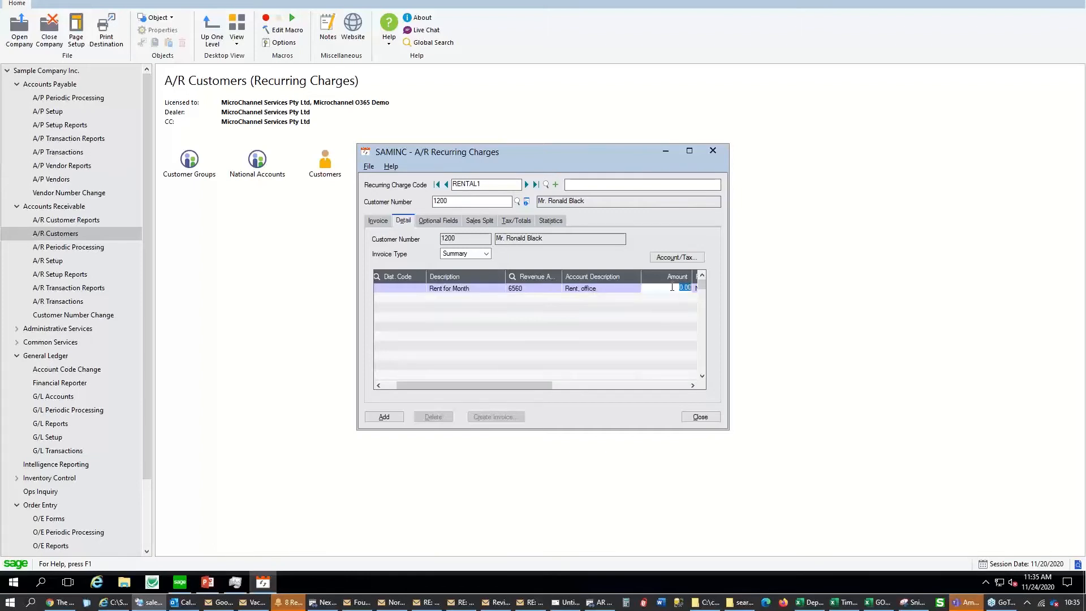
text(1200)
key(Tab)
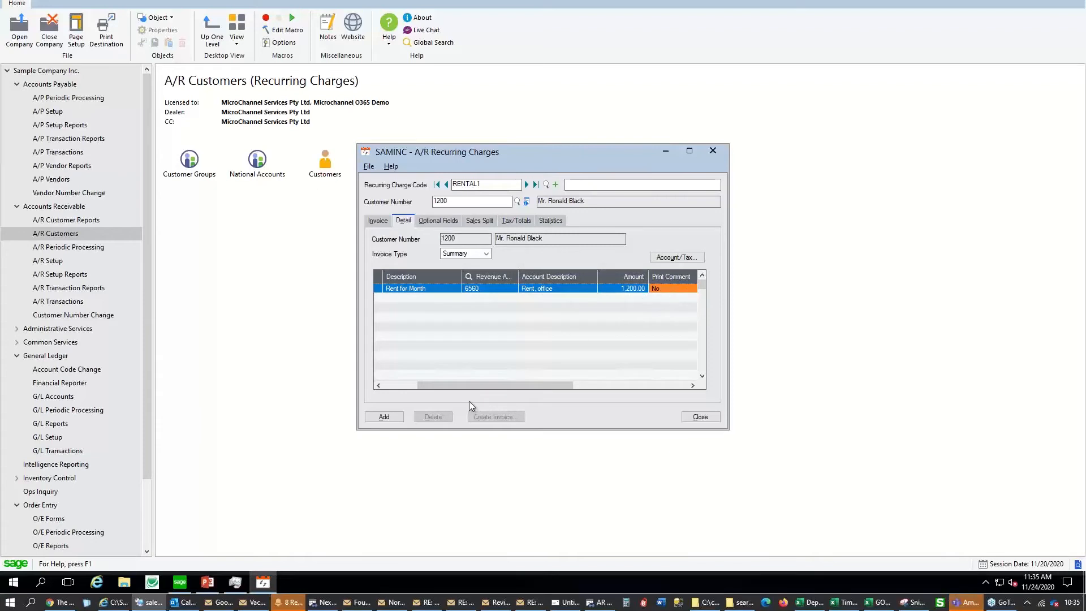
click(516, 221)
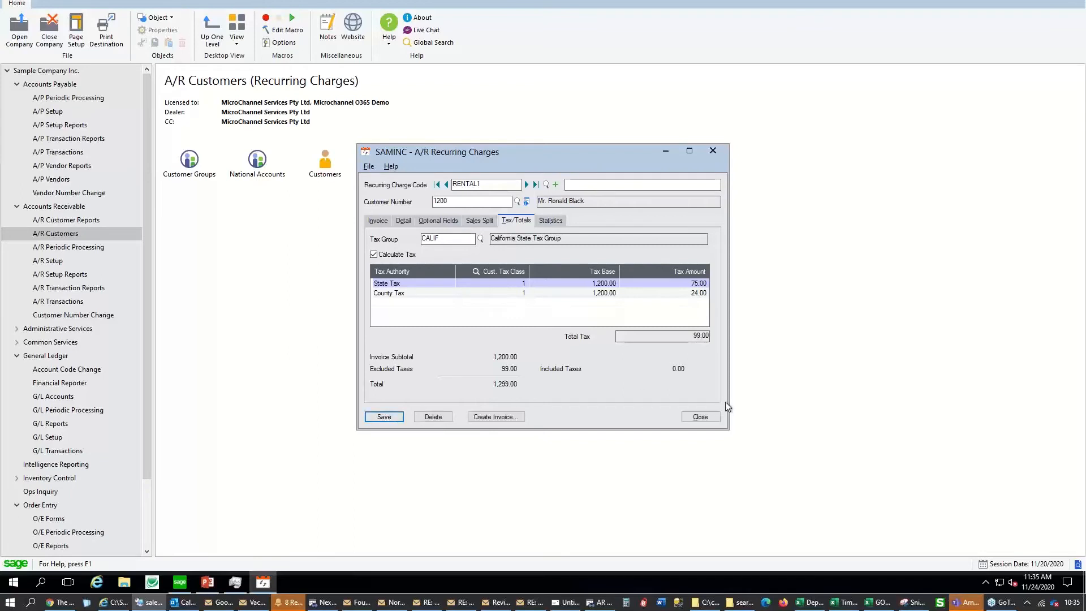
Locate RENTAL1 in the recurring charge code list, then close the Recurring Charges window
click(546, 185)
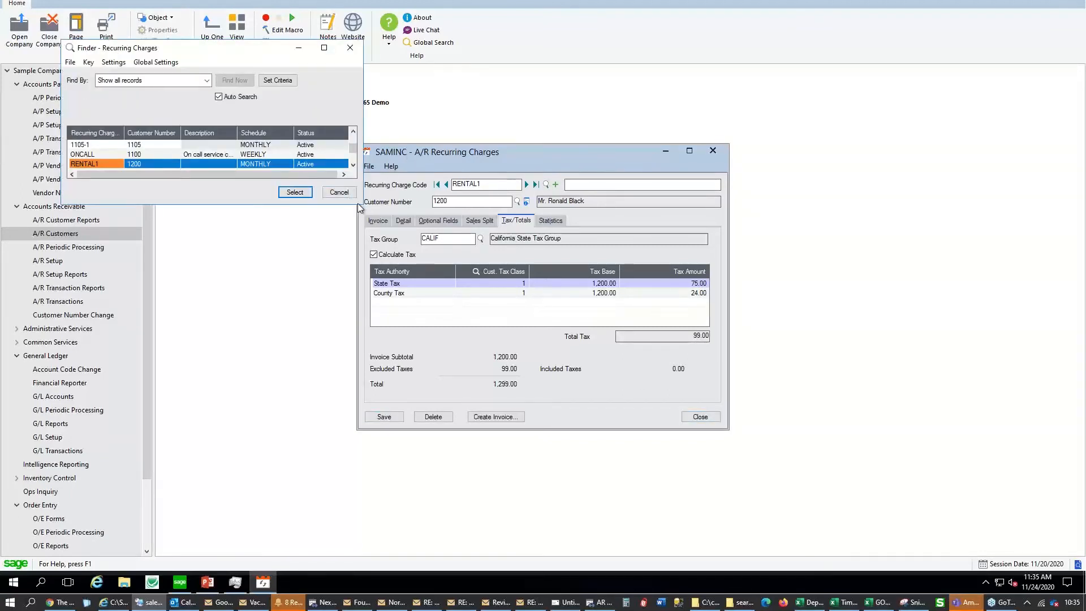
drag(360, 204, 614, 354)
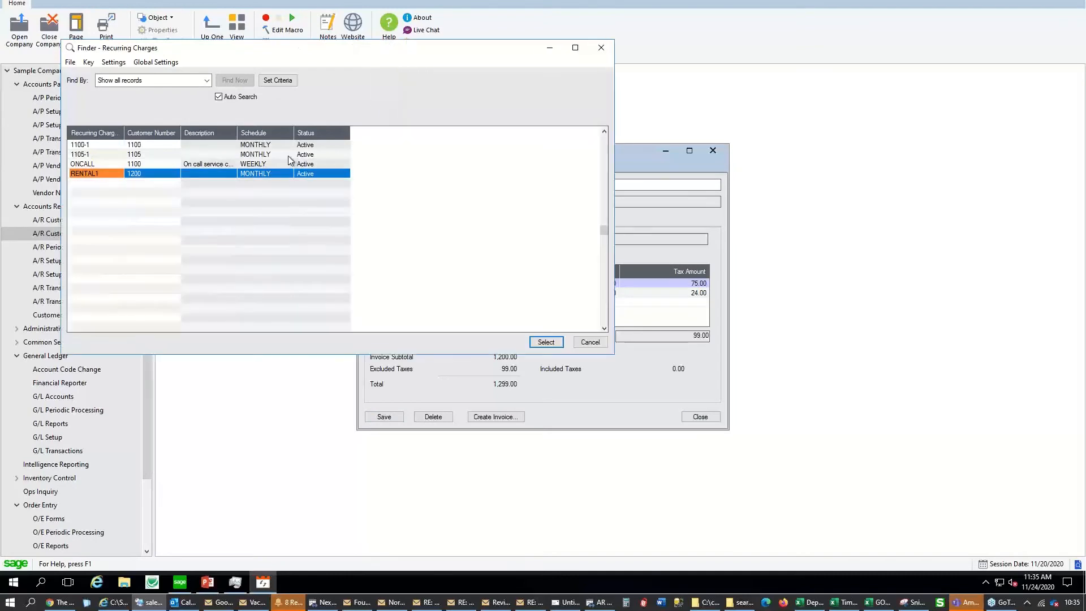
double_click(236, 132)
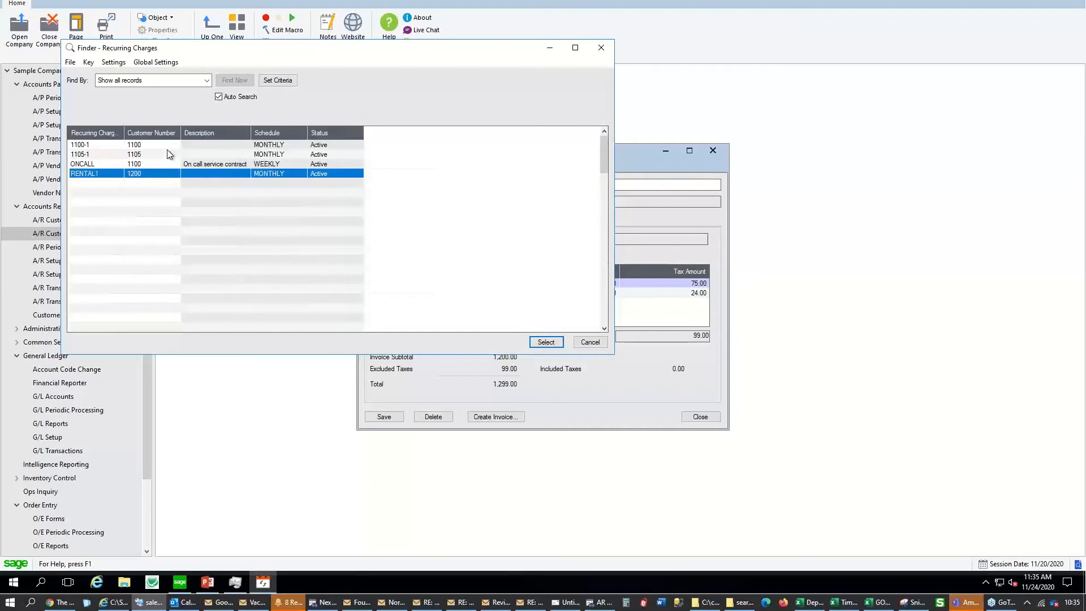
click(599, 343)
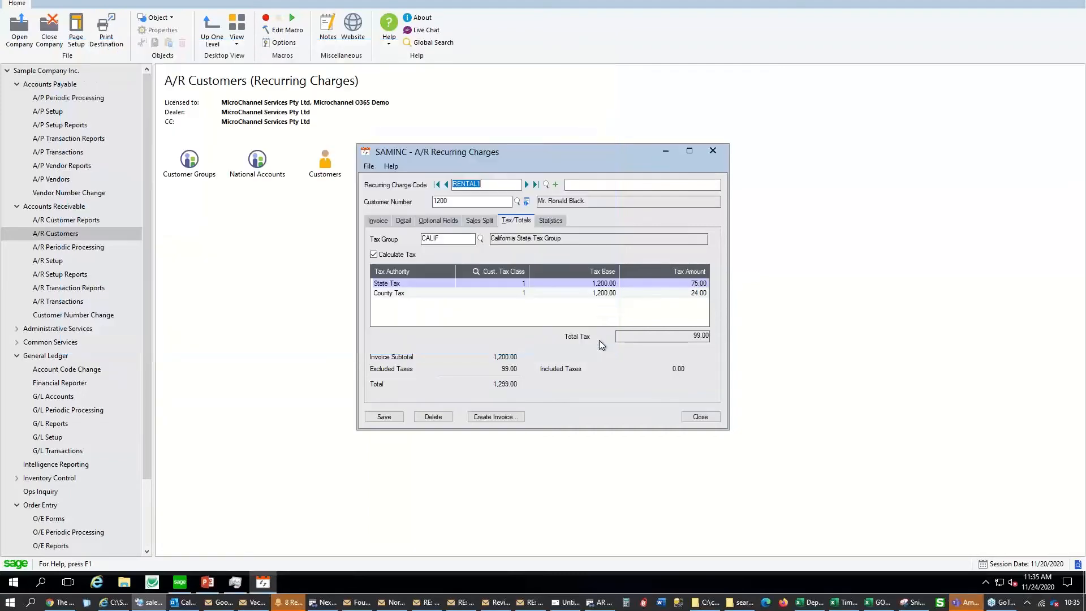
click(700, 419)
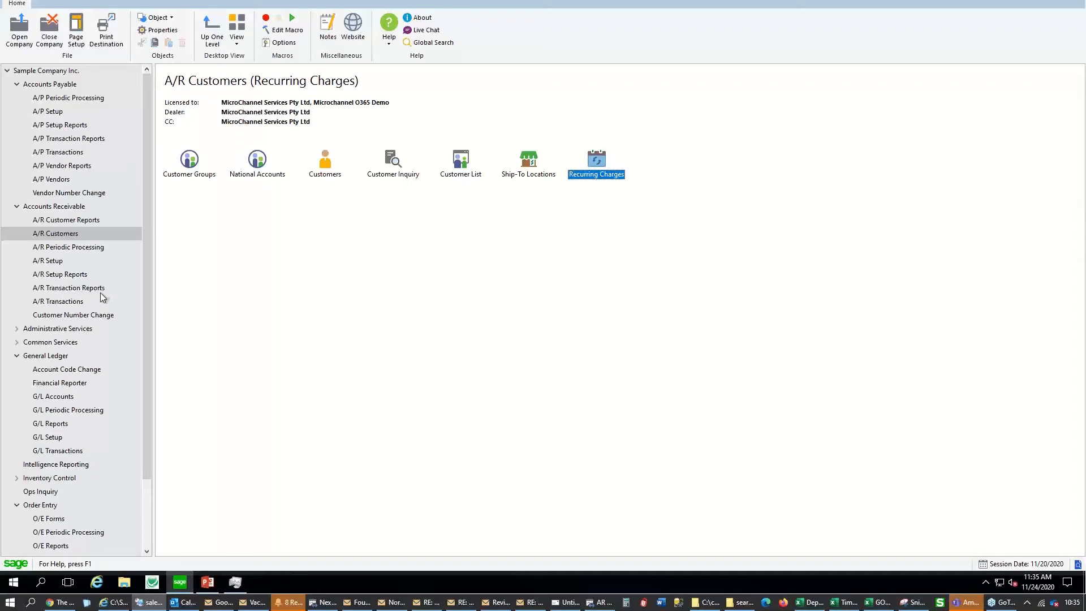
Open Create Recurring Charge Batch and try a calendar run date, which generates no invoices
click(90, 253)
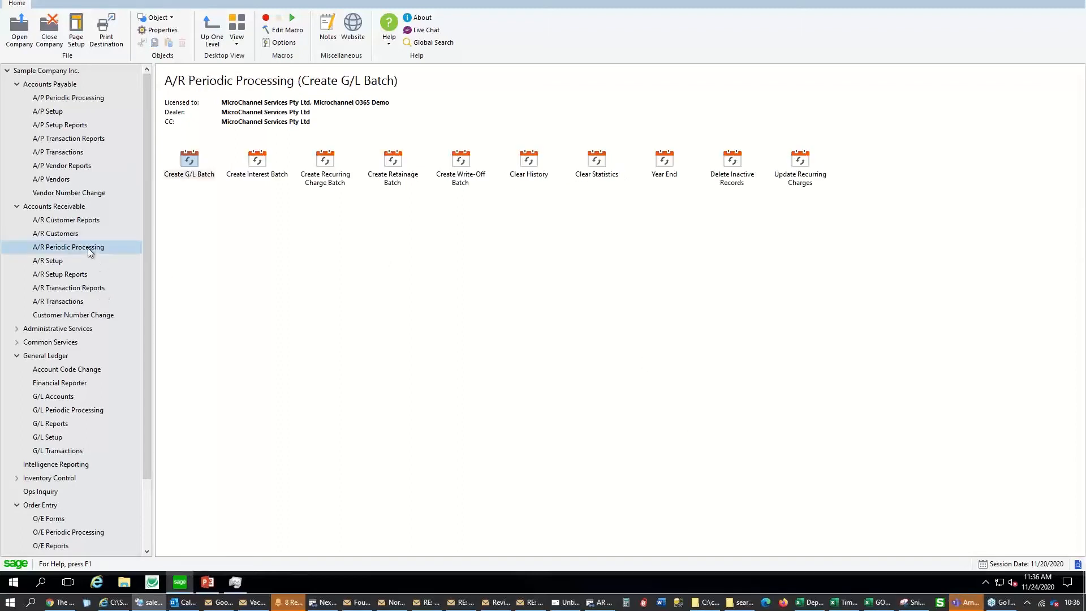
click(331, 179)
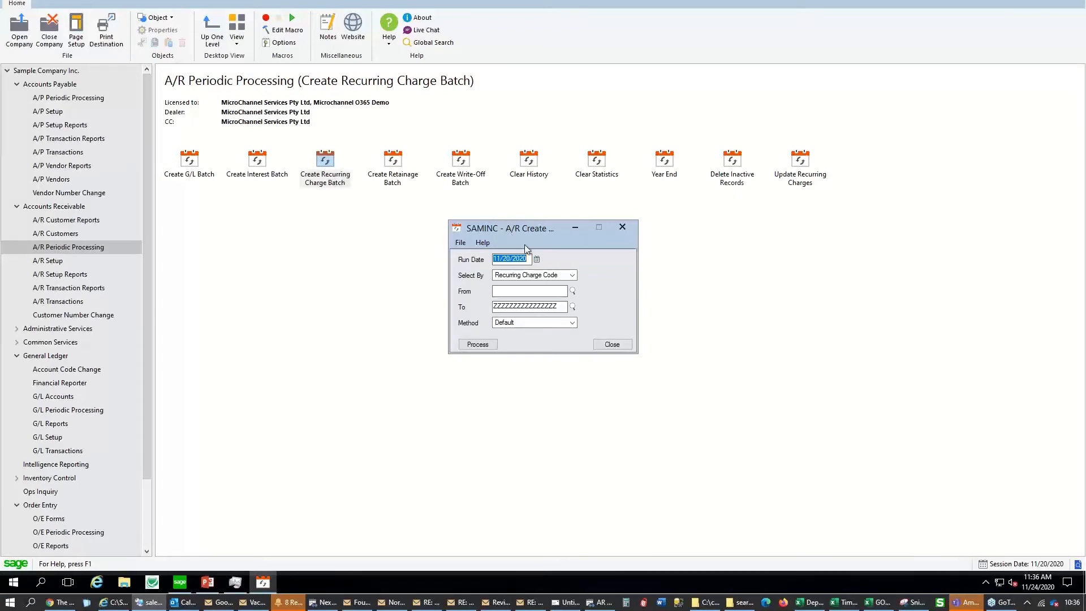
click(536, 258)
click(478, 344)
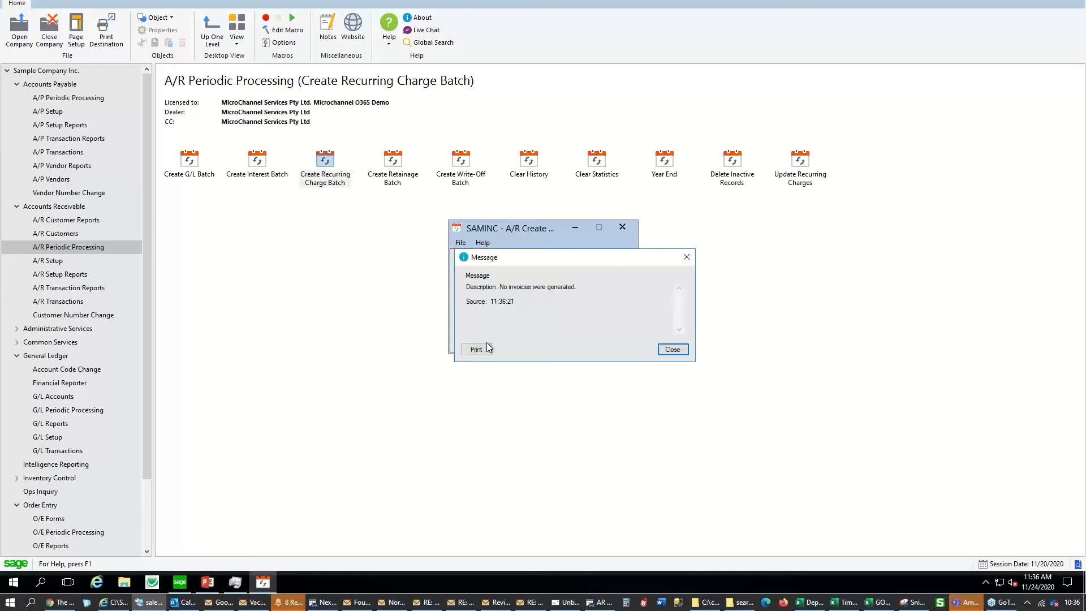
click(672, 349)
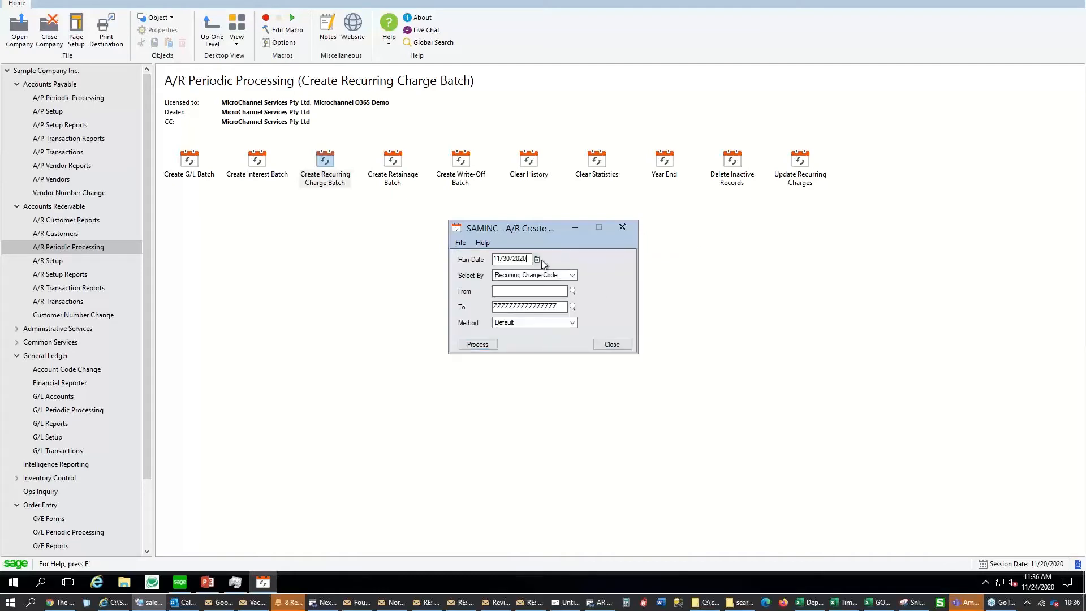
Rerun with run date 11/30/2021 to create 39 invoices, then move to A/R Transactions
key(BackSpace)
text(1)
key(Tab)
click(485, 347)
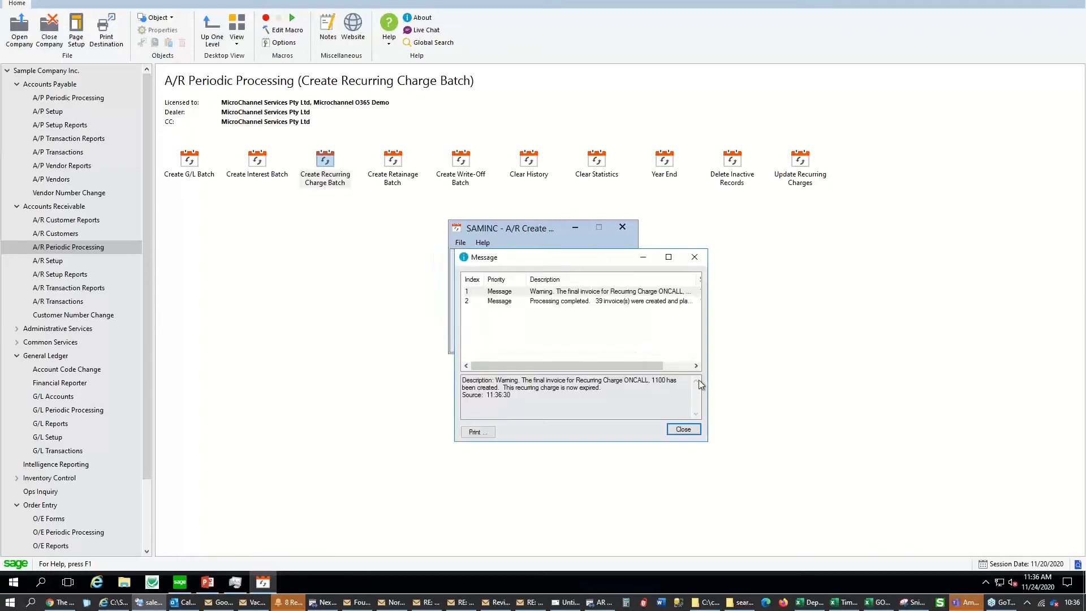
click(693, 428)
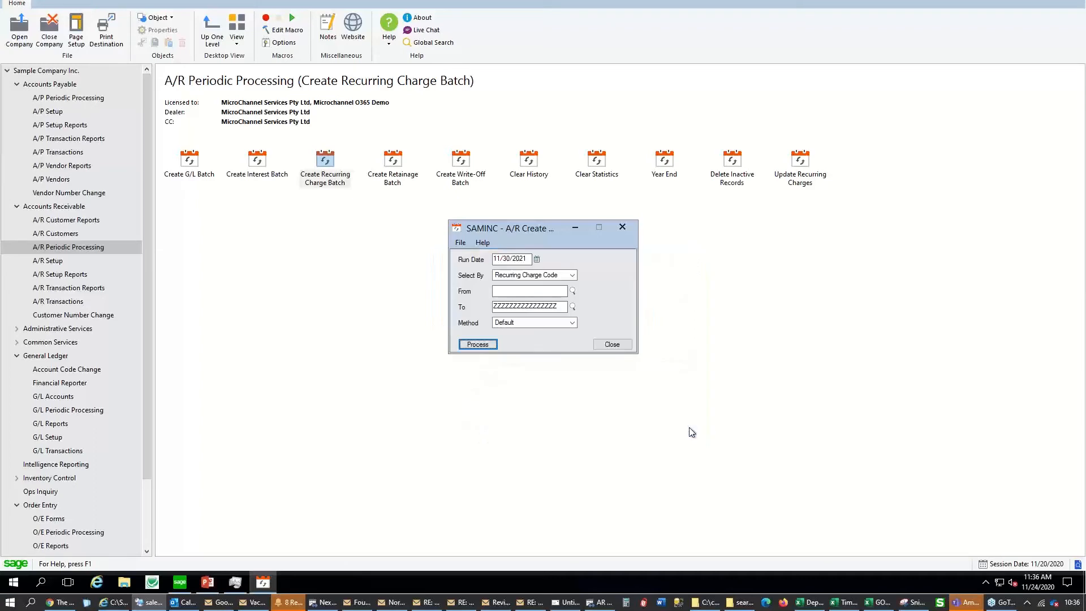
click(620, 345)
click(79, 301)
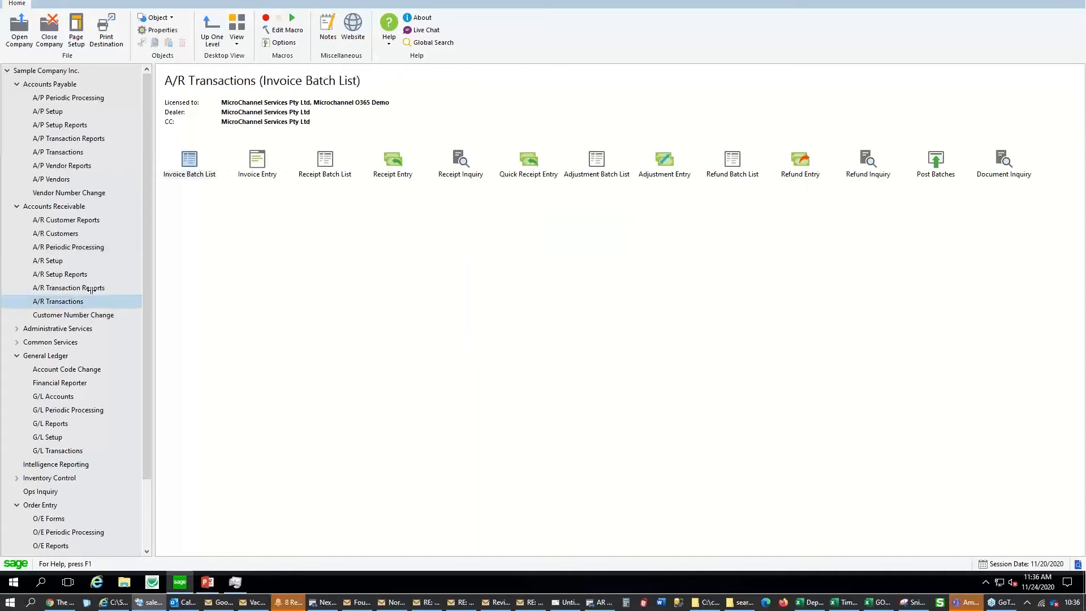
Open recurring charges batch 40 and step through its 1,200.00 rent invoices dated 01/01/2021
double_click(198, 169)
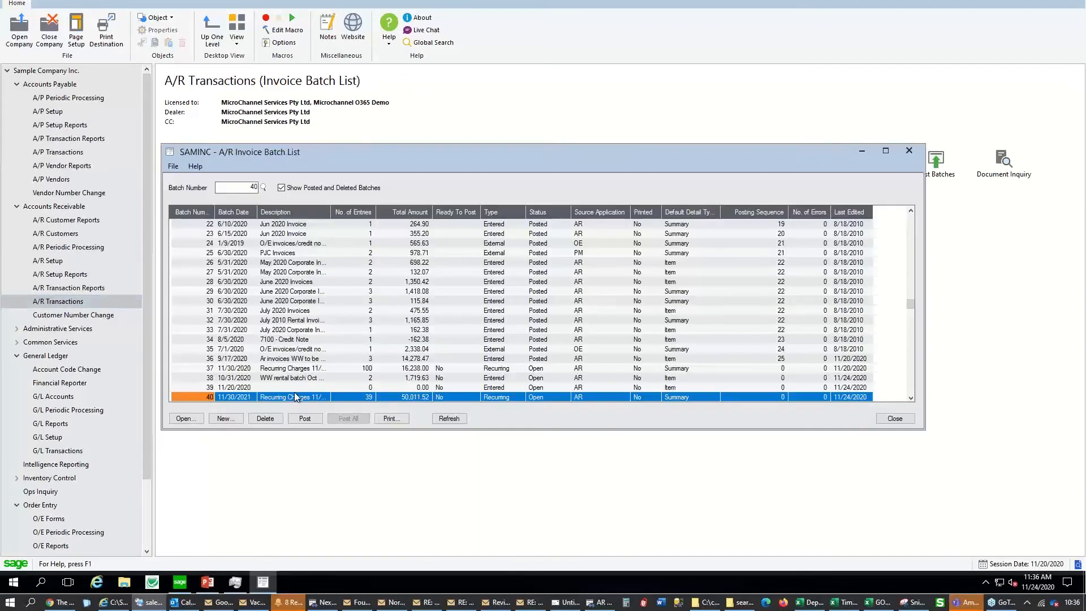
double_click(292, 396)
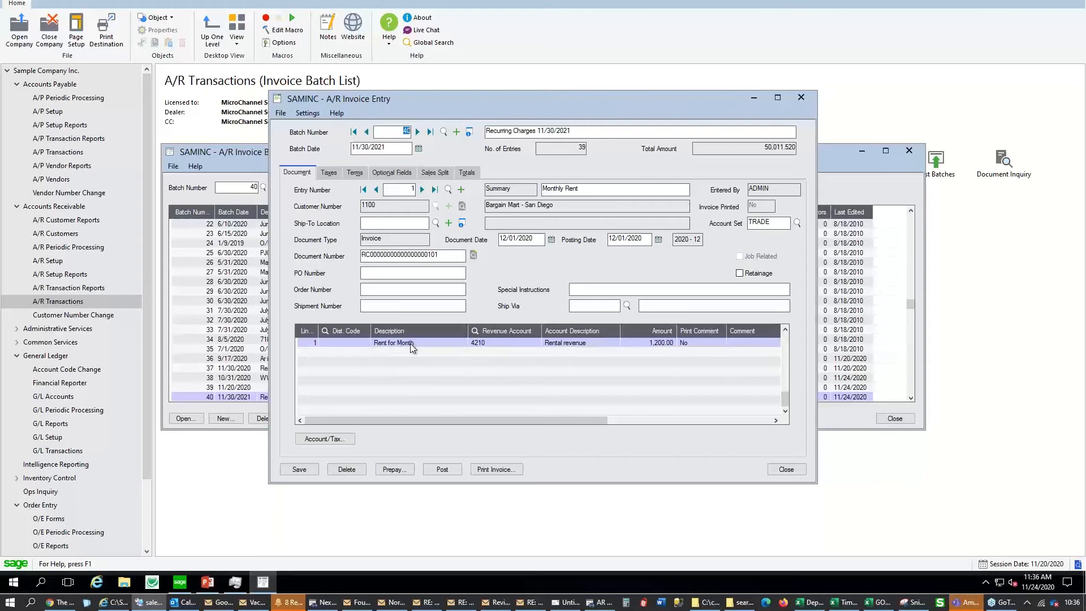
click(539, 238)
double_click(540, 239)
click(434, 343)
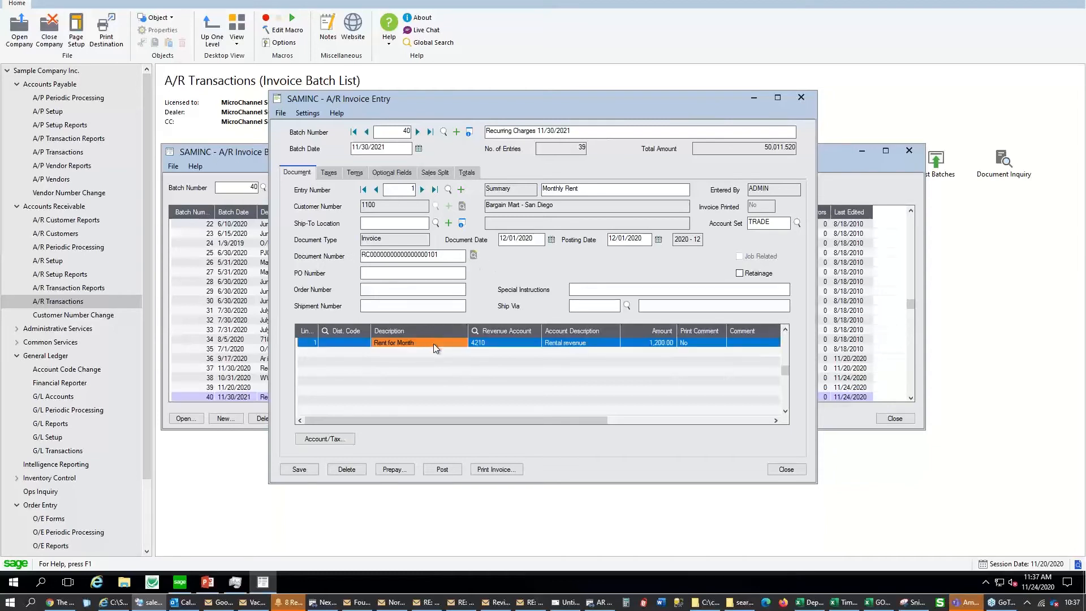
click(663, 345)
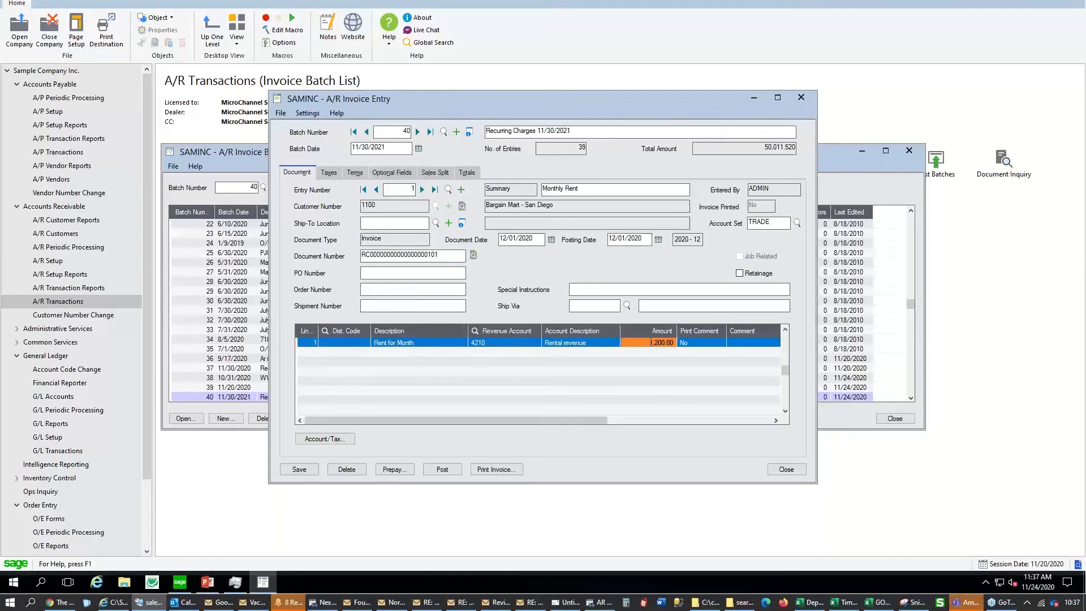
click(422, 190)
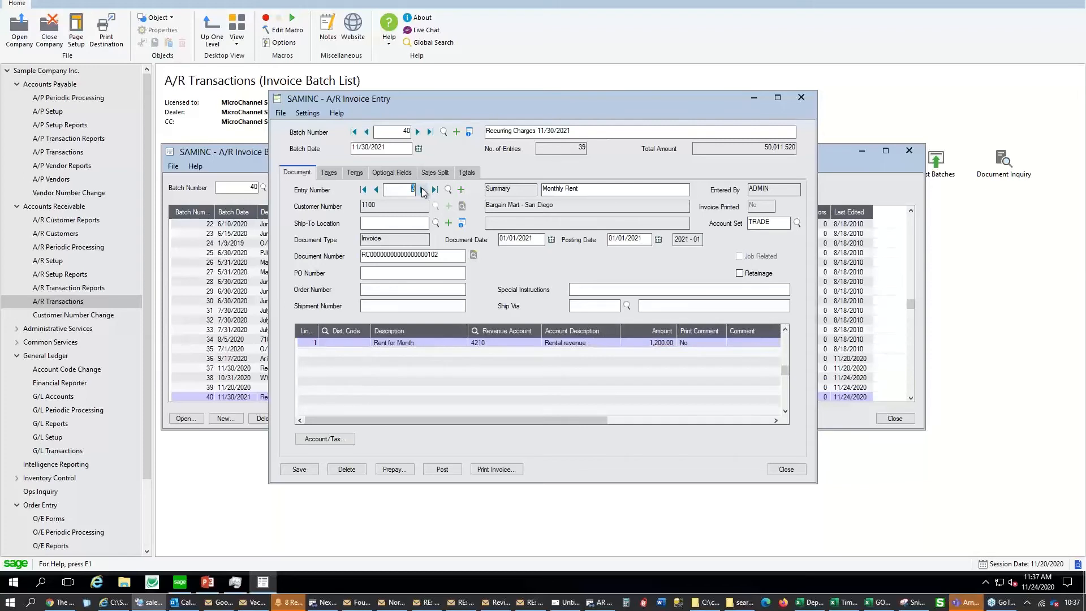
Browse batch 40's entries and delete entries 2 and 4
drag(519, 238, 504, 238)
click(423, 190)
drag(507, 239, 495, 229)
click(363, 189)
click(423, 191)
click(356, 469)
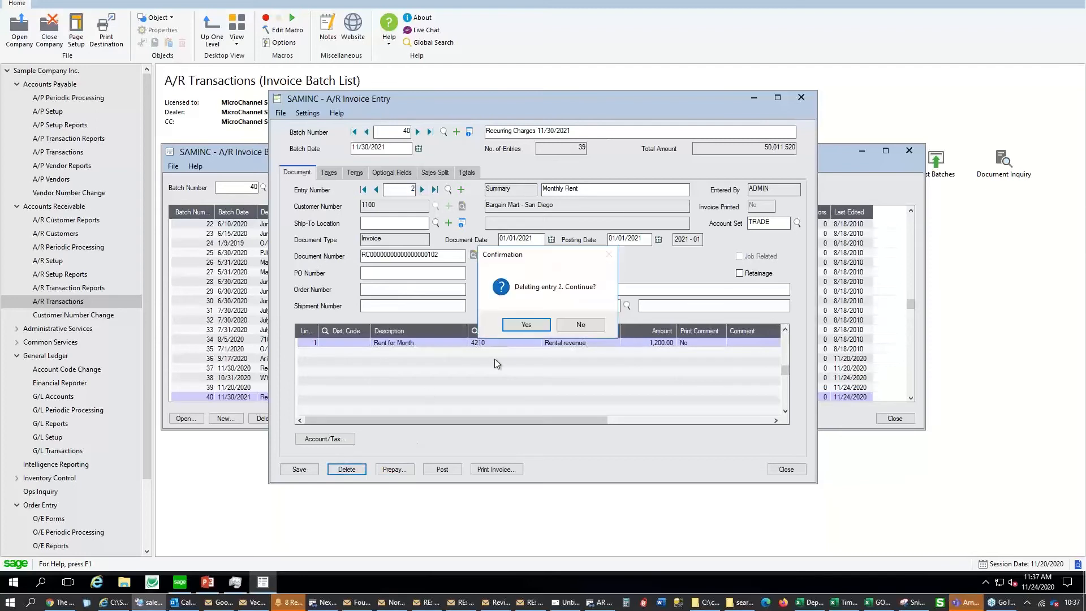
click(525, 333)
click(359, 470)
click(526, 325)
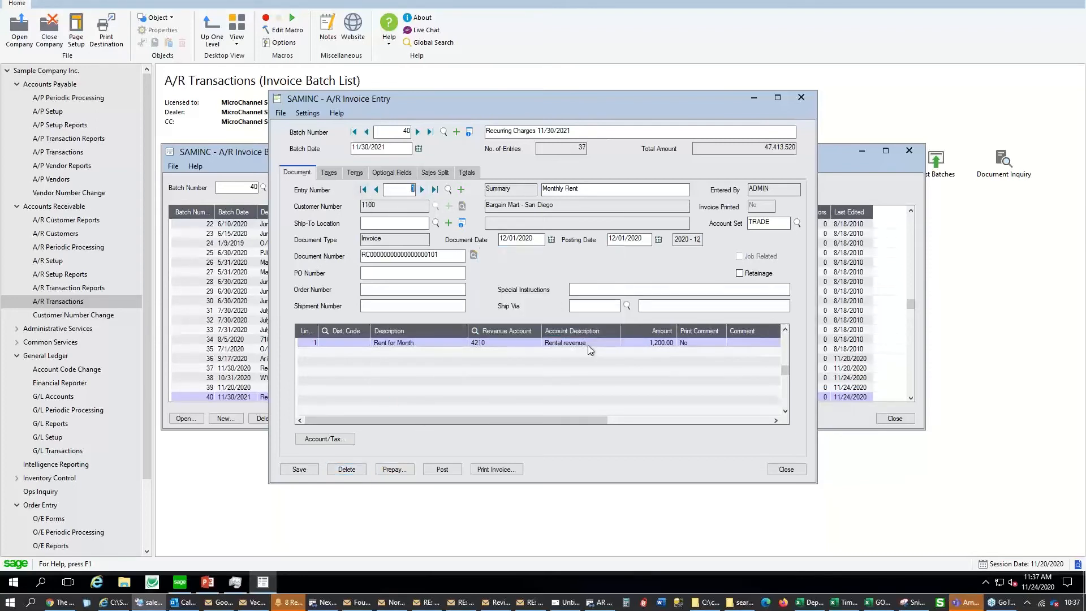
Raise entry 1's rent amount to 1,250.00, save it, and close invoice entry
click(648, 342)
click(649, 343)
text(1250)
key(Tab)
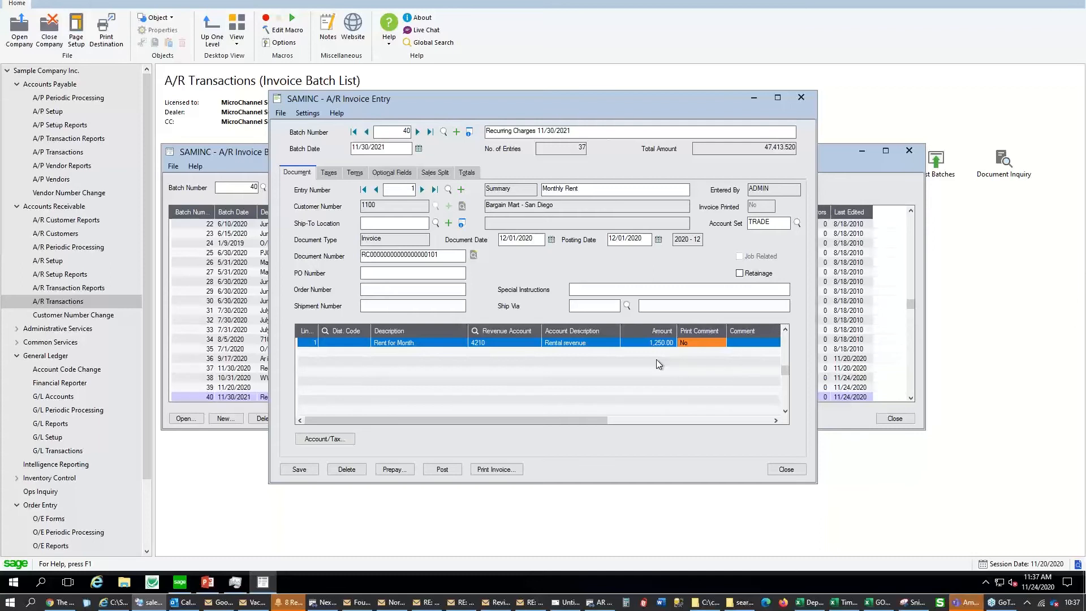
click(299, 469)
click(786, 469)
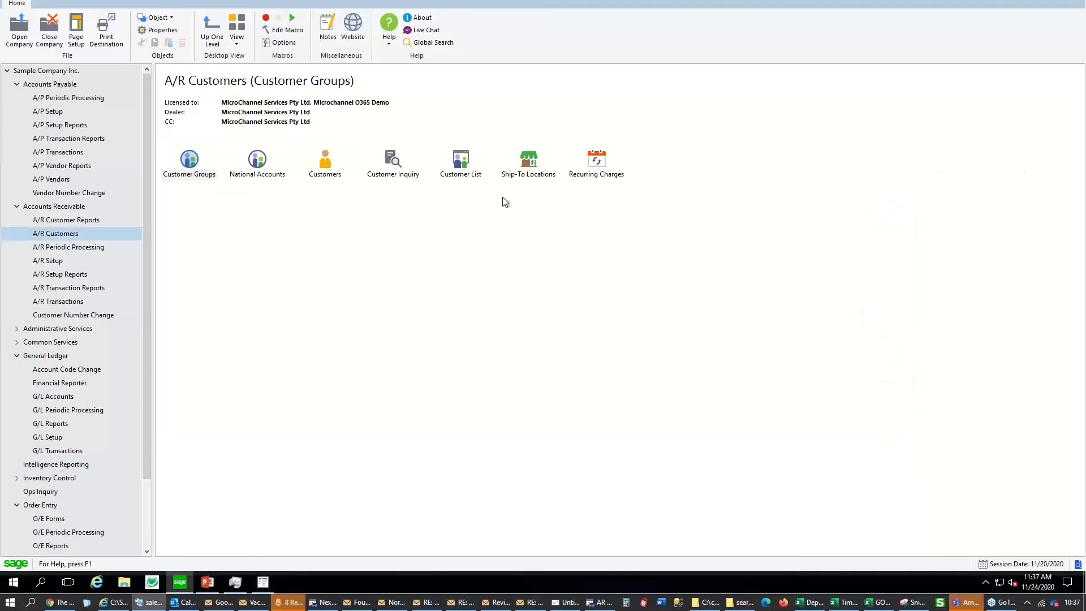
Return to A/R Periodic Processing, briefly view the PowerPoint Agenda slide, then come back to Sage
click(596, 163)
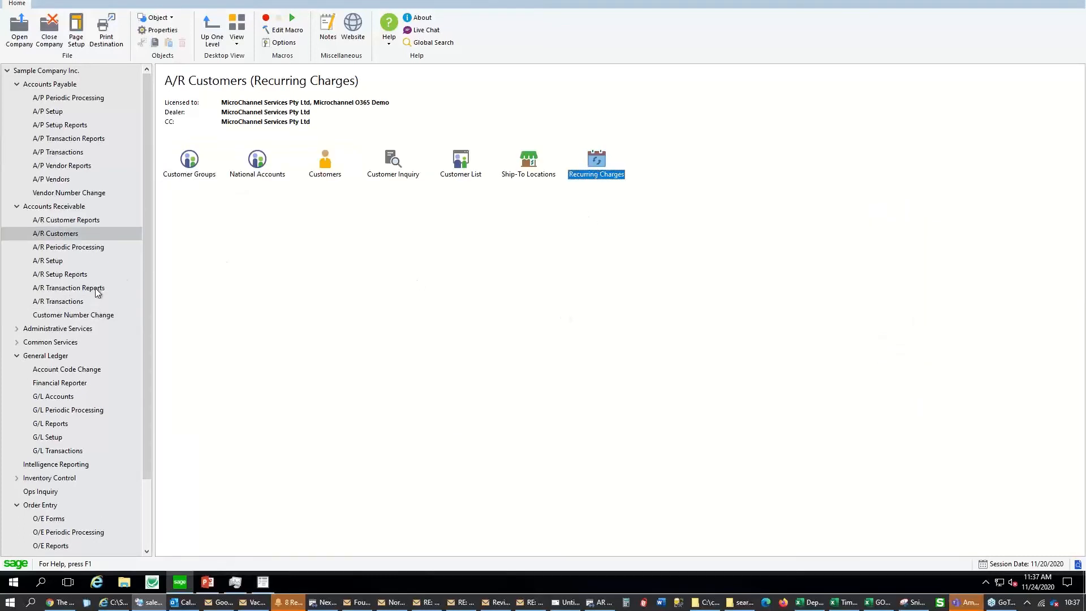
click(96, 247)
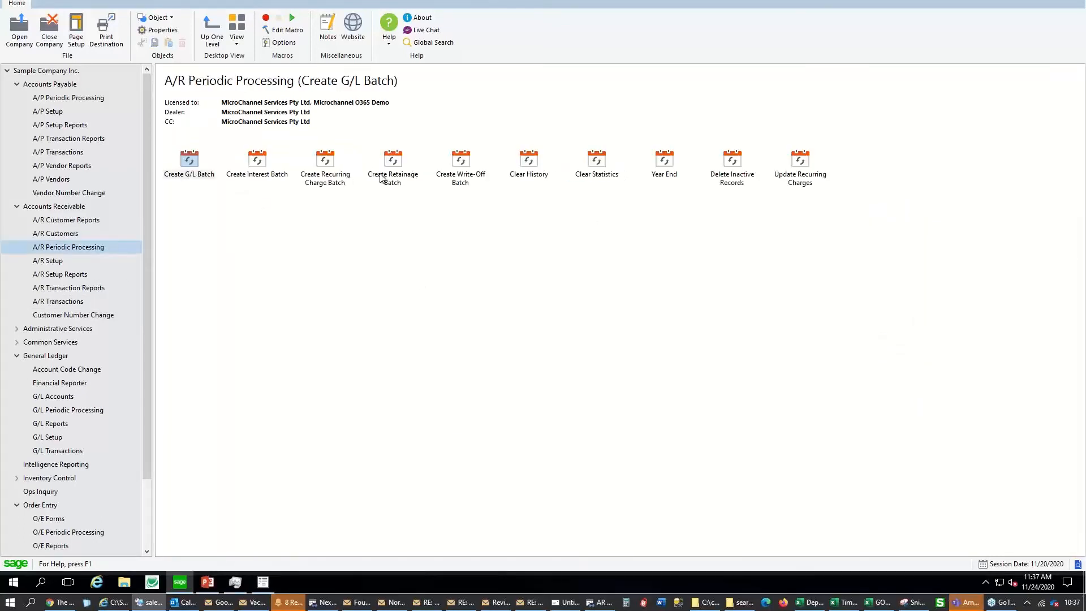
click(349, 181)
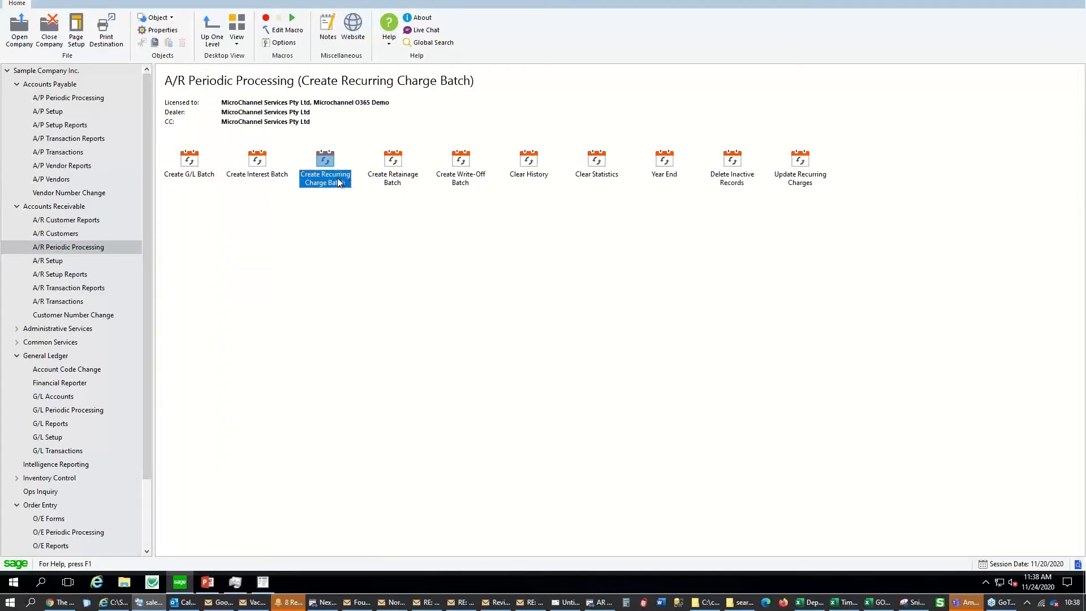
click(208, 582)
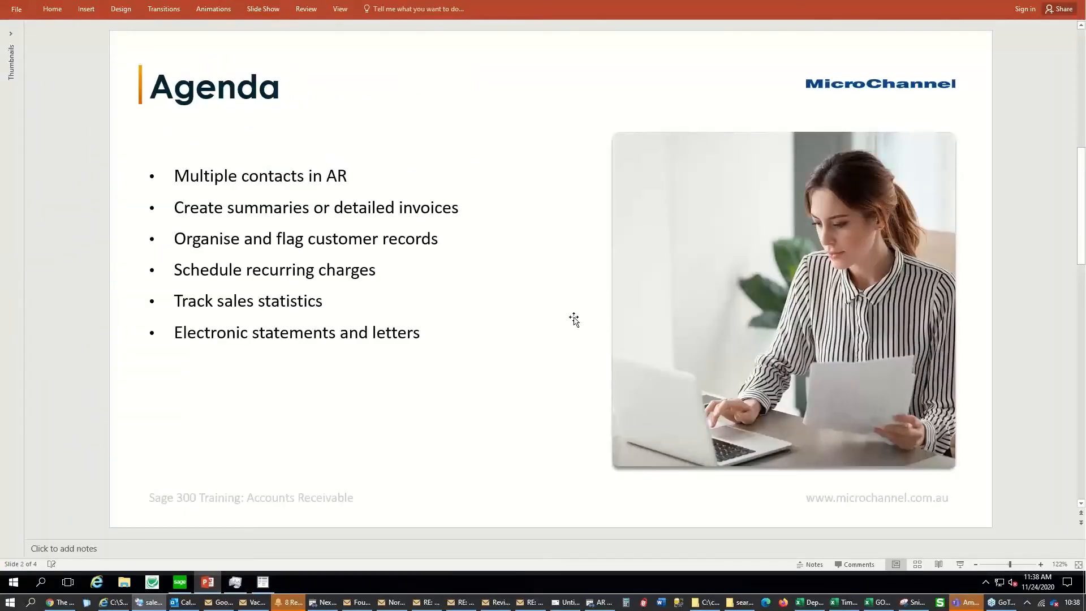
click(182, 583)
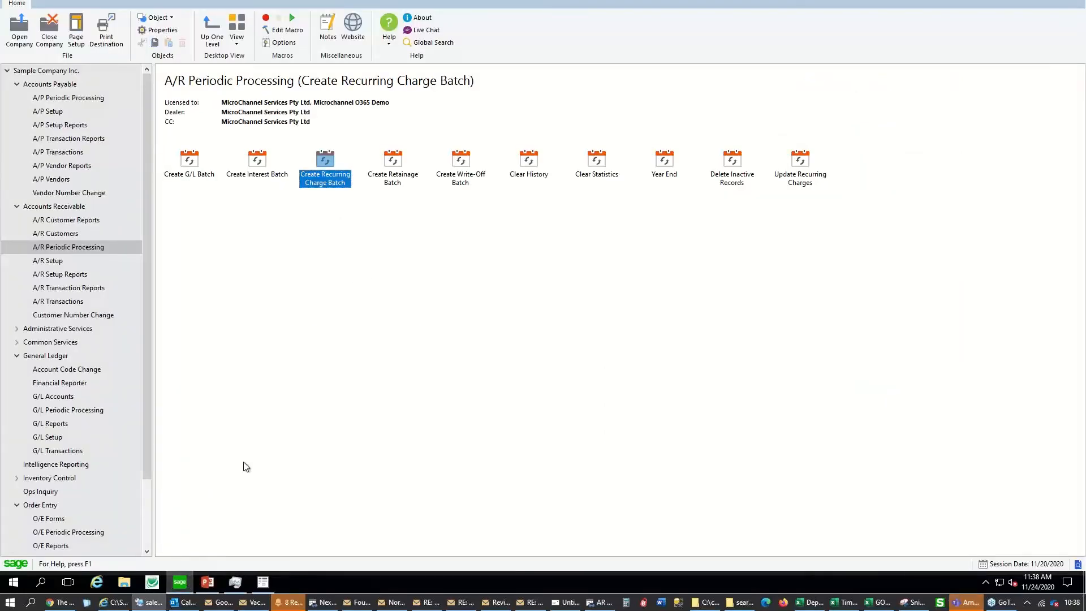
Open customer Bargain Mart - San Diego and view its 2020 period 11 statistics
click(63, 235)
click(323, 166)
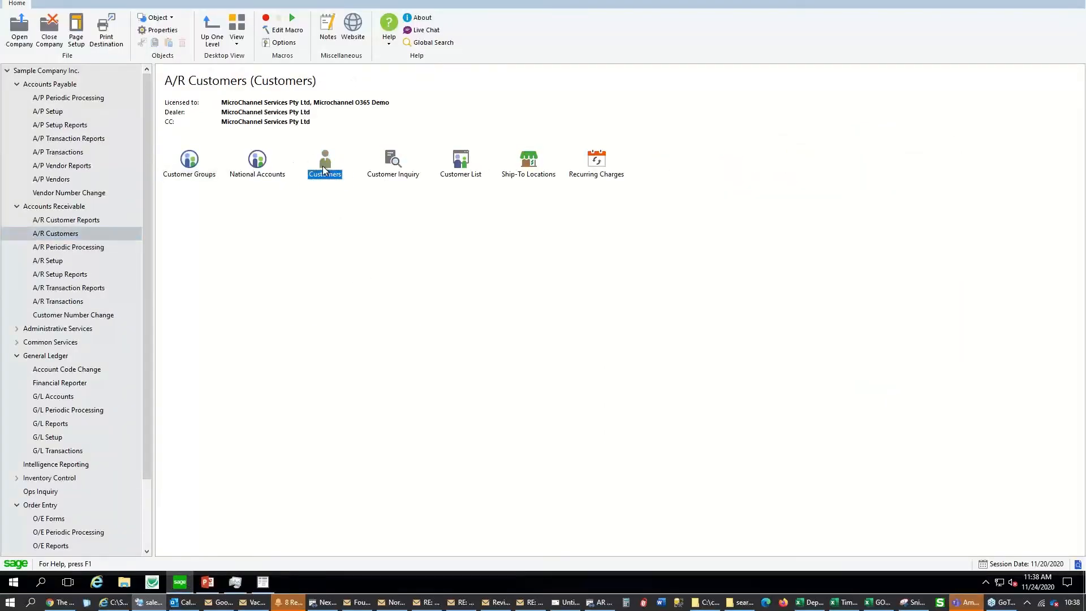
double_click(323, 168)
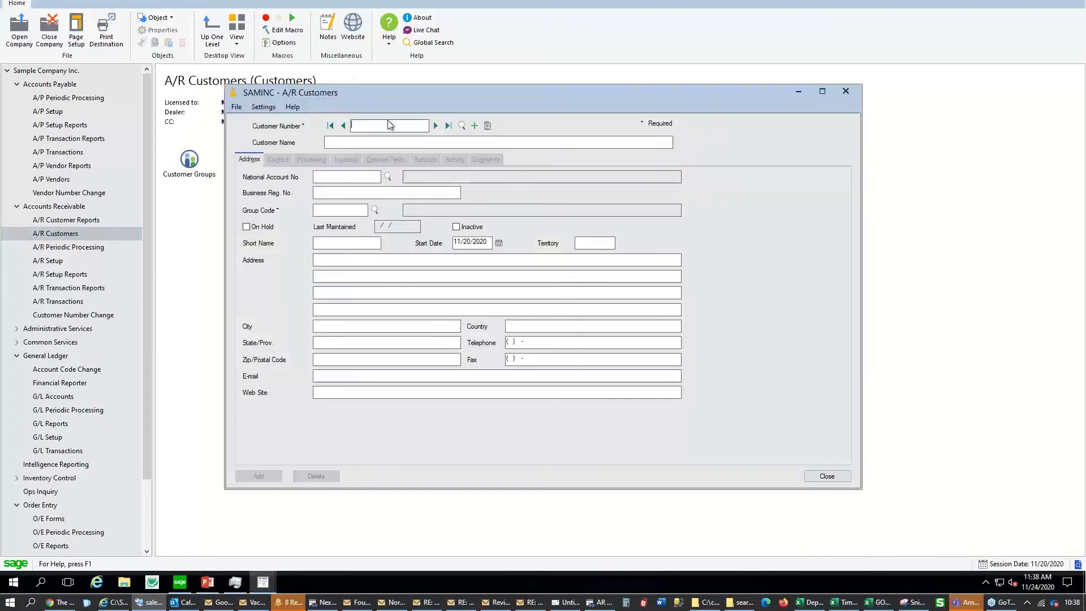
click(436, 125)
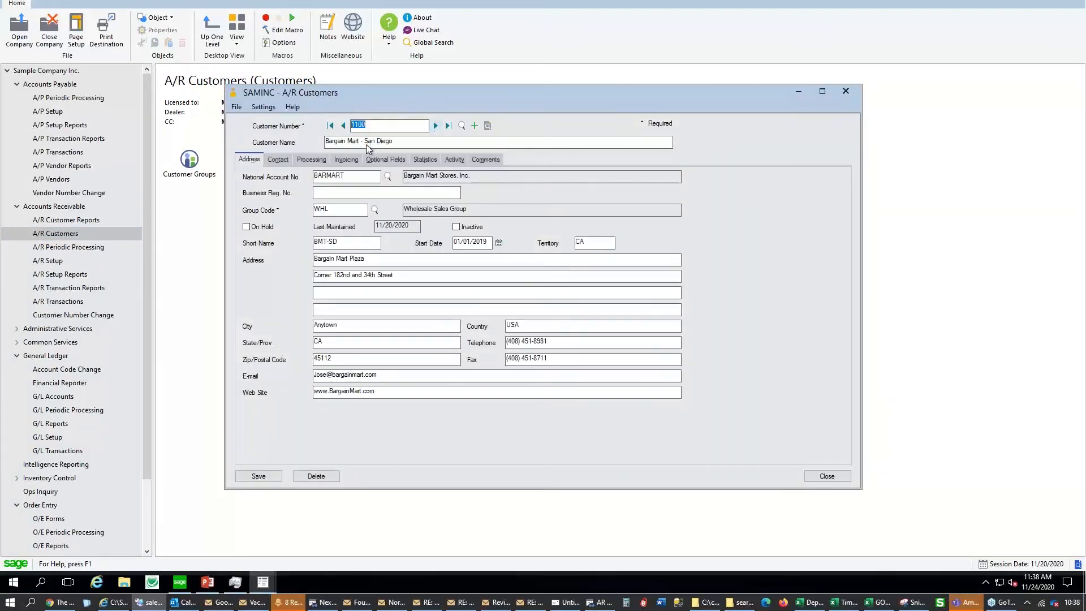
click(430, 162)
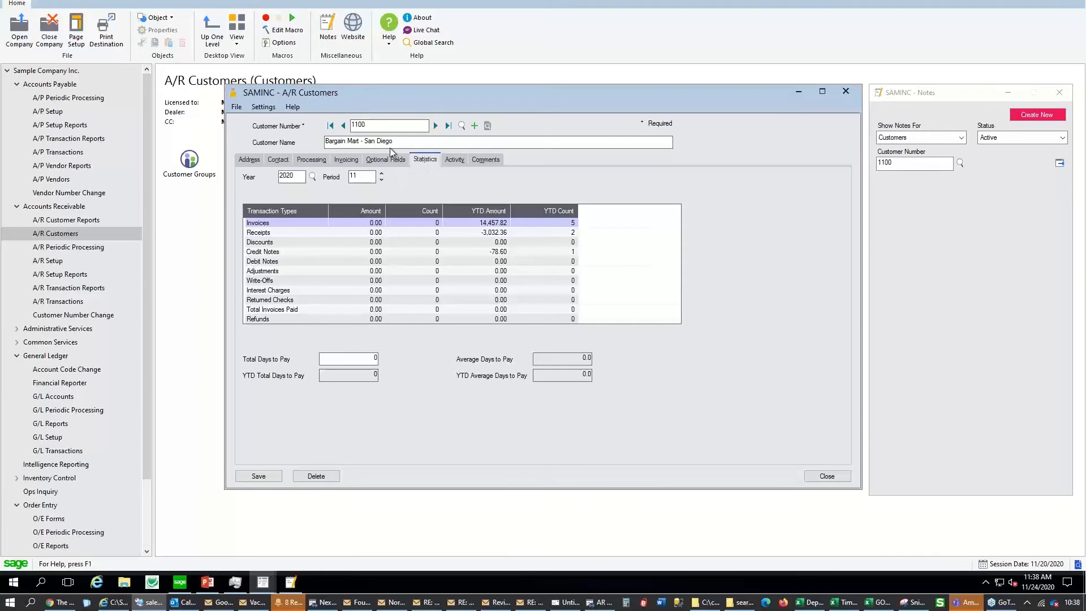
Step the statistics back to period 09 and review its invoice and year-to-date figures
drag(353, 140, 319, 141)
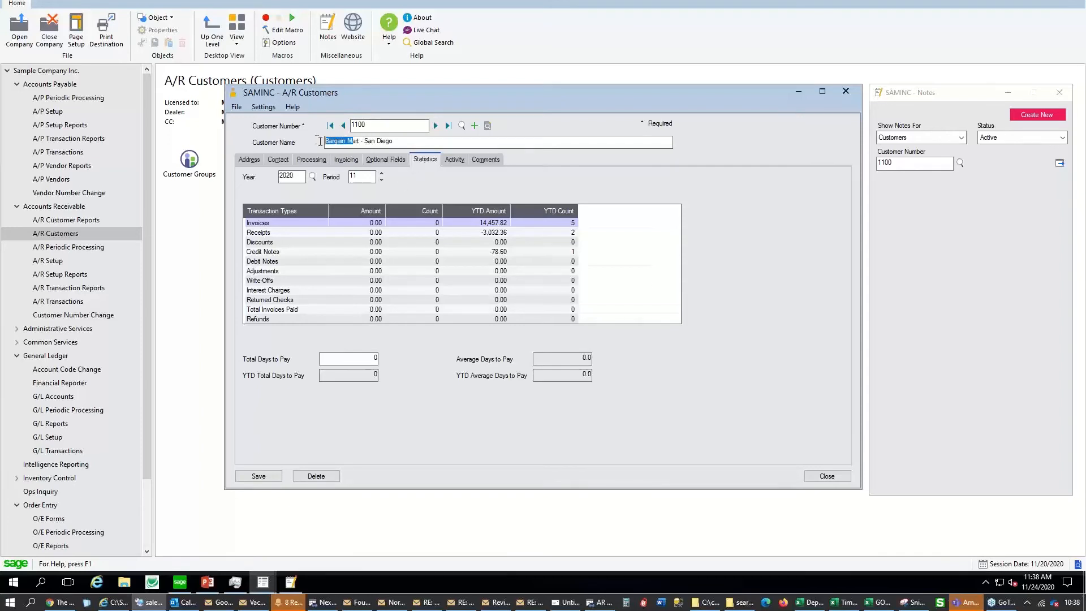
click(484, 224)
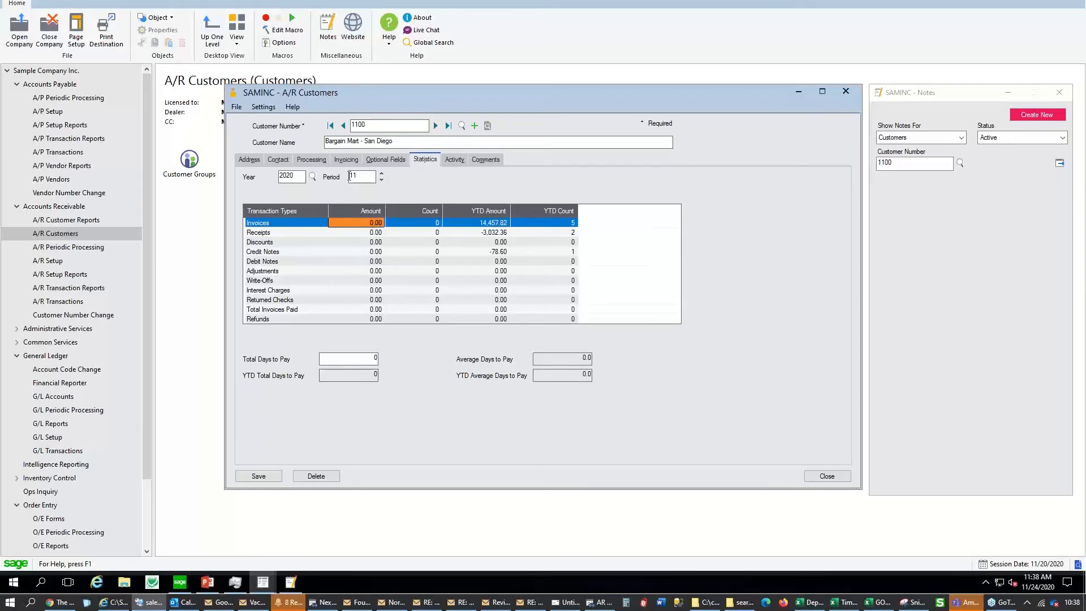
click(382, 180)
click(382, 180)
click(371, 222)
drag(366, 177, 345, 182)
click(363, 224)
click(426, 222)
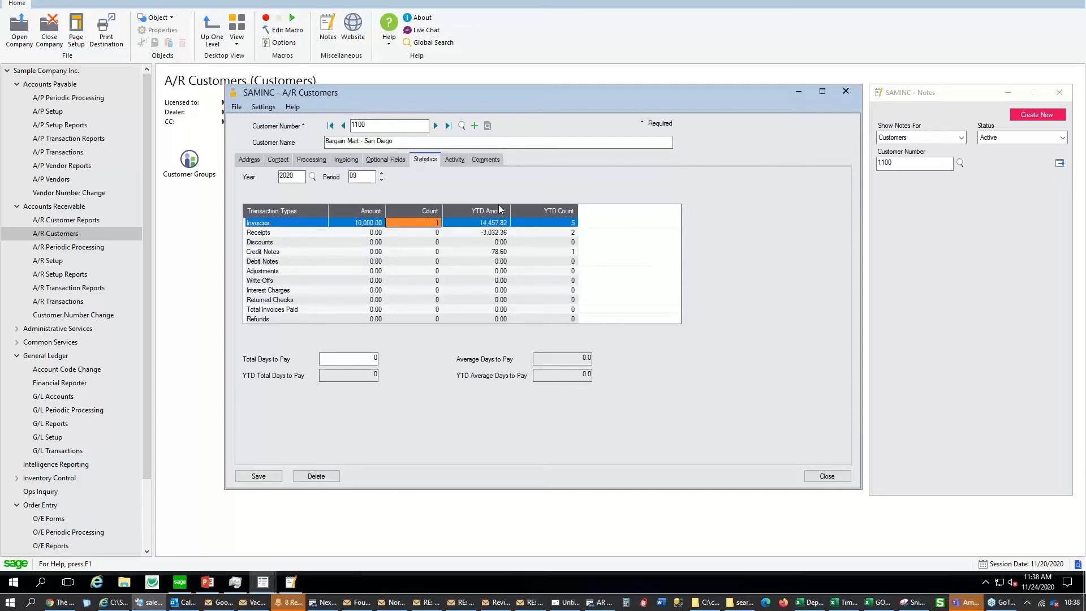
click(497, 223)
click(571, 224)
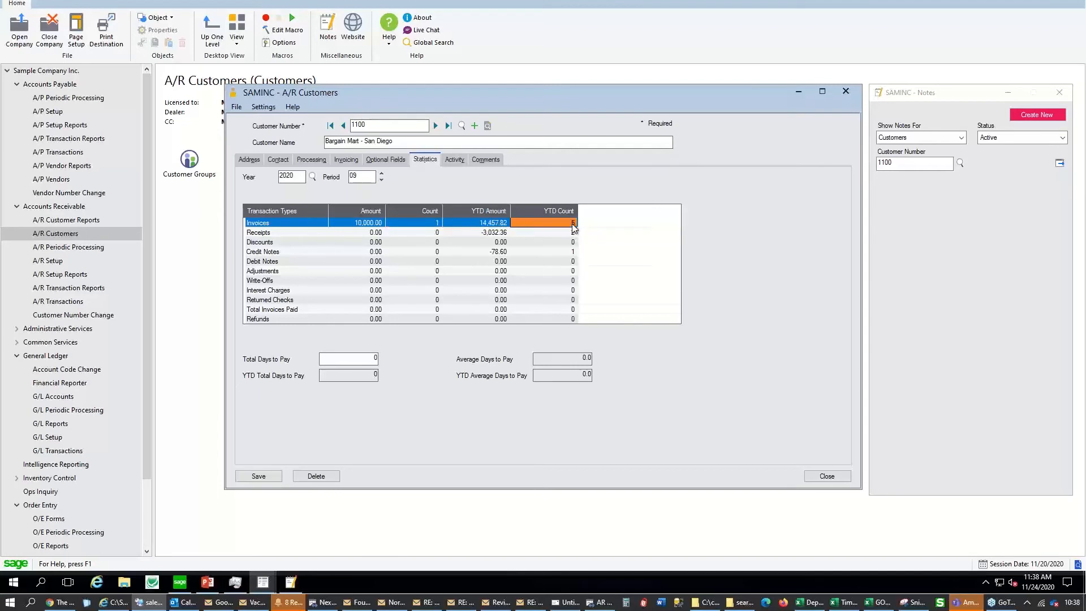
click(501, 232)
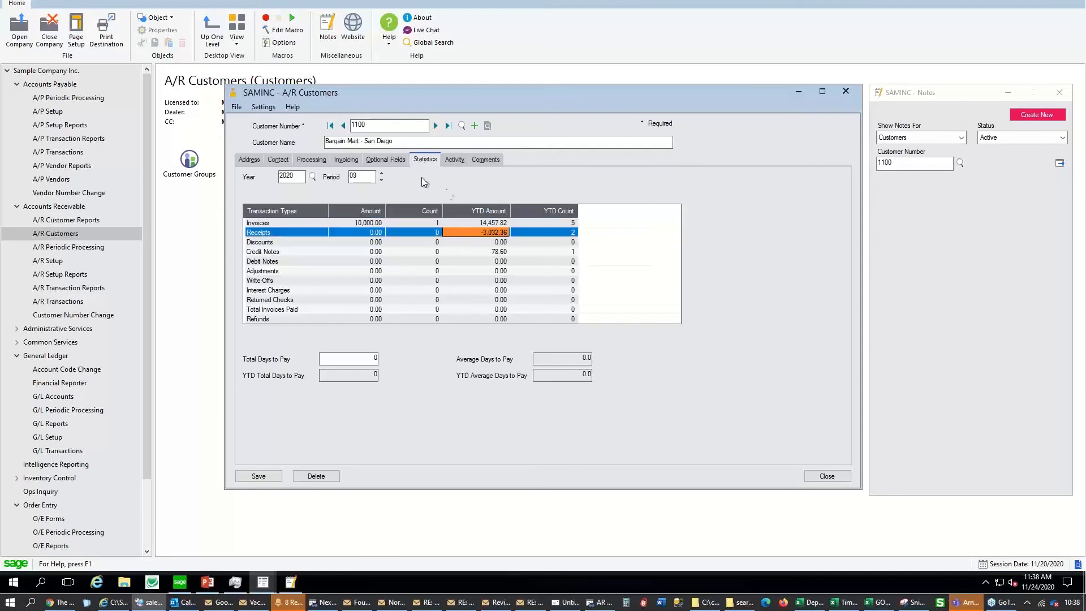
Continue back to 2020 period 05 and review the receipts count and year-to-date amount
click(382, 180)
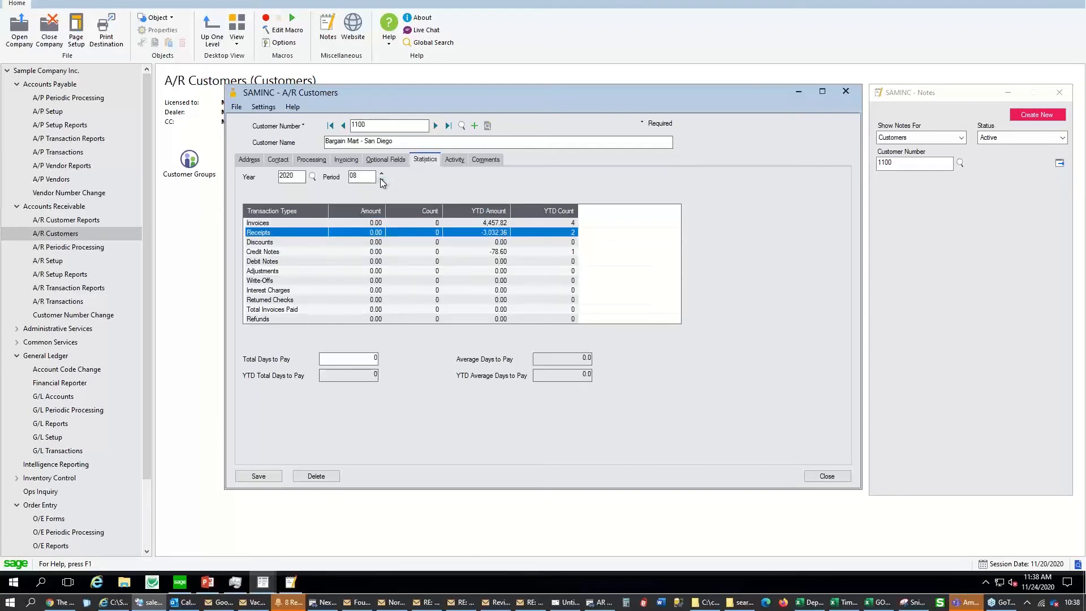
click(382, 179)
click(382, 180)
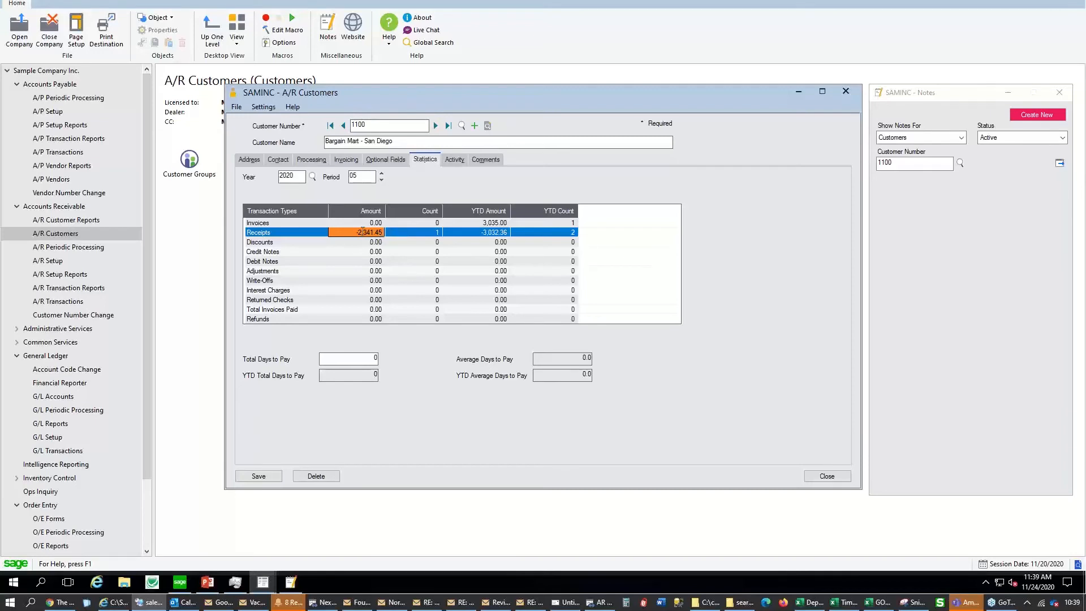
click(390, 231)
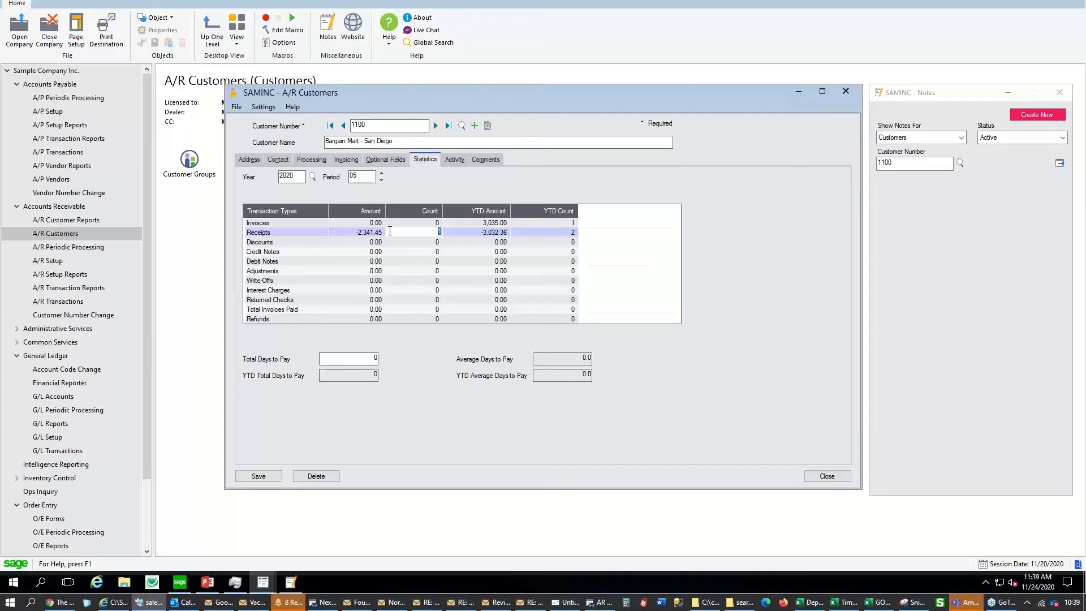
click(495, 236)
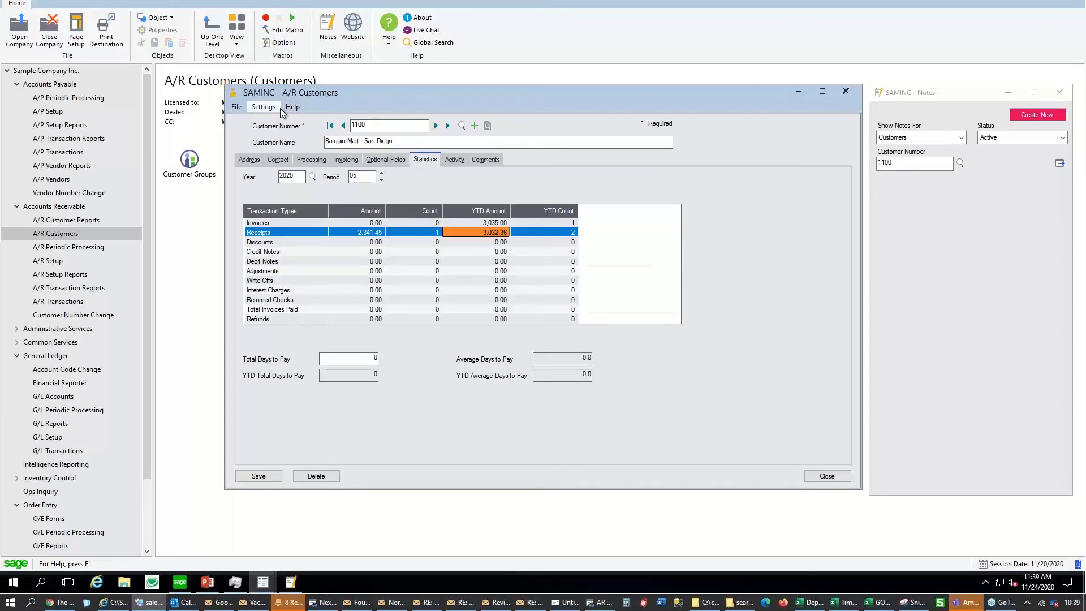
Start a customer import/export, check its type list, then cancel it
click(236, 107)
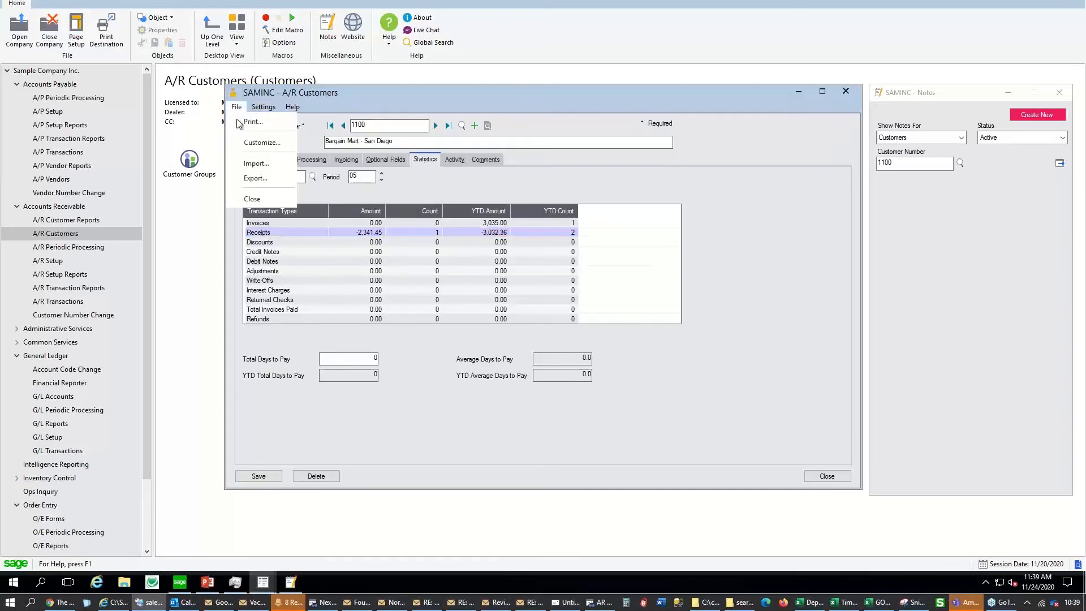
click(255, 178)
click(527, 301)
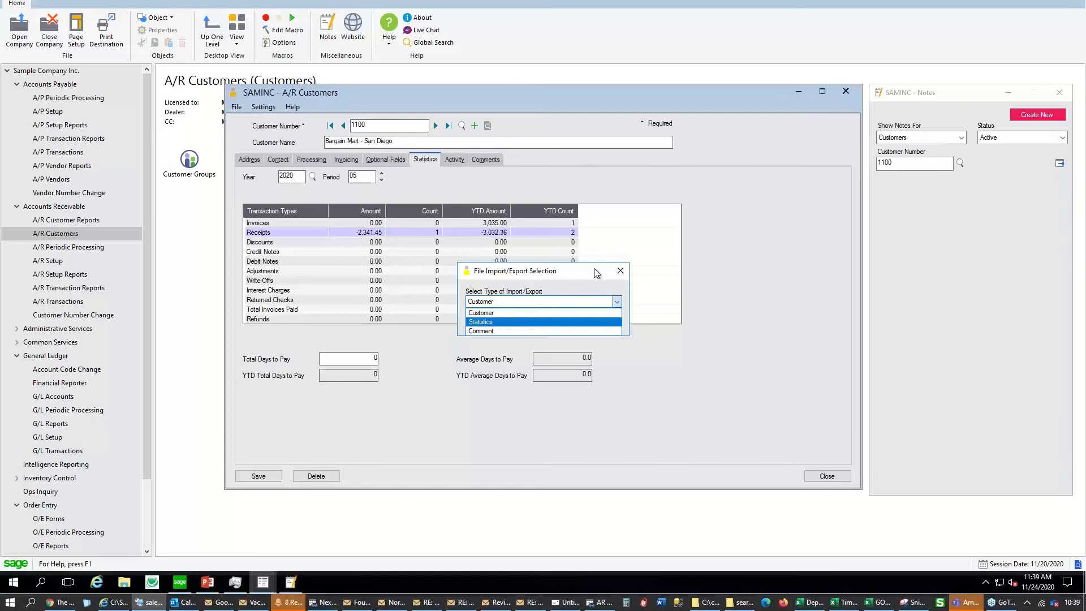
click(689, 188)
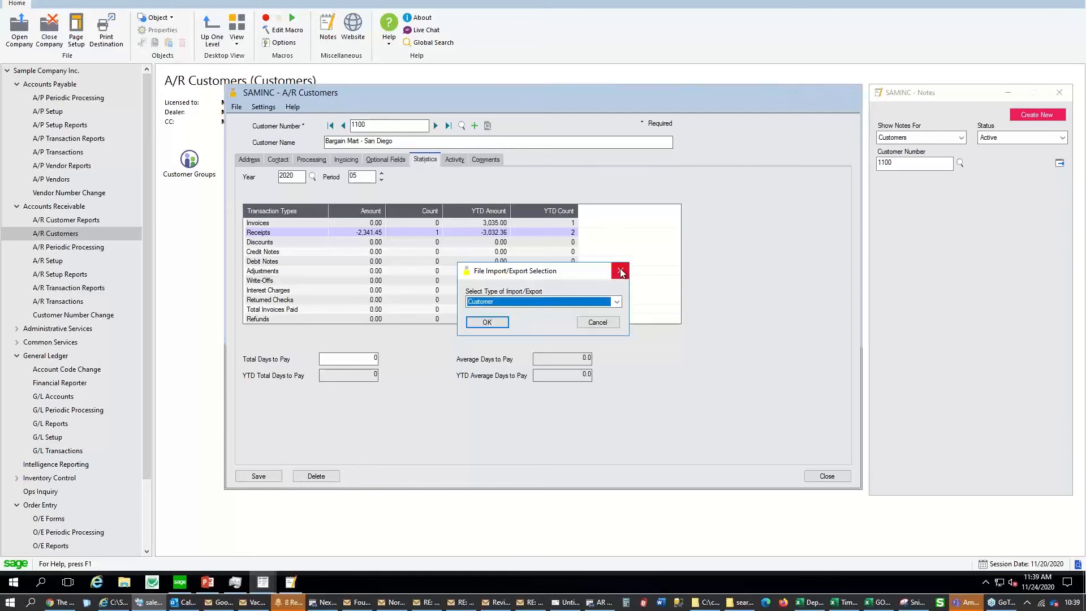
click(621, 271)
Print a Customer Activity Statistics report from the customer report settings
click(237, 107)
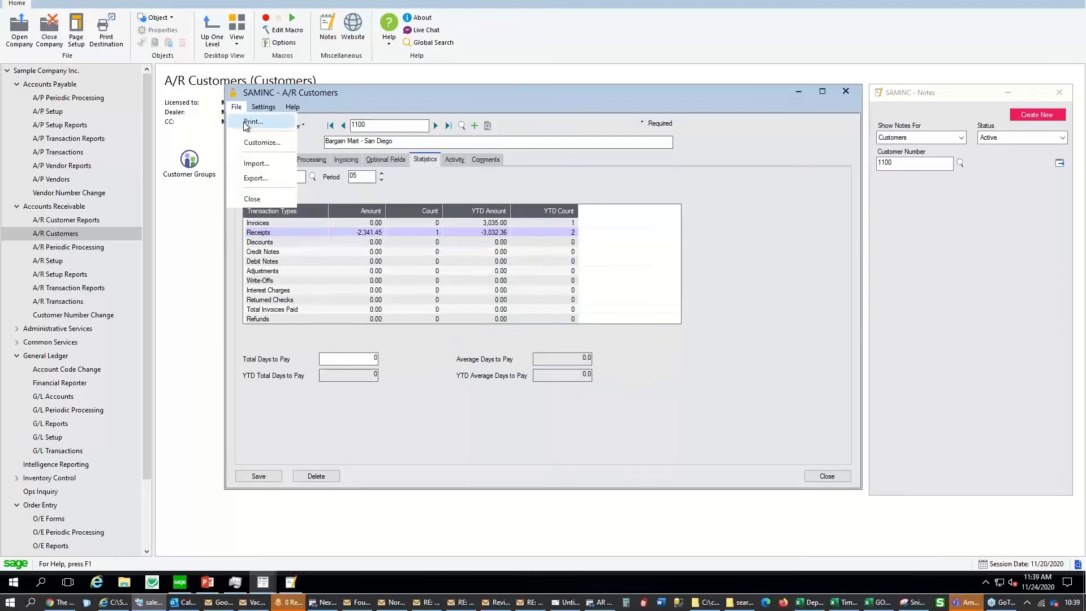
click(249, 123)
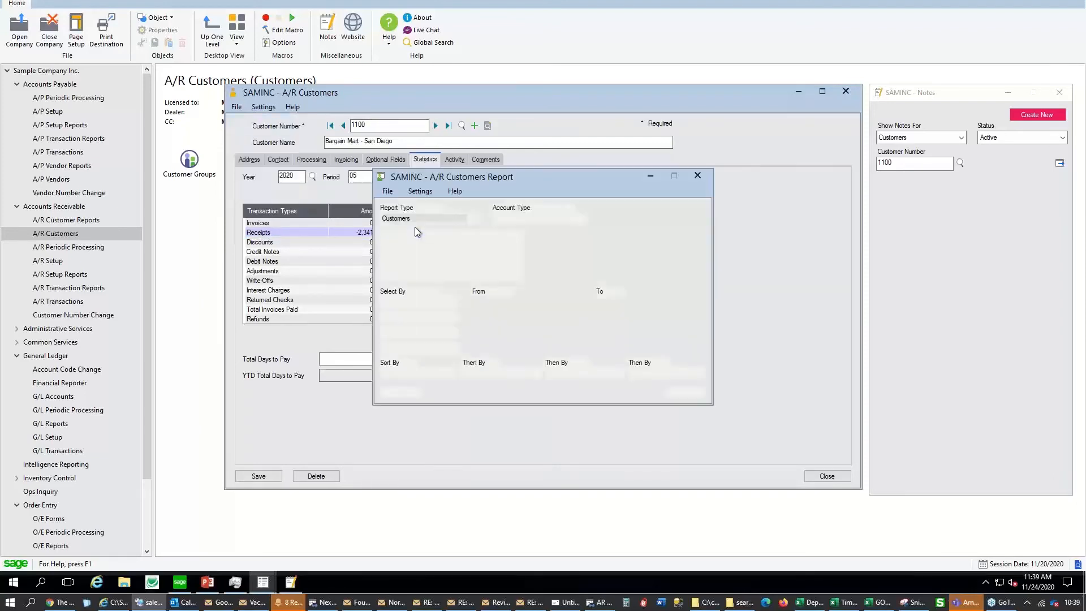
click(698, 175)
click(237, 107)
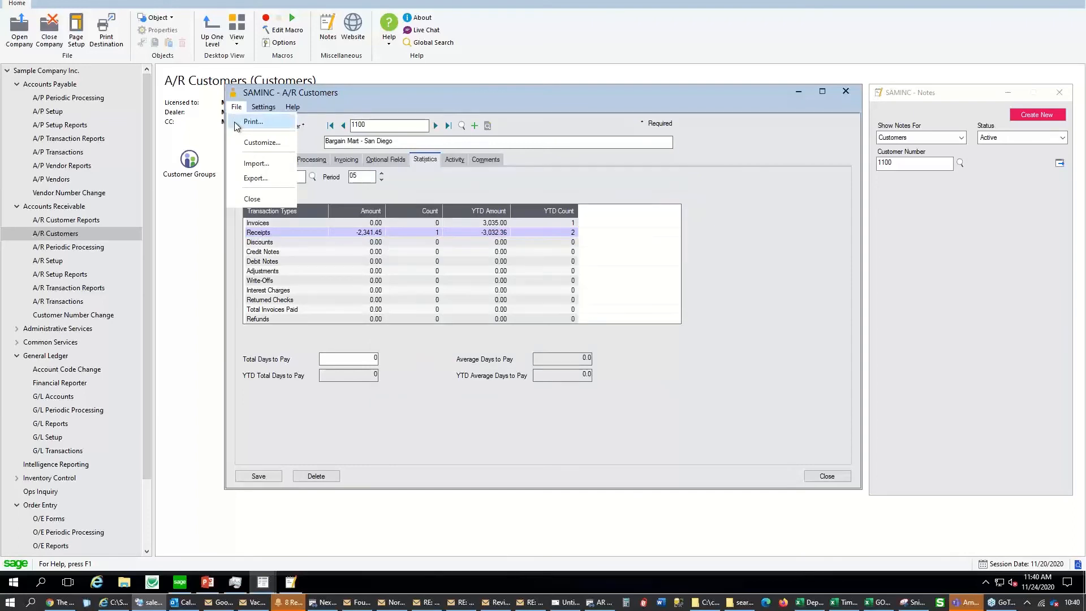
click(236, 124)
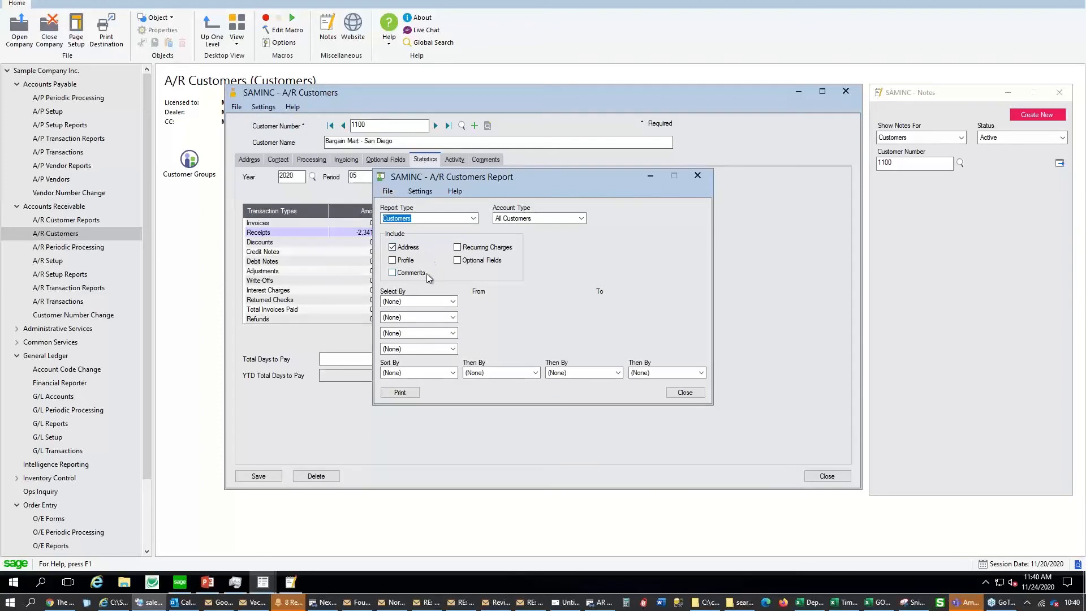
click(473, 221)
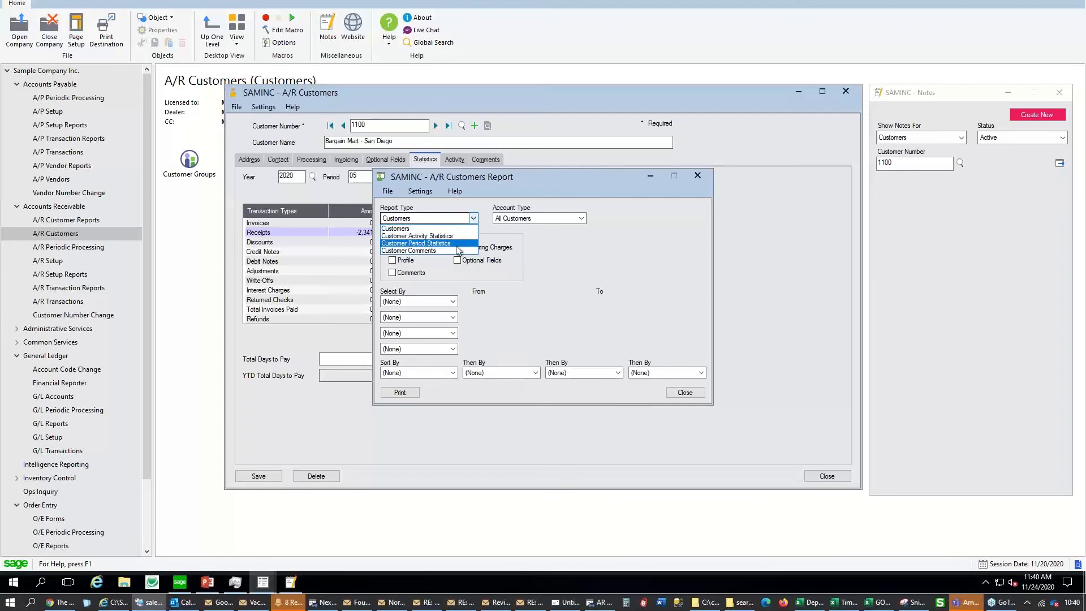
click(460, 237)
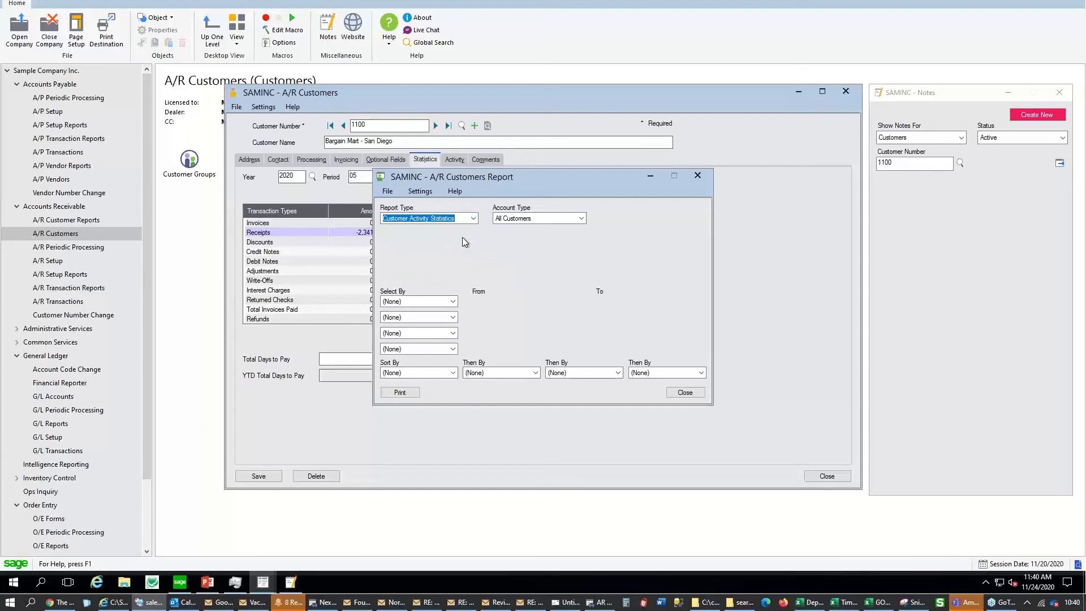
click(400, 392)
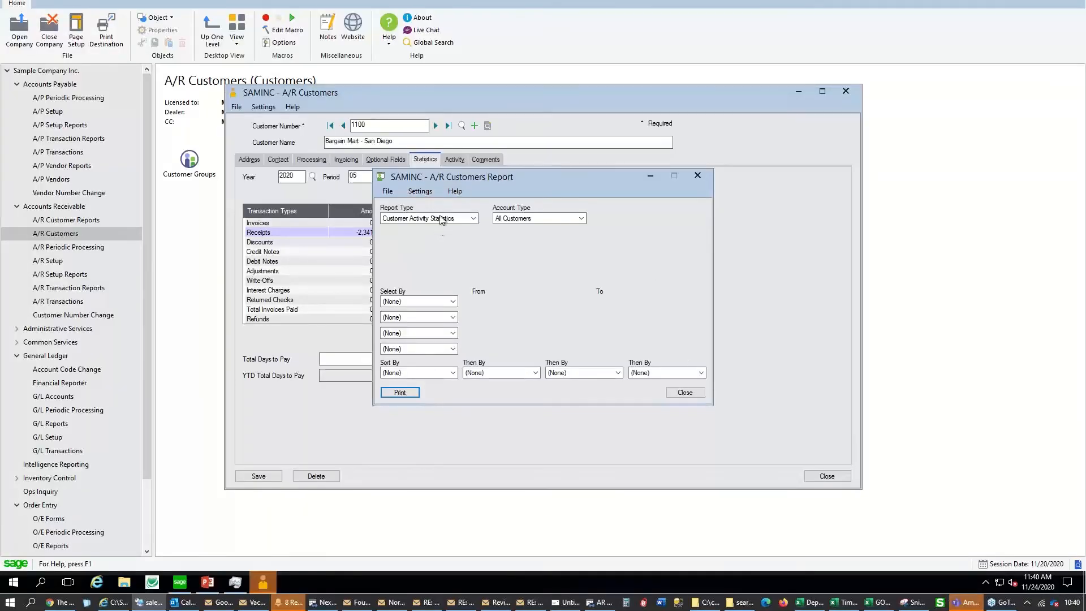
Print the Customer Period Statistics report including the number of documents
click(433, 218)
click(436, 243)
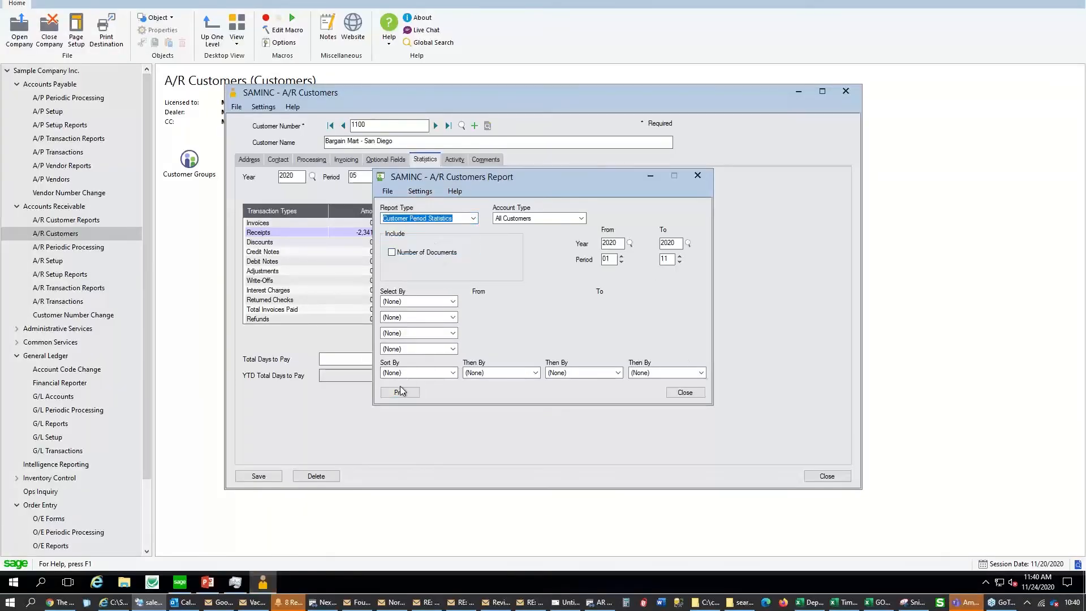
click(424, 253)
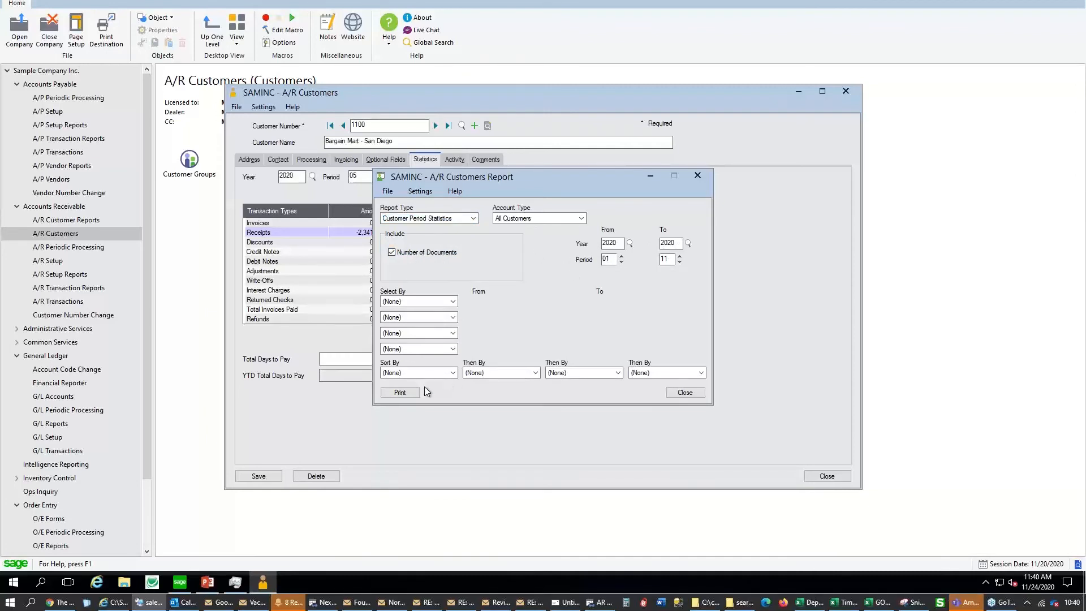
click(400, 393)
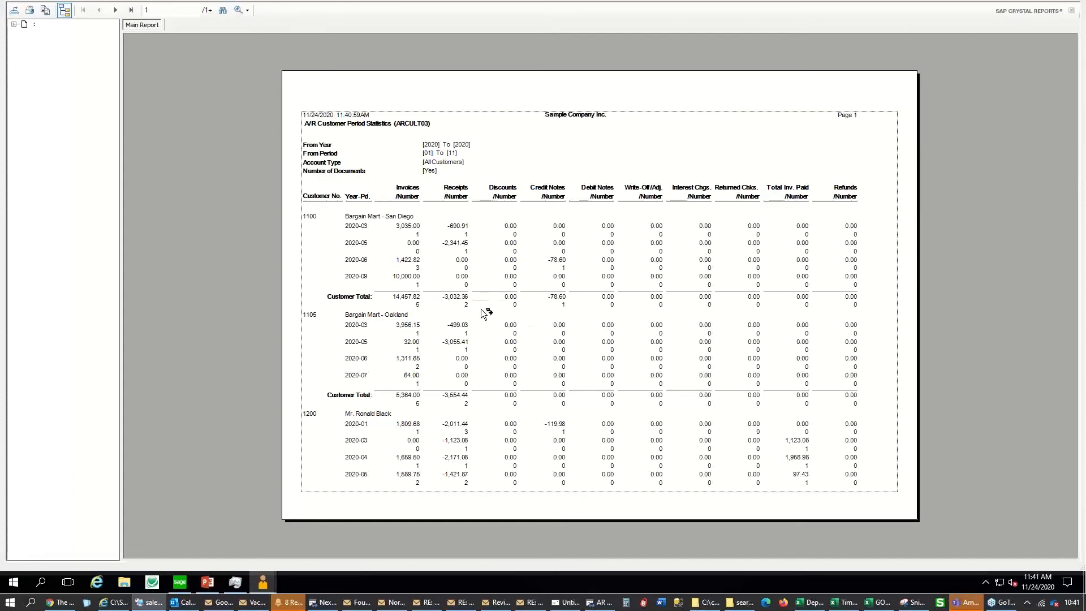
Review Bargain Mart - San Diego's 2020-03 and 2020-09 period lines and total refunds count
click(389, 220)
click(365, 227)
click(369, 282)
click(834, 306)
Close the report viewer, the customer report settings and the customer record
right_click(262, 583)
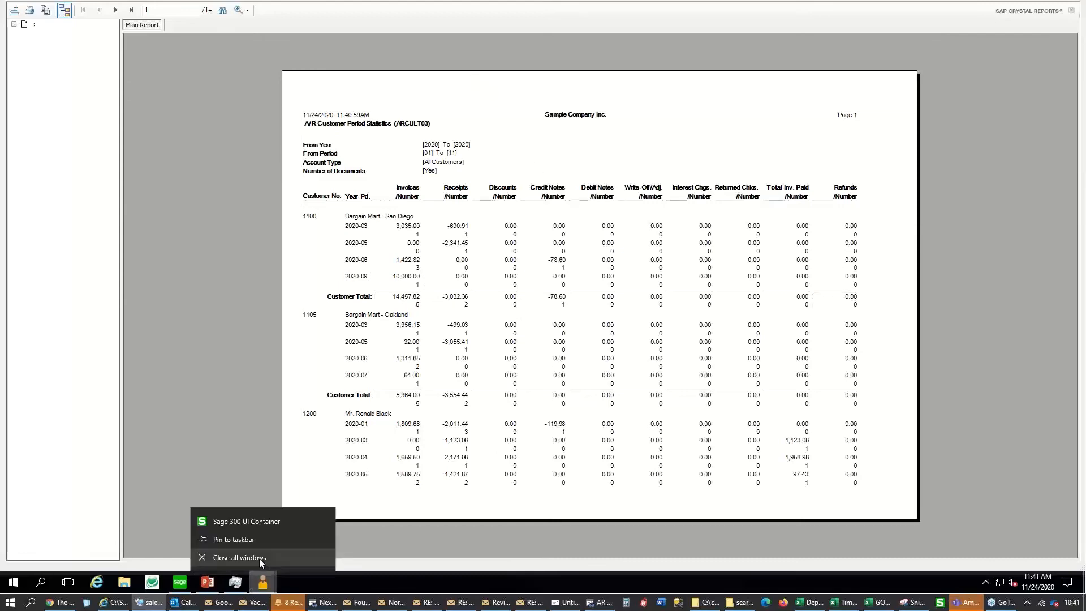
click(259, 558)
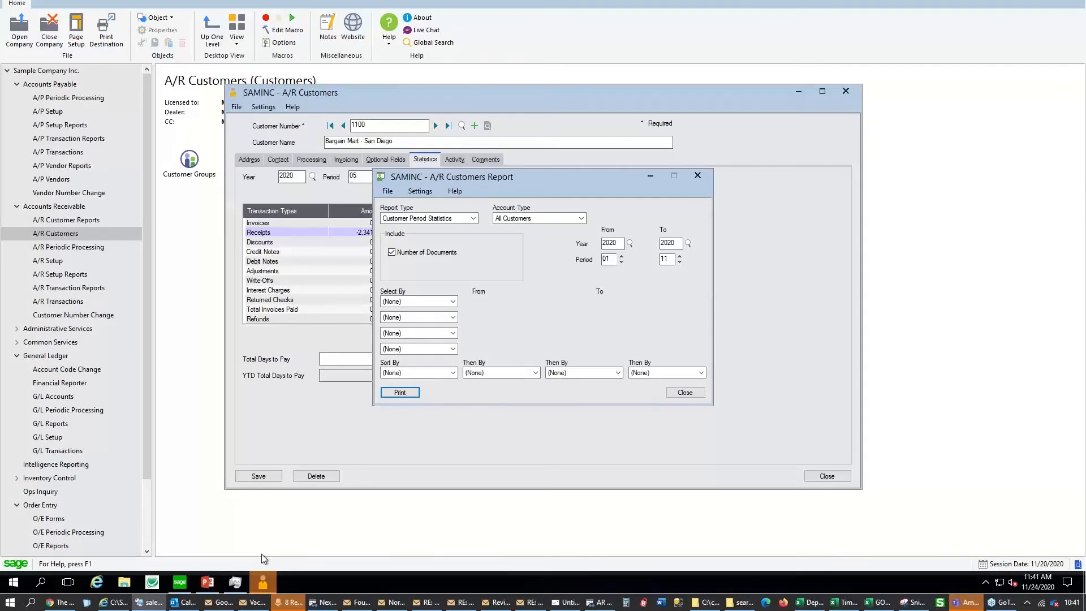
click(685, 393)
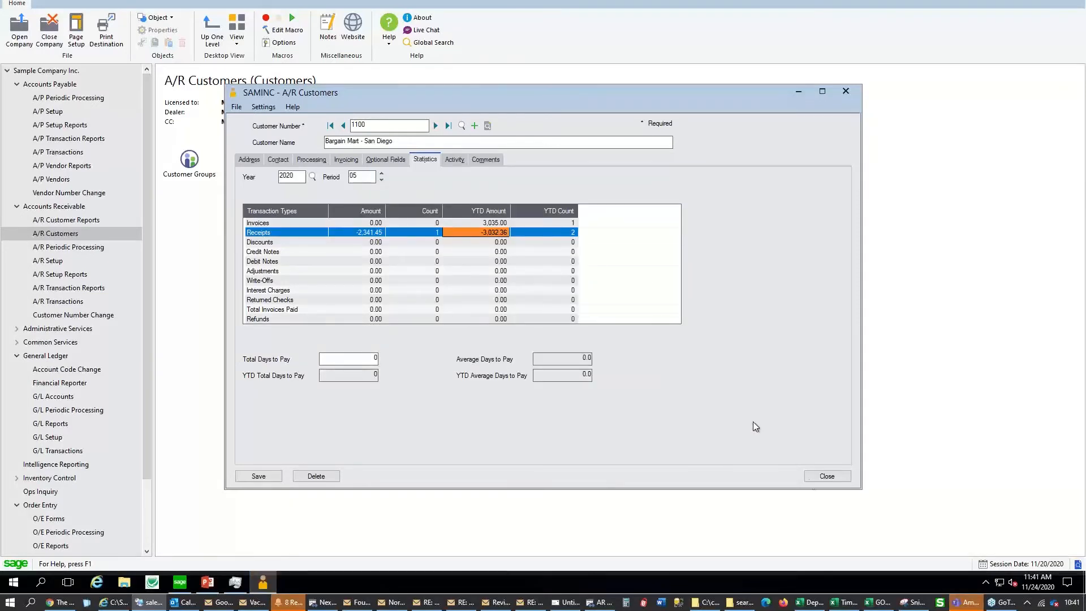
click(827, 475)
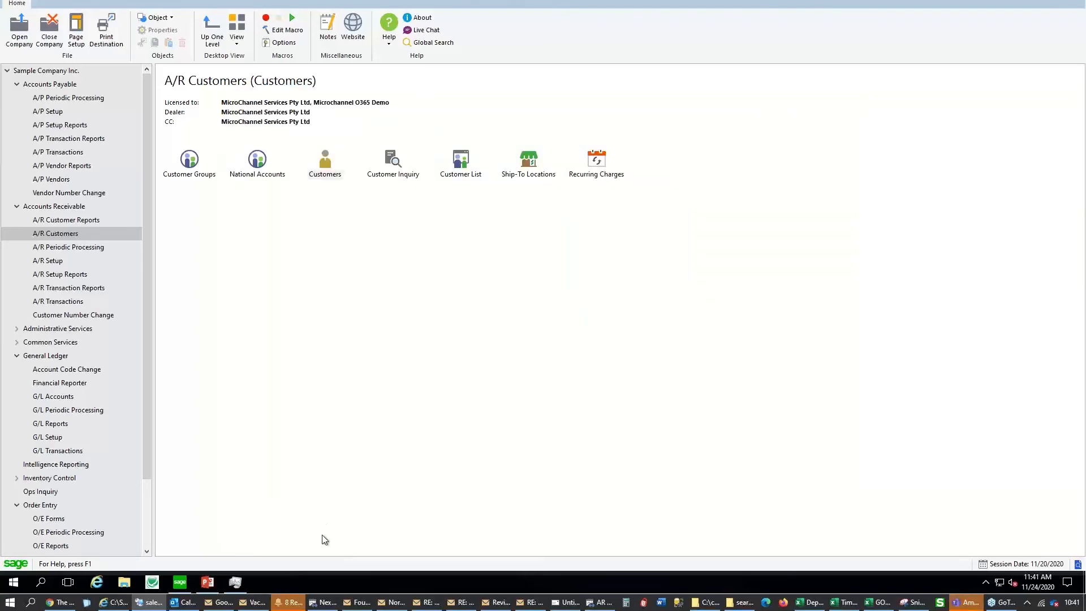
Open A/R Options, review the Transactions and Processing tabs, then close without saving
click(63, 262)
double_click(189, 160)
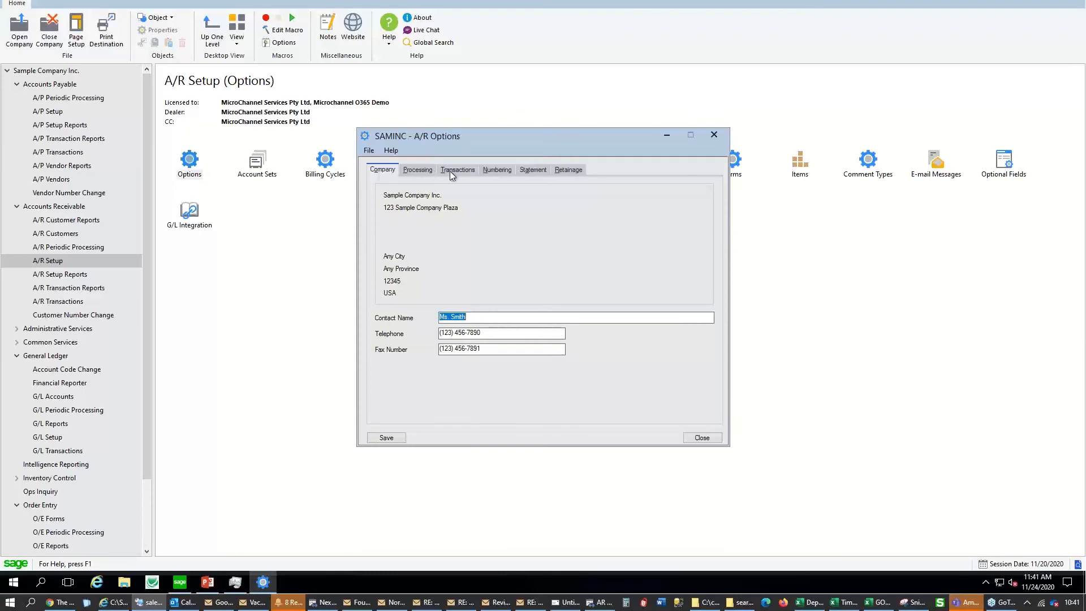
click(469, 170)
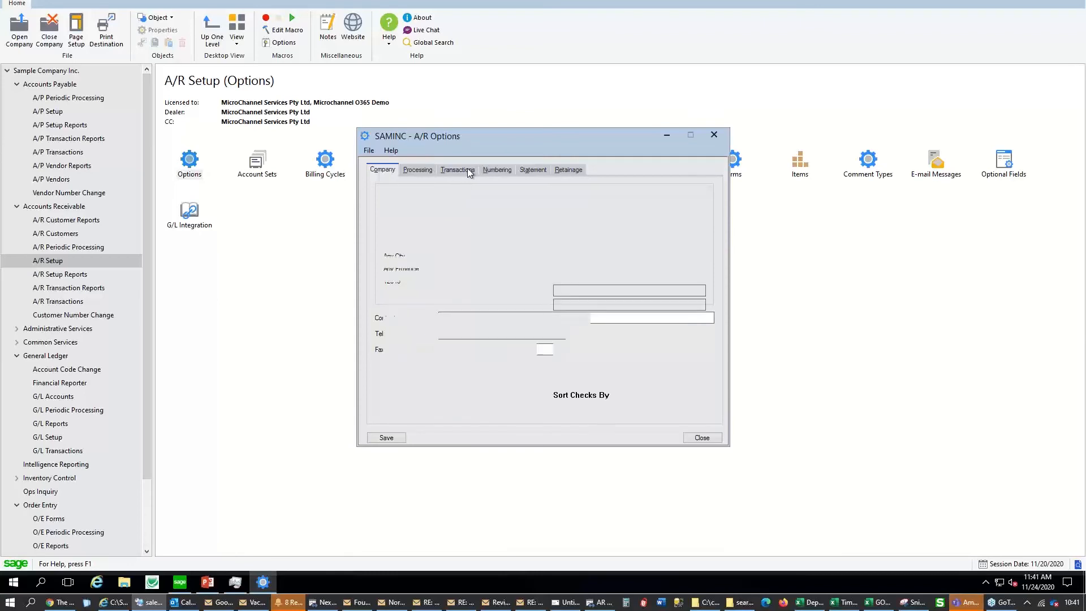
click(418, 171)
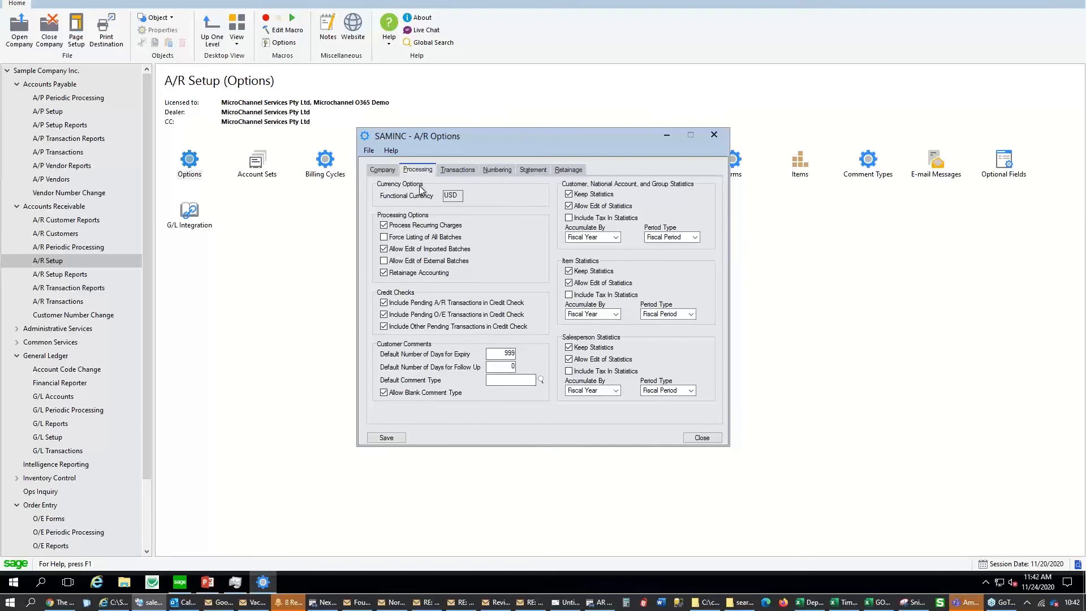
click(715, 135)
click(546, 326)
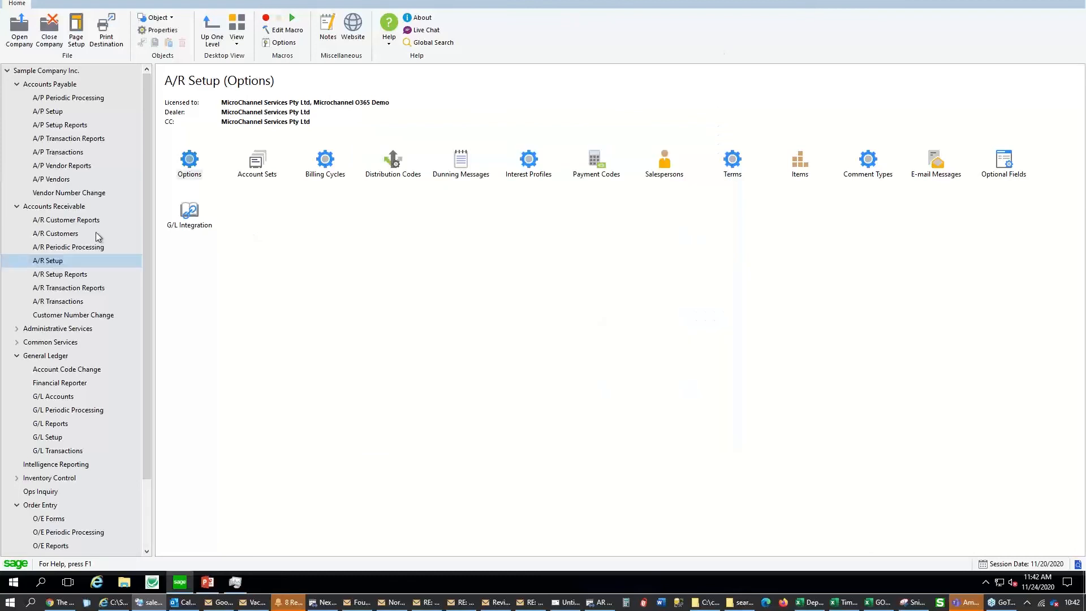
Show the Order Entry functions in Sage 300, then switch to the PowerPoint Agenda slide
click(191, 169)
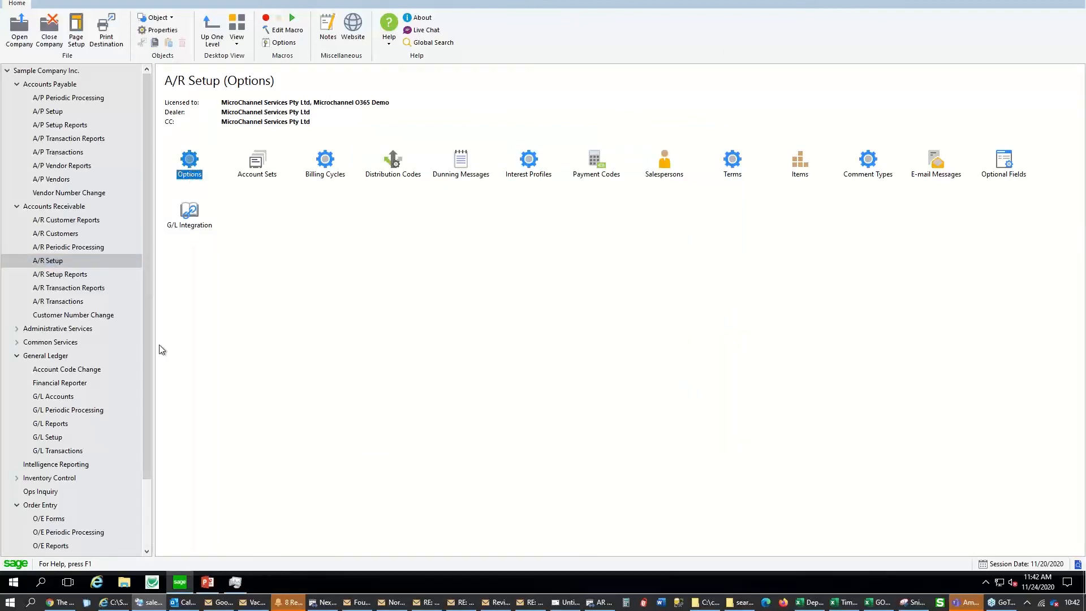
click(57, 505)
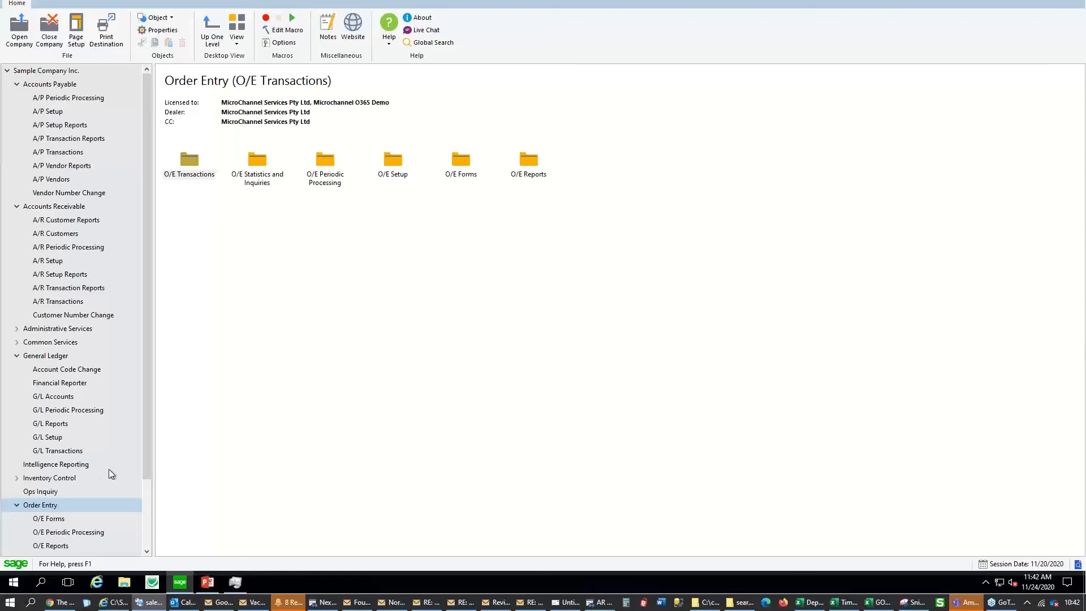
click(205, 584)
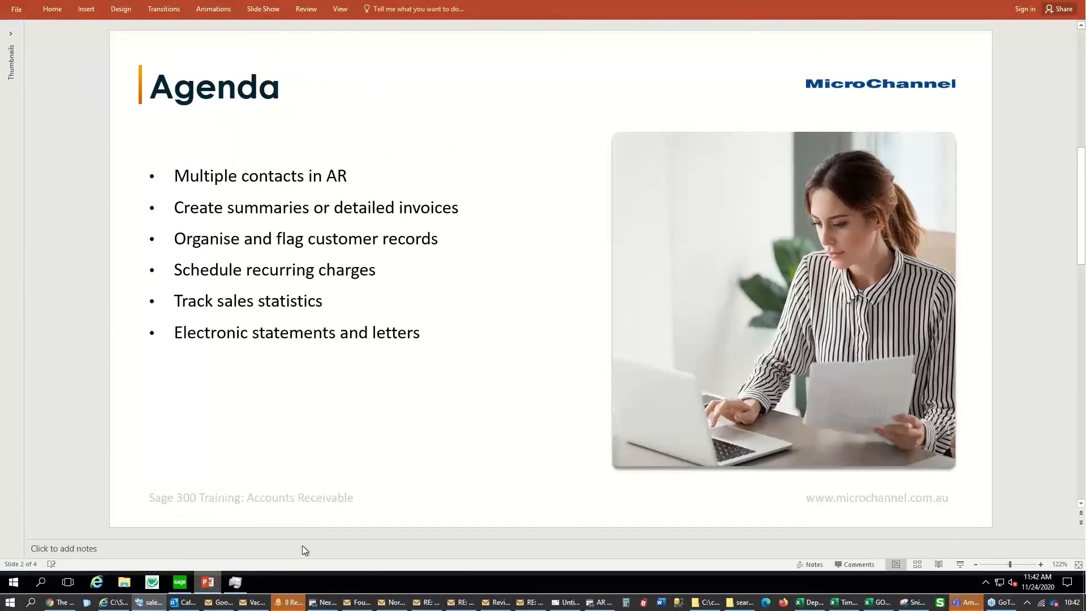
Switch from PowerPoint back to Sage 300's Order Entry page
click(180, 583)
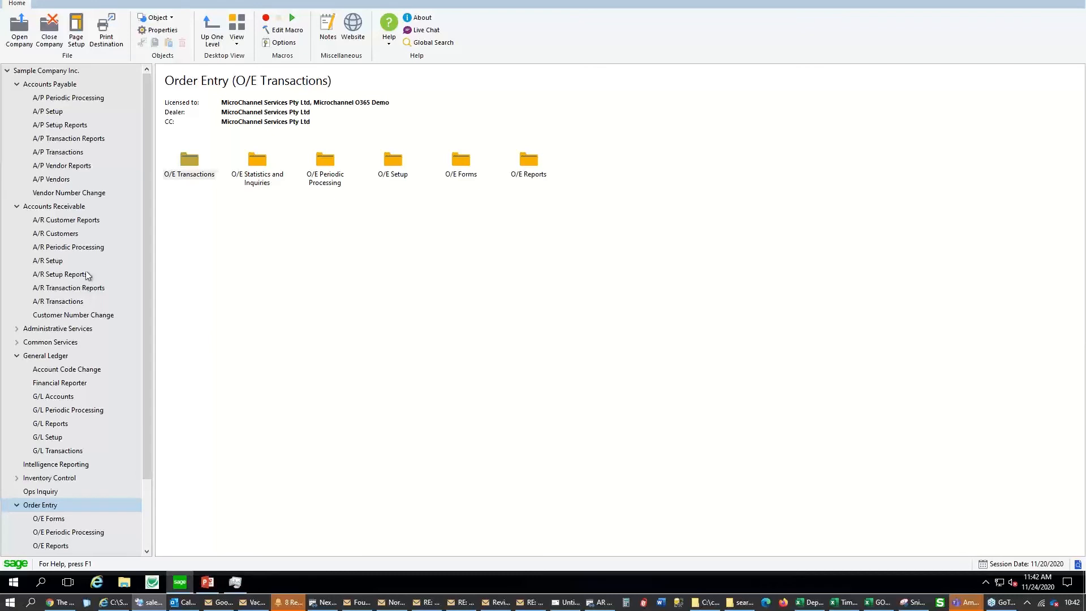
Open Statements / Letters / Labels, try Customer delivery, then revert to Print Destination
click(90, 222)
click(515, 176)
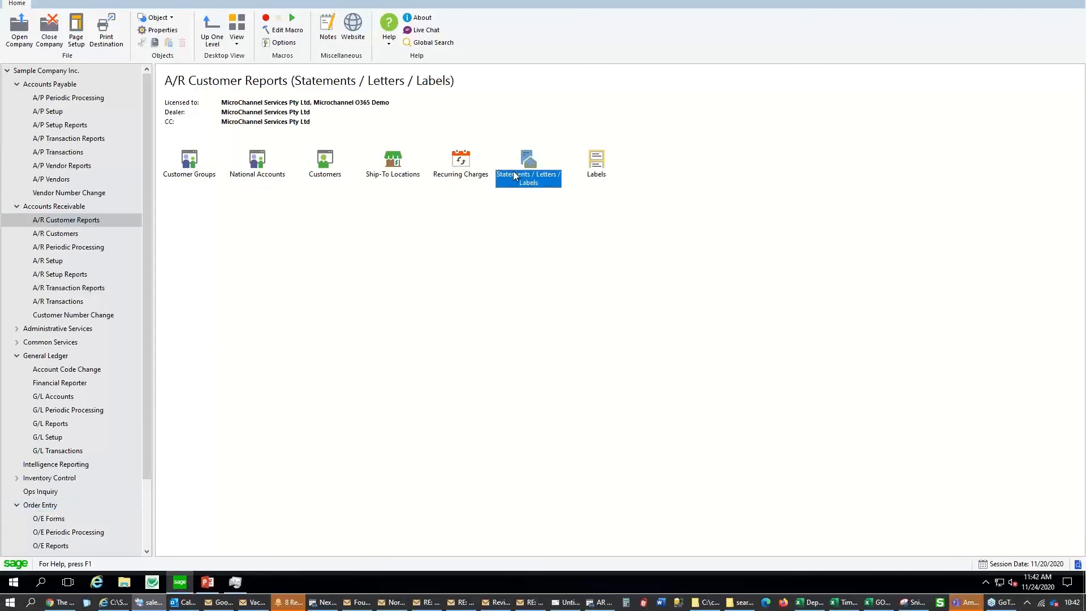
double_click(514, 171)
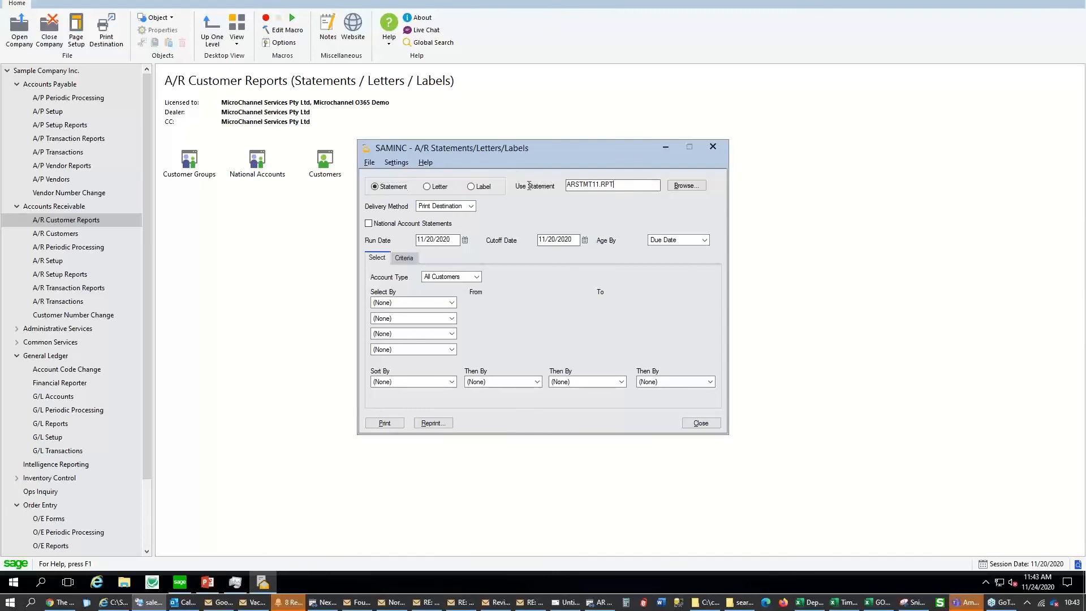
click(471, 206)
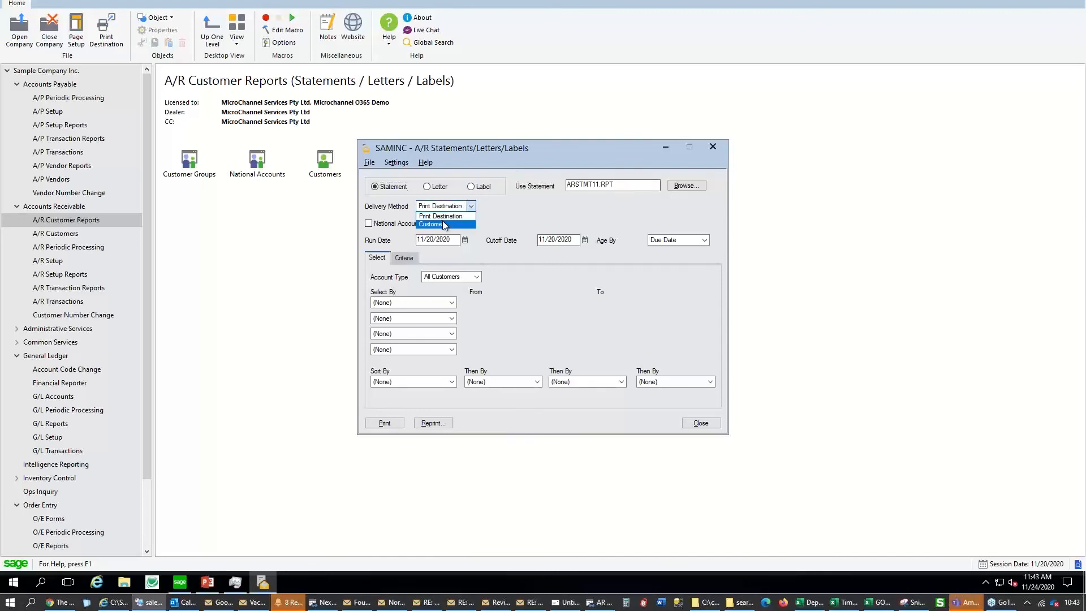
click(445, 224)
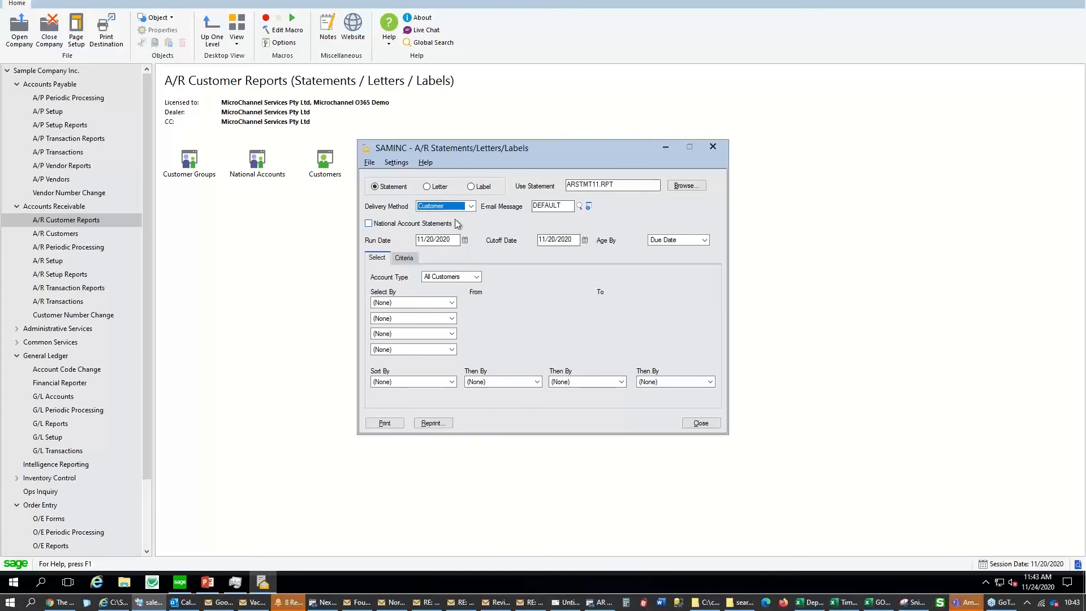
key(Up)
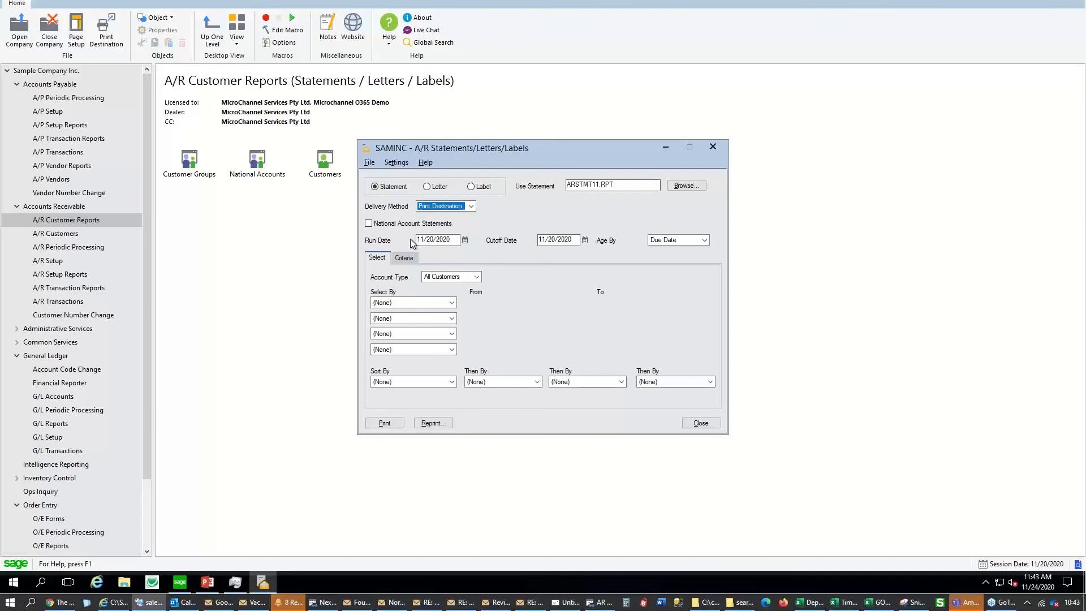
Select customers by Customer Number, ending the range at customer 1520 chosen from the finder
click(452, 303)
click(433, 320)
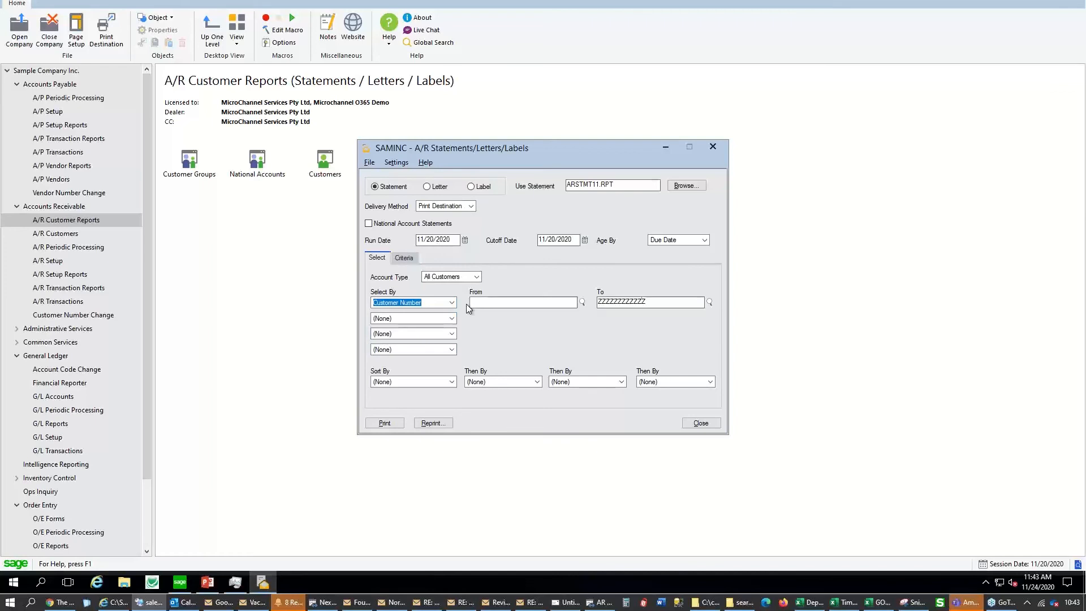
click(709, 303)
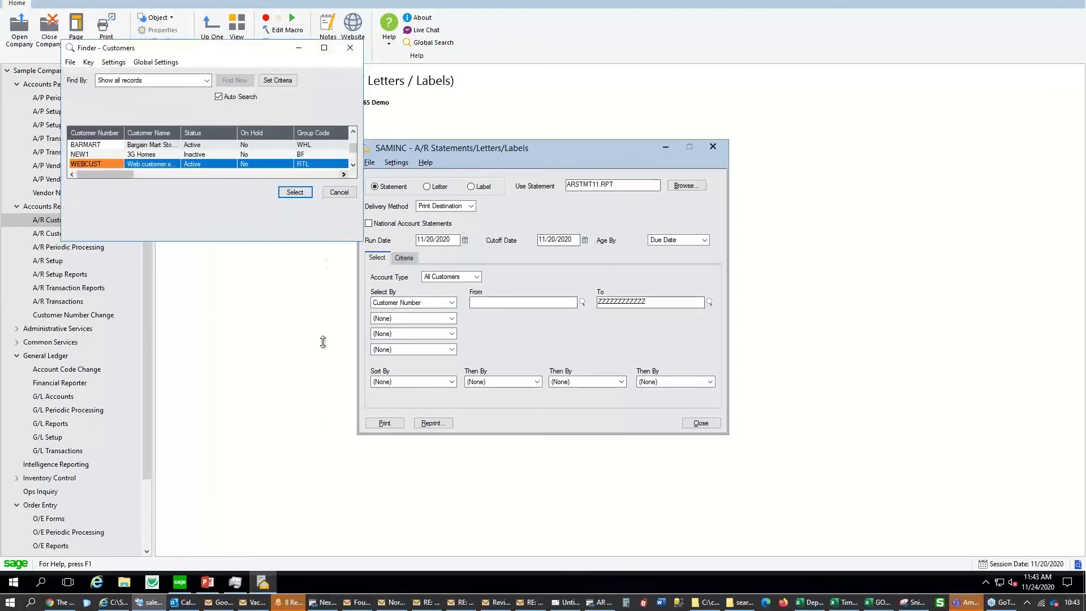
double_click(259, 185)
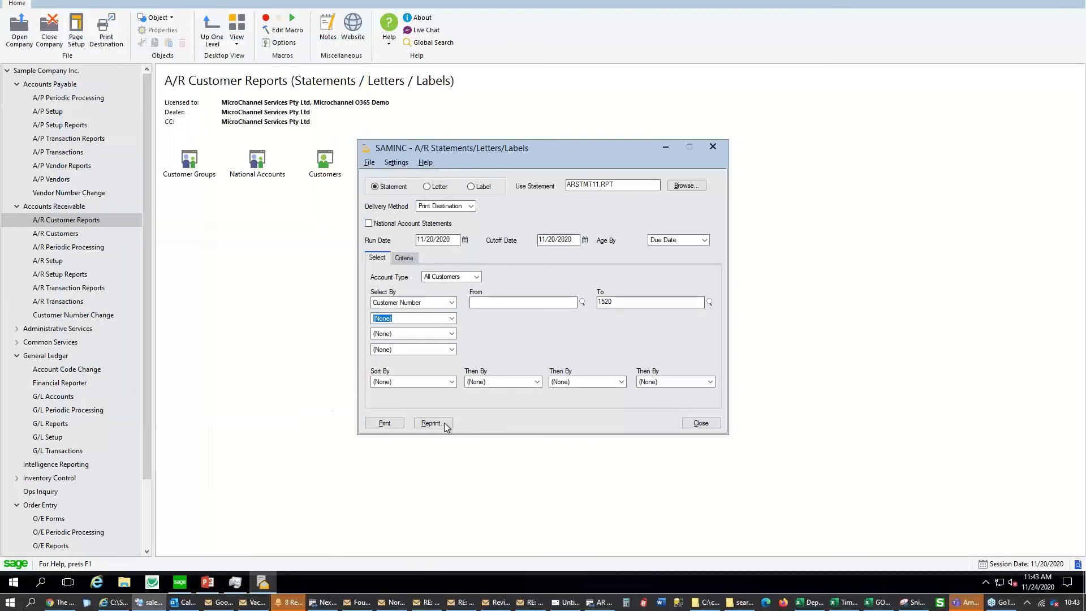
click(385, 423)
click(451, 318)
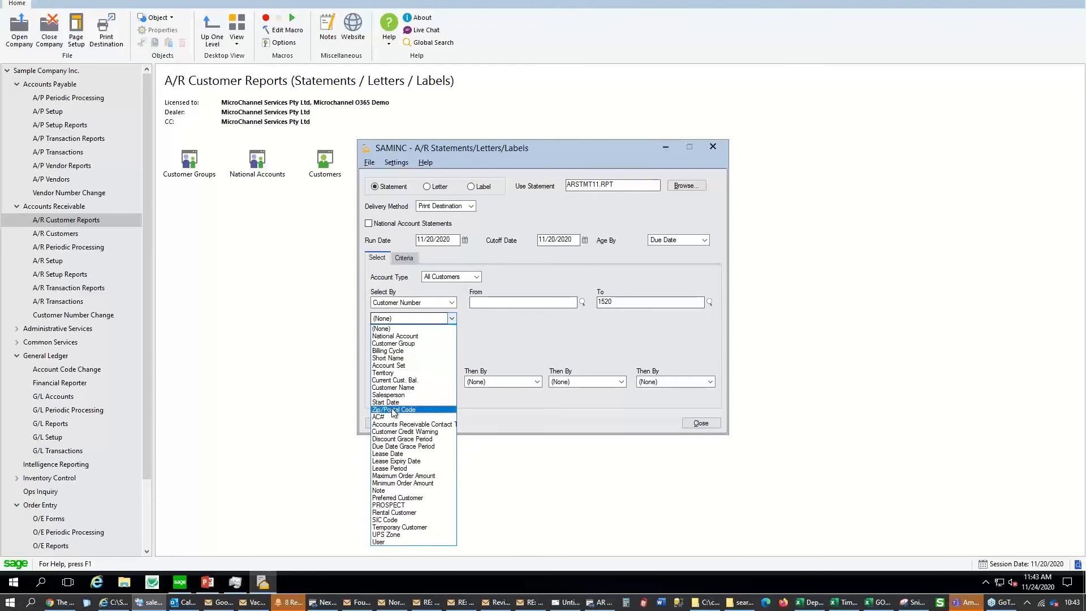
click(575, 330)
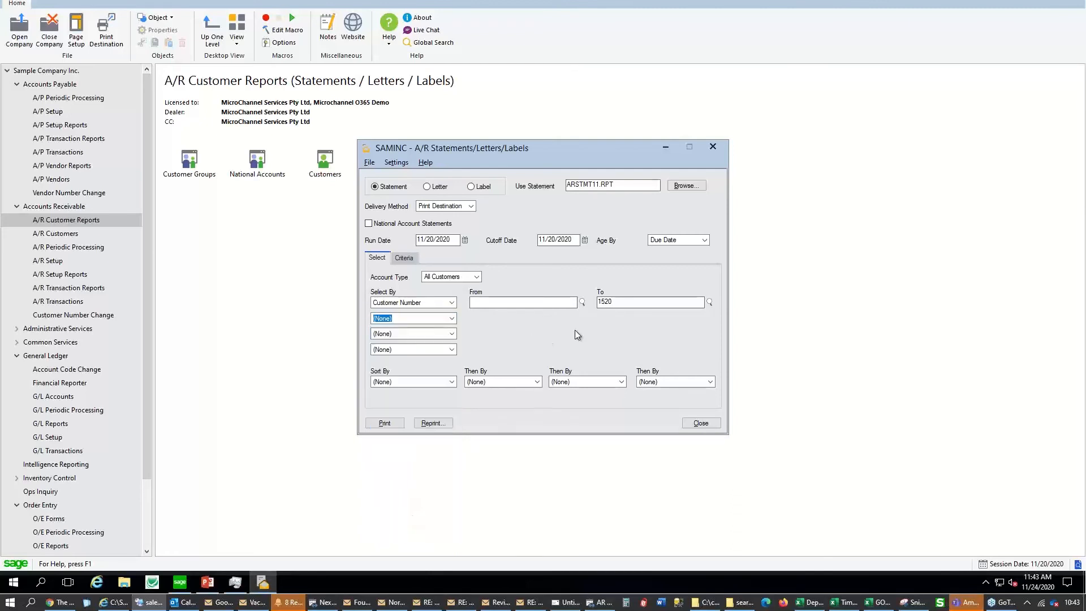
Select customers by Debit/Credit/Zero balance type and print the statements to a preview
click(409, 261)
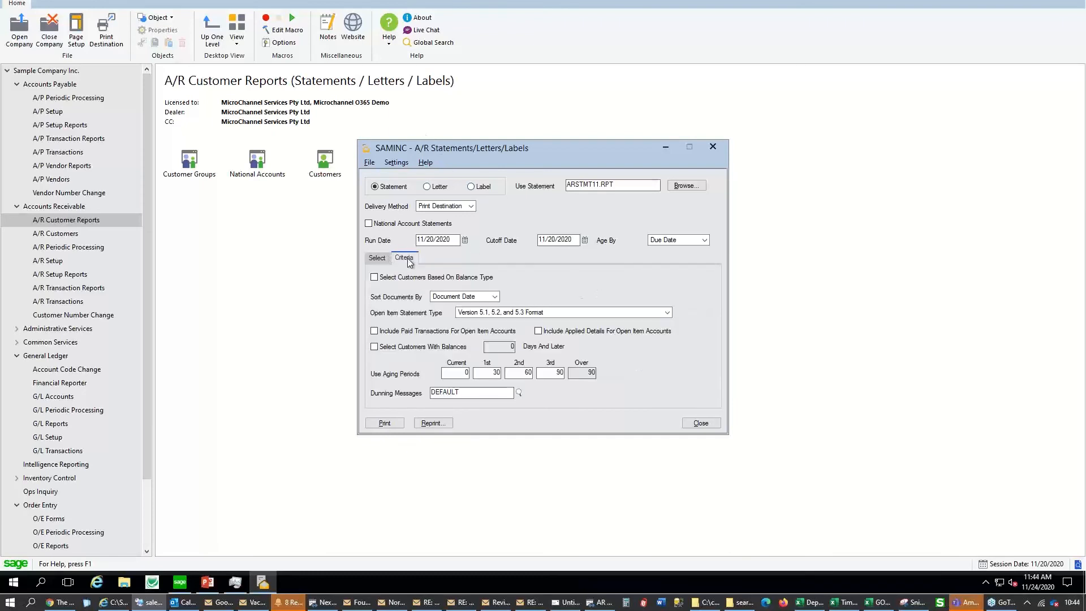
click(437, 281)
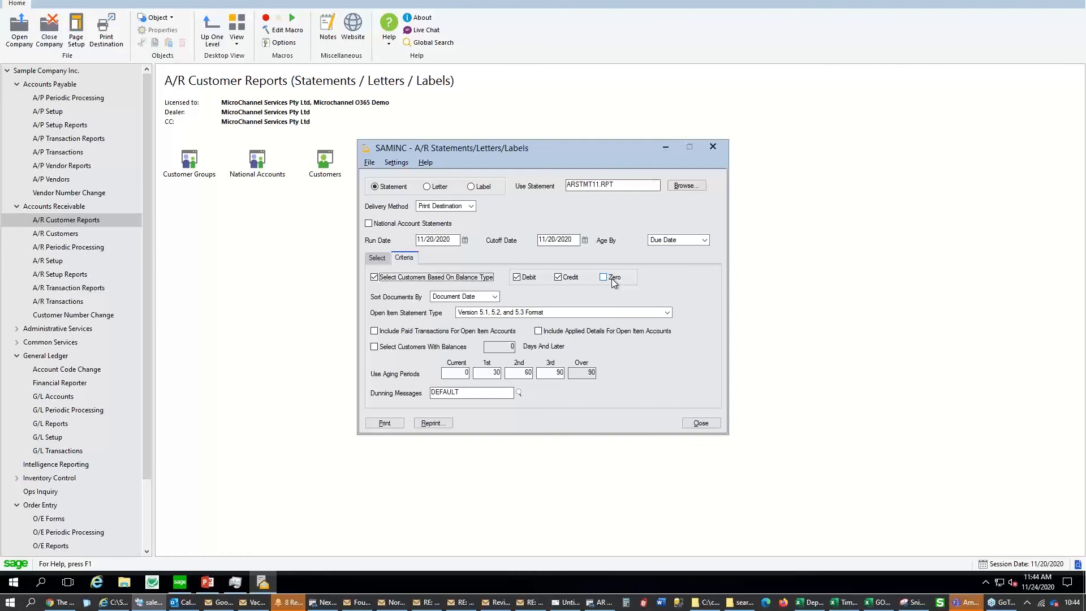
click(614, 282)
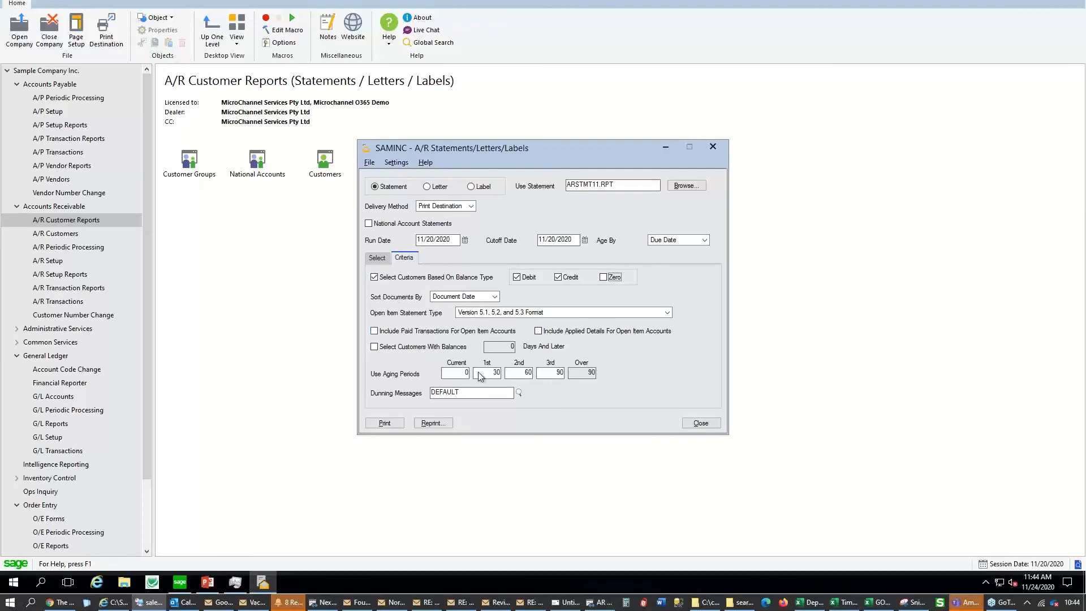
click(377, 259)
click(389, 422)
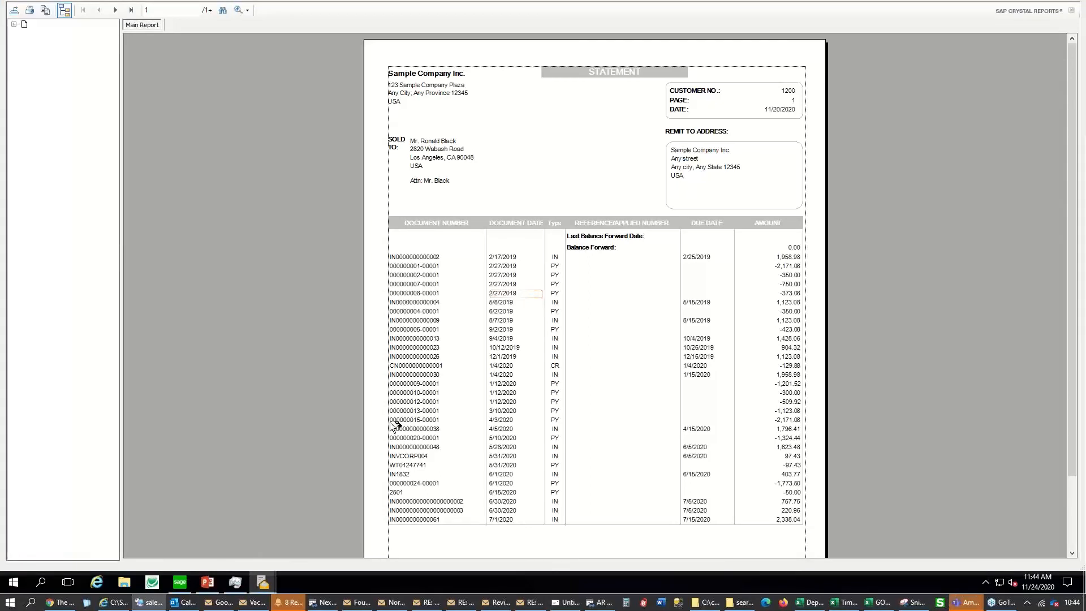
Review the statement's address subreport, then its second page and totals
double_click(436, 142)
click(142, 26)
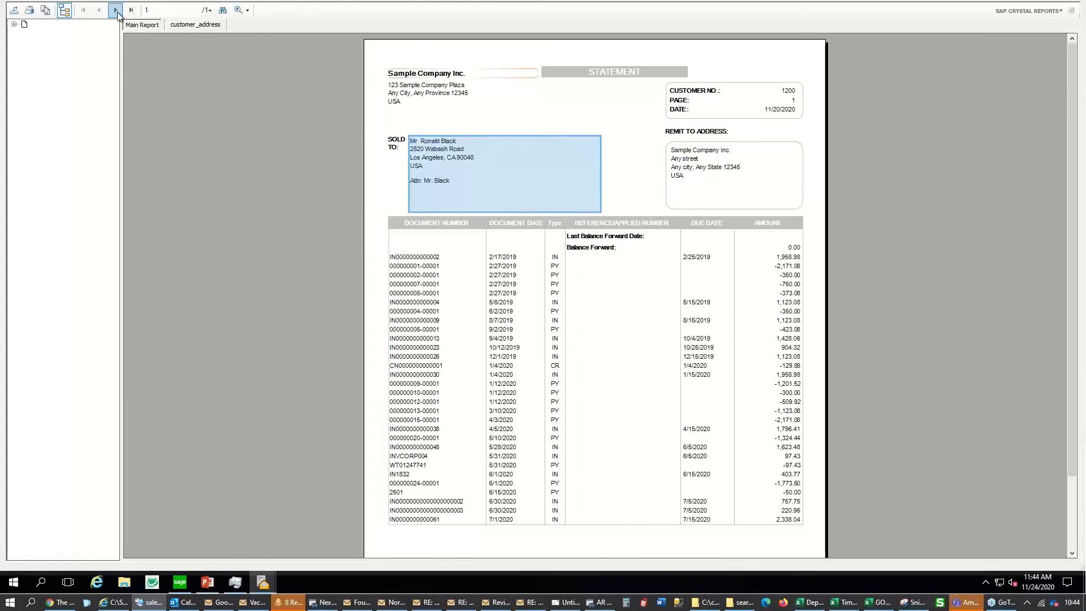
click(116, 10)
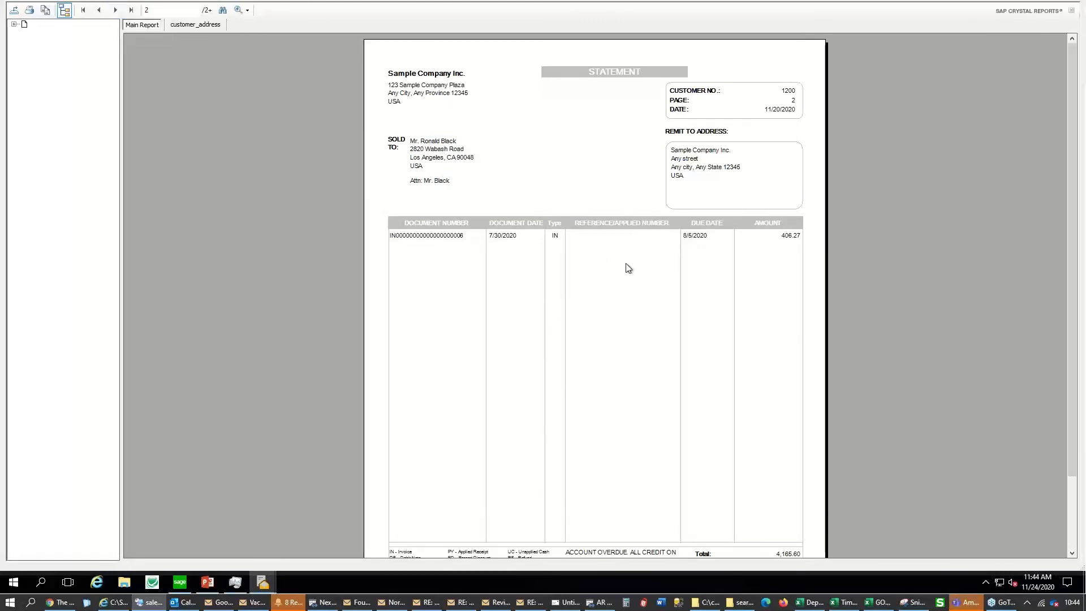
click(791, 102)
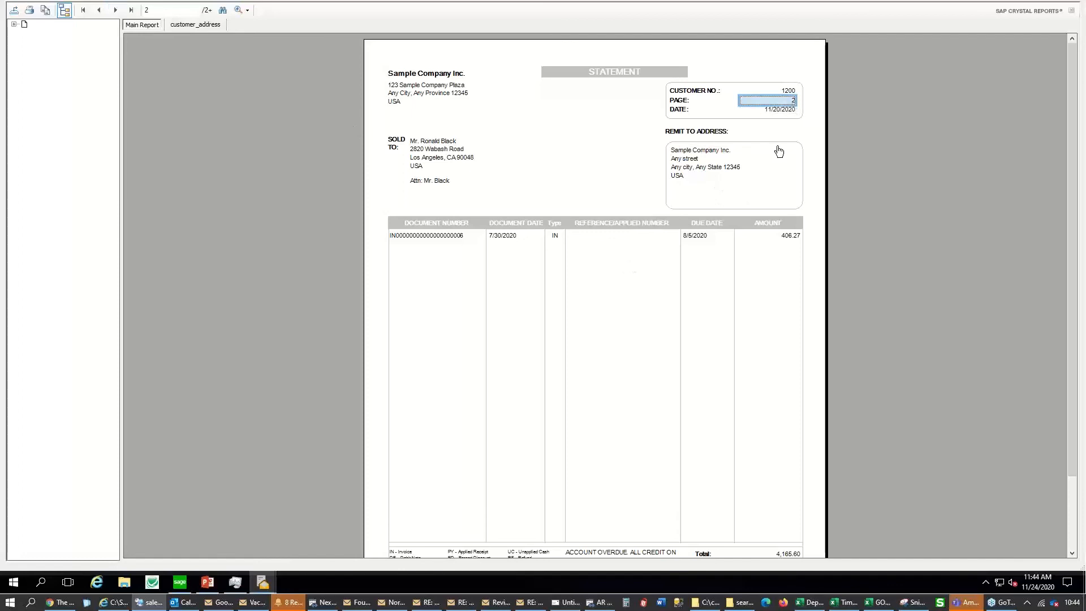
scroll(745, 253, down, 2)
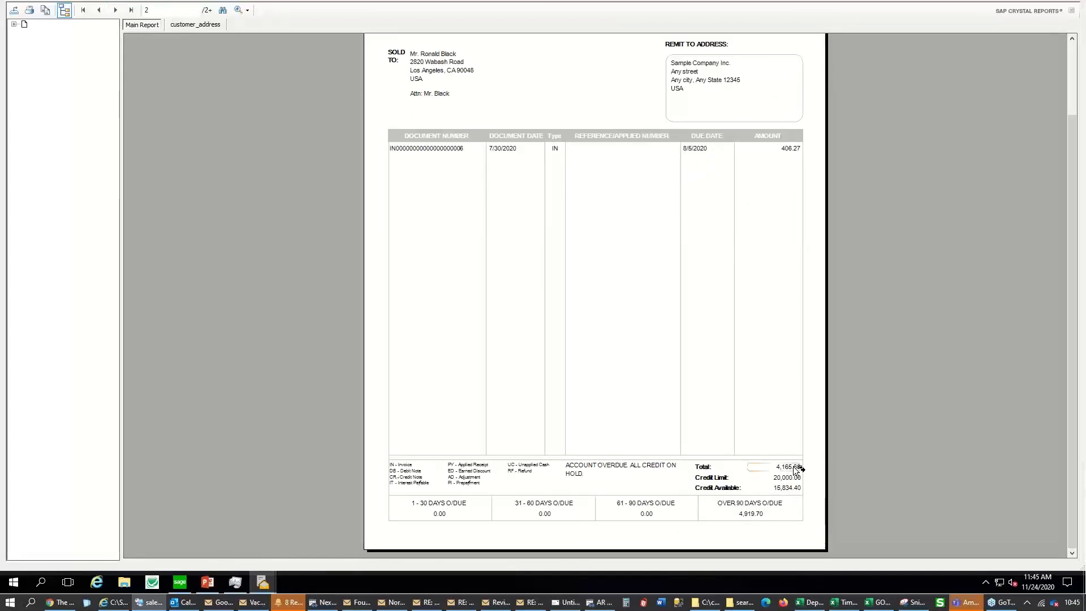
scroll(795, 470, up, 2)
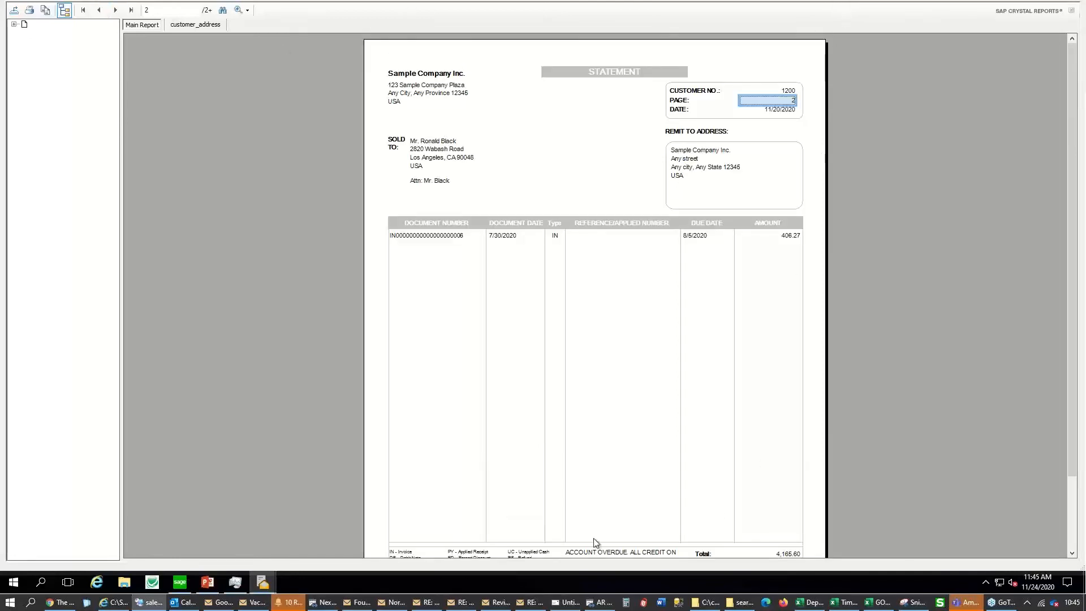
Close the Crystal Reports preview window
right_click(262, 576)
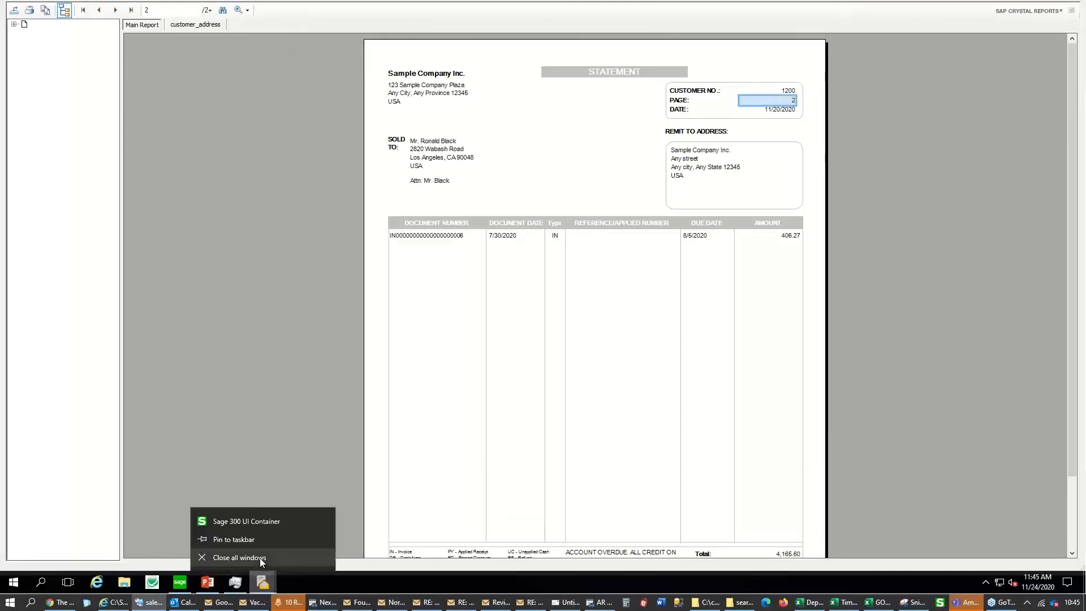
key(alt+Tab)
key(alt+shift+Tab)
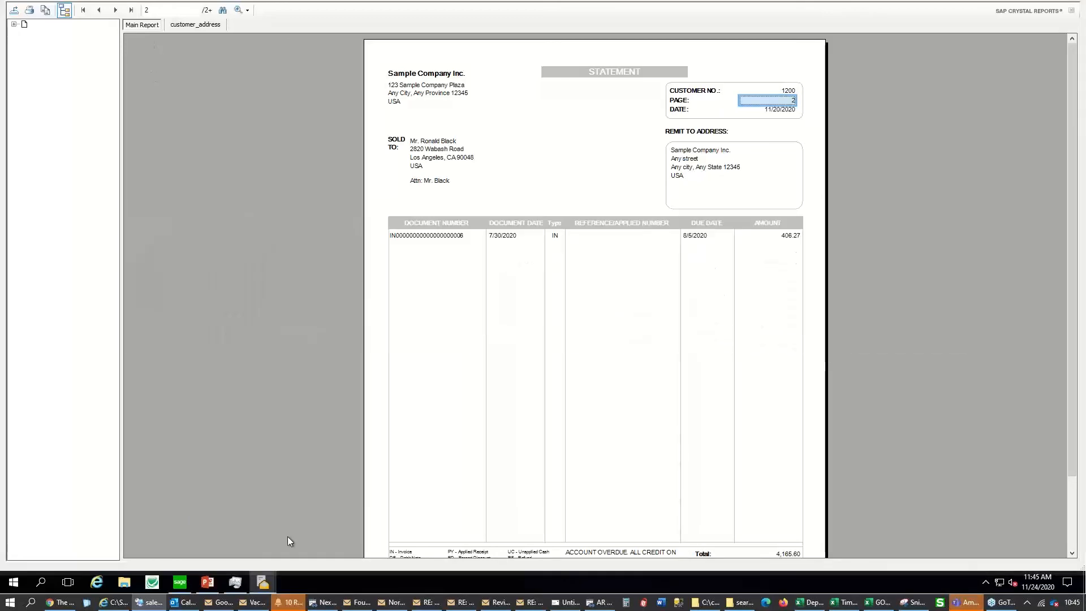
right_click(263, 582)
click(260, 557)
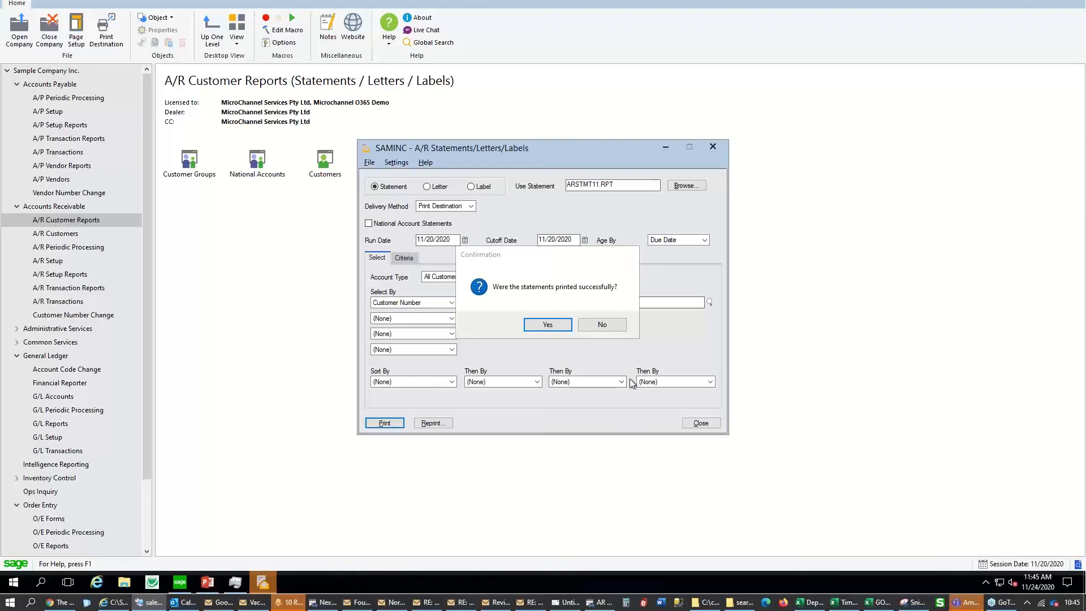
Report the statements as not printed, cancel all of them, and bring up the Reprint options
click(602, 325)
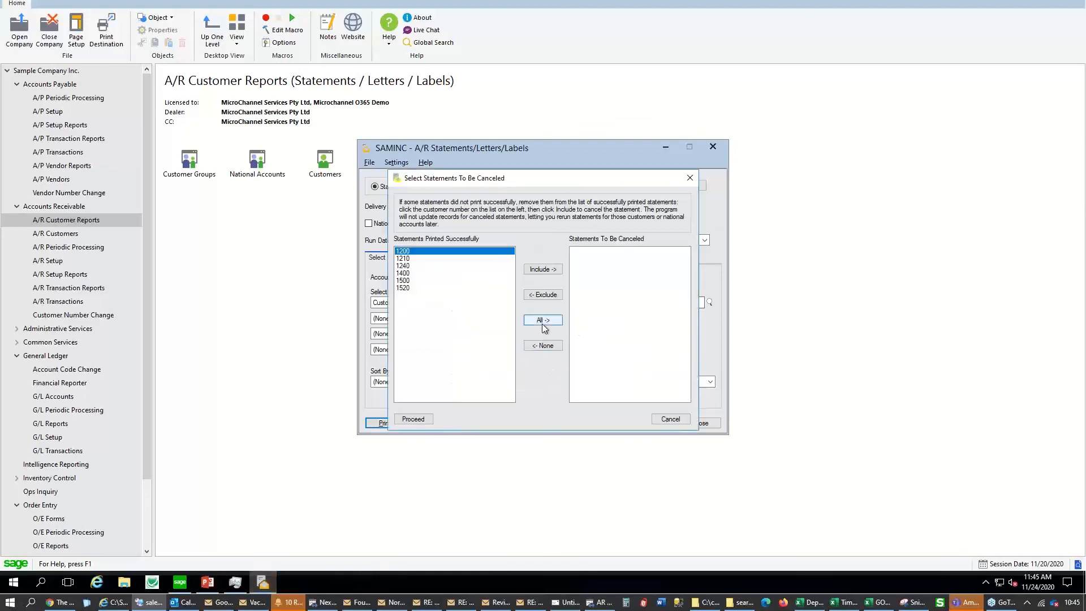
click(543, 320)
click(413, 419)
click(580, 325)
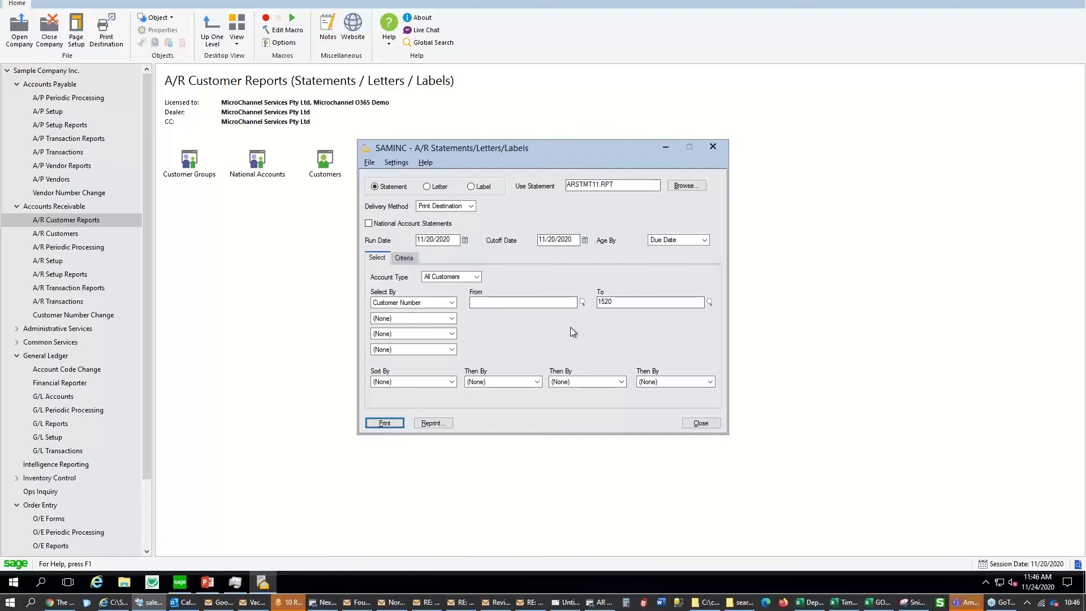
click(436, 424)
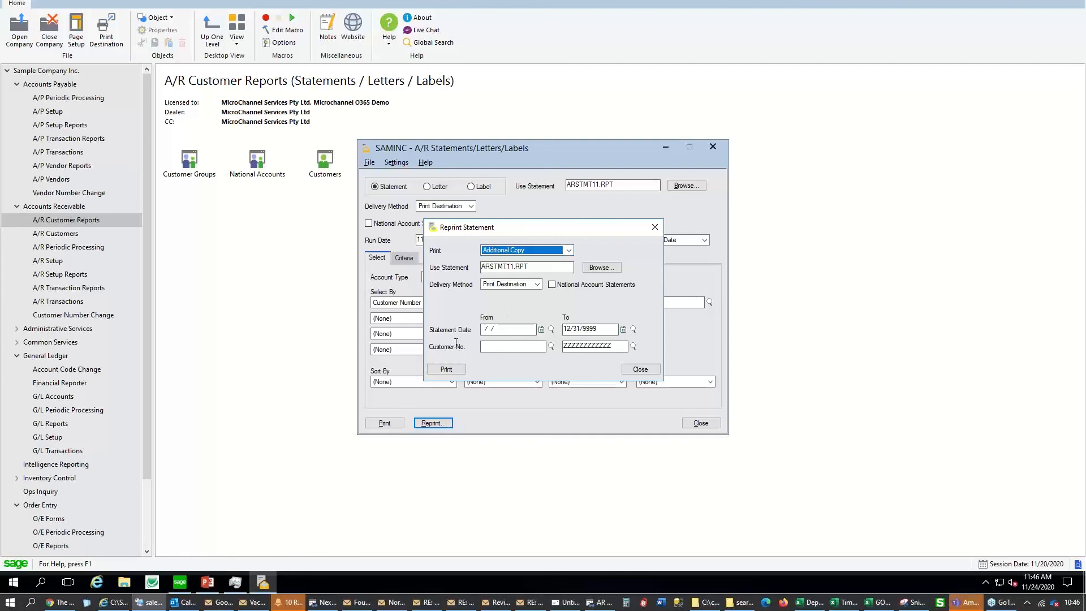
Find no earlier runs in the Statement Date finder and dismiss the Reprint Statement dialog
click(553, 330)
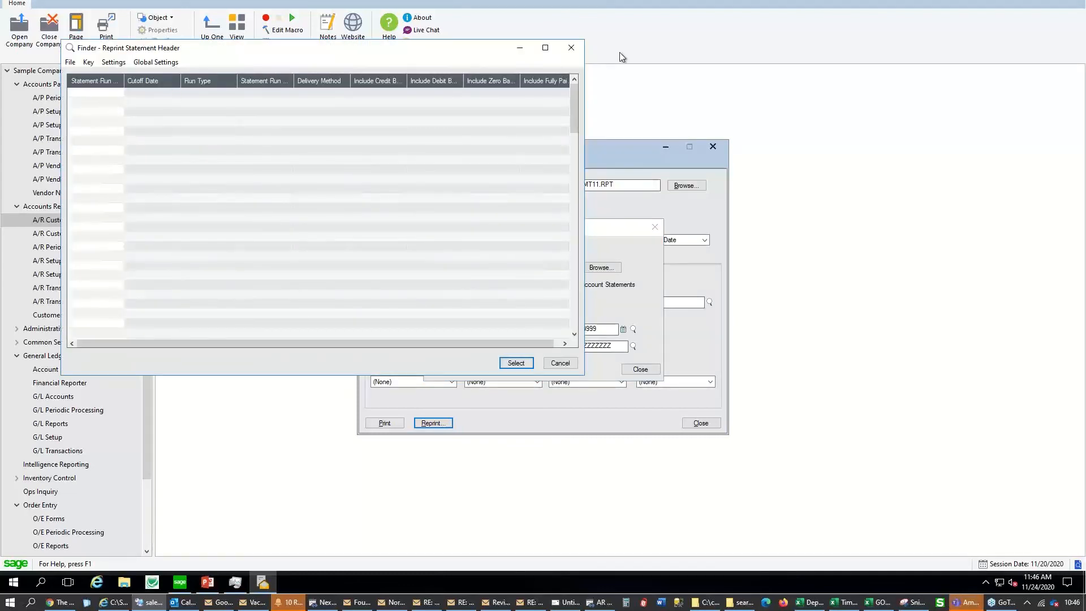
click(573, 50)
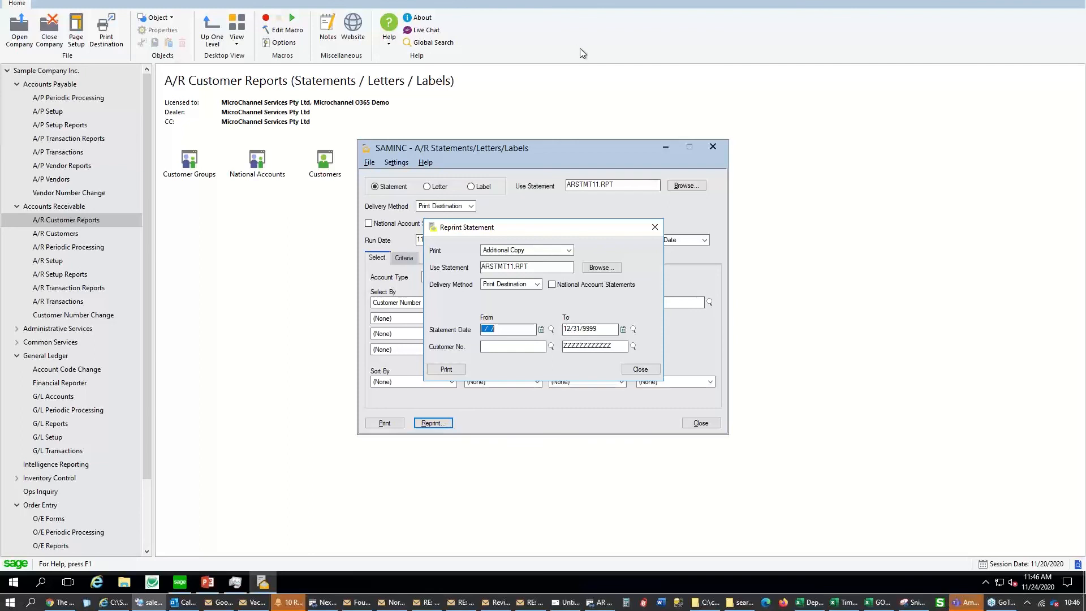
click(655, 227)
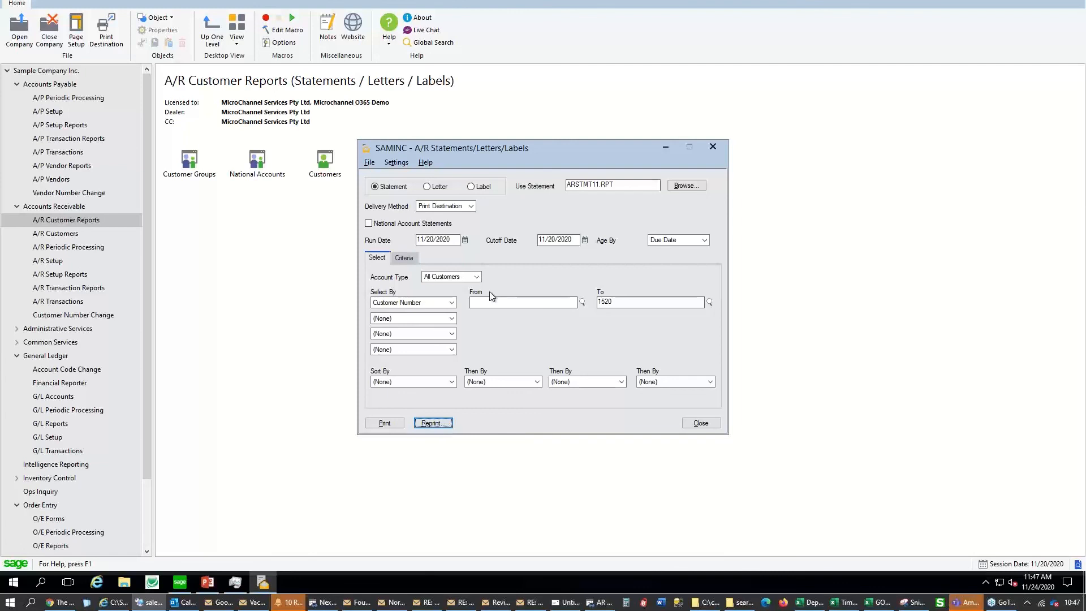
Switch the run to Letter, review the Criteria tab, and highlight the ARLETT10.RPT file name
click(439, 187)
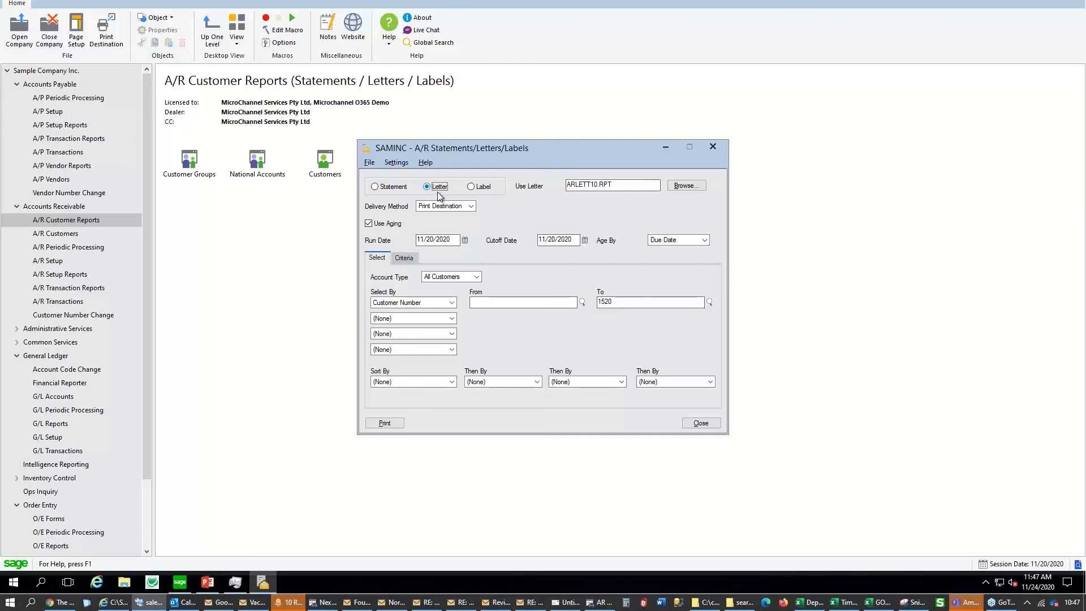
click(404, 258)
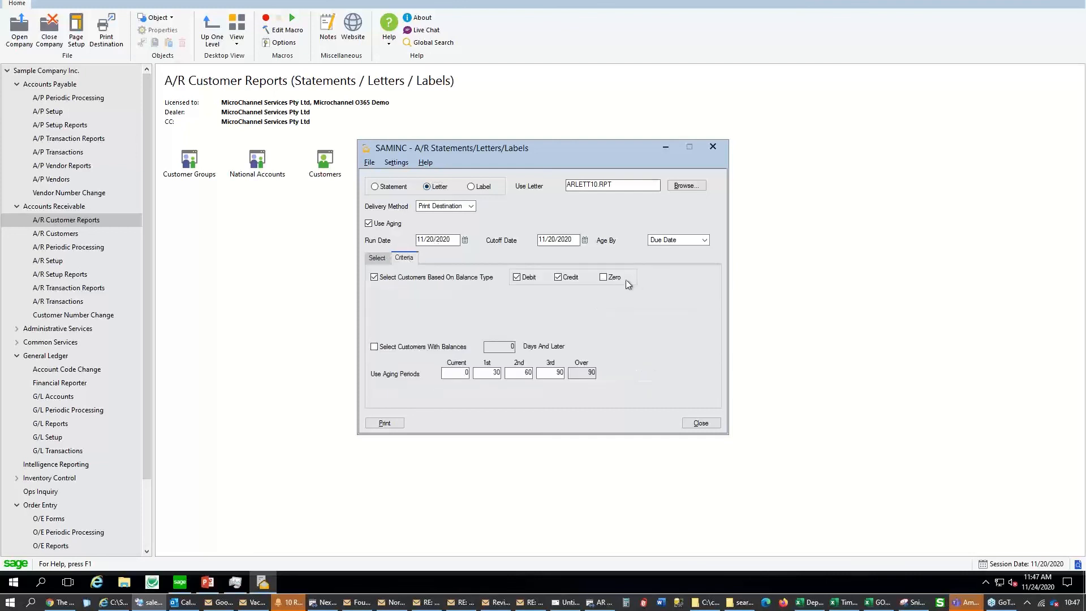
click(375, 259)
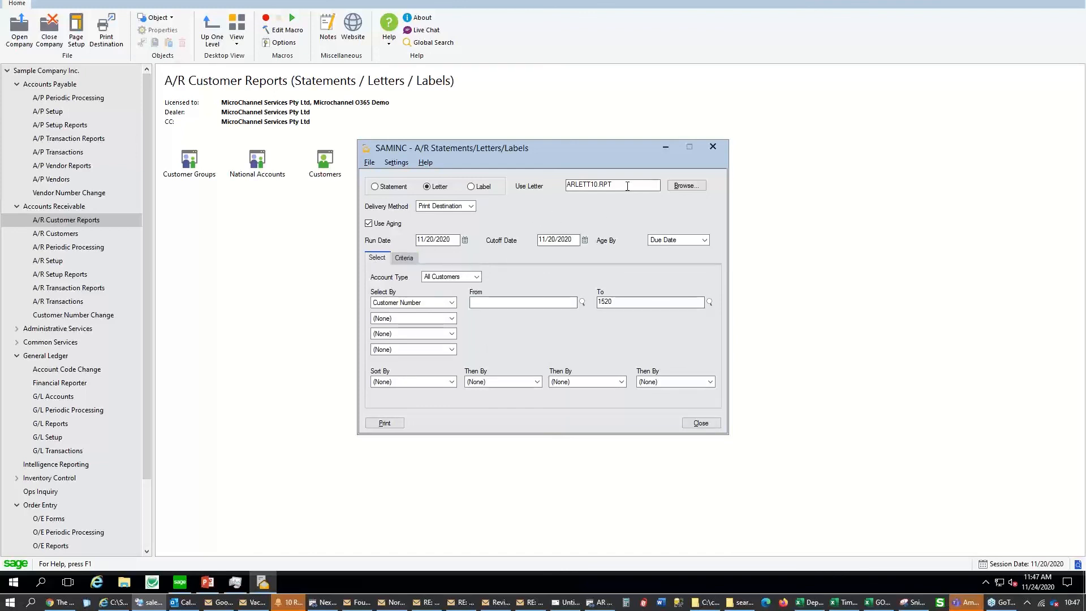
key(shift+Home)
Review the Credit criteria and Select By choices unchanged, then close the window for PowerPoint's Agenda slide
click(405, 258)
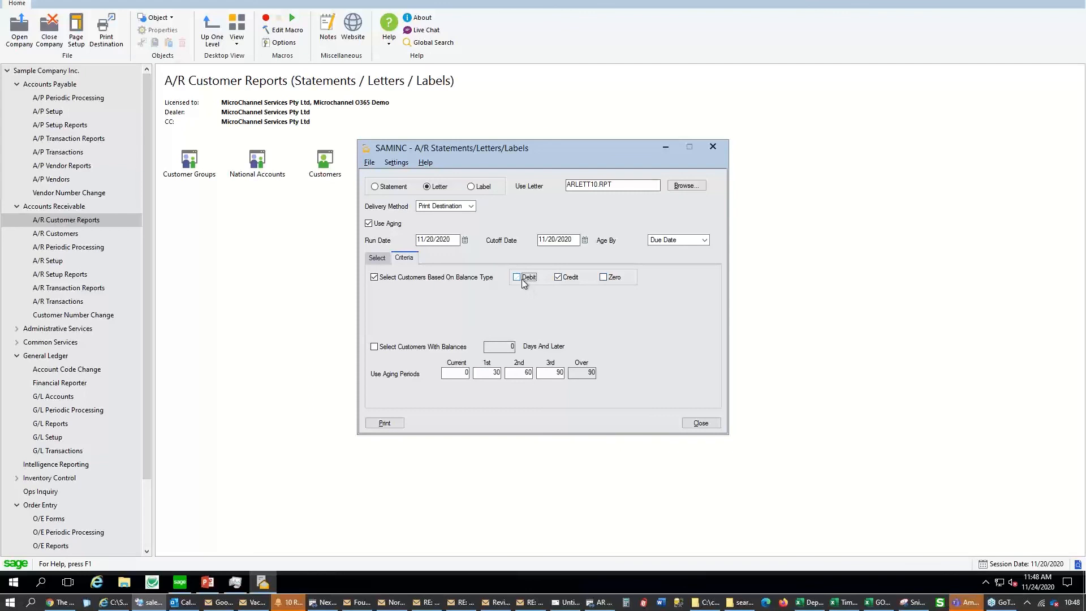
click(377, 258)
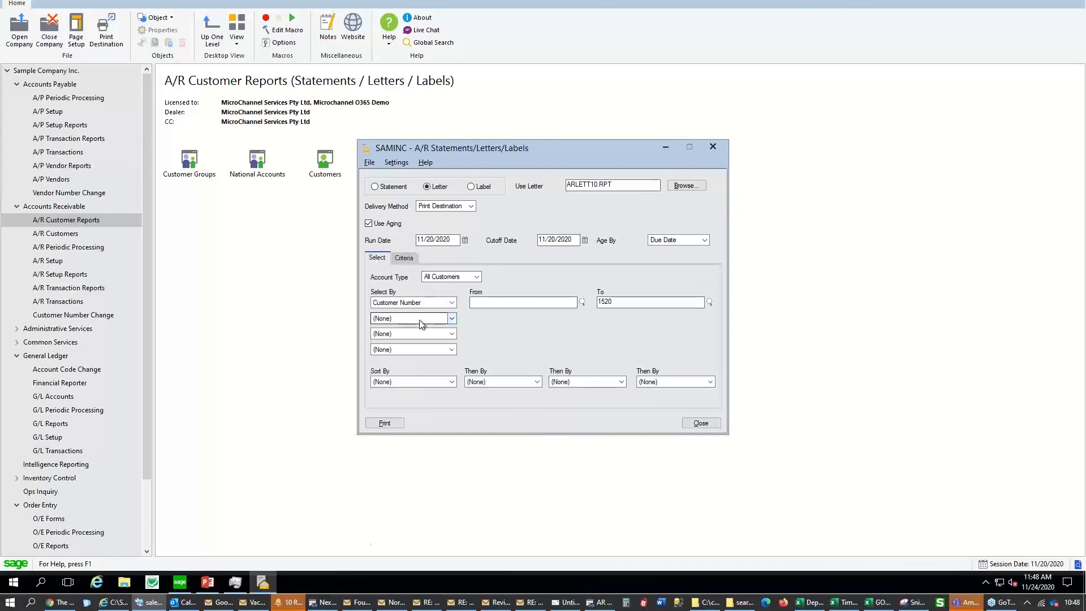
click(420, 320)
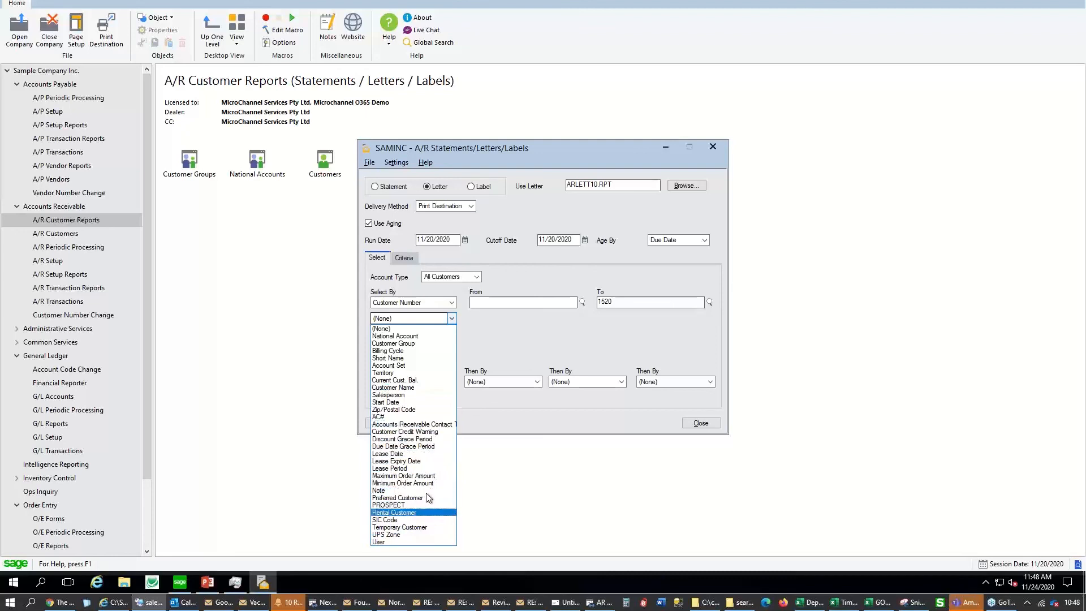
click(508, 338)
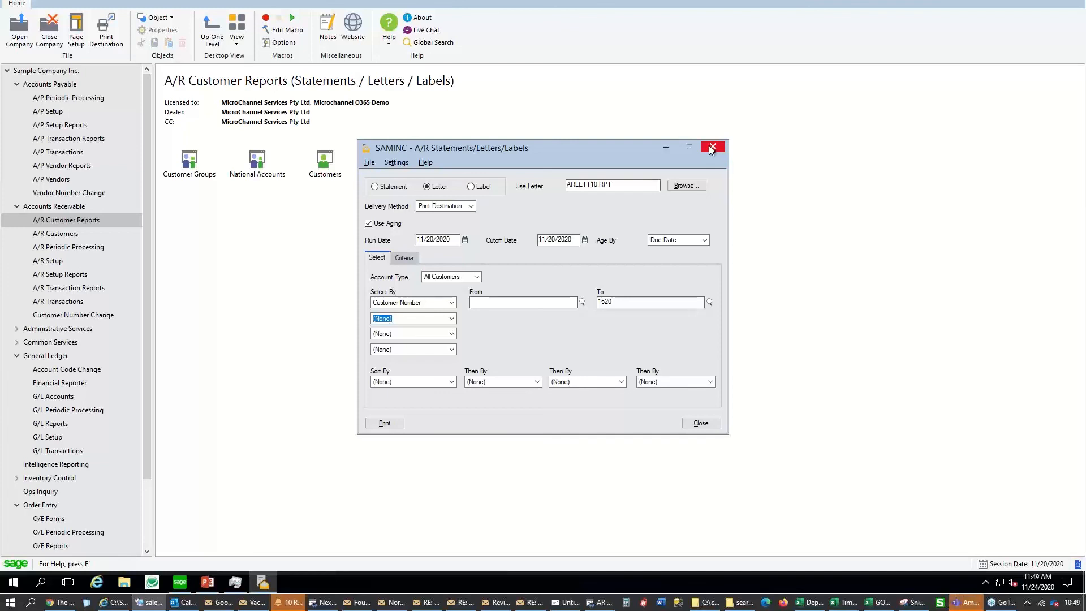
click(711, 148)
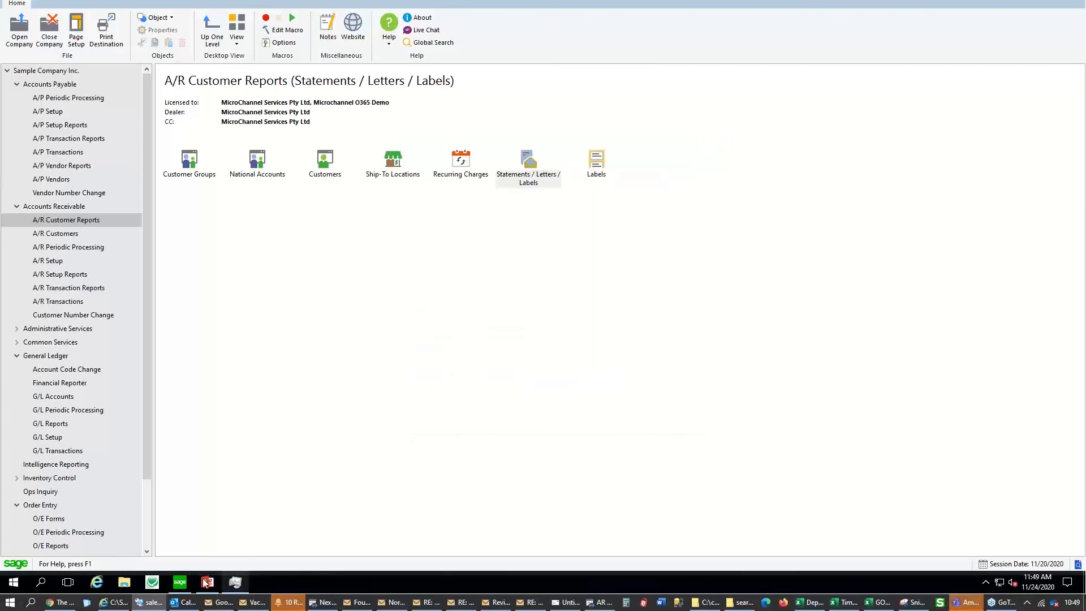
click(207, 582)
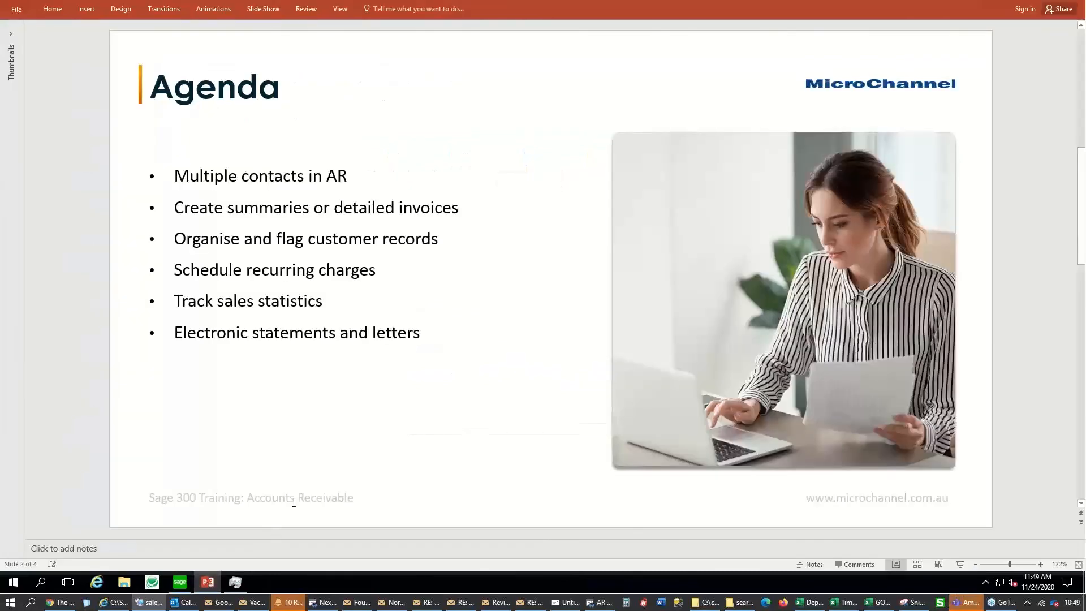